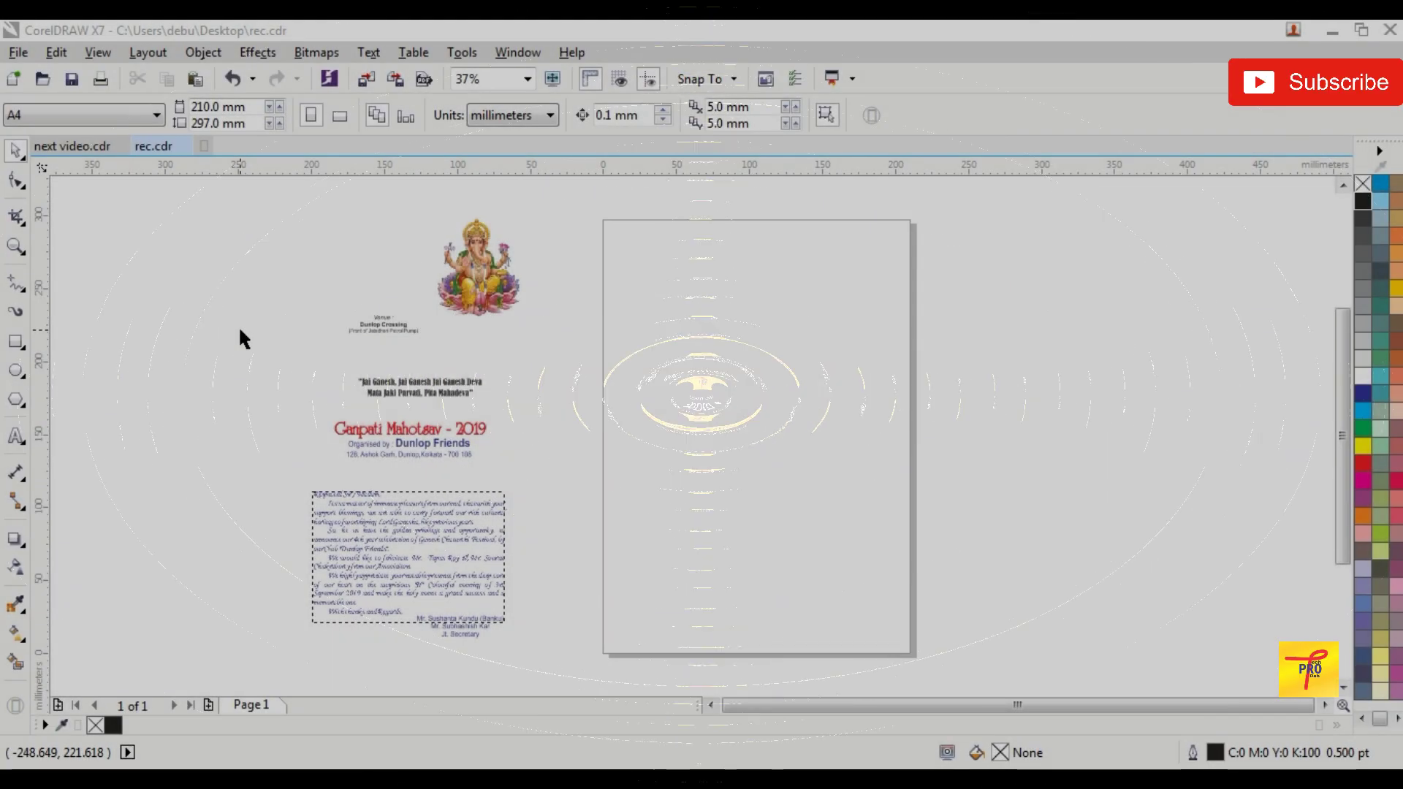
Step: Switch the document units to inches and draw a rectangle on the A4 page
left_click(497, 115)
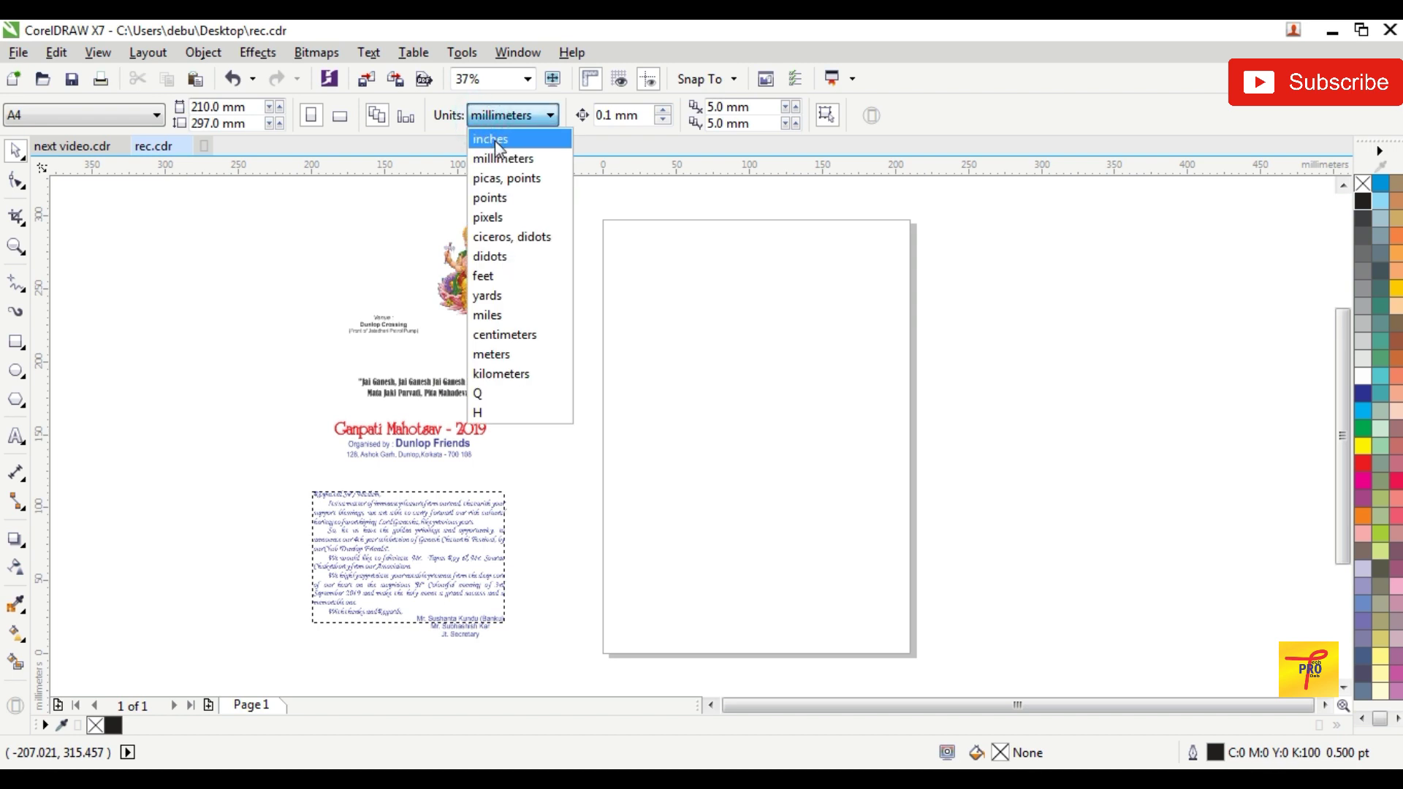
left_click(494, 139)
left_click(16, 342)
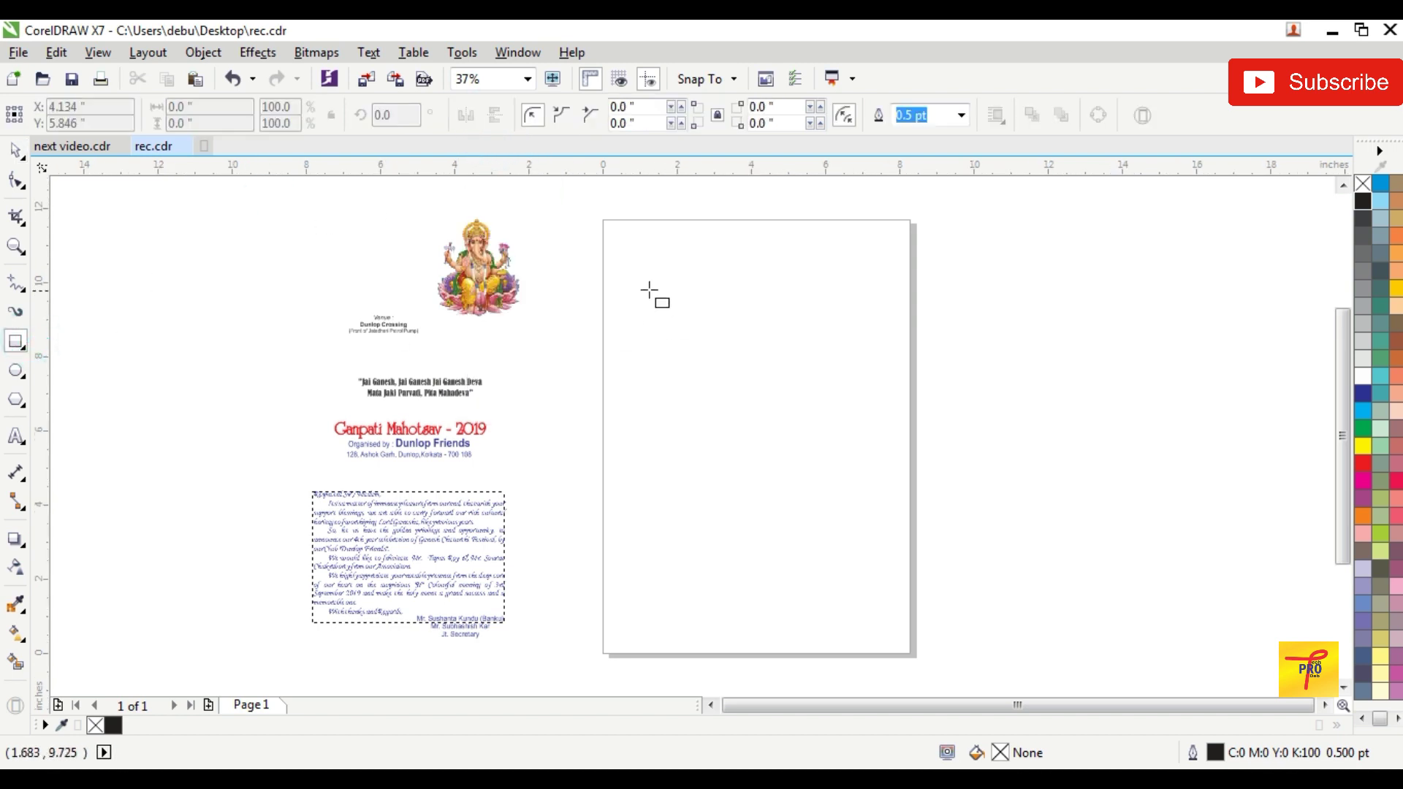
left_click_drag(635, 281, 869, 579)
Step: Set the rectangle's width to 6 inches, making it 6 × 9 inches
scroll(759, 307, "up", 2)
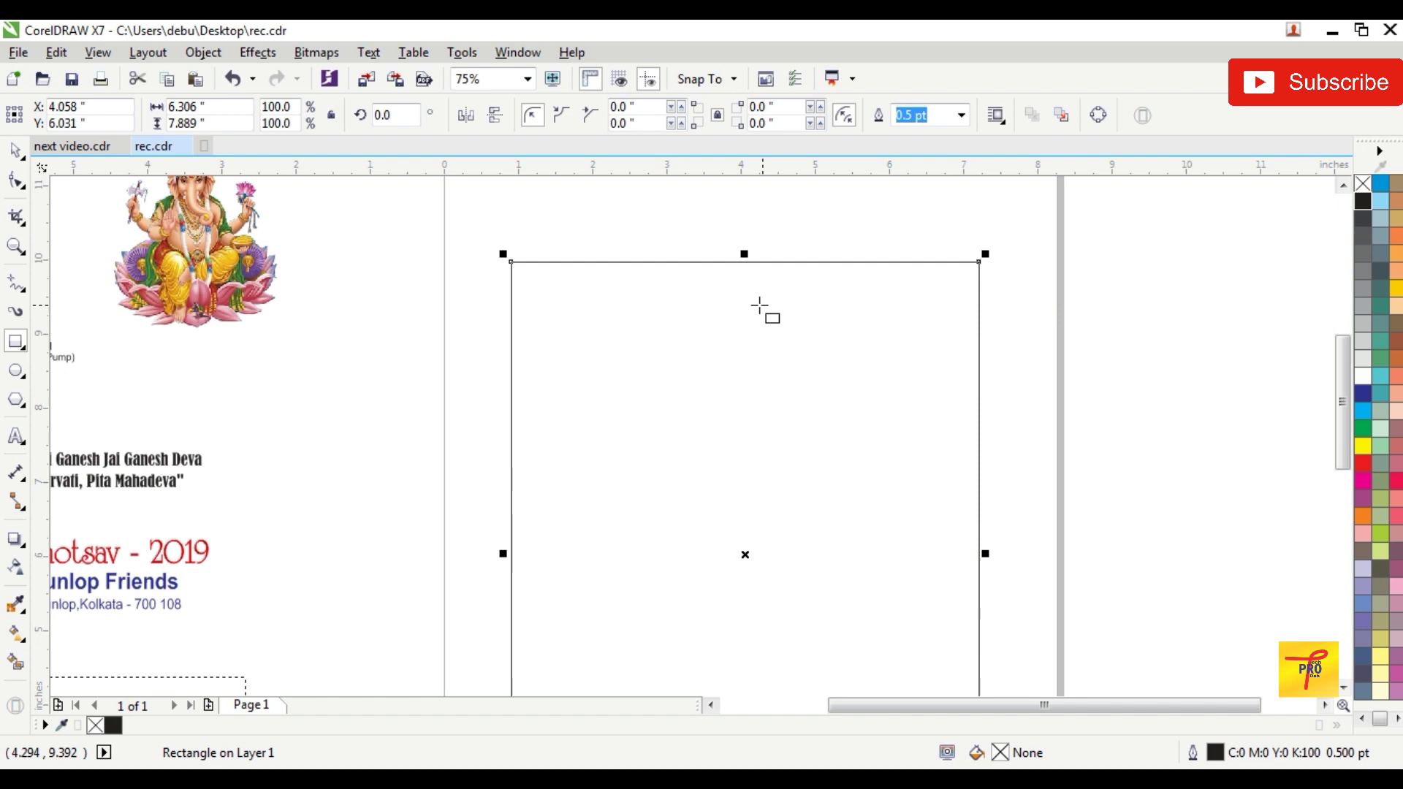
double_click(219, 106)
type("6")
type("9.0")
key("Return")
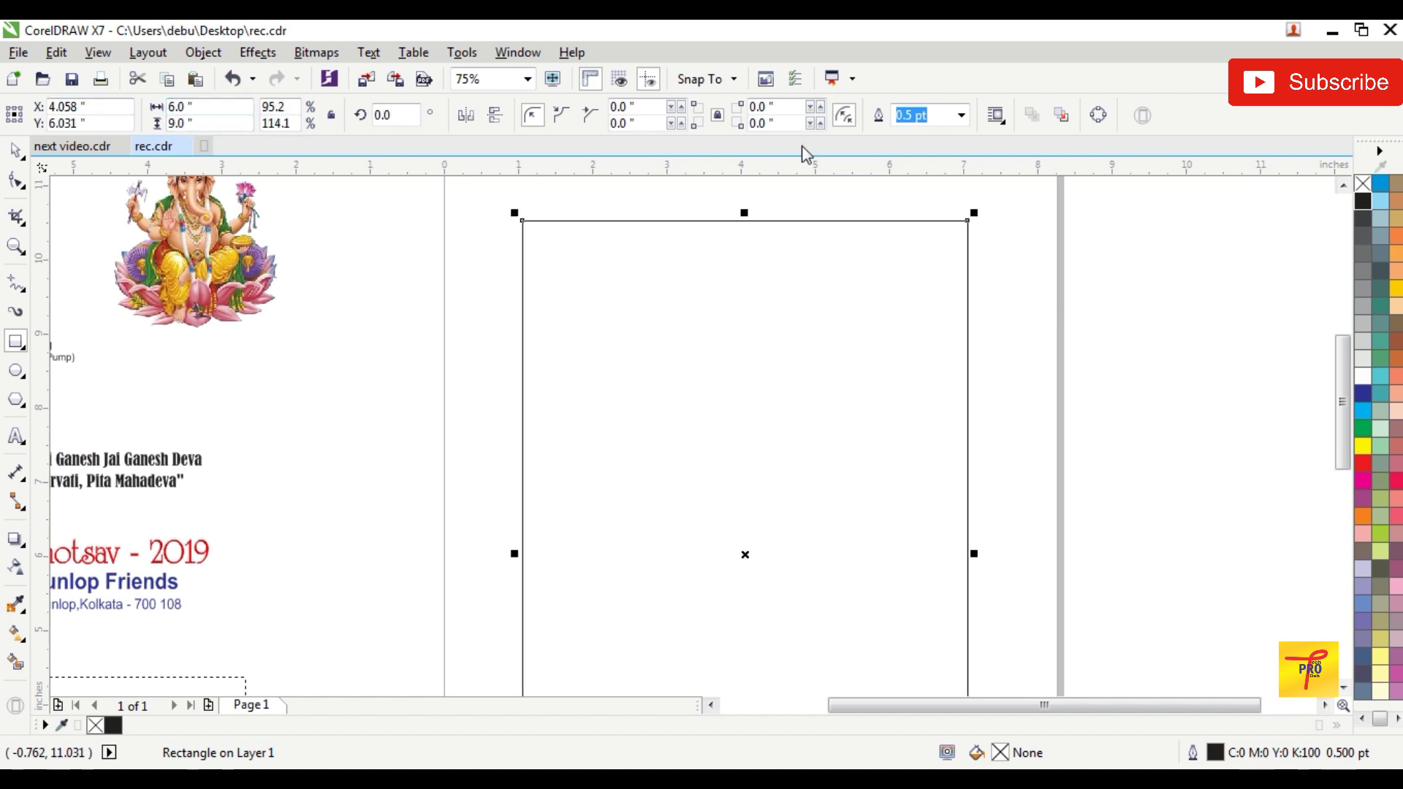
left_click(15, 150)
left_click(467, 391)
scroll(612, 392, "down", 2)
scroll(590, 383, "up", 2)
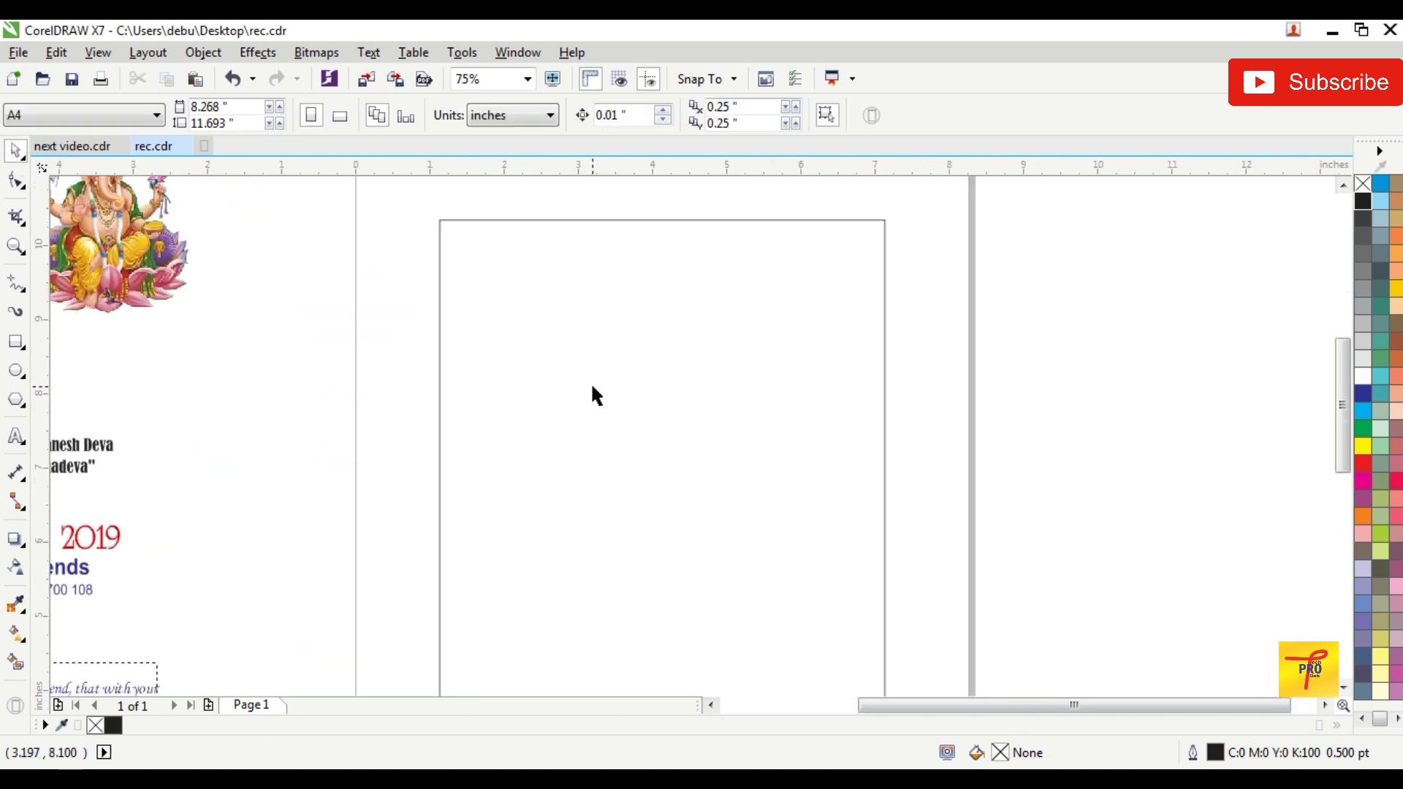
Step: Squash the rectangle into a low strip and convert it to curves
left_click(566, 221)
scroll(630, 287, "down", 2)
scroll(631, 292, "up", 1)
left_click_drag(645, 226, 658, 503)
scroll(641, 539, "up", 3)
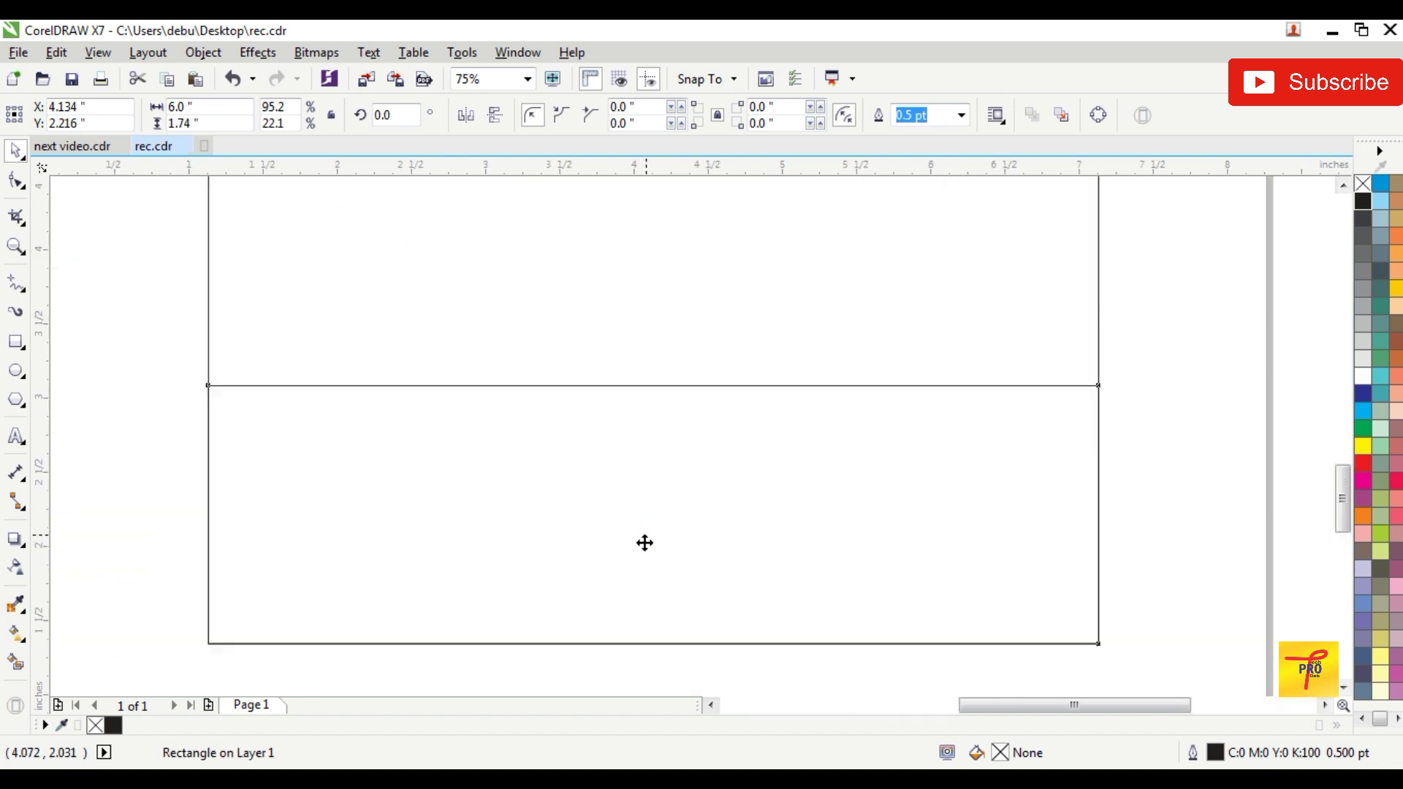
right_click(617, 388)
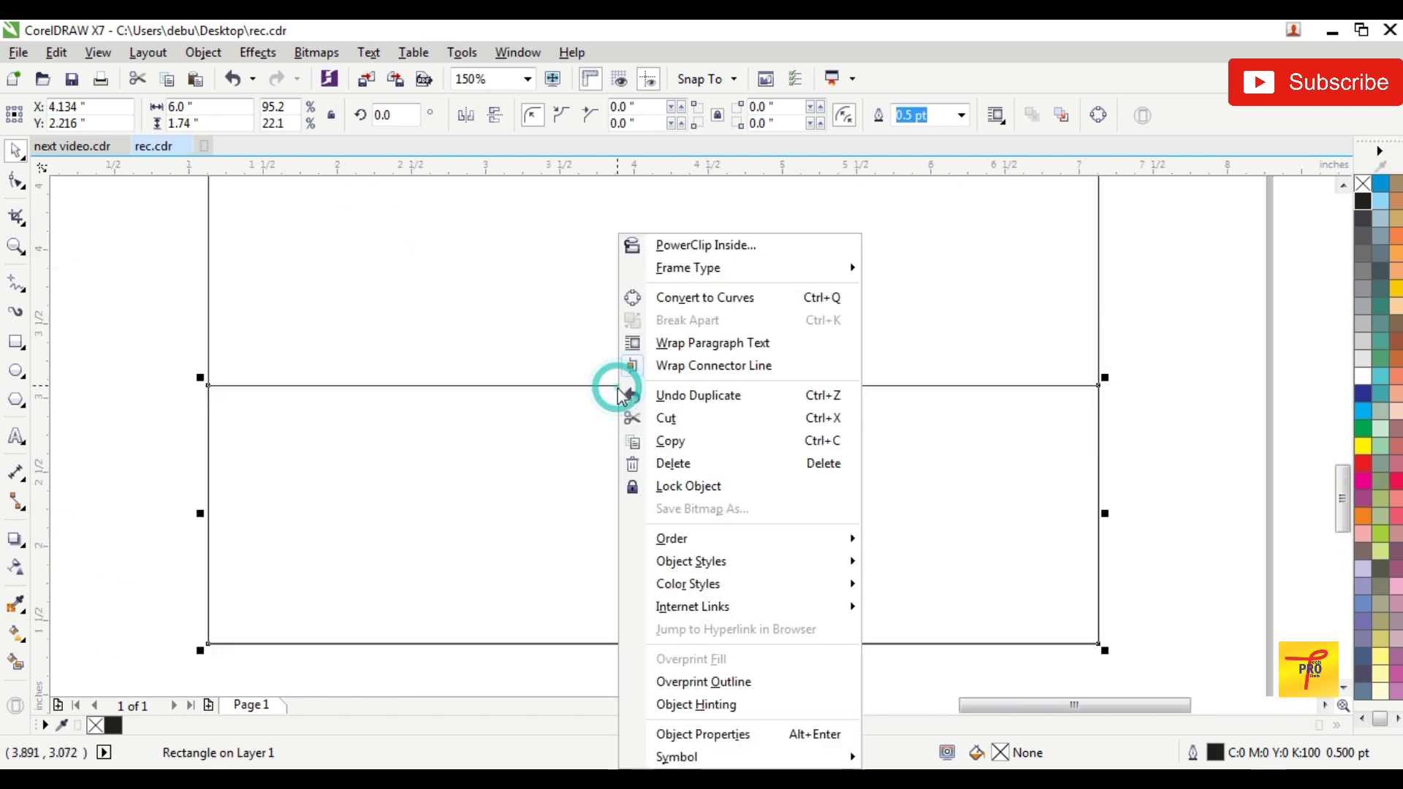
left_click(695, 298)
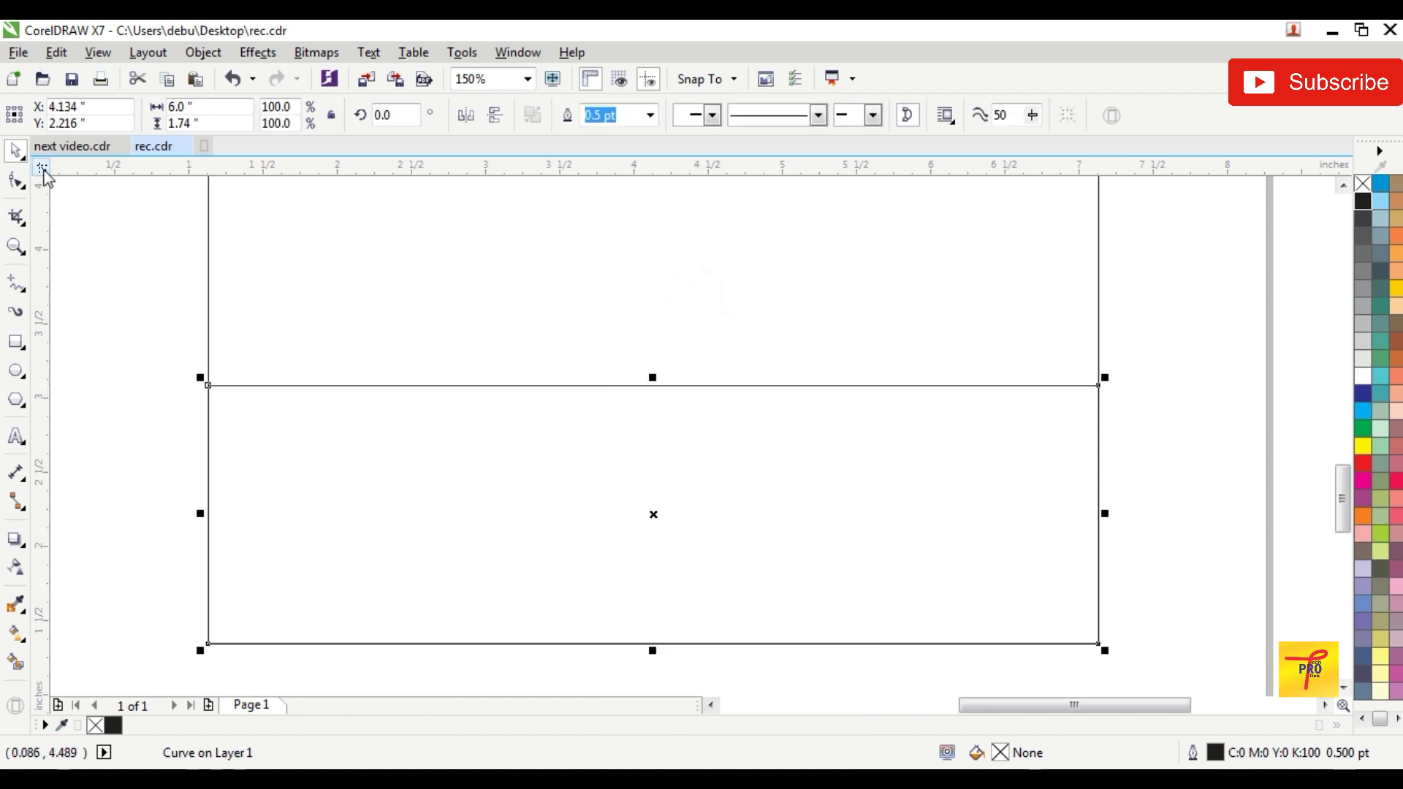
Step: Lower the top-right node, bend the top edge into a sweeping curve, and fill it red
left_click(21, 185)
left_click_drag(1194, 329, 1013, 423)
left_click_drag(1098, 385, 1099, 605)
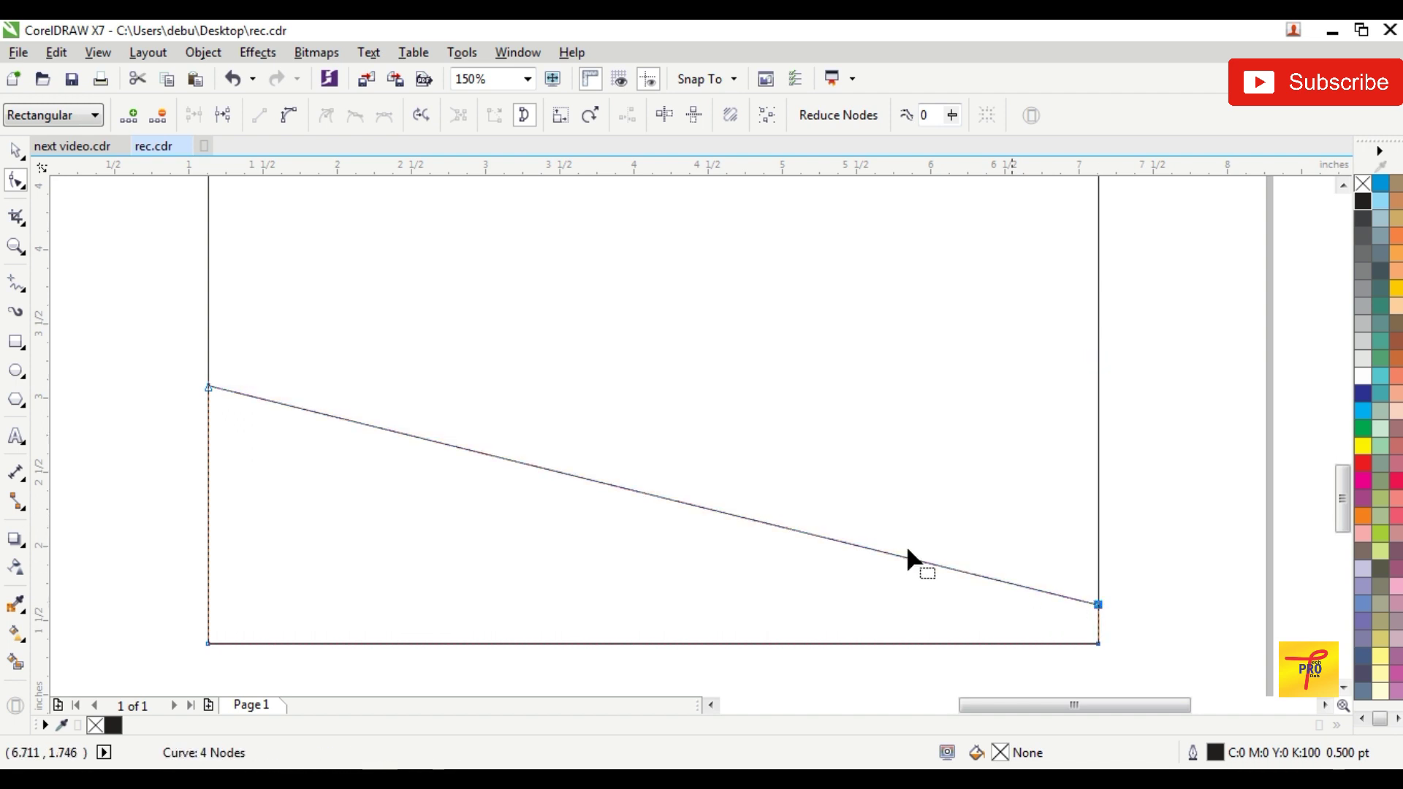
right_click(616, 483)
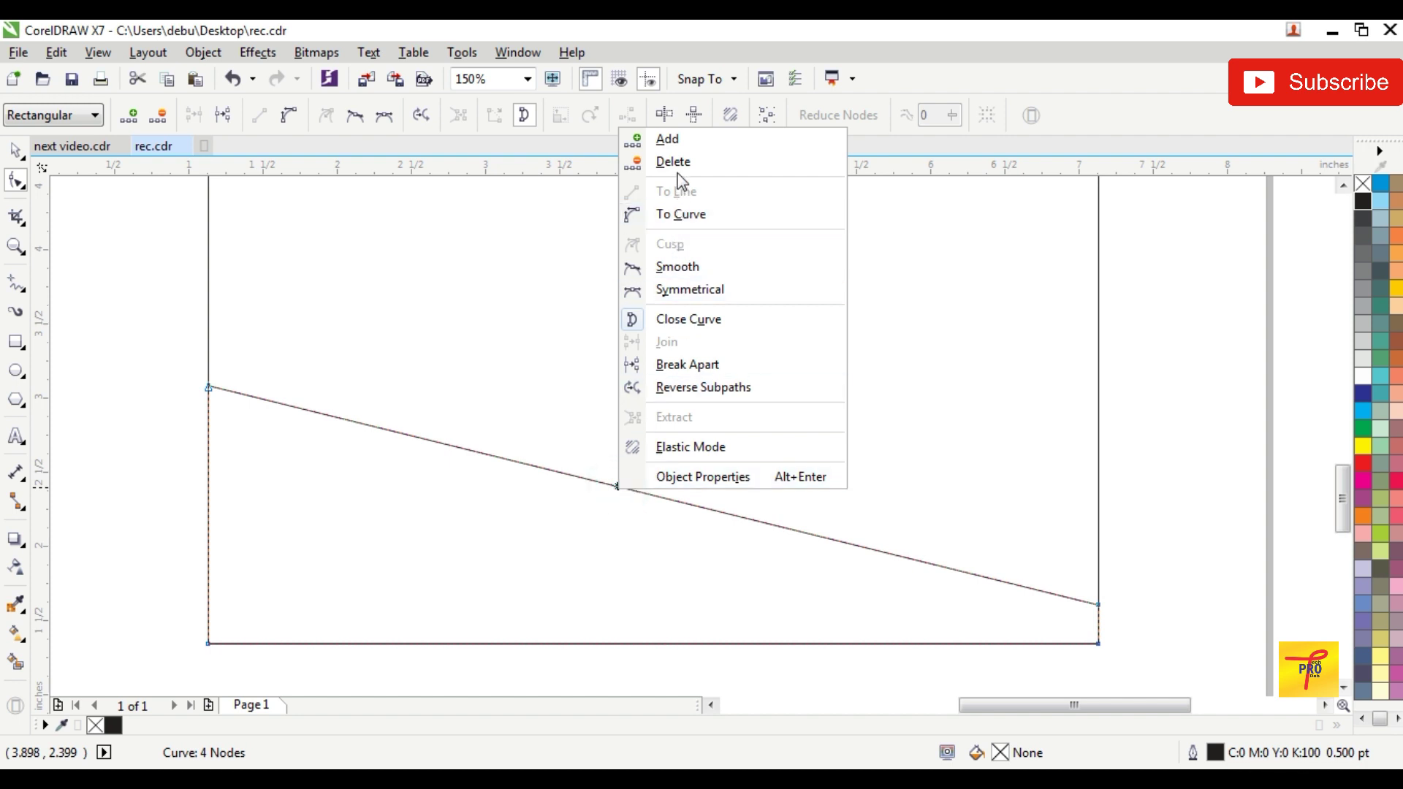
left_click(702, 215)
left_click_drag(592, 478, 512, 561)
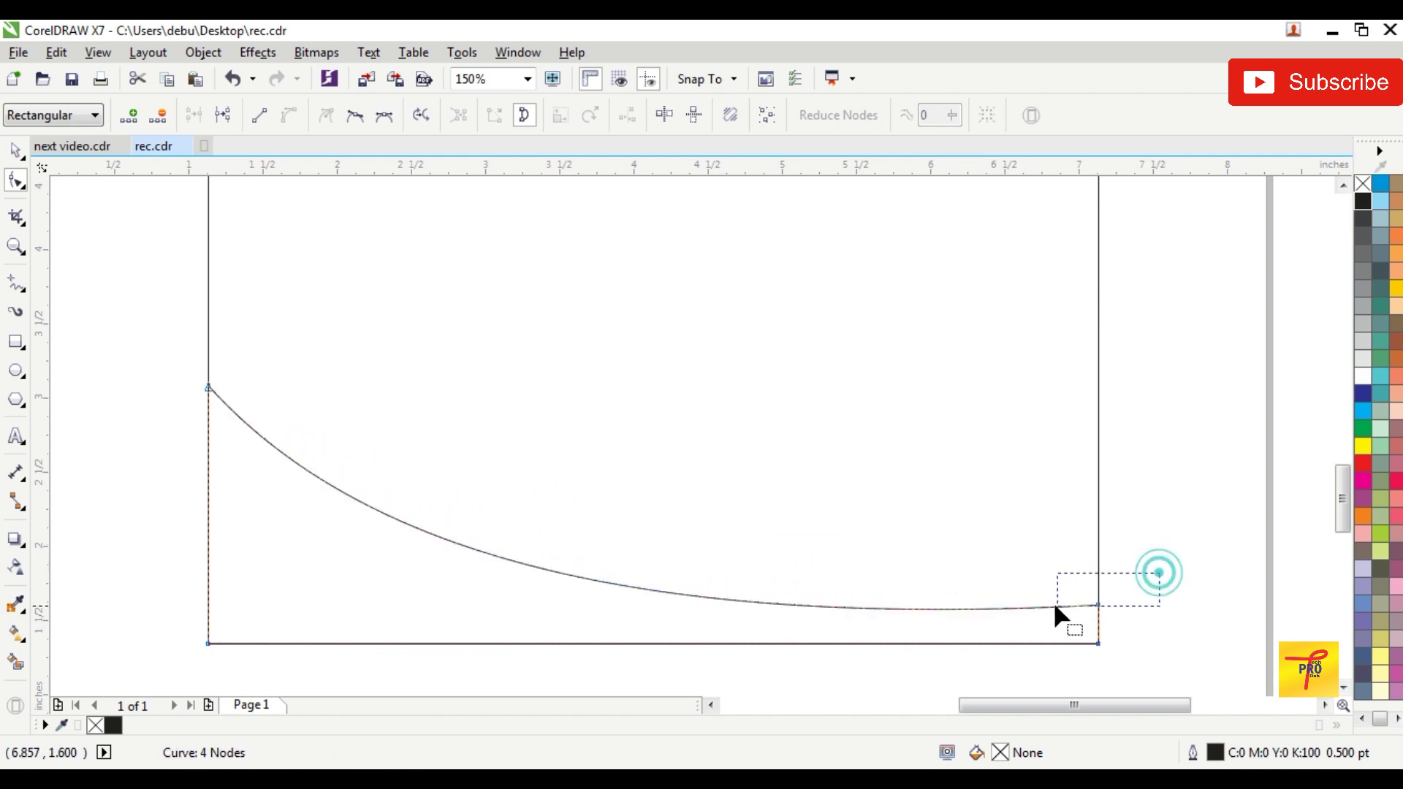
scroll(1065, 604, "up", 1)
left_click_drag(1056, 607, 1066, 588)
scroll(954, 577, "down", 1)
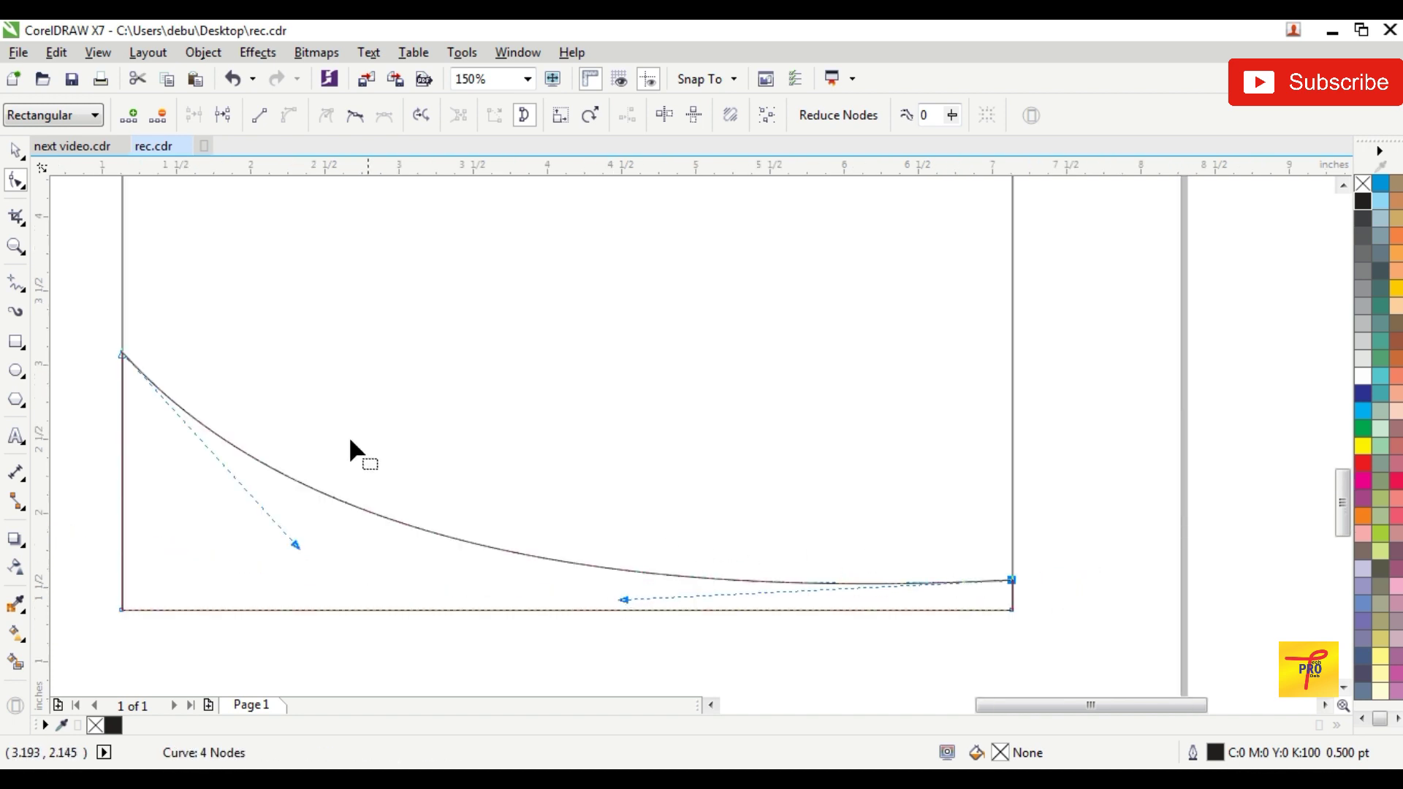
left_click(15, 152)
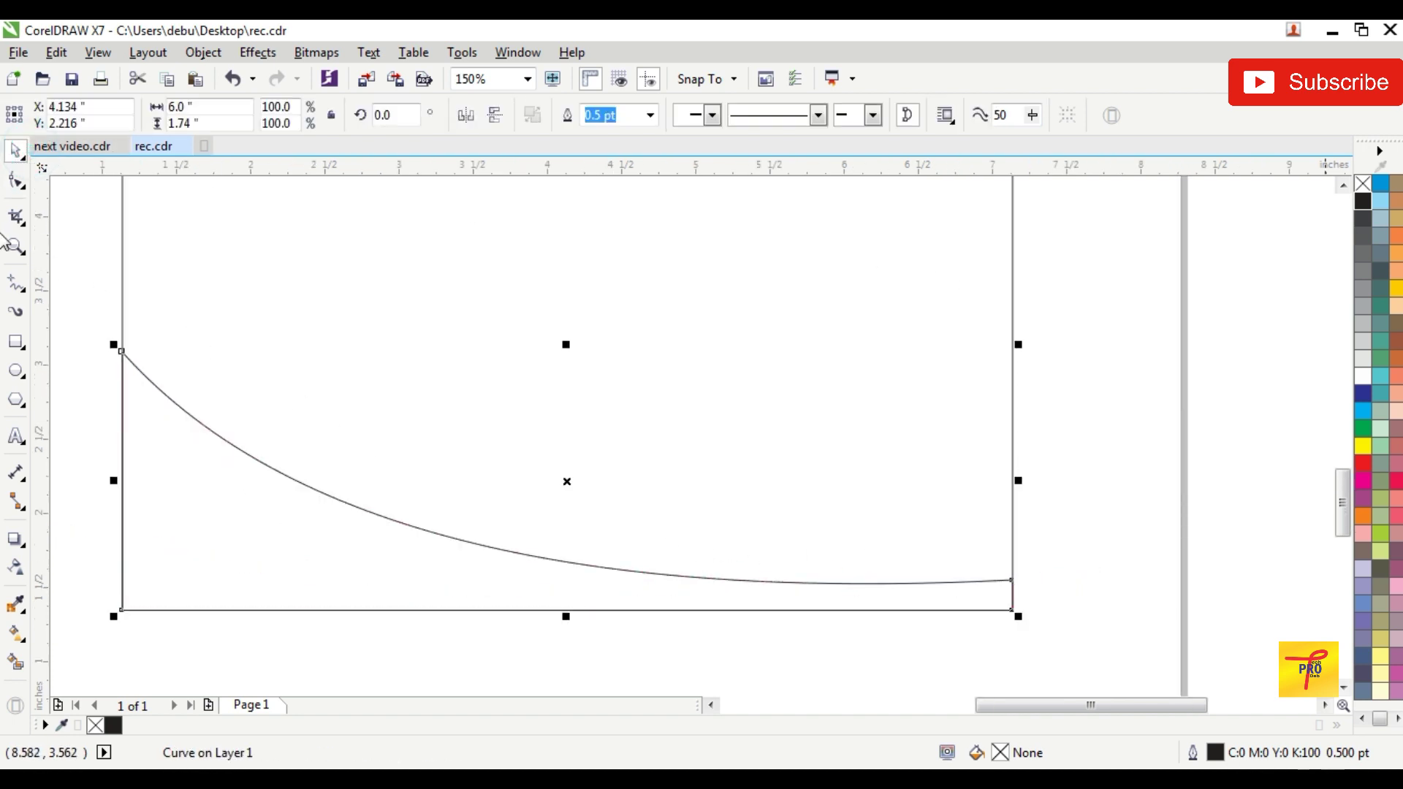
left_click(1363, 463)
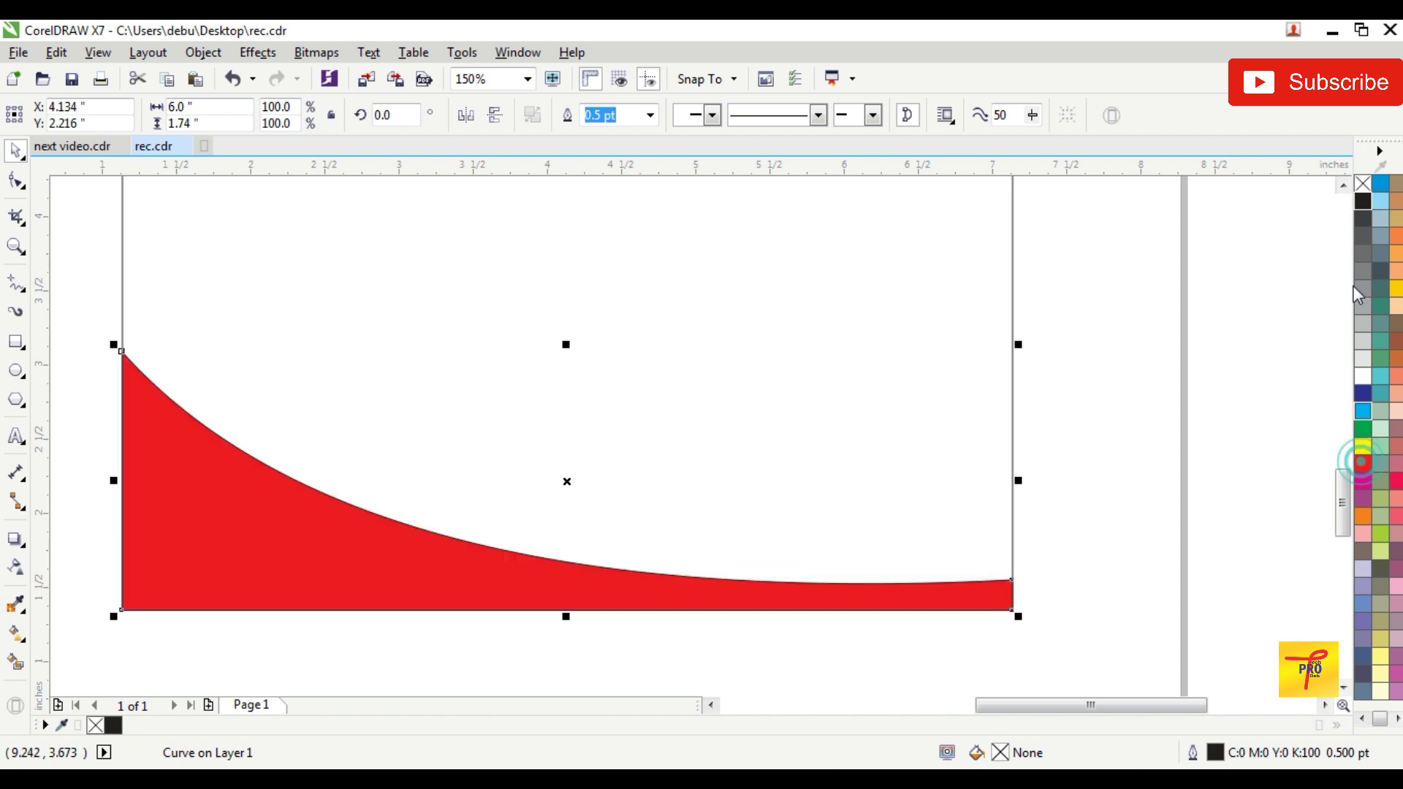
Step: Remove the outline from the red wave
right_click(1364, 184)
left_click(1136, 295)
scroll(1137, 296, "down", 1)
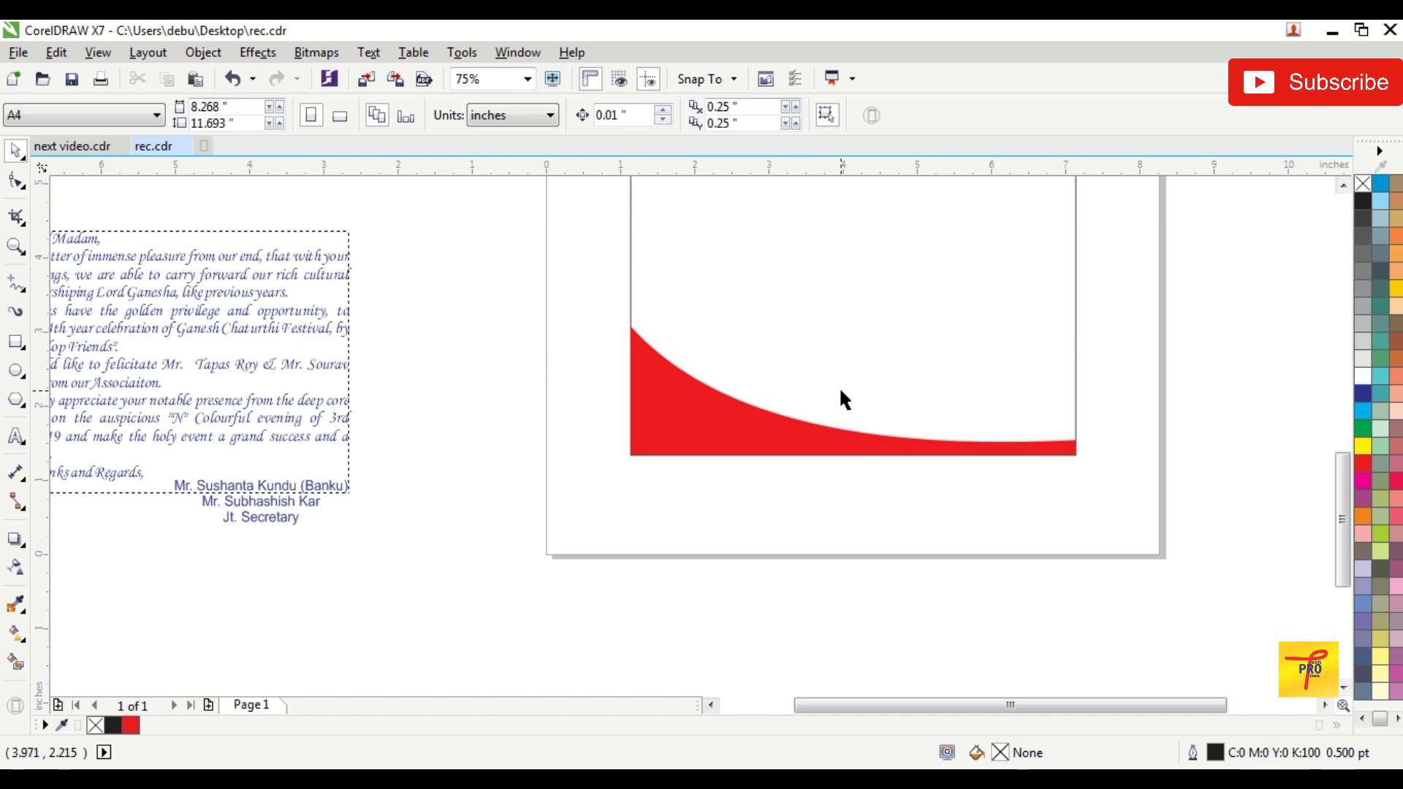
scroll(840, 392, "up", 1)
Step: Draw a rectangle over the wave's right side, convert it to curves, and lower its bottom-right node
left_click(17, 341)
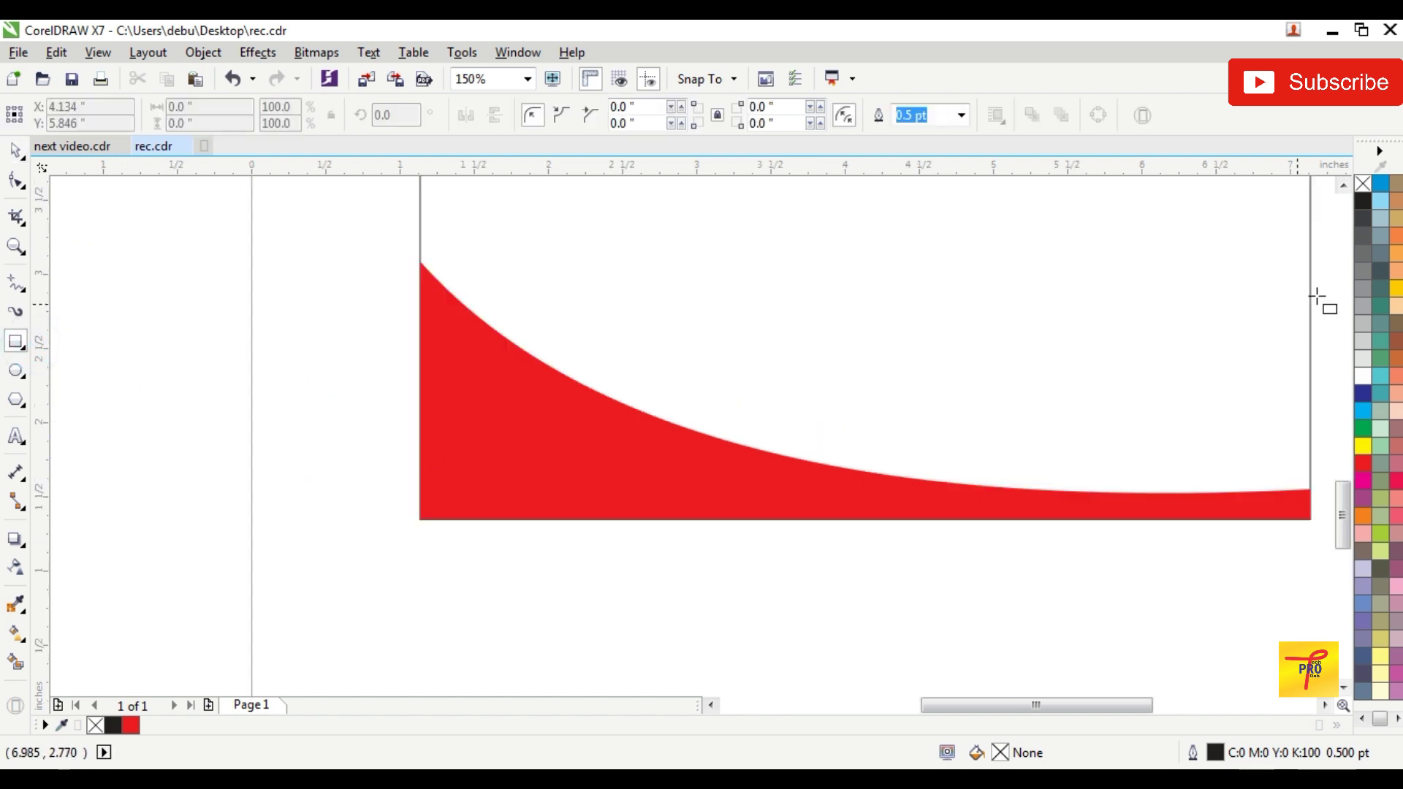
left_click_drag(1309, 297, 632, 440)
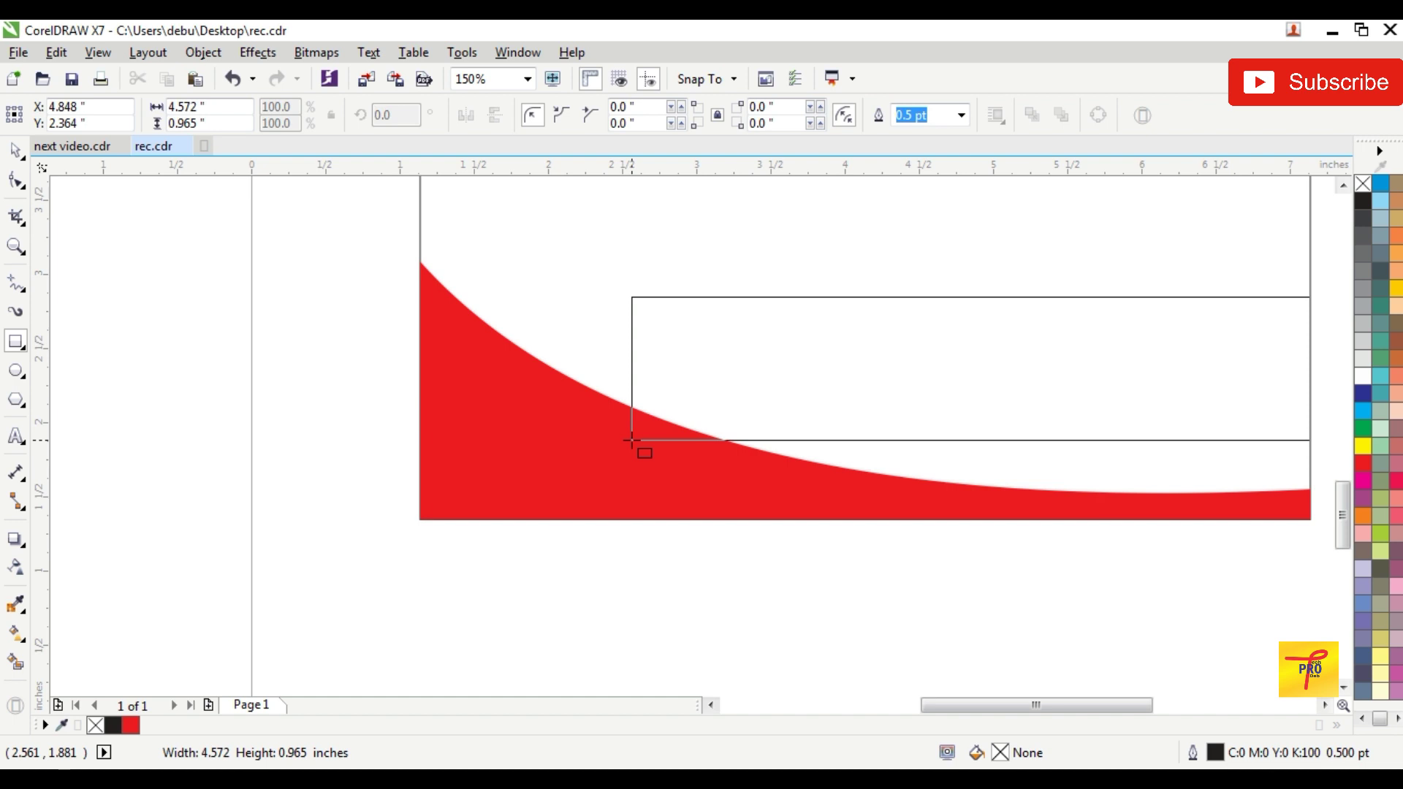
left_click(14, 150)
scroll(1195, 410, "down", 1)
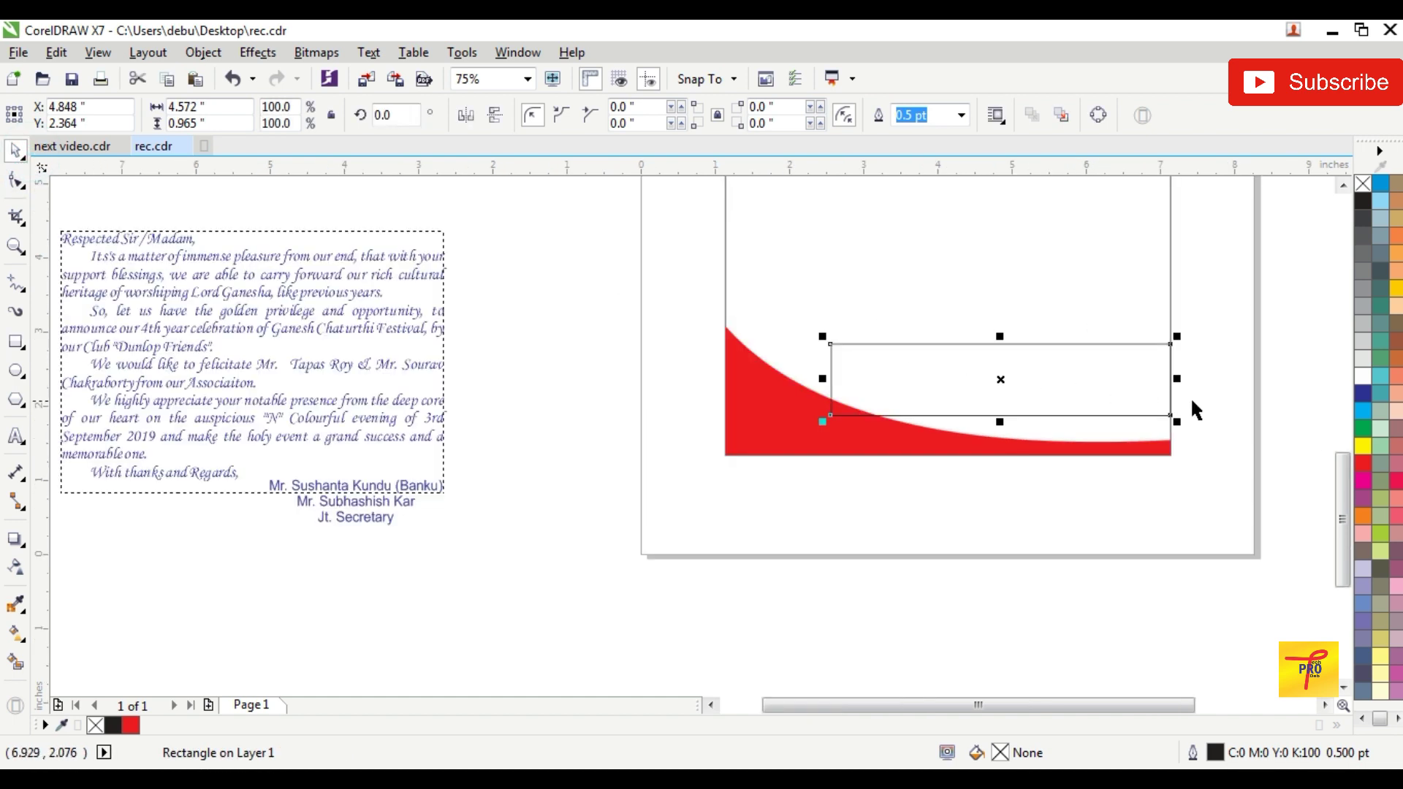
scroll(1157, 393, "up", 1)
right_click(1058, 442)
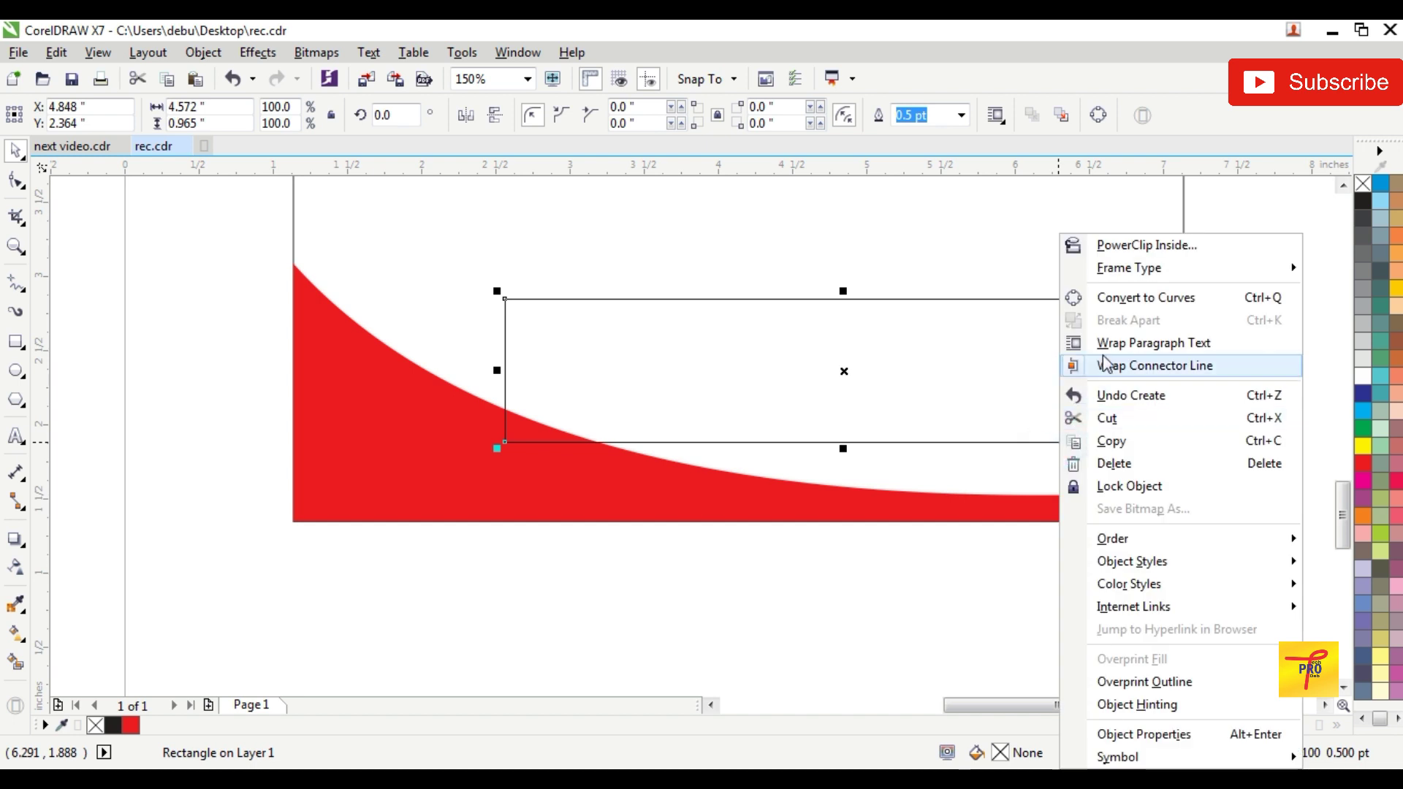
left_click(1132, 300)
left_click(14, 182)
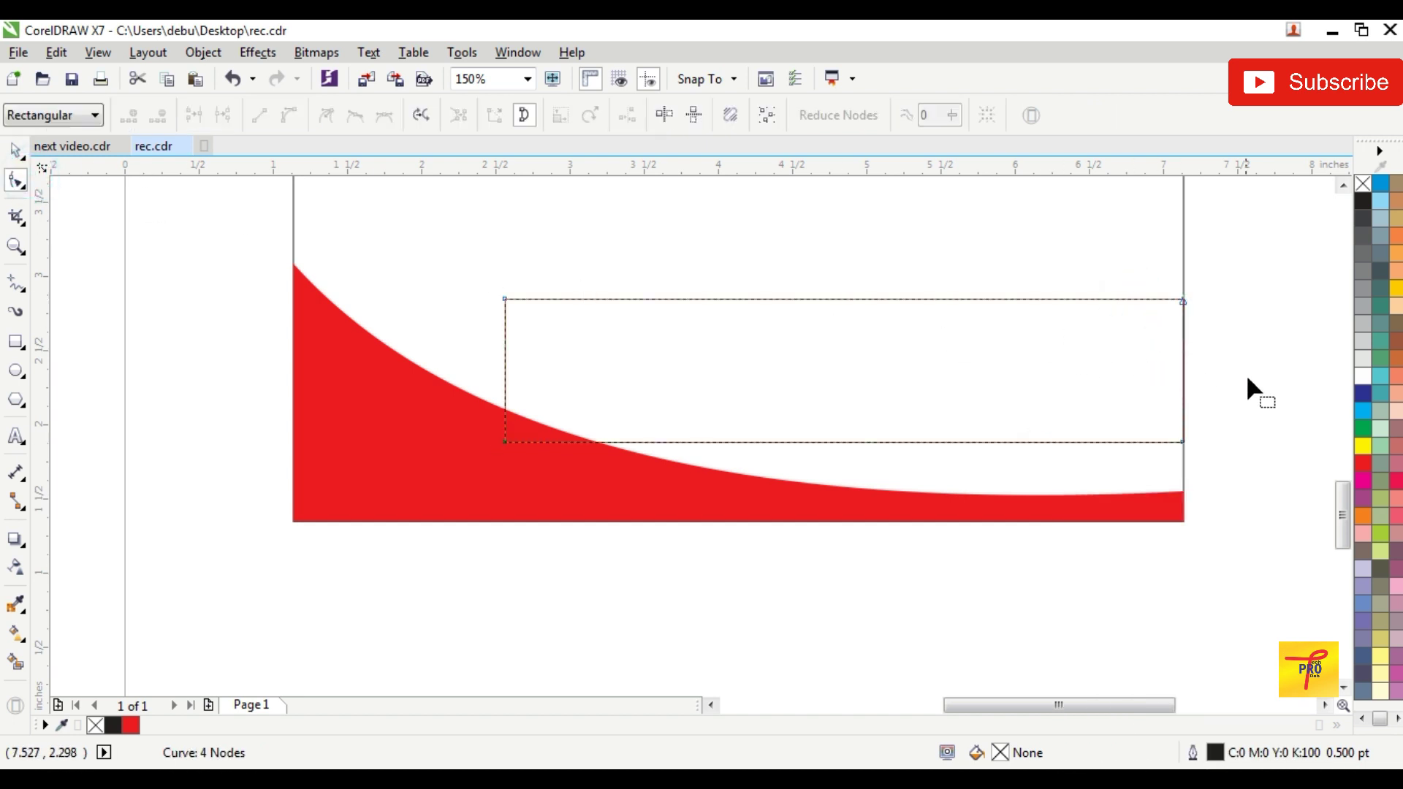
left_click_drag(1061, 473, 1063, 473)
left_click_drag(1182, 441, 1182, 461)
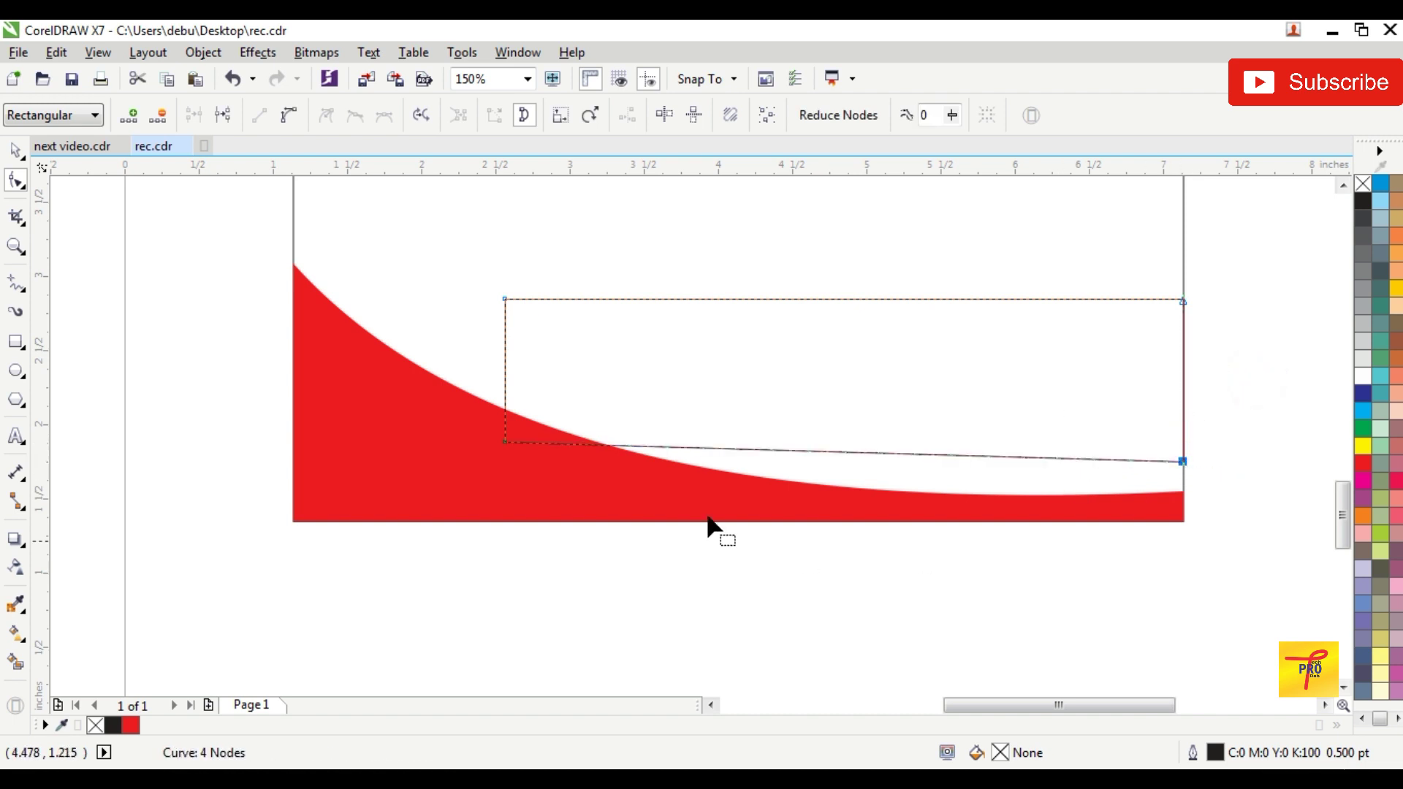
Step: Delete the bottom-left node, curve the slanted edge, and move the left node onto the red edge
double_click(503, 441)
left_click(872, 386)
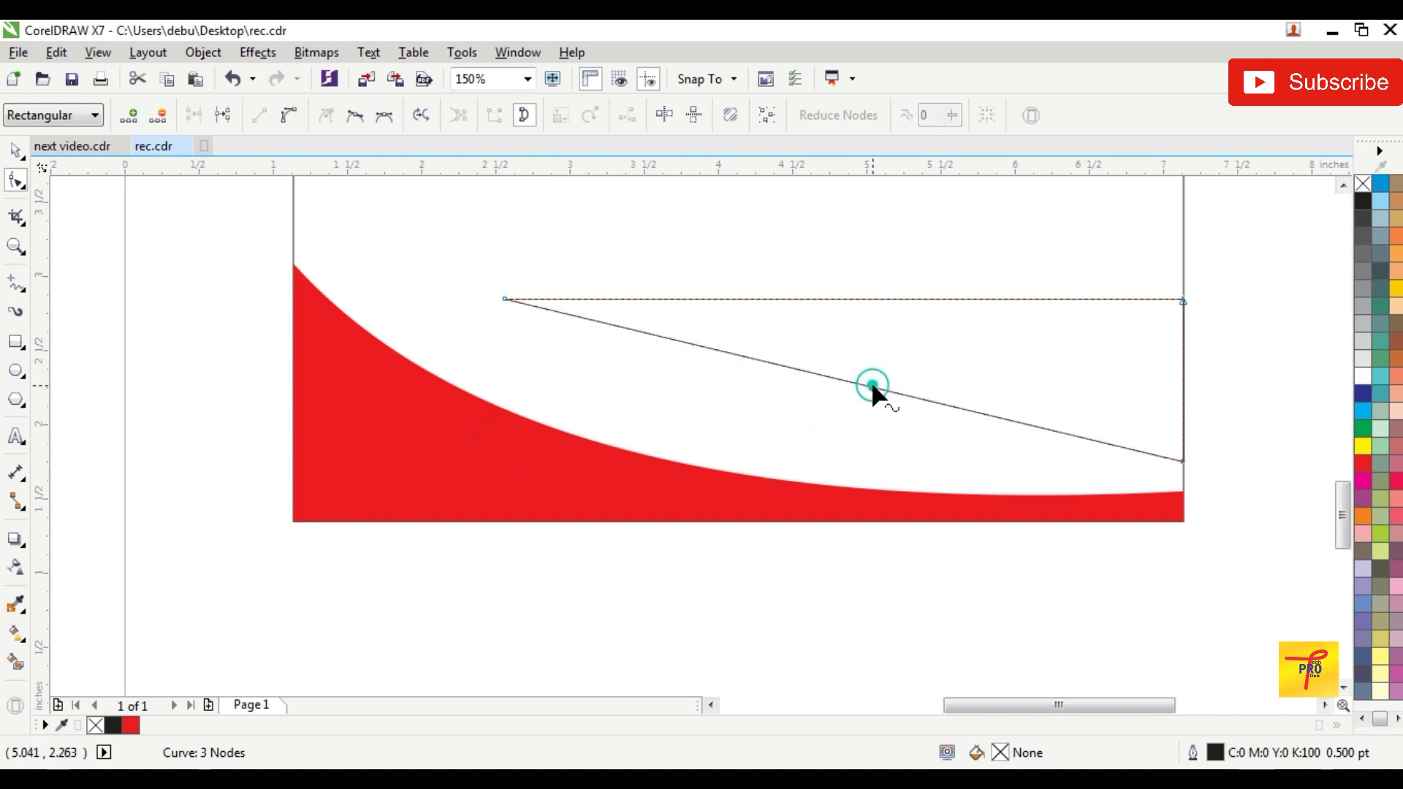
left_click(290, 115)
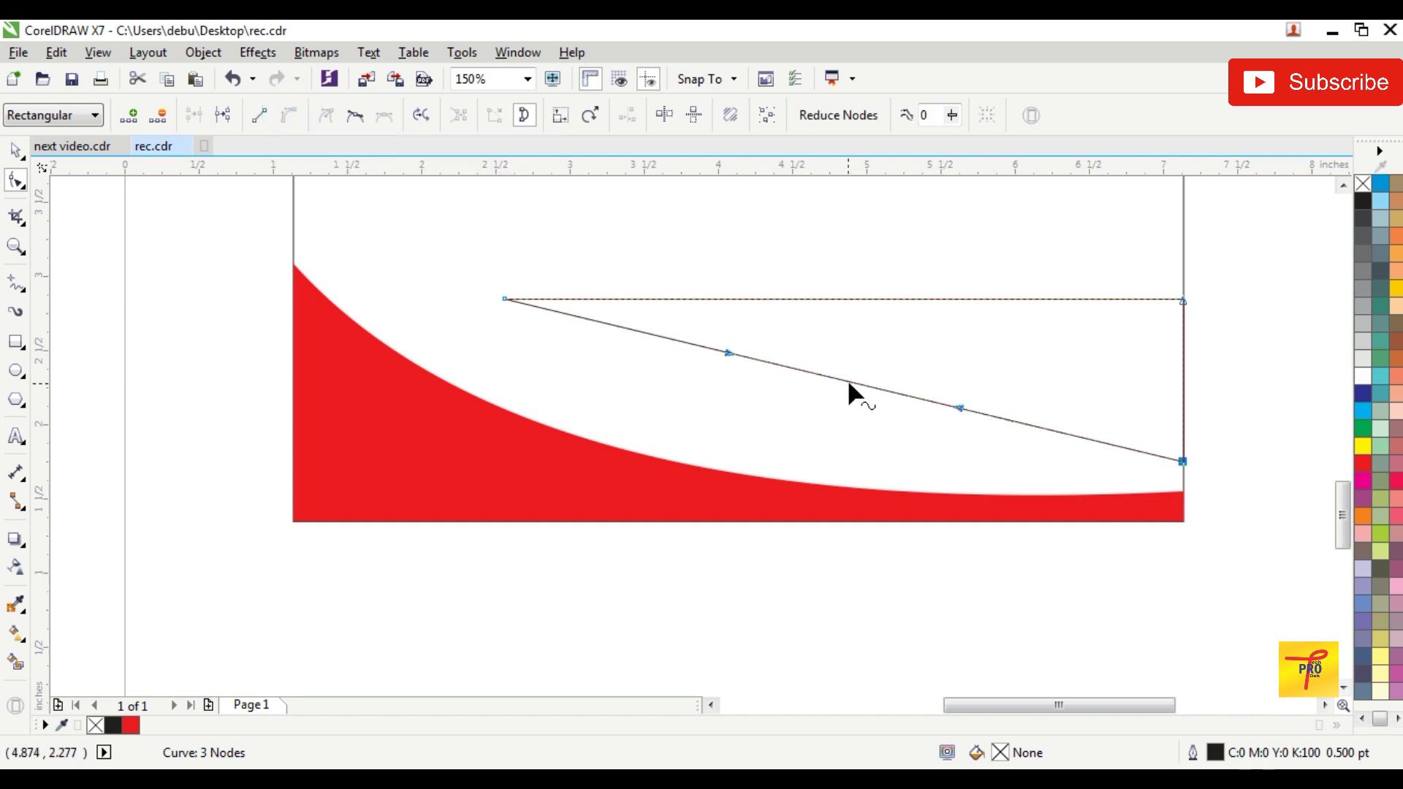
left_click_drag(853, 382, 786, 439)
left_click_drag(507, 295, 444, 350)
Step: Reshape the curve to follow the red wave and lower the upper-right node
left_click_drag(1255, 422, 1161, 501)
scroll(1161, 501, "up", 1)
left_click(1215, 432)
scroll(974, 468, "down", 2)
scroll(729, 453, "up", 1)
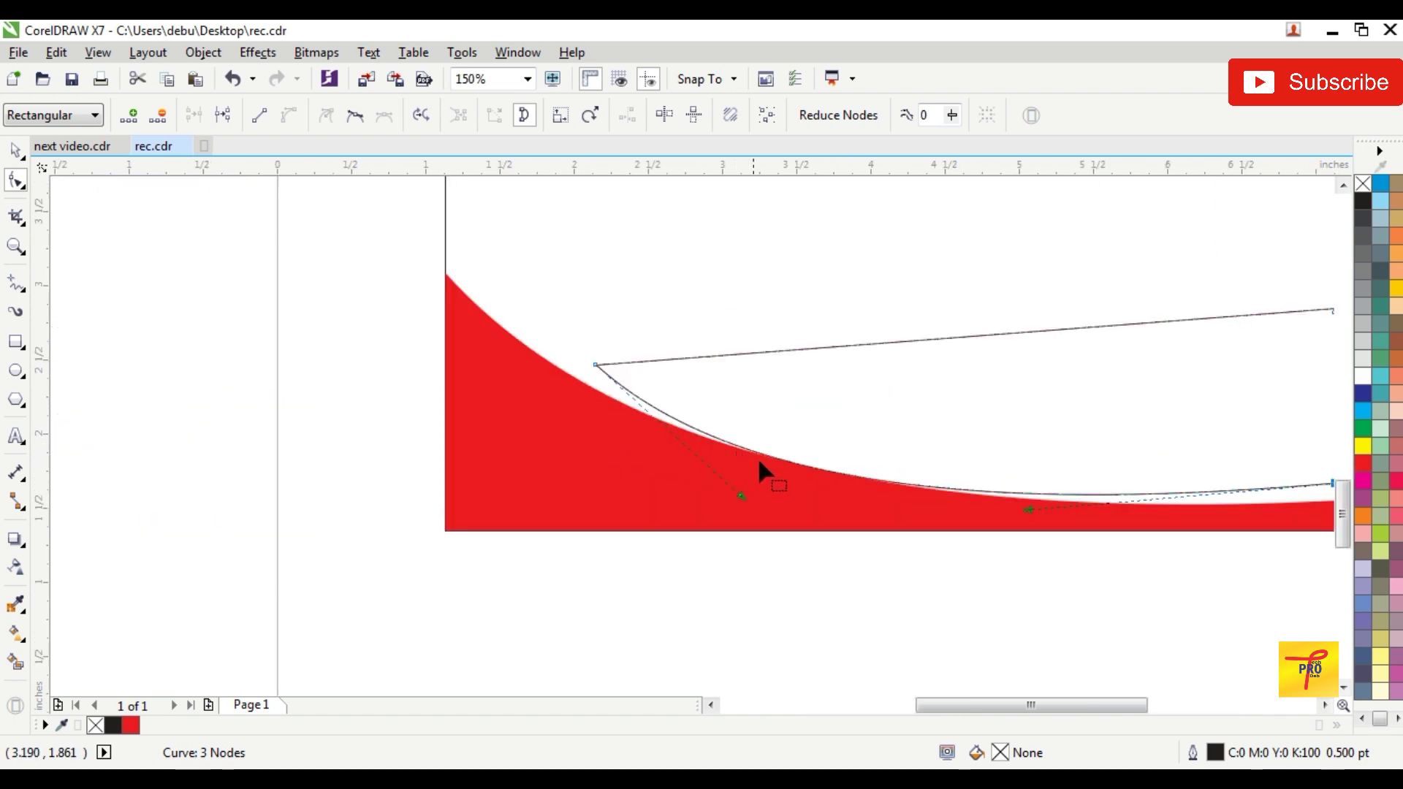
left_click_drag(739, 494, 843, 480)
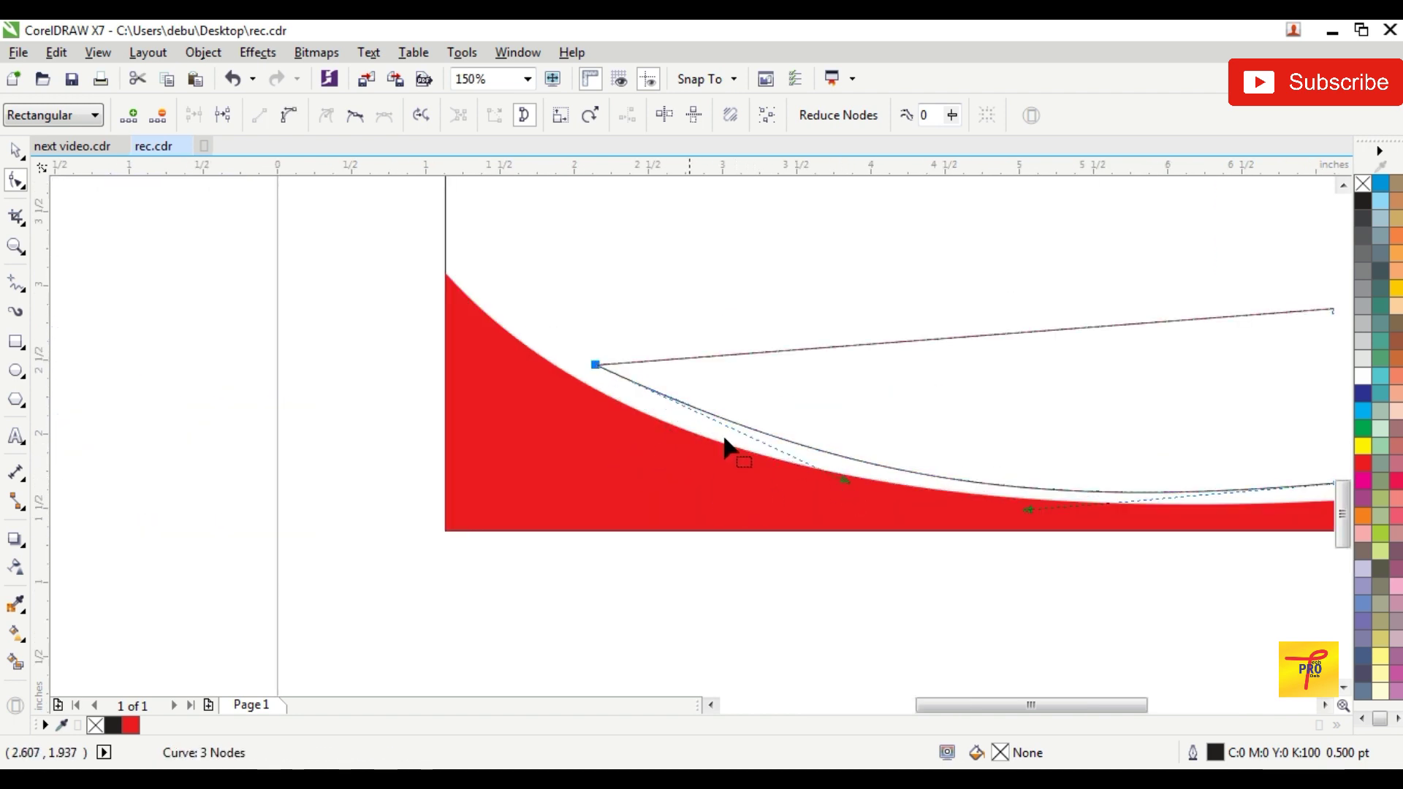
left_click_drag(1029, 509, 1001, 492)
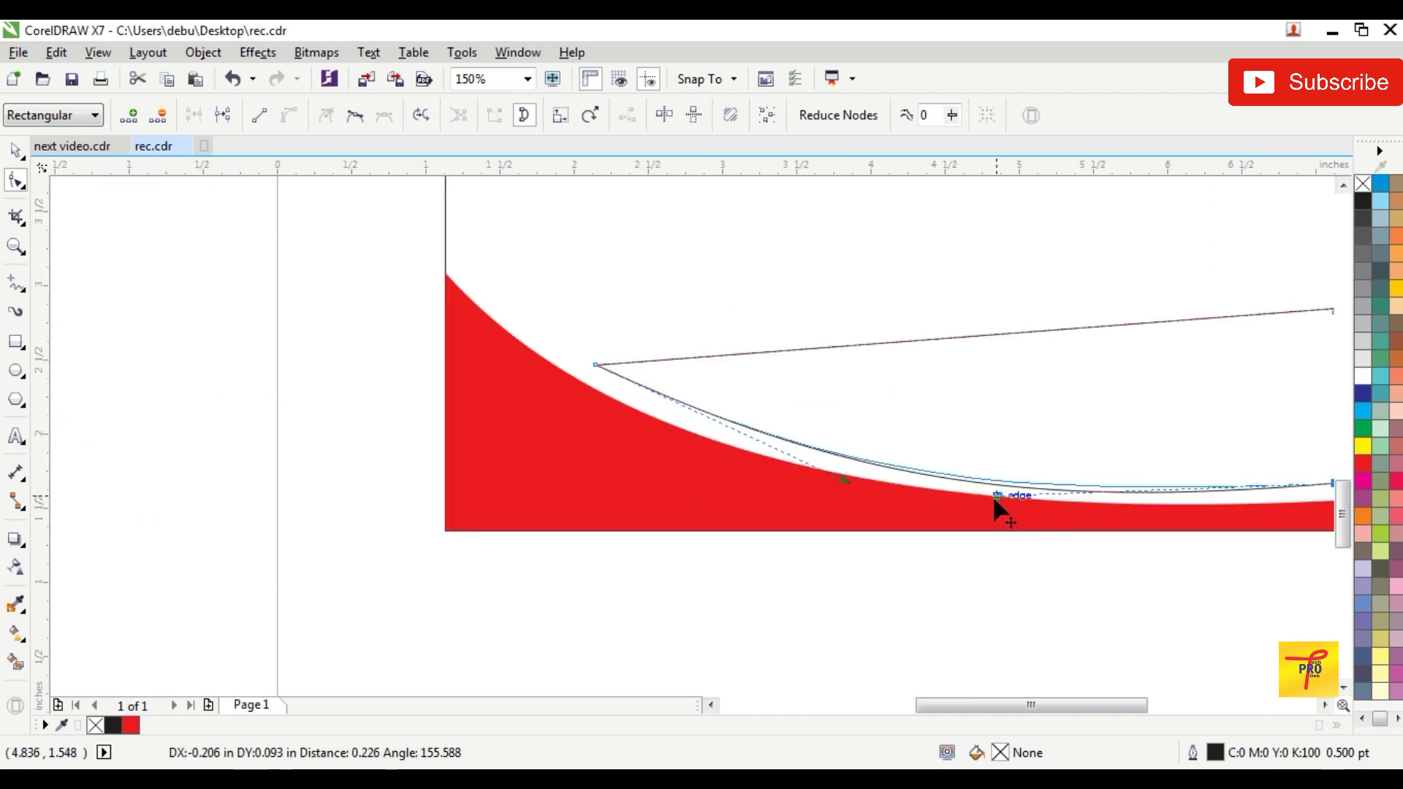
scroll(1046, 455, "down", 1)
scroll(1150, 446, "up", 1)
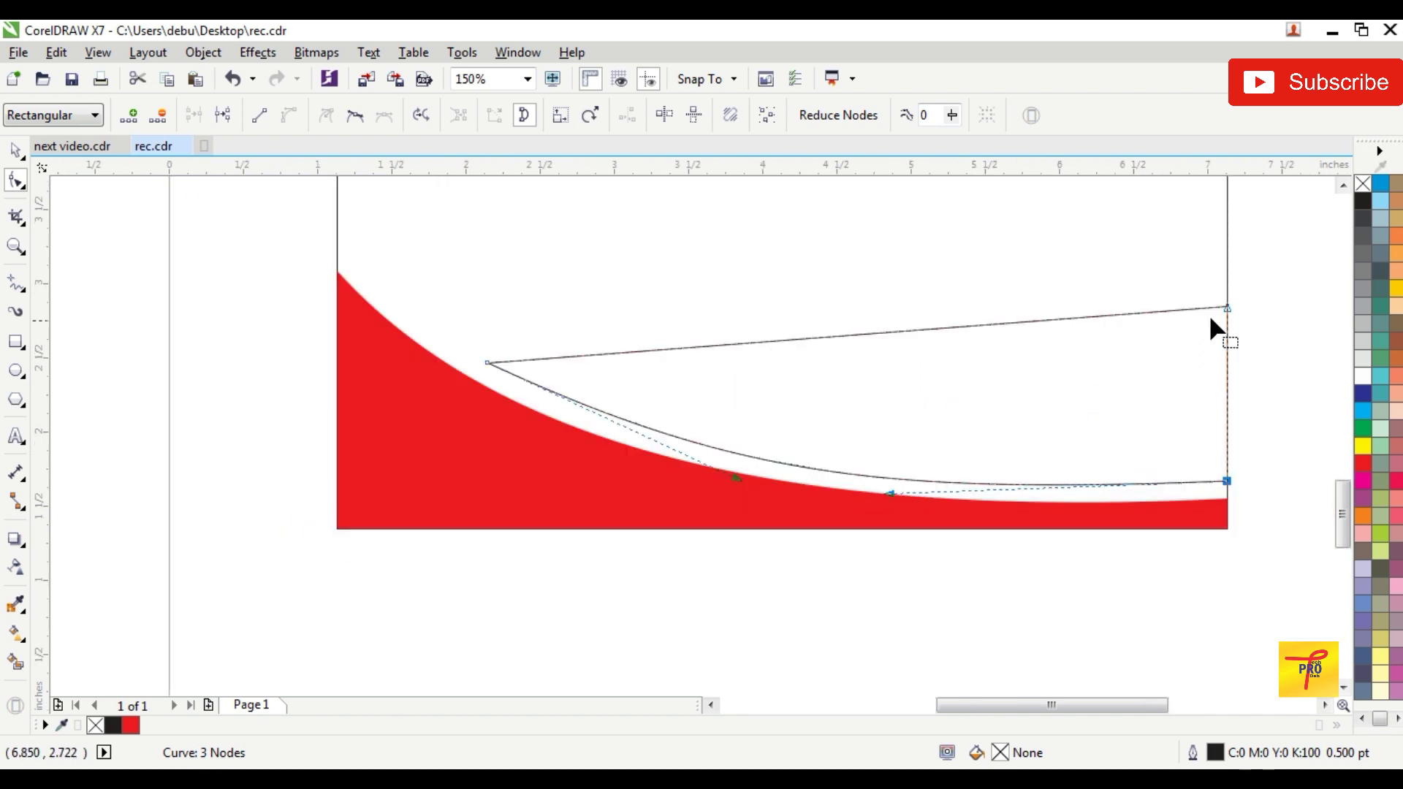
left_click_drag(1227, 308, 1226, 364)
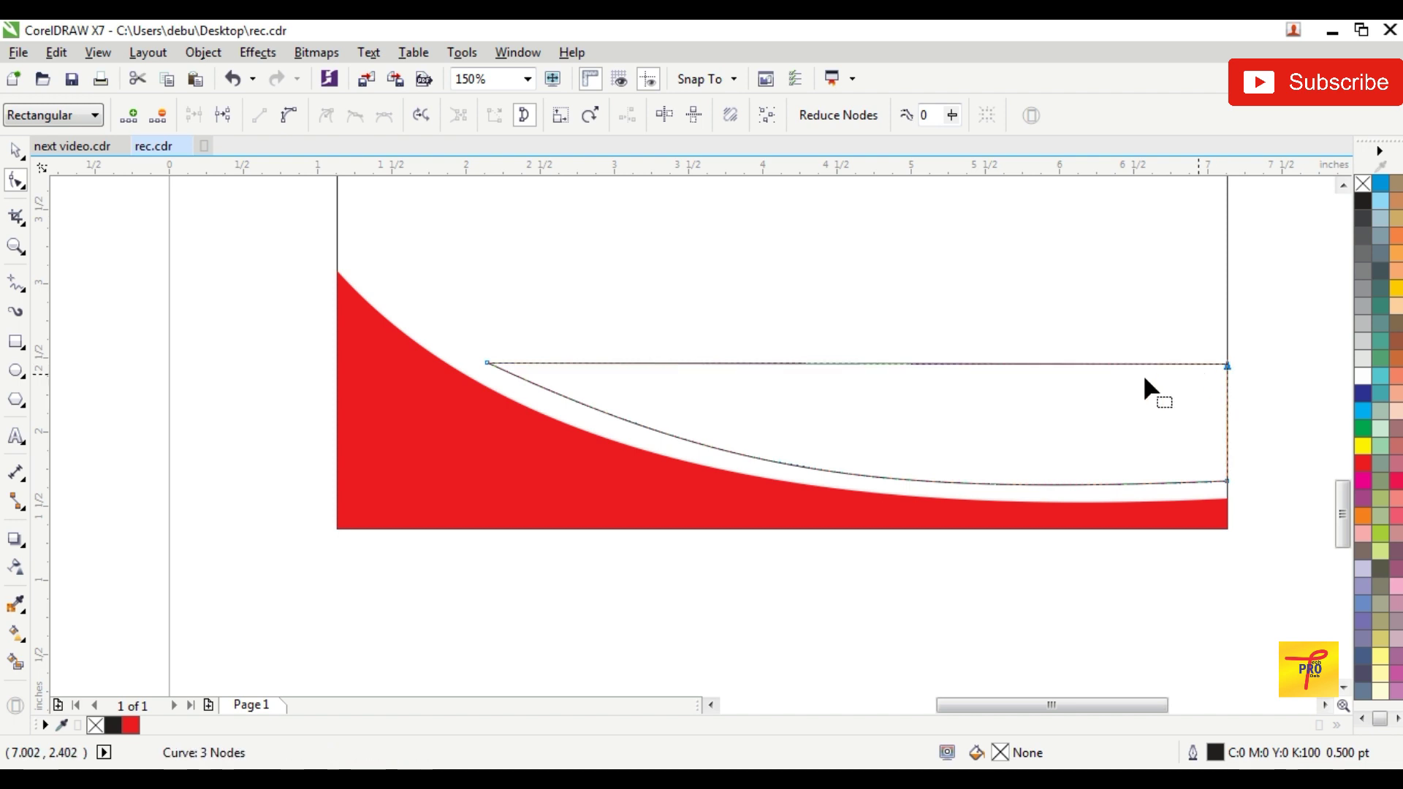
Step: Turn the top edge into a downward curve, align the start node, and select the crescent
left_click(900, 364)
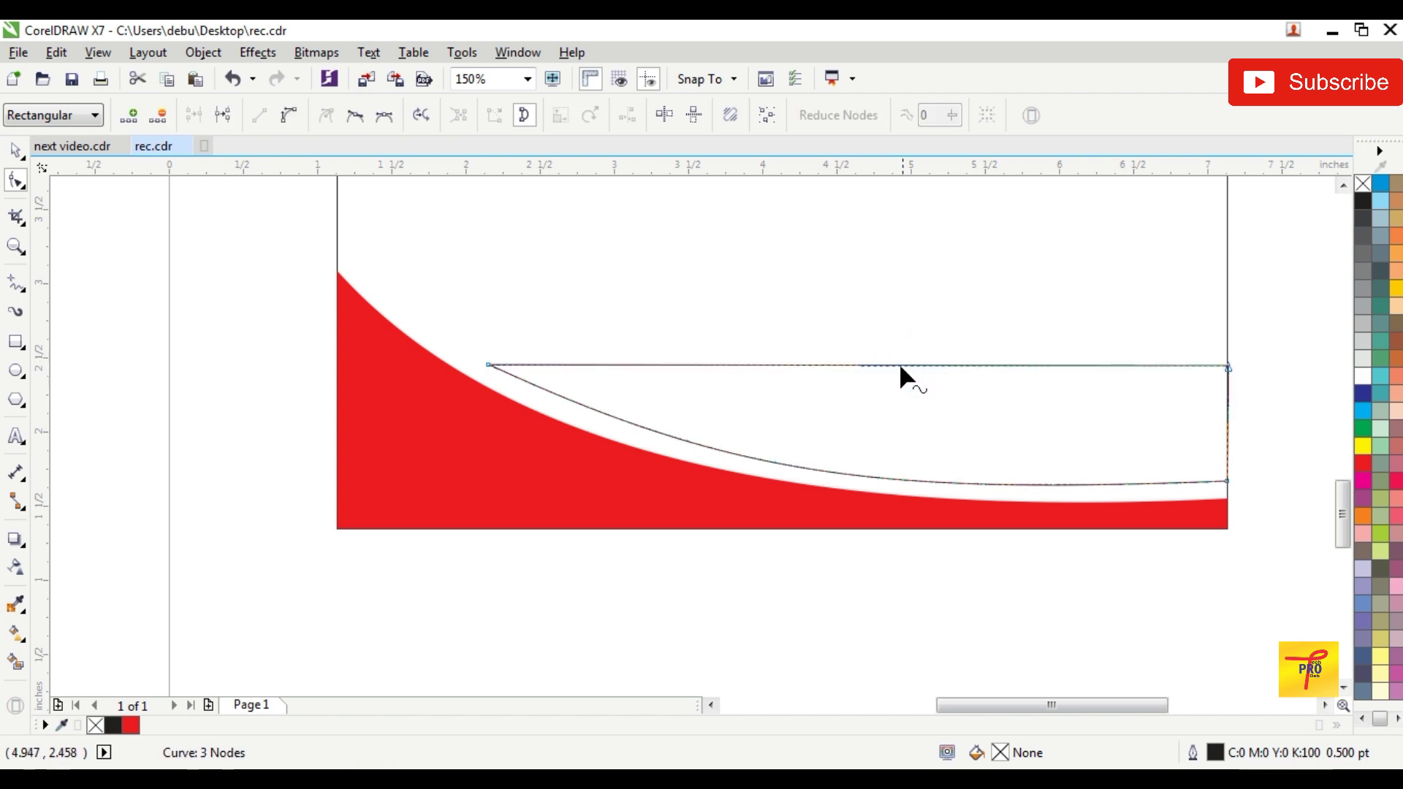
right_click(889, 364)
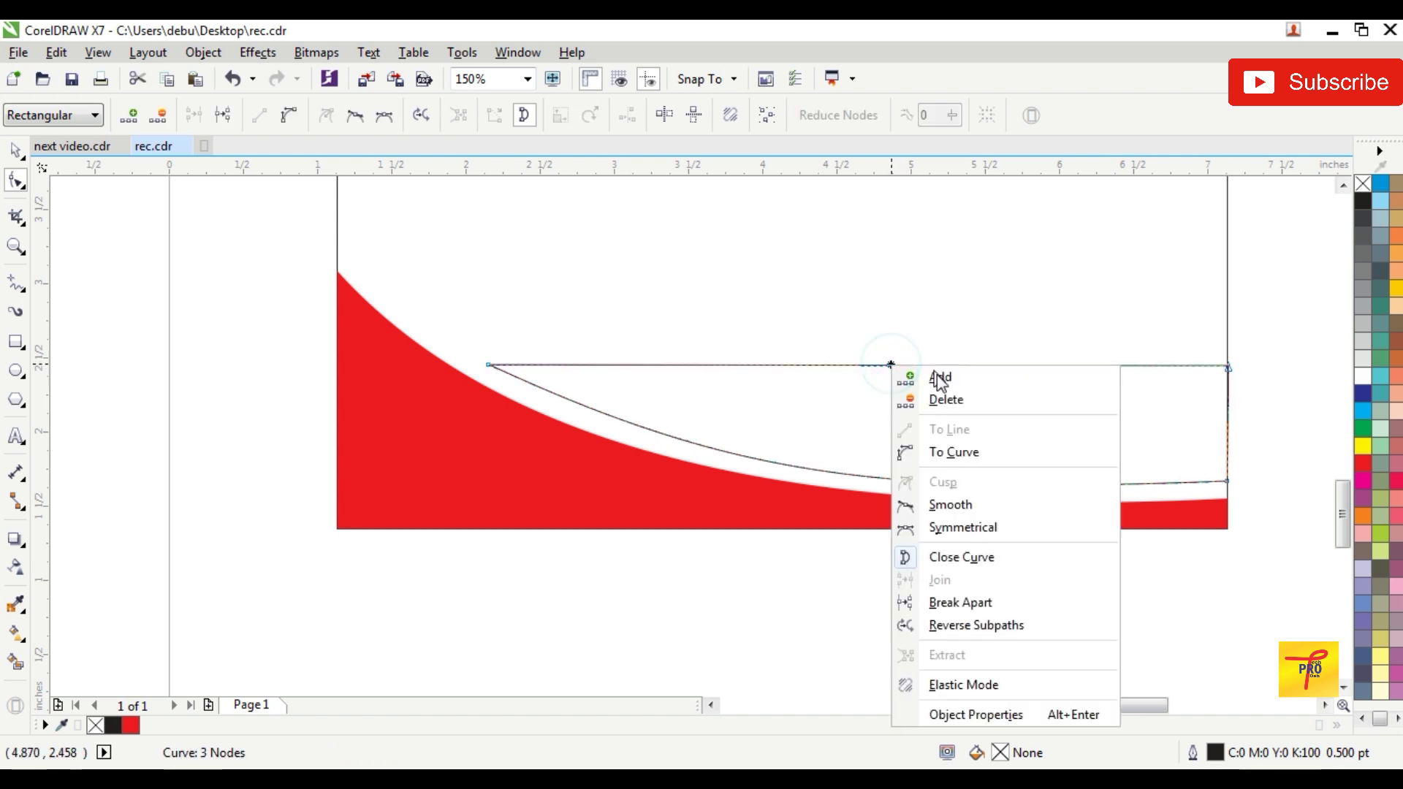
left_click(952, 454)
left_click_drag(904, 363, 904, 432)
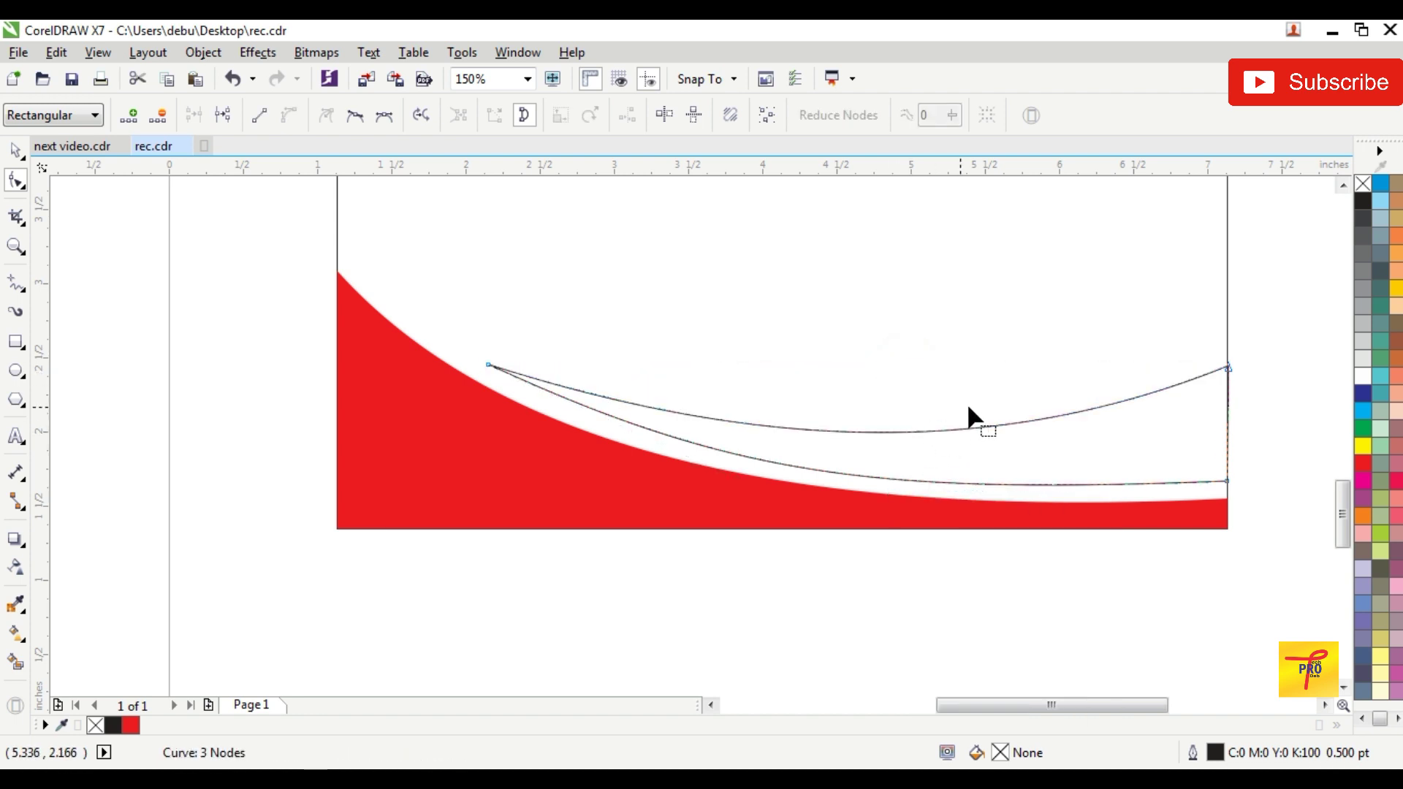
scroll(584, 423, "up", 1)
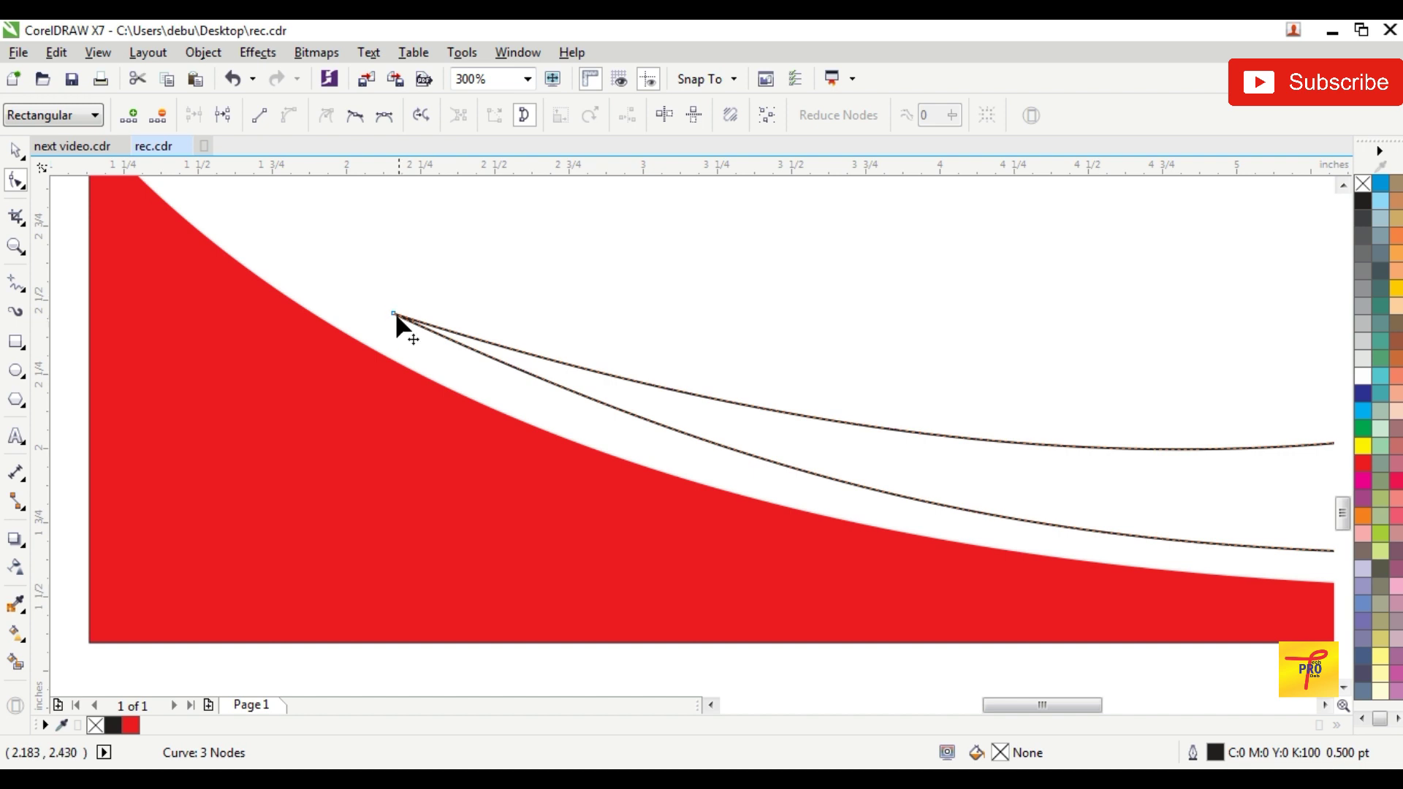
left_click_drag(395, 313, 382, 320)
scroll(900, 411, "down", 1)
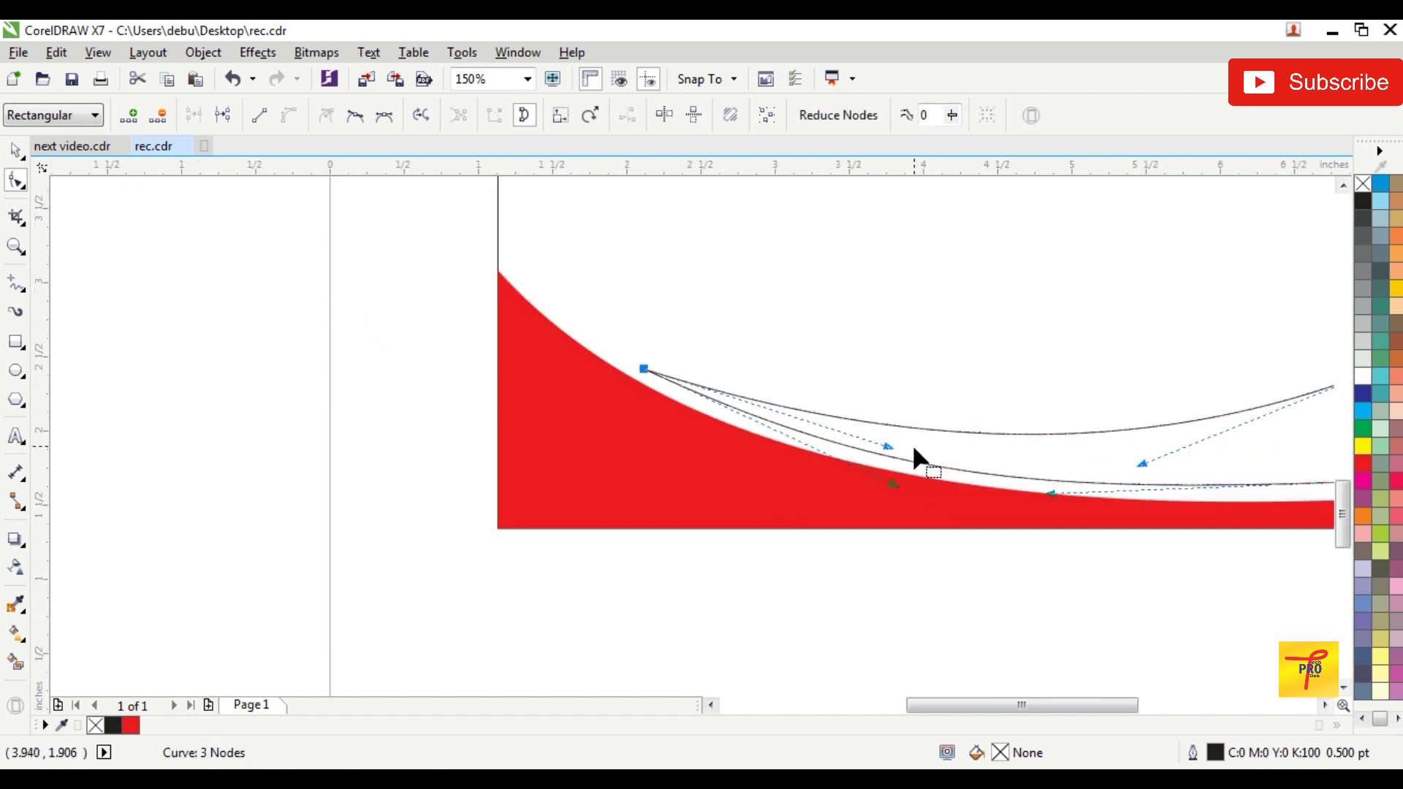
left_click_drag(887, 450, 891, 435)
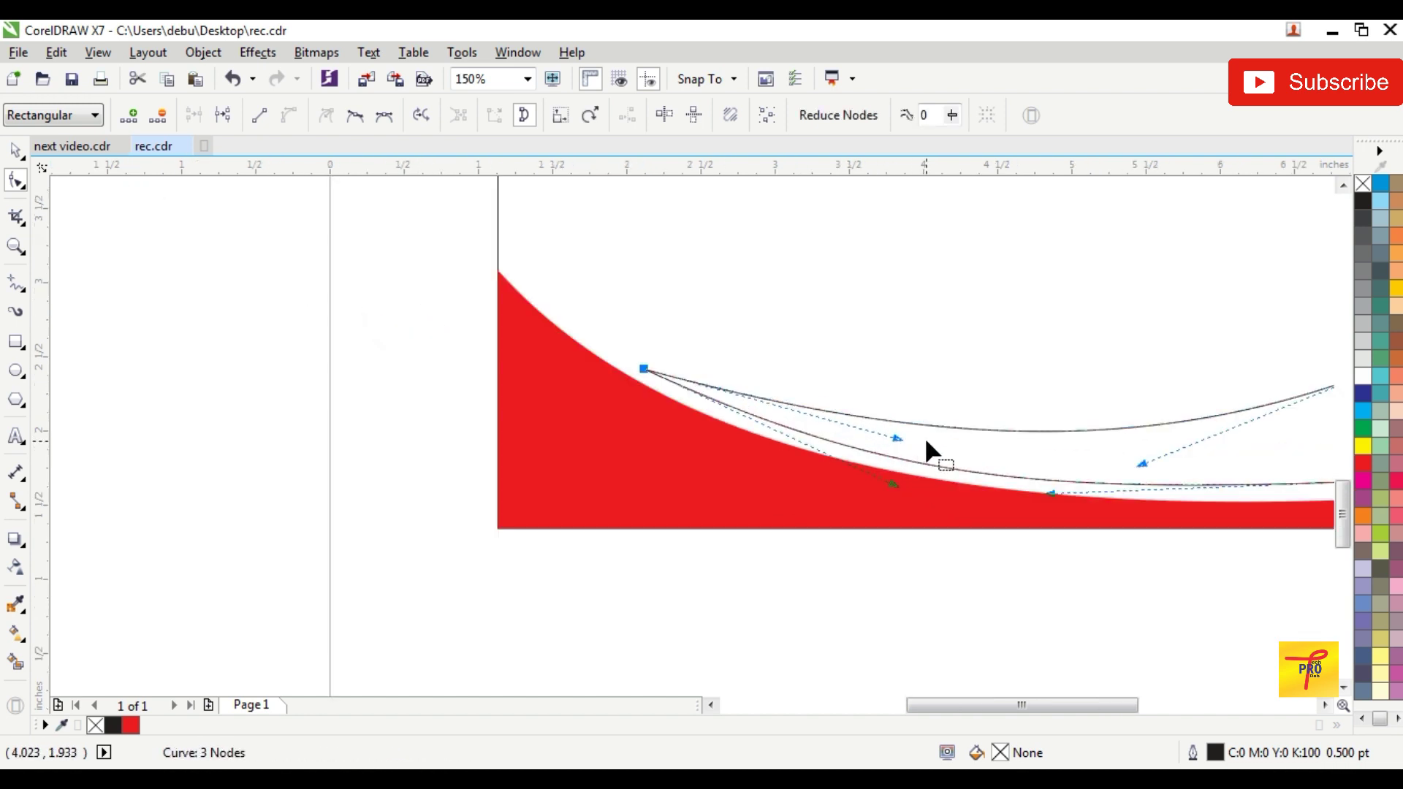
scroll(923, 436, "down", 1)
scroll(1162, 438, "up", 1)
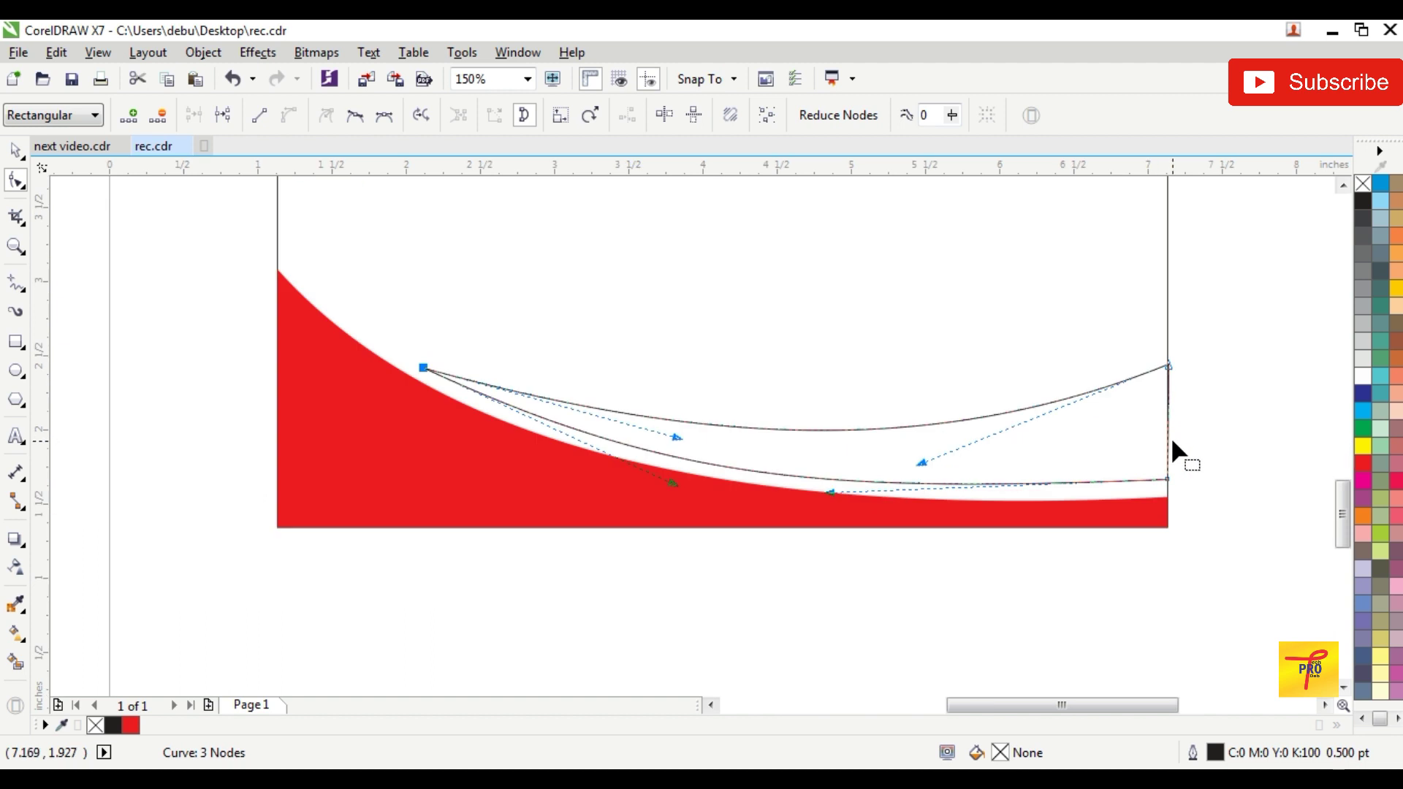
left_click(16, 152)
left_click_drag(1281, 266, 380, 549)
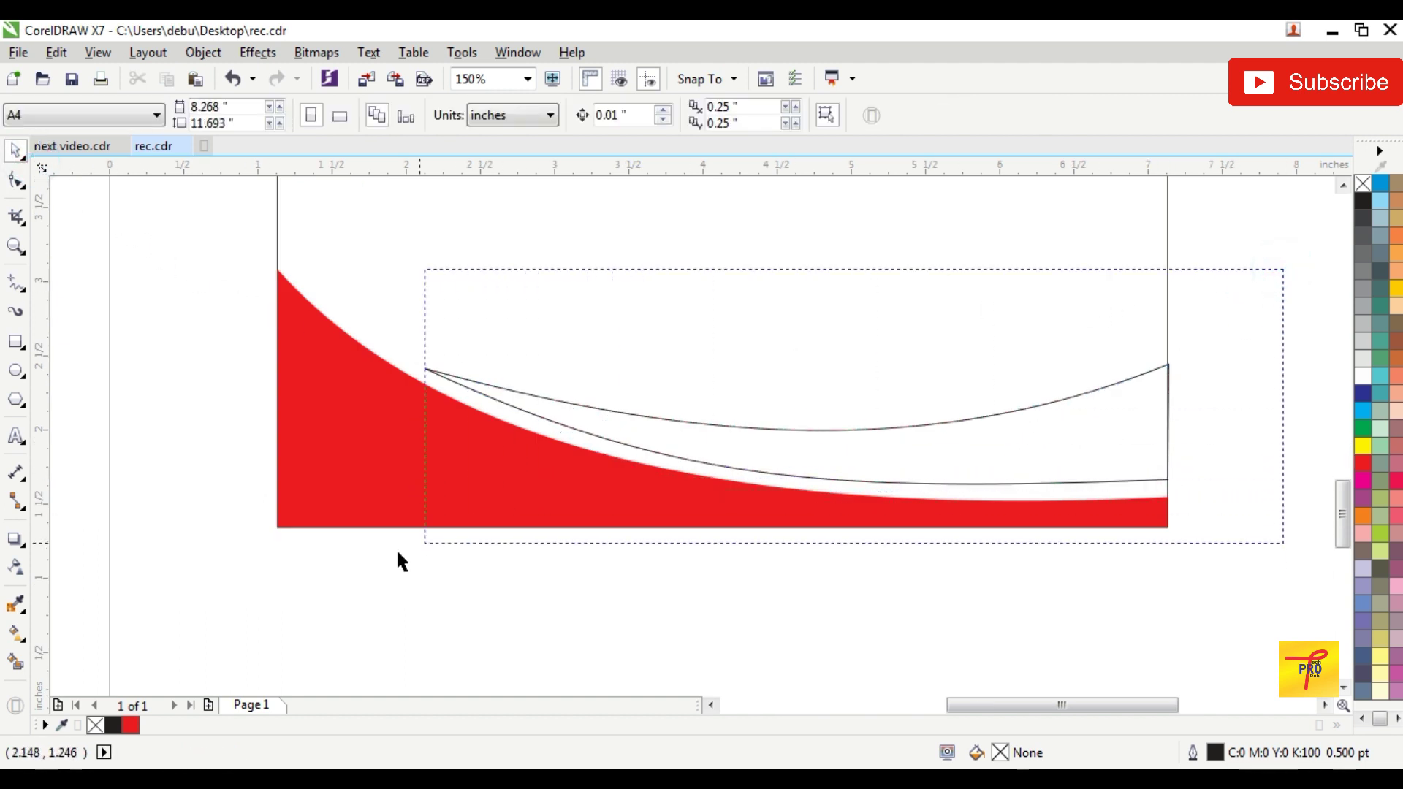
Step: Nudge the crescent down and fill it deep yellow
key("Down")
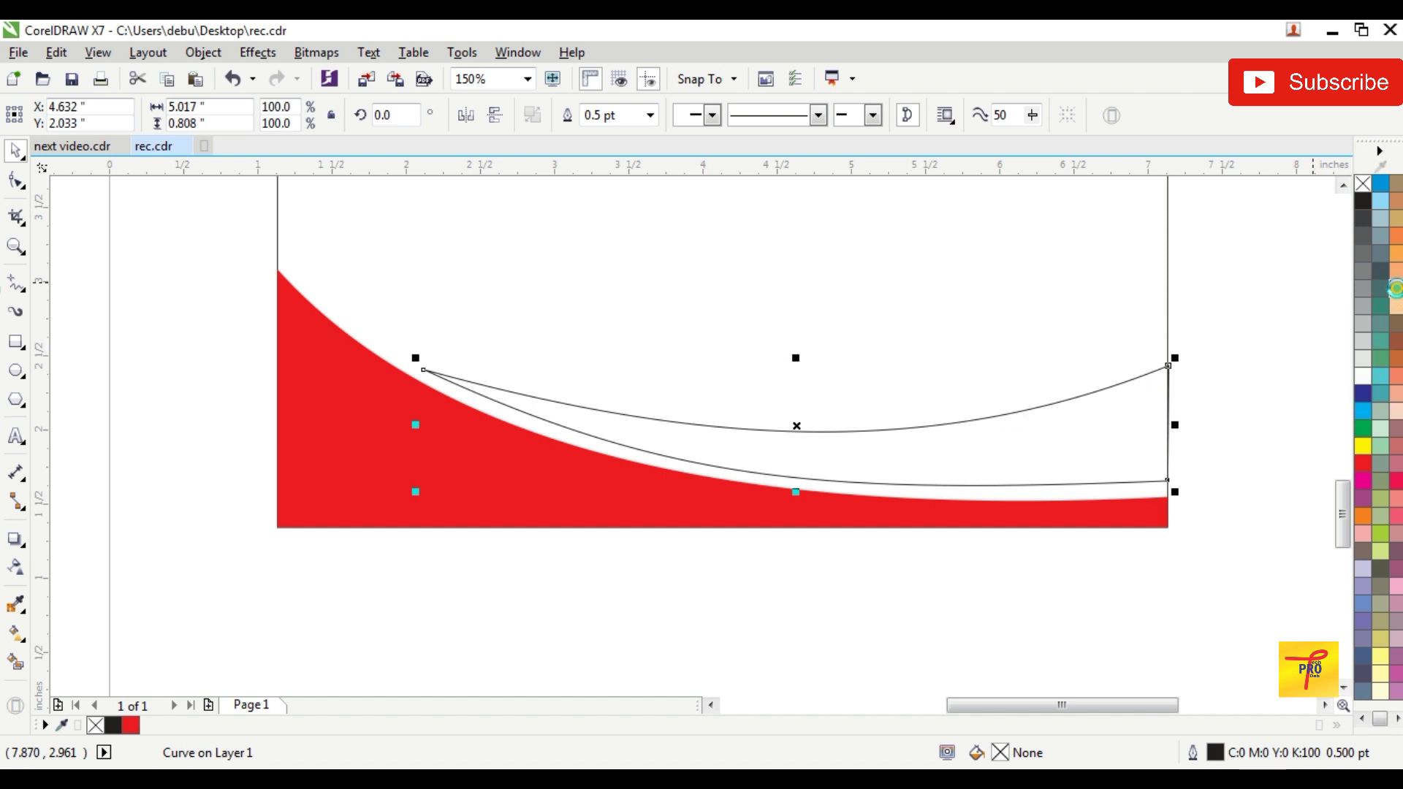
left_click(1396, 289)
left_click(1228, 269)
scroll(1224, 308, "down", 5)
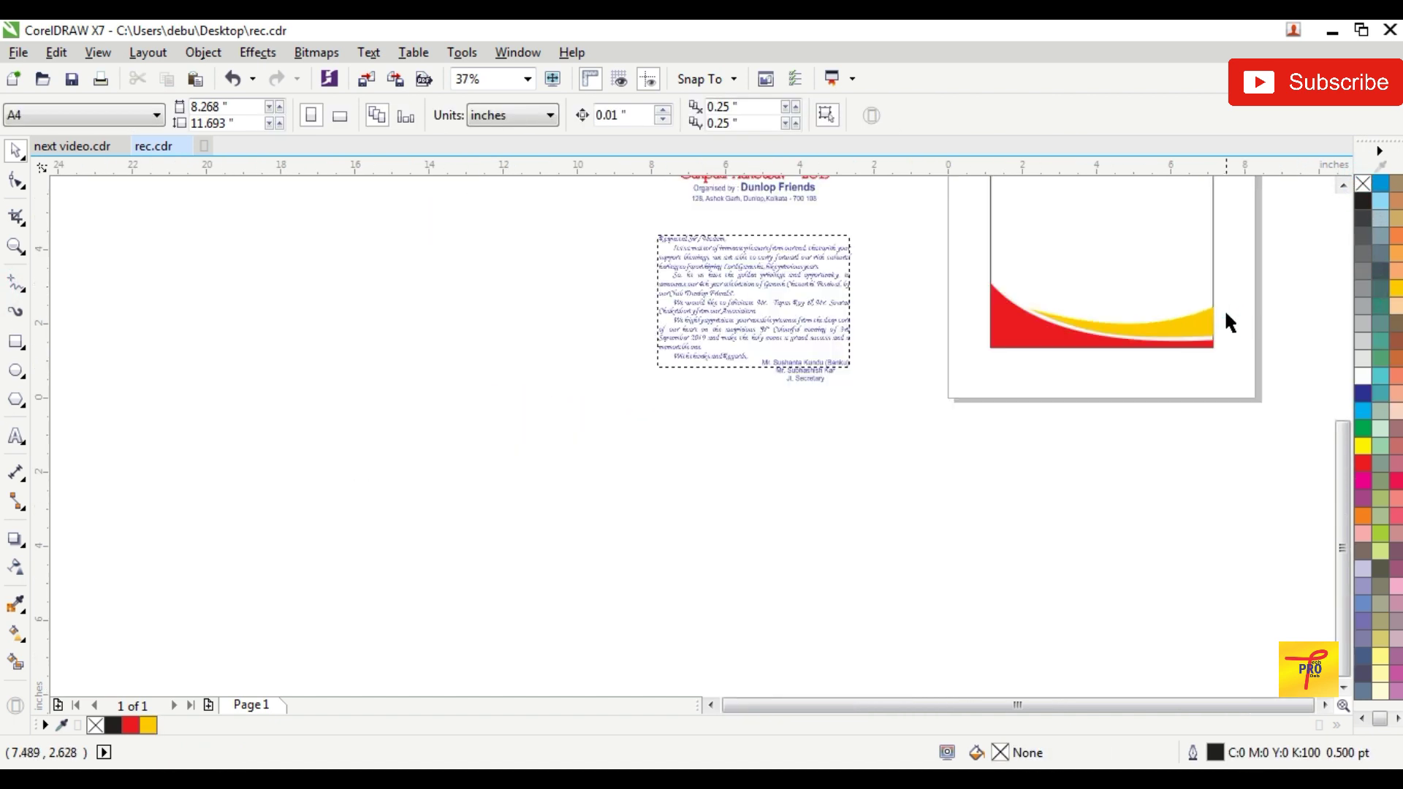
scroll(1241, 310, "up", 2)
Step: Change the crescent's fill to solid black
left_click(1127, 350)
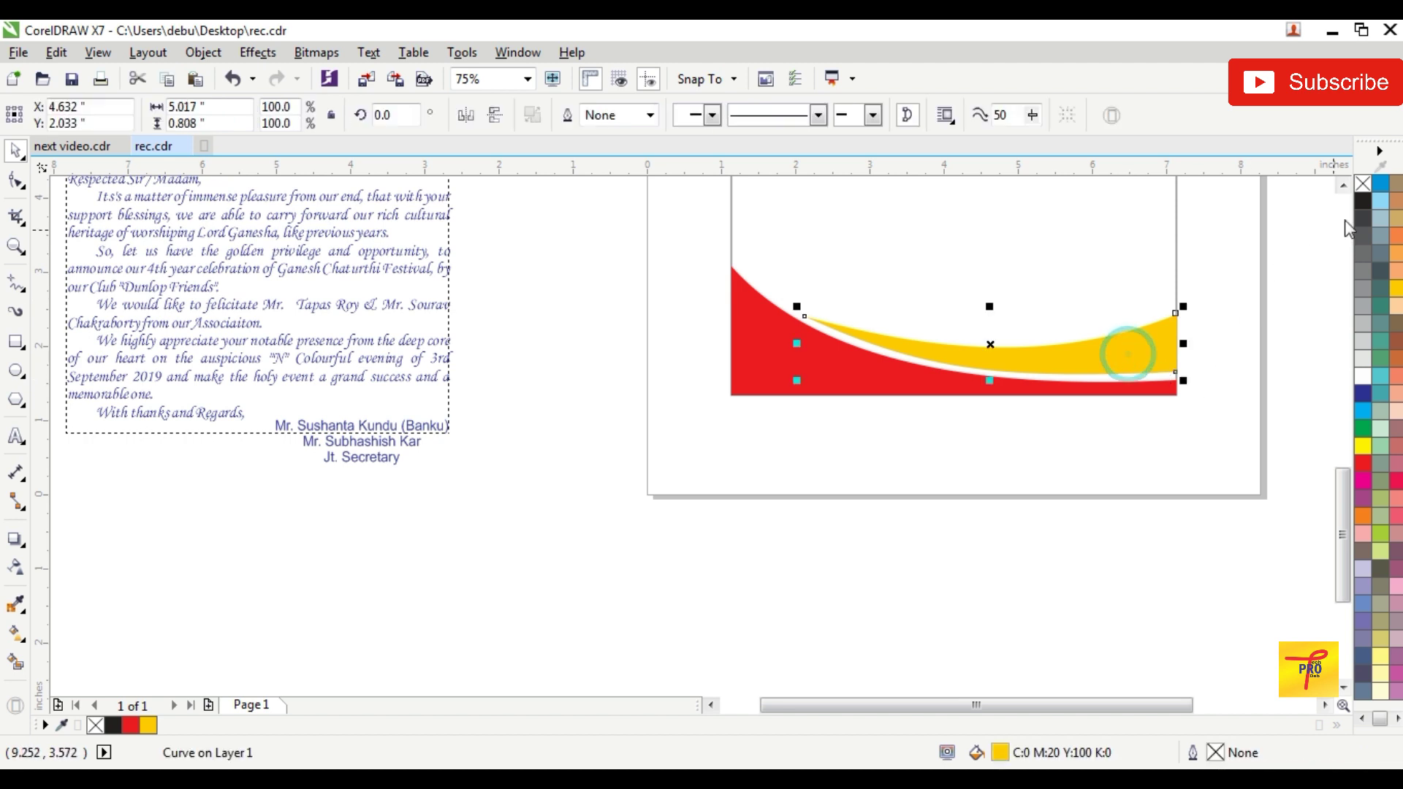
left_click(1363, 201)
left_click(1013, 414)
scroll(1063, 409, "down", 2)
scroll(1109, 396, "down", 2)
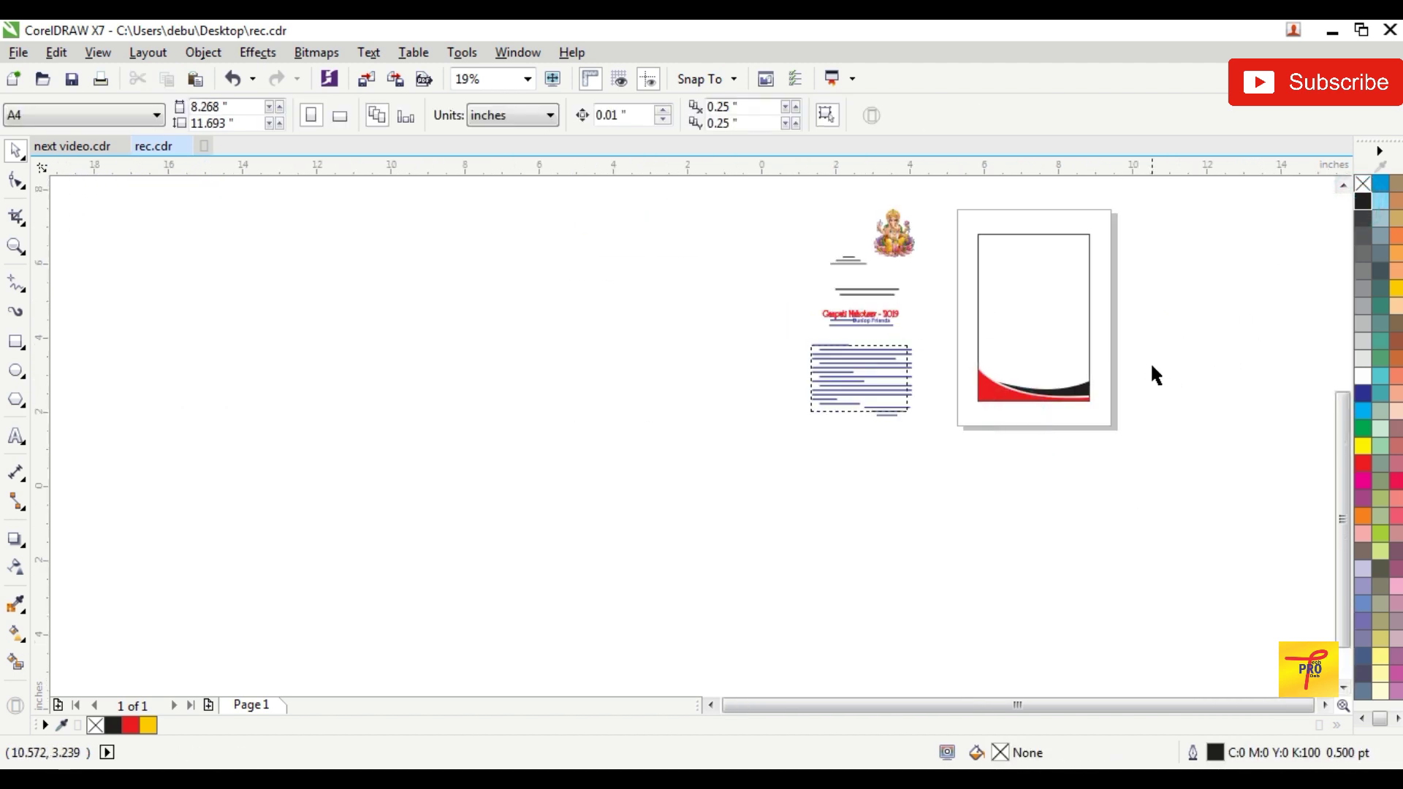
scroll(1064, 373, "up", 6)
left_click_drag(1202, 317, 582, 544)
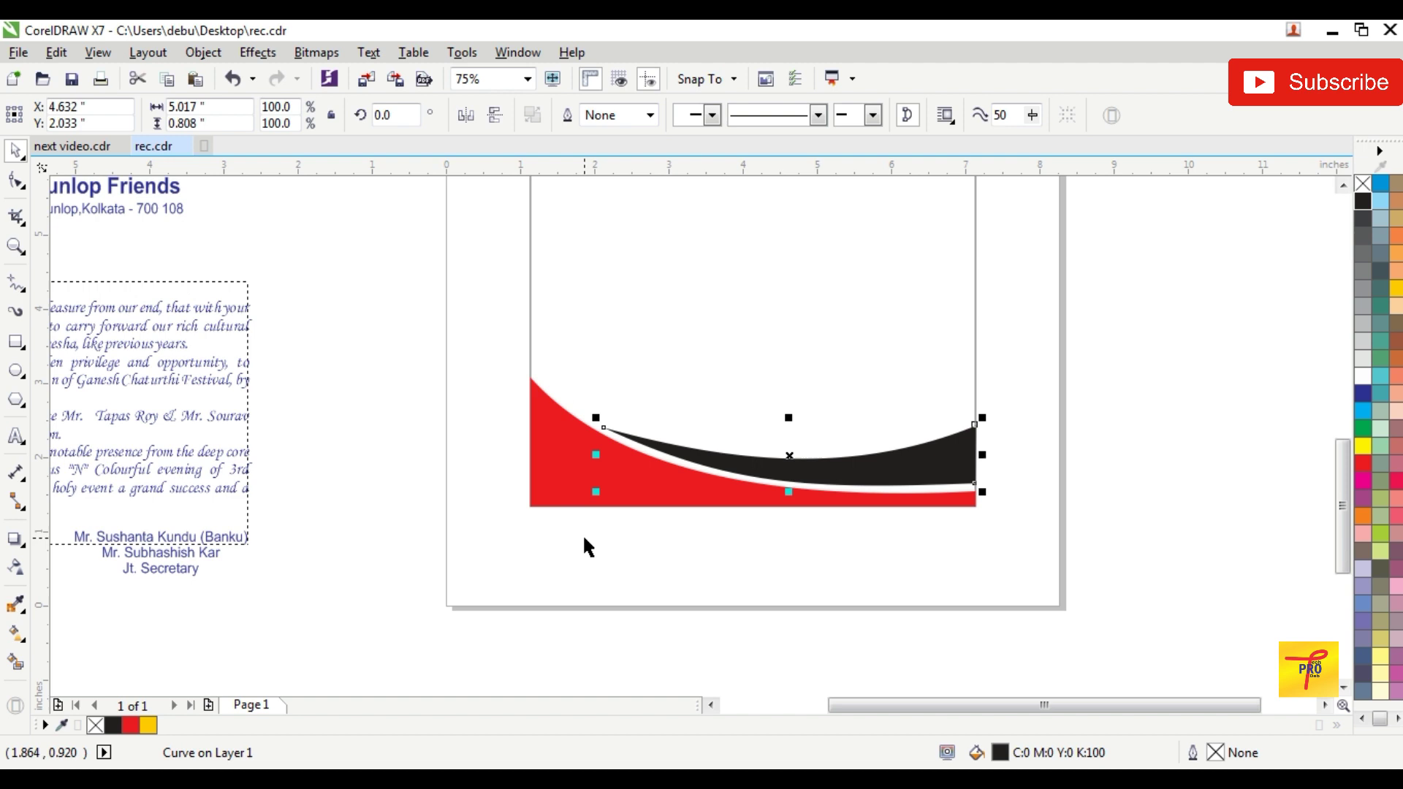
Step: Make a short copy of the frame as a 2.094-inch-tall band across the top
left_click(1116, 313)
scroll(1123, 310, "down", 4)
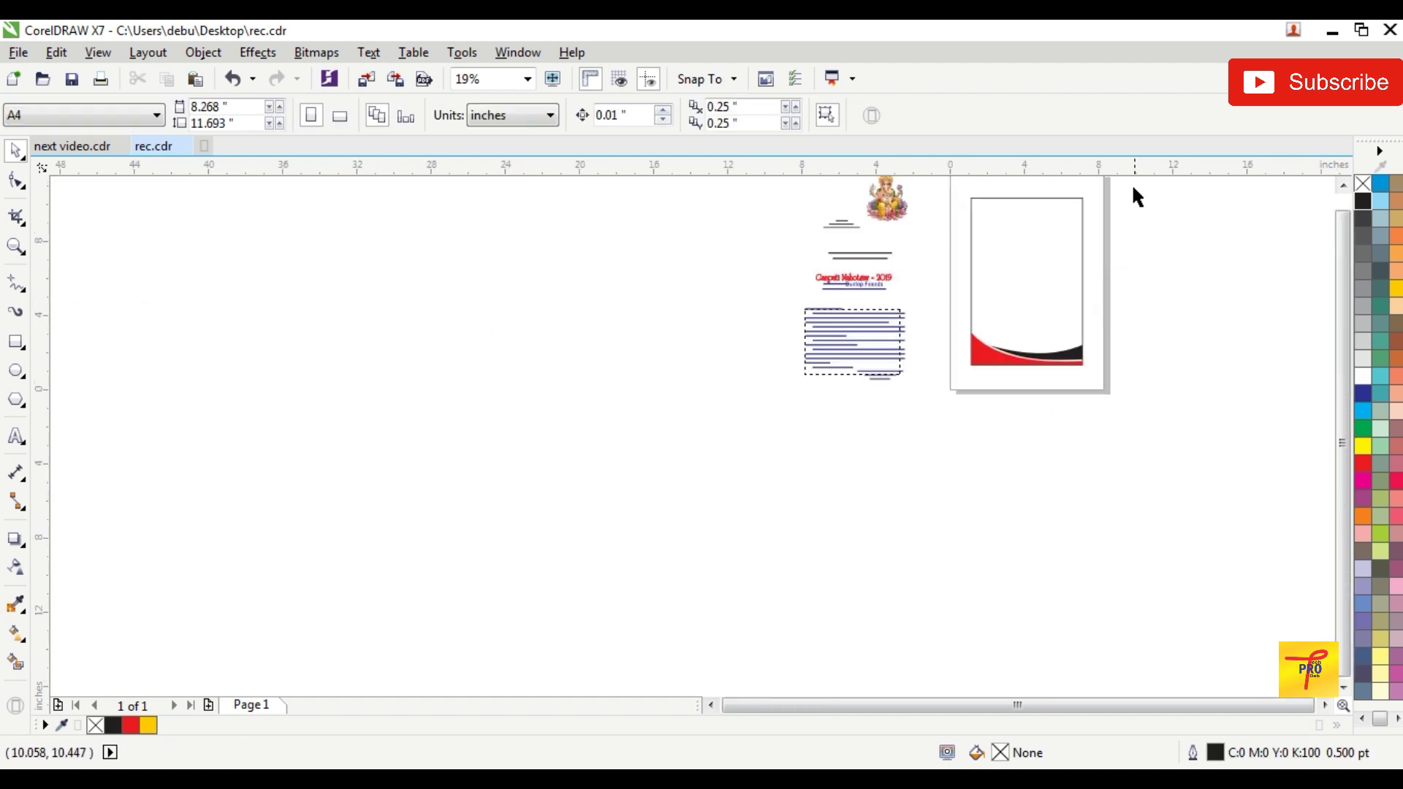
scroll(1125, 192, "up", 1)
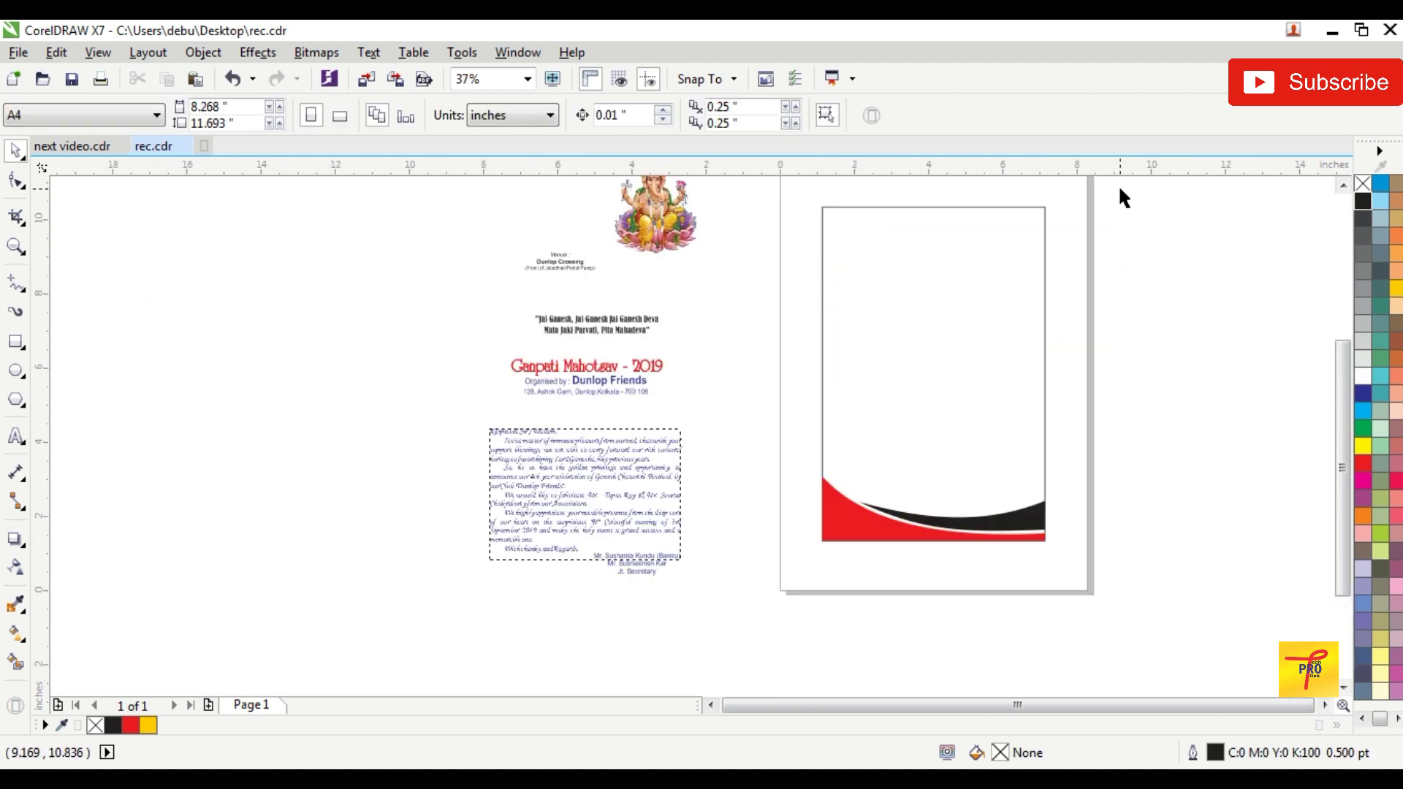
left_click(943, 208)
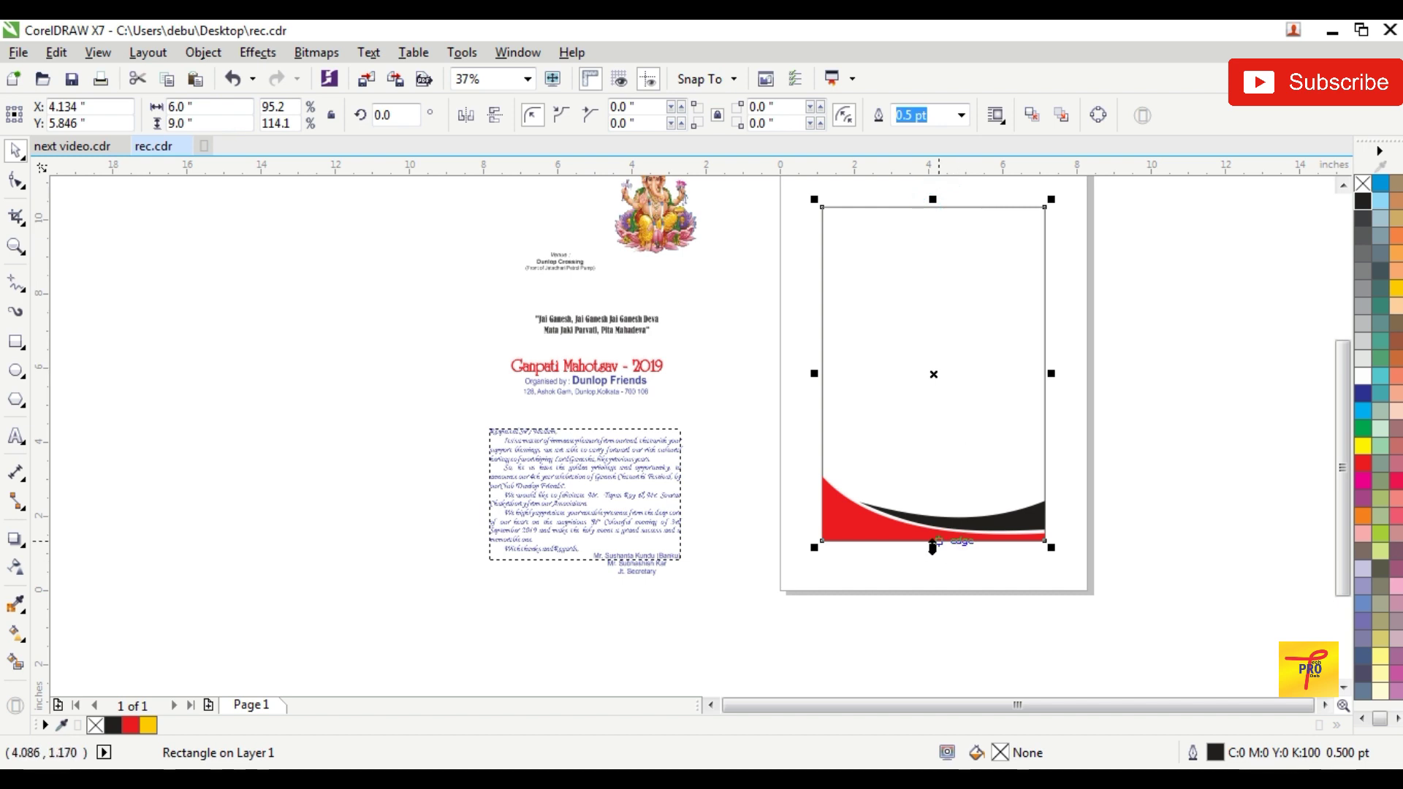
left_click_drag(932, 547, 964, 291)
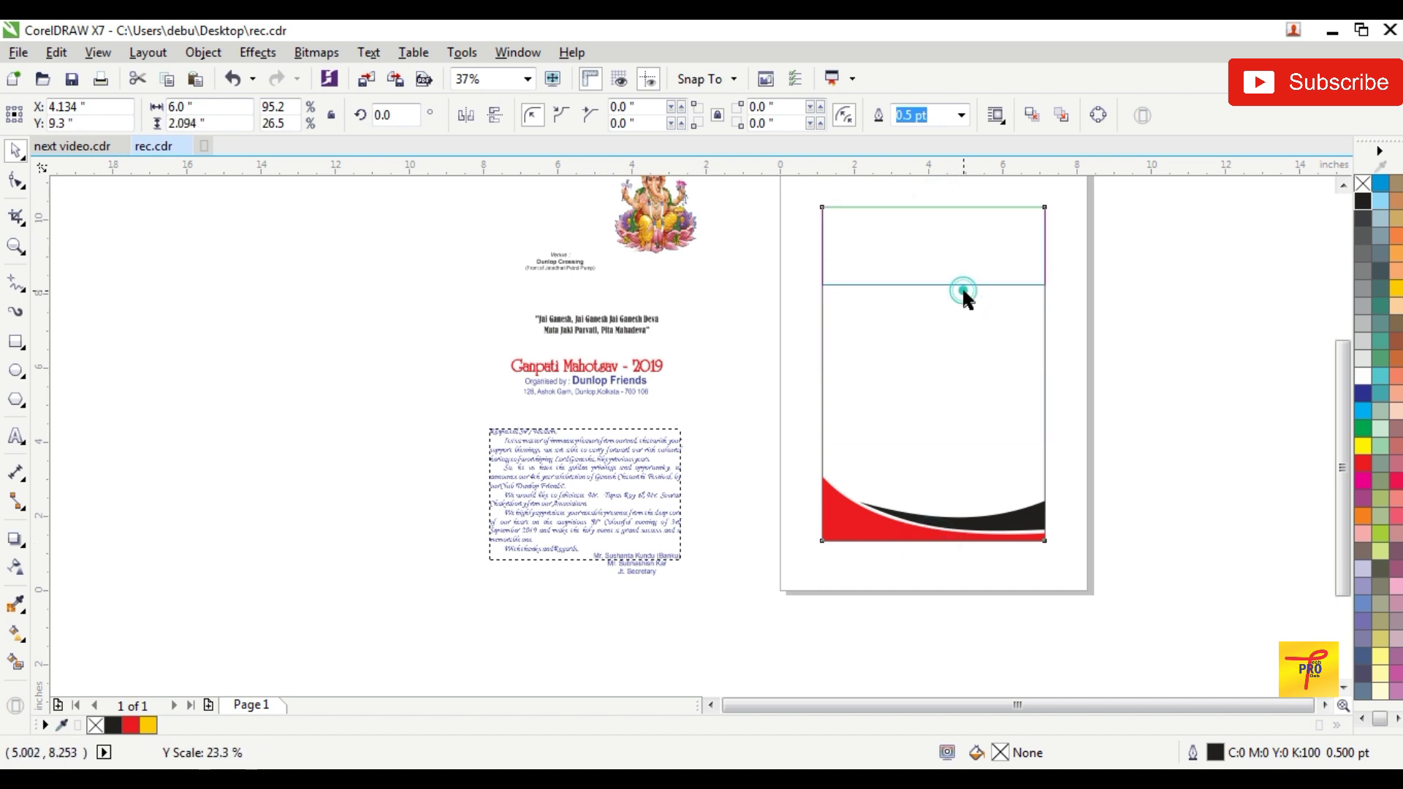
Step: Stretch the red and black waves slightly taller, then select the top band
left_click_drag(1227, 491, 869, 626)
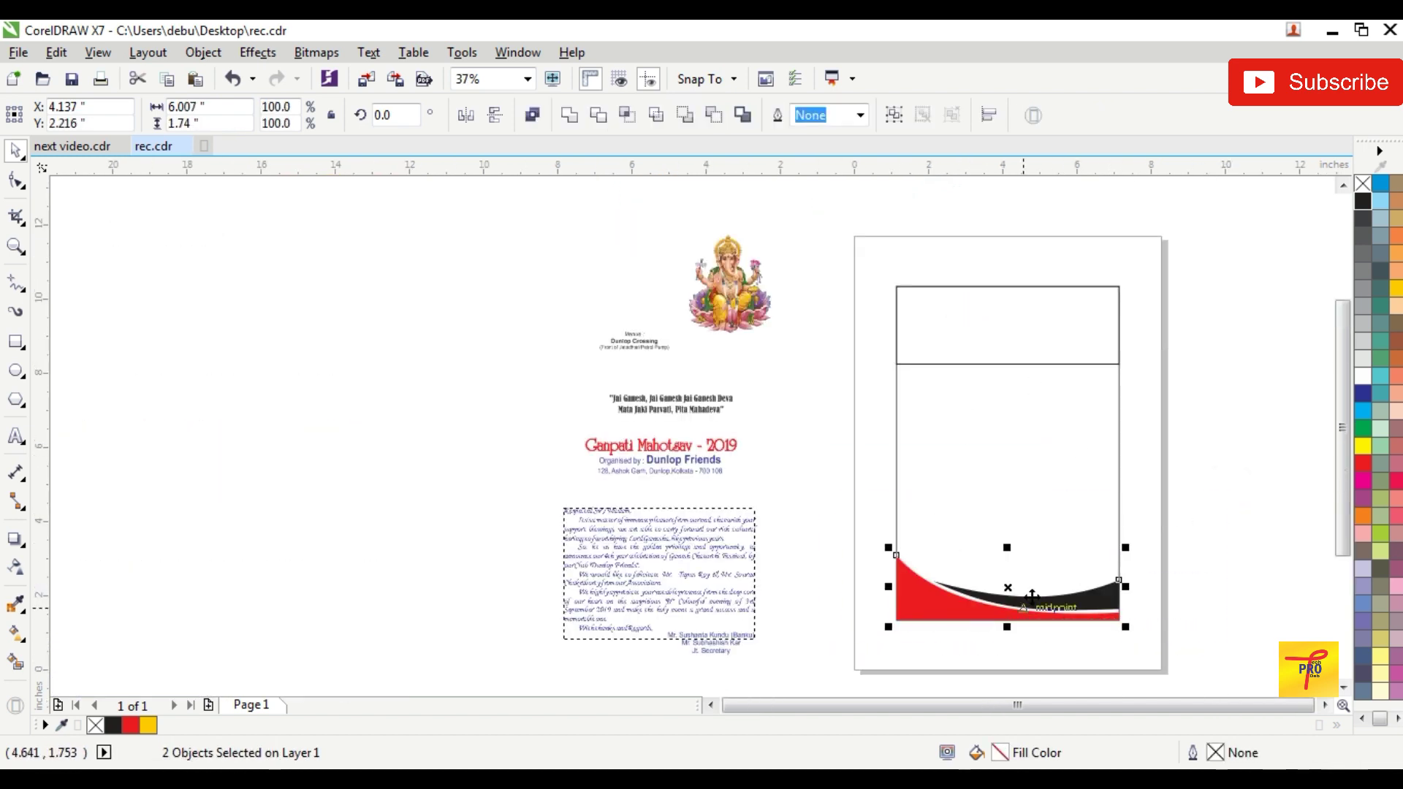
scroll(1030, 597, "up", 1)
left_click_drag(953, 533, 957, 515)
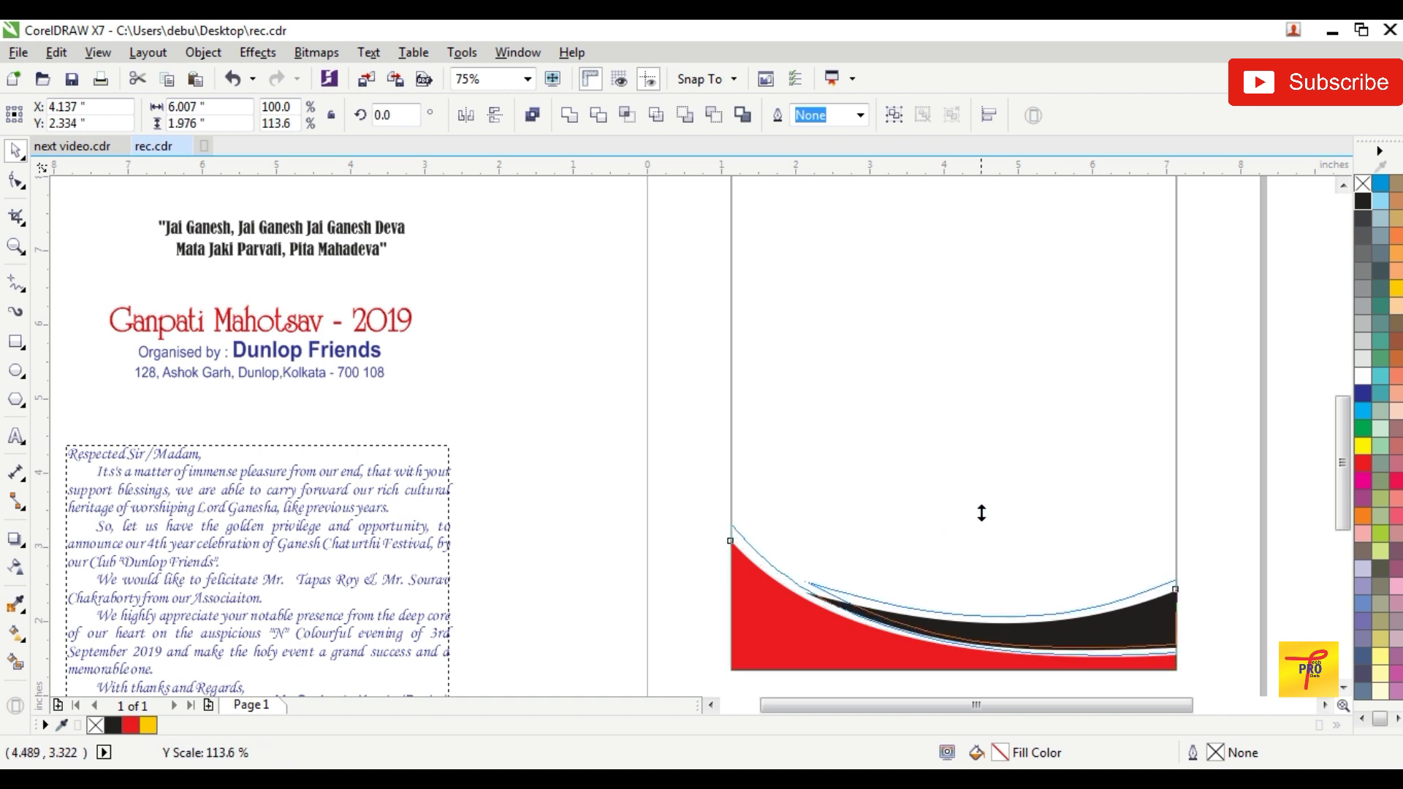
scroll(961, 526, "down", 1)
left_click(754, 389)
scroll(1023, 262, "up", 1)
left_click_drag(1206, 205, 603, 475)
scroll(1069, 349, "up", 1)
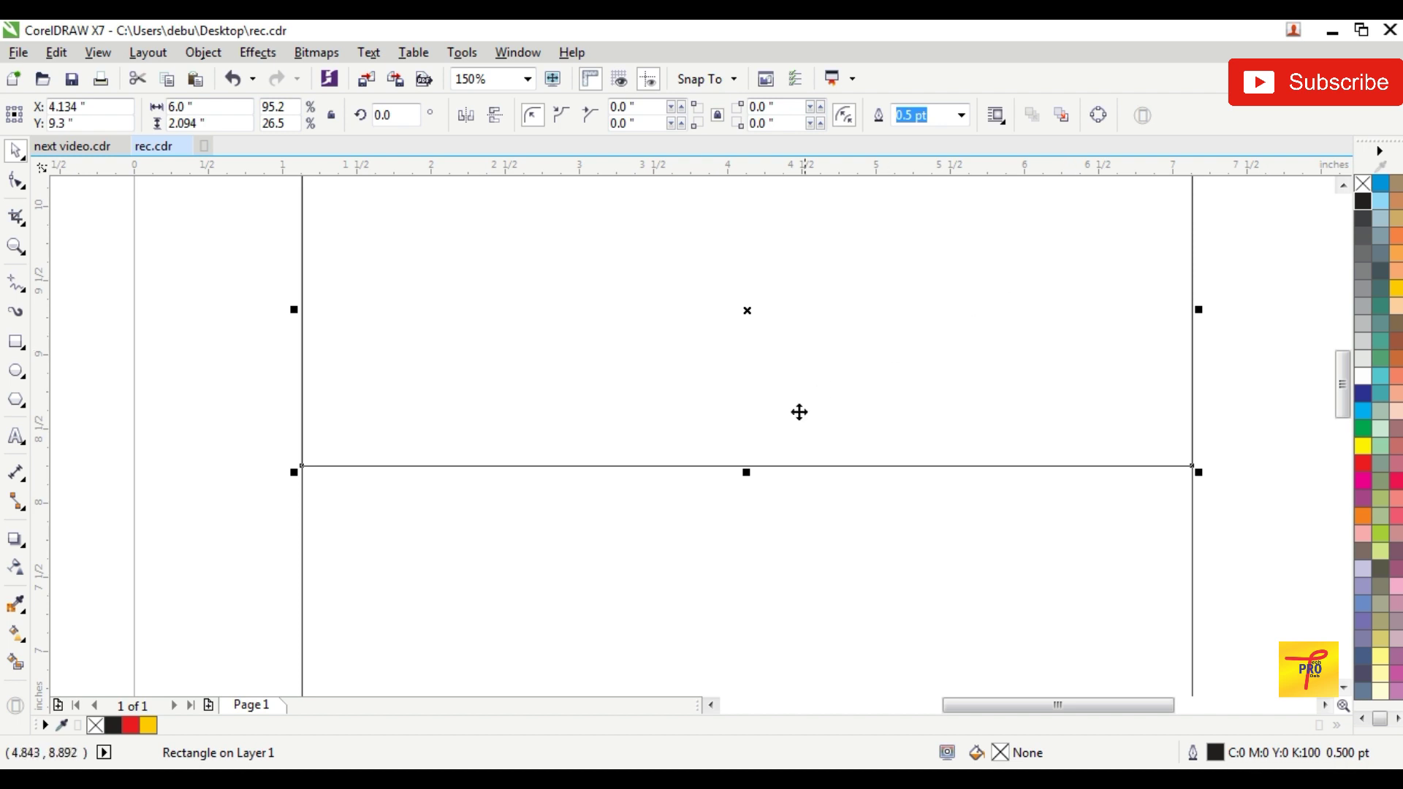
Step: Convert the top band to curves, split its bottom edge, and bend it into an arc
right_click(829, 466)
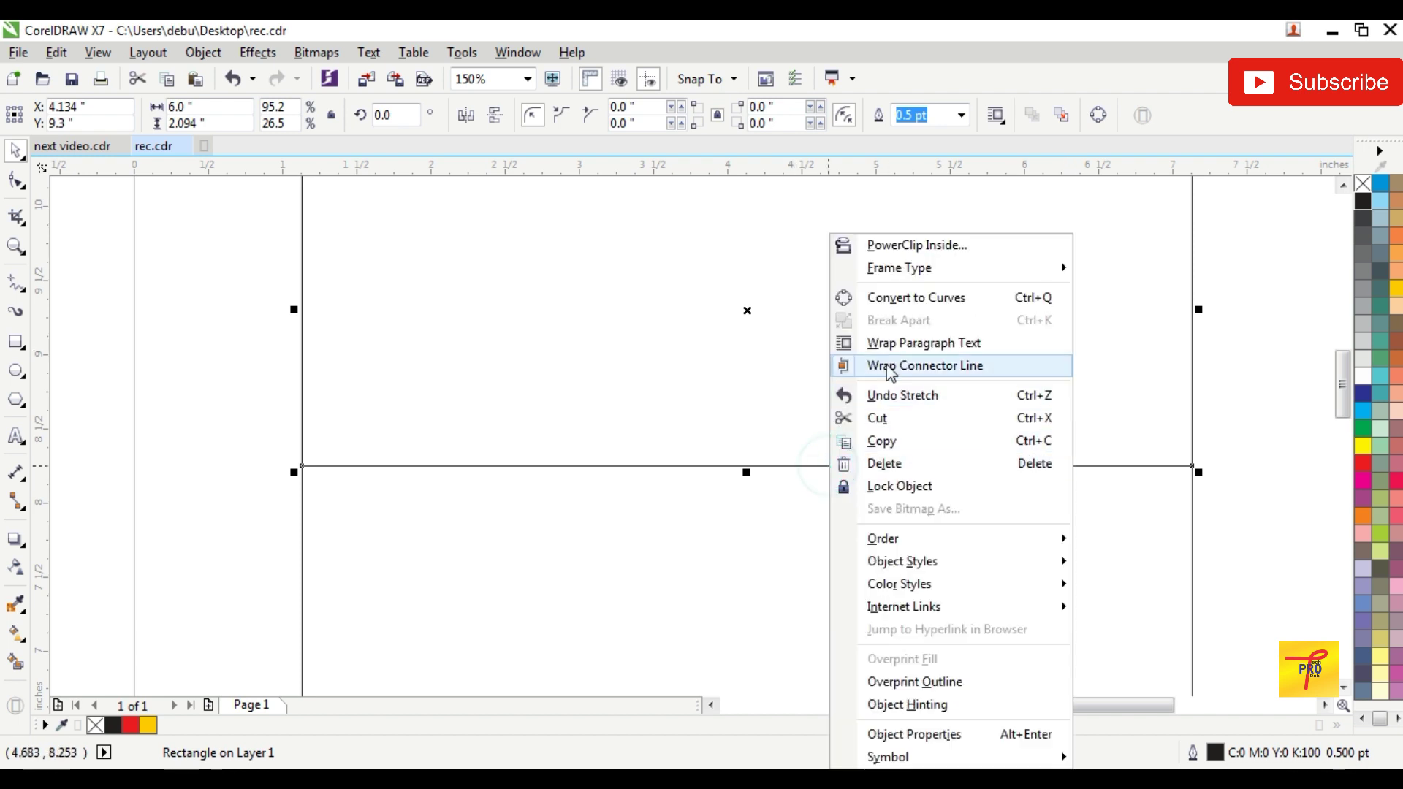
left_click(906, 298)
scroll(950, 314, "down", 1)
scroll(1015, 282, "up", 1)
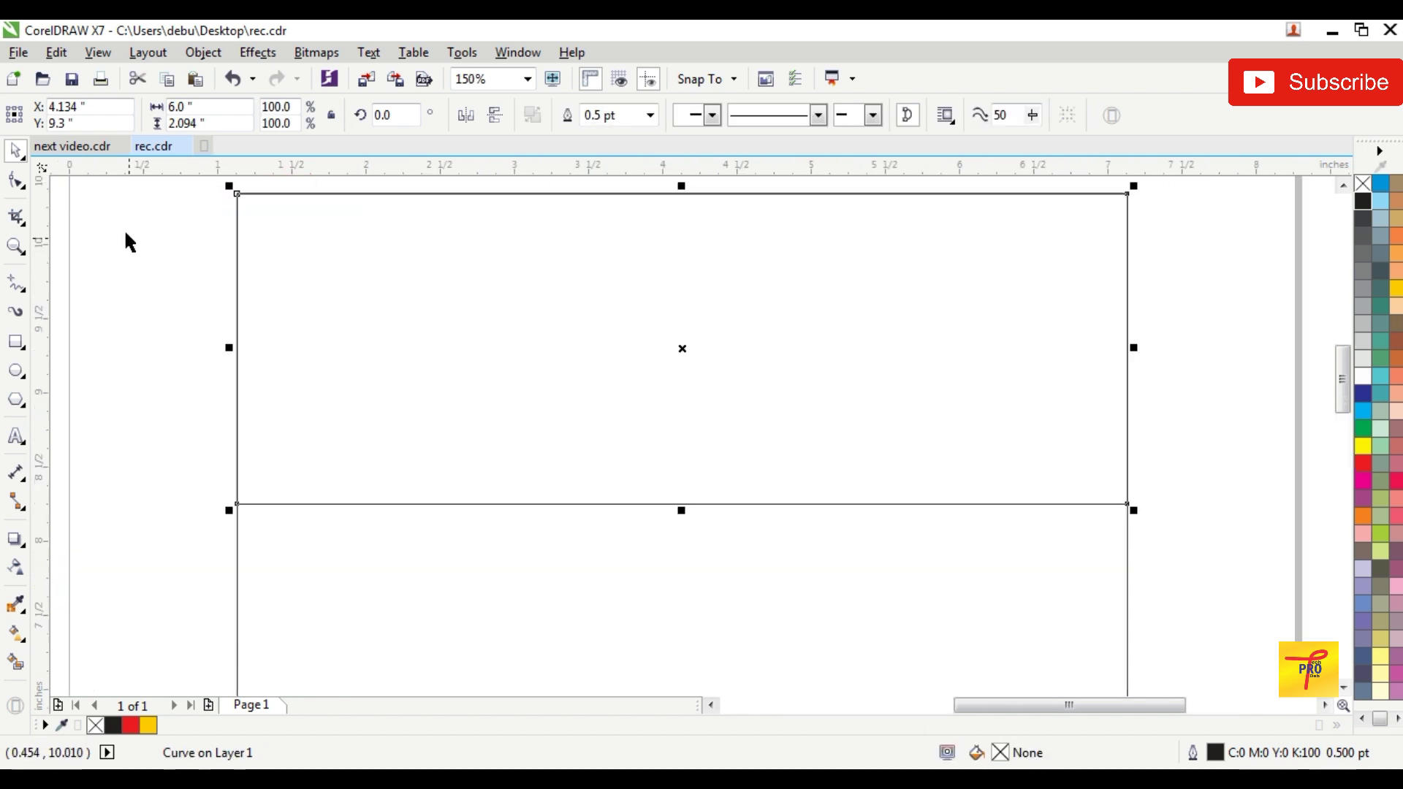
left_click(16, 181)
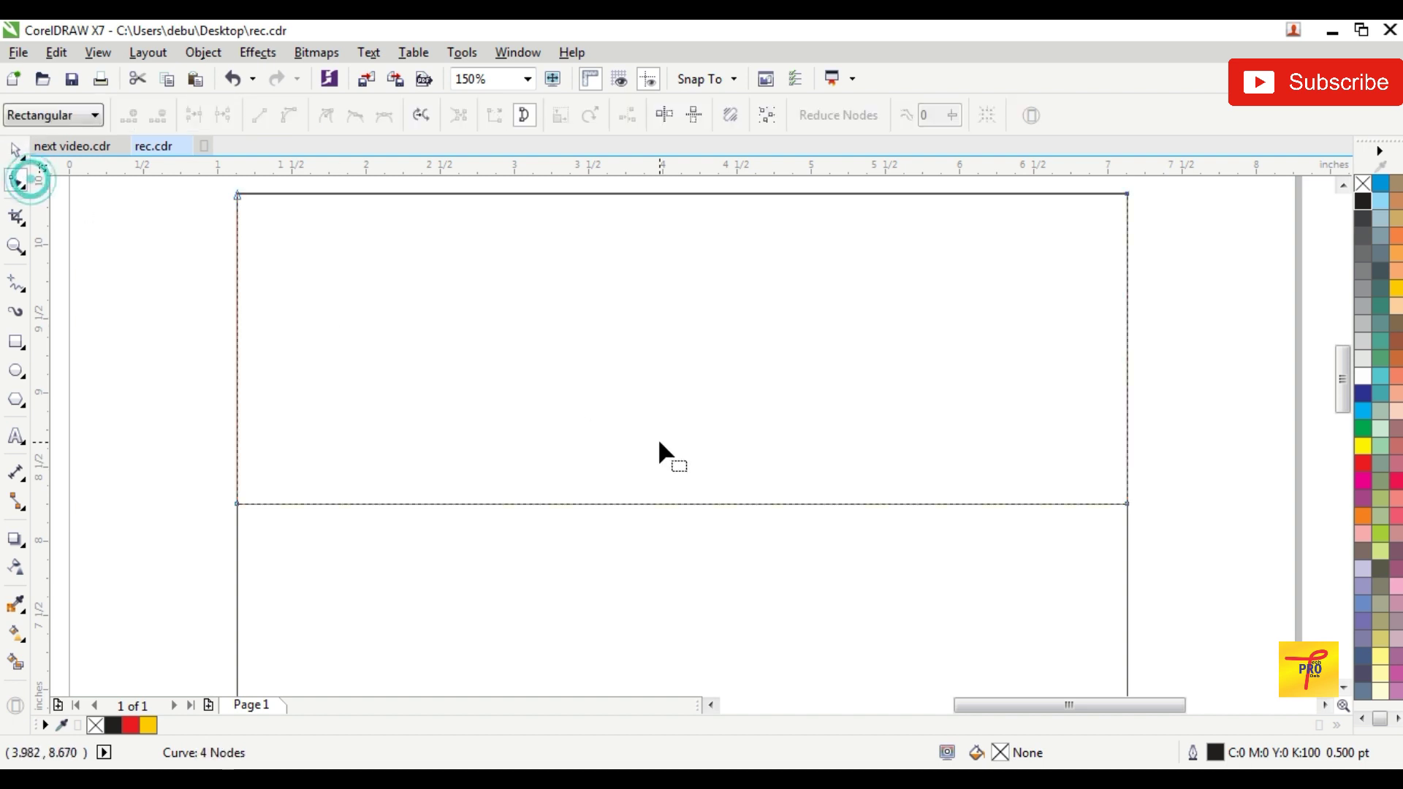
left_click(793, 504)
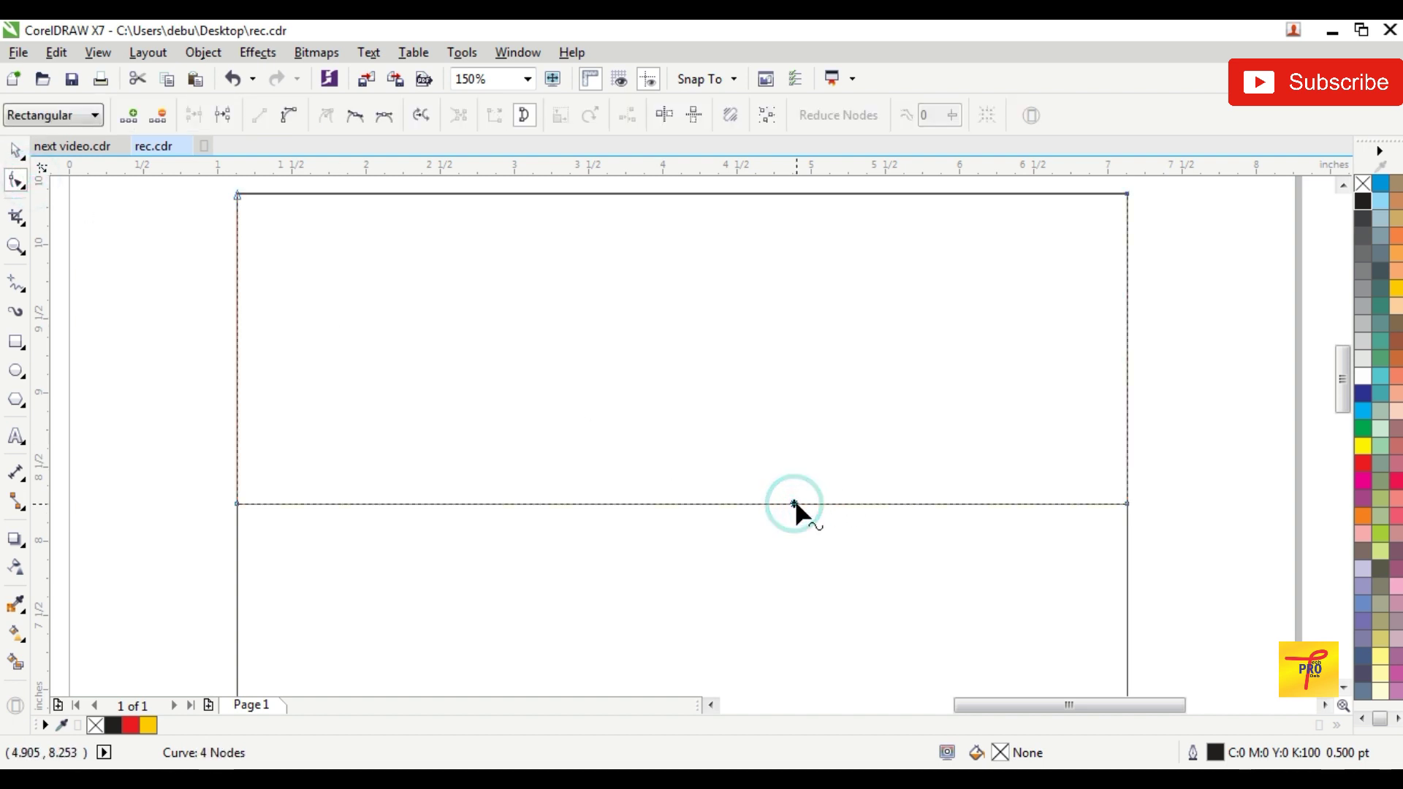
left_click(290, 116)
left_click_drag(779, 505, 838, 298)
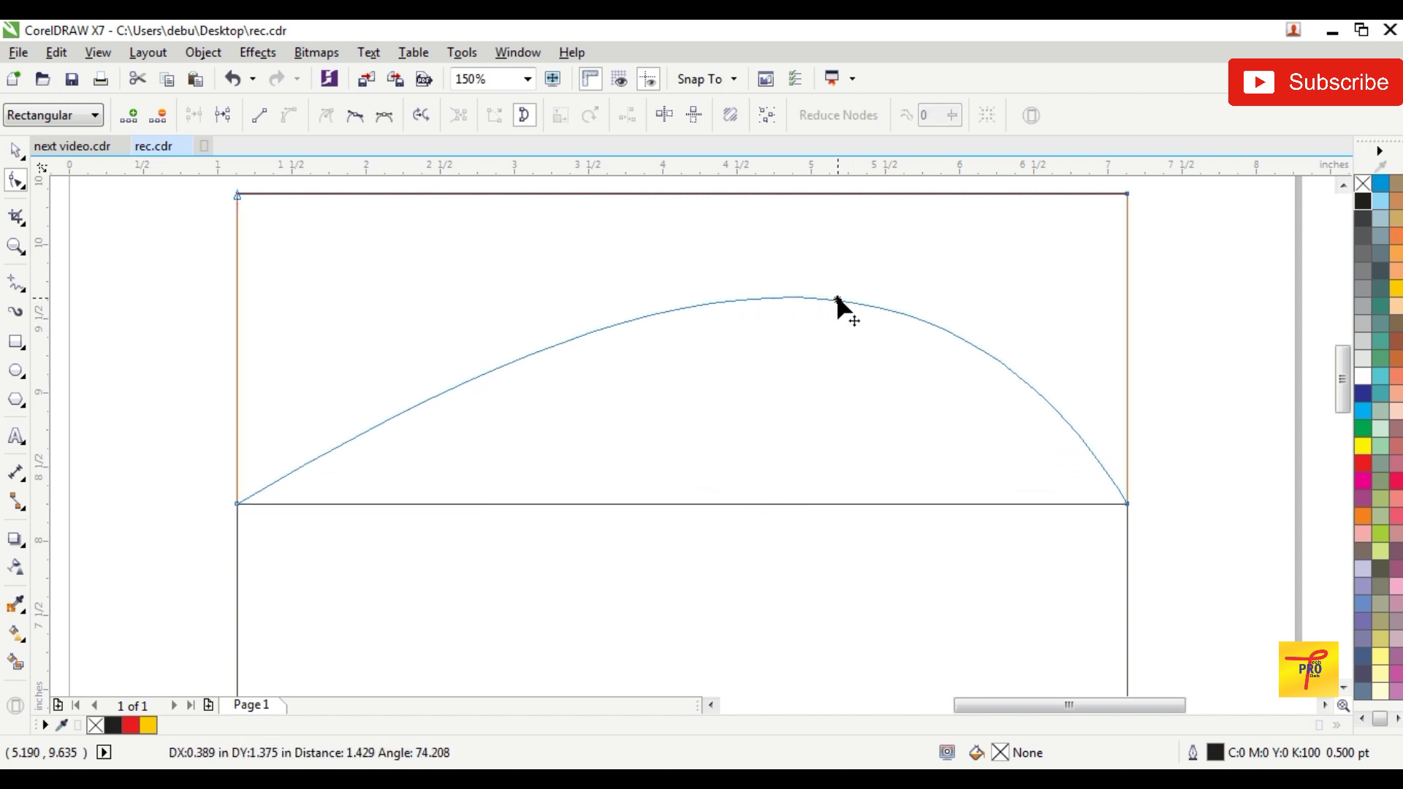
left_click_drag(837, 298, 836, 297)
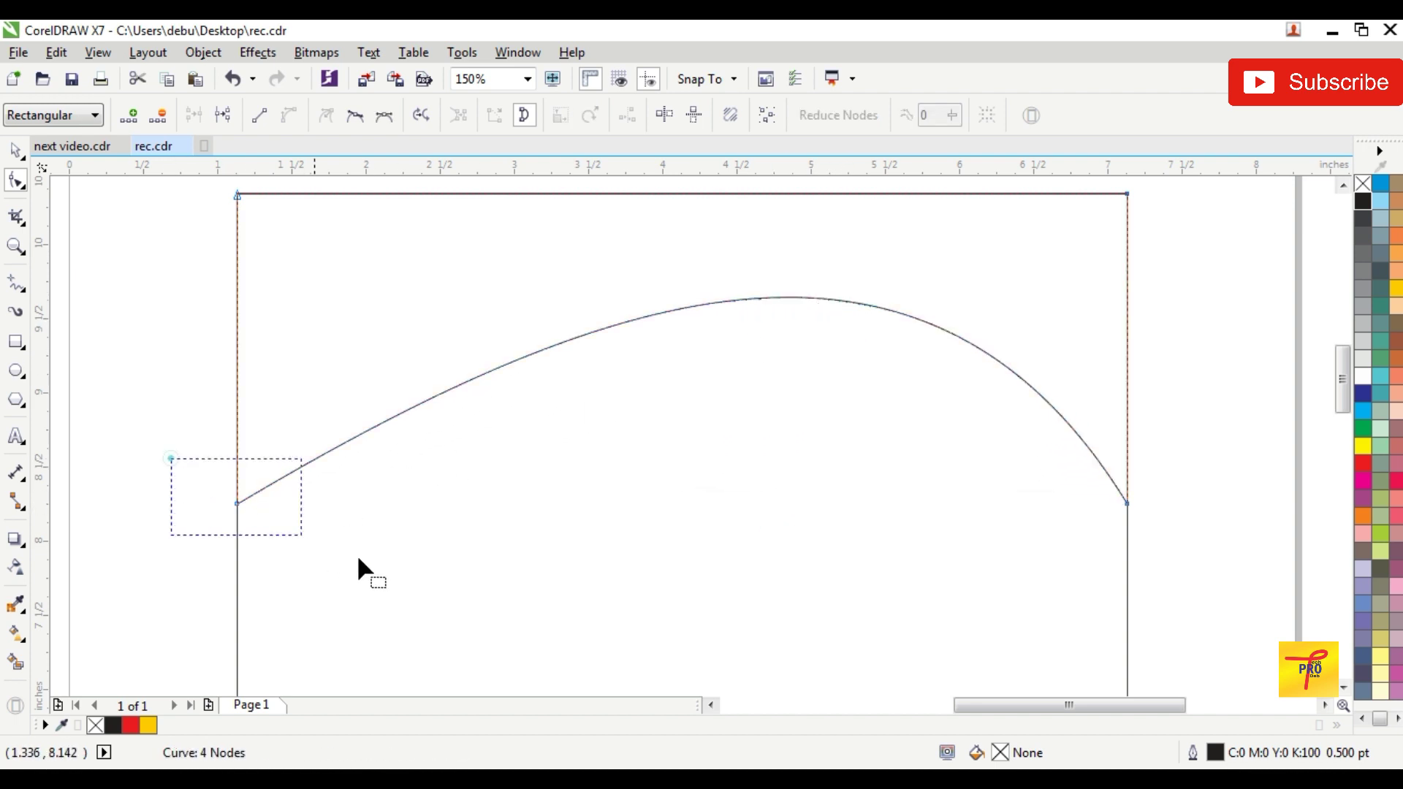
Step: Shape the band's lower edge into a wave with a left dip and right crest
left_click_drag(171, 459, 358, 559)
mouse_move(591, 293)
left_mouse_down()
mouse_move(620, 588)
mouse_move(653, 647)
left_mouse_up()
scroll(835, 504, "down", 2)
left_click_drag(874, 343, 760, 313)
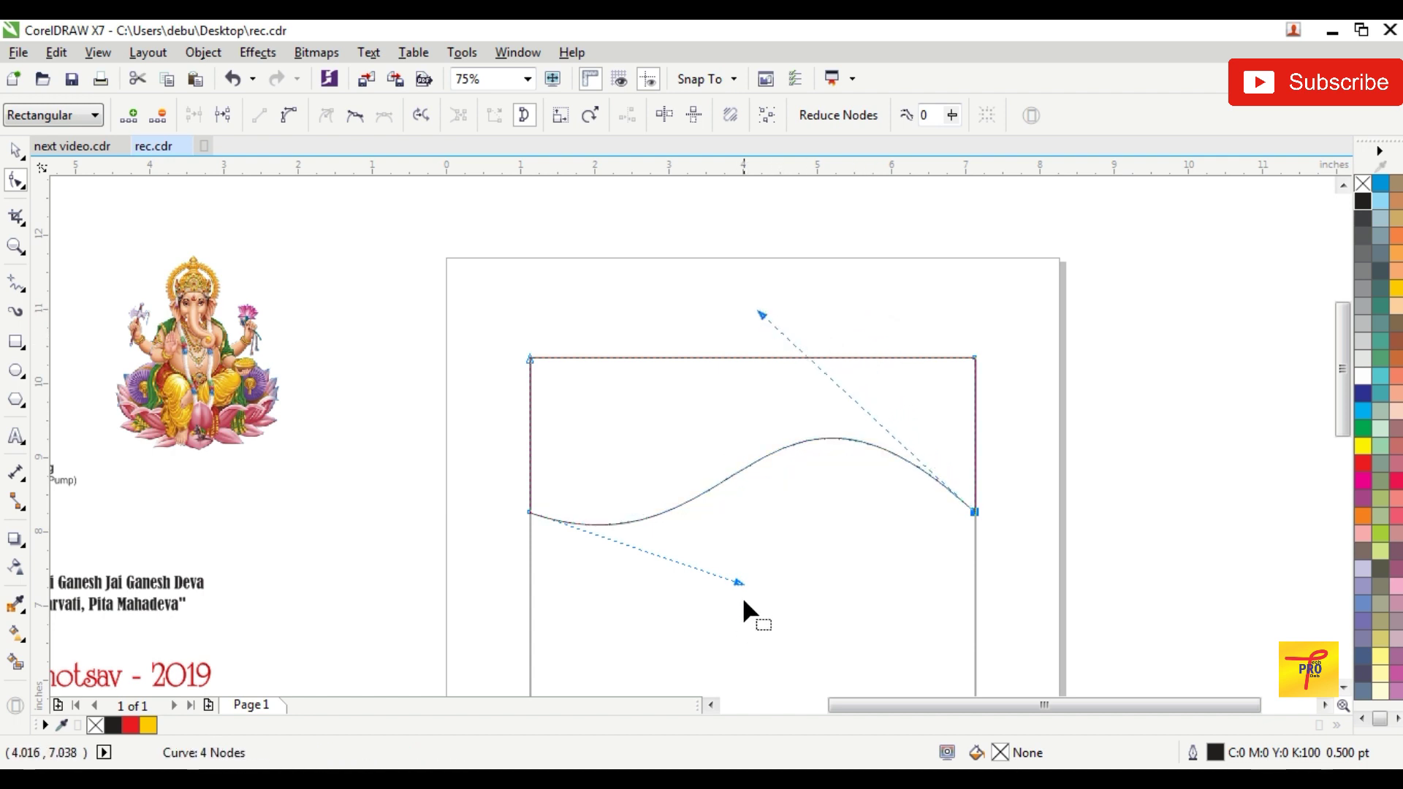
left_click_drag(737, 581, 757, 649)
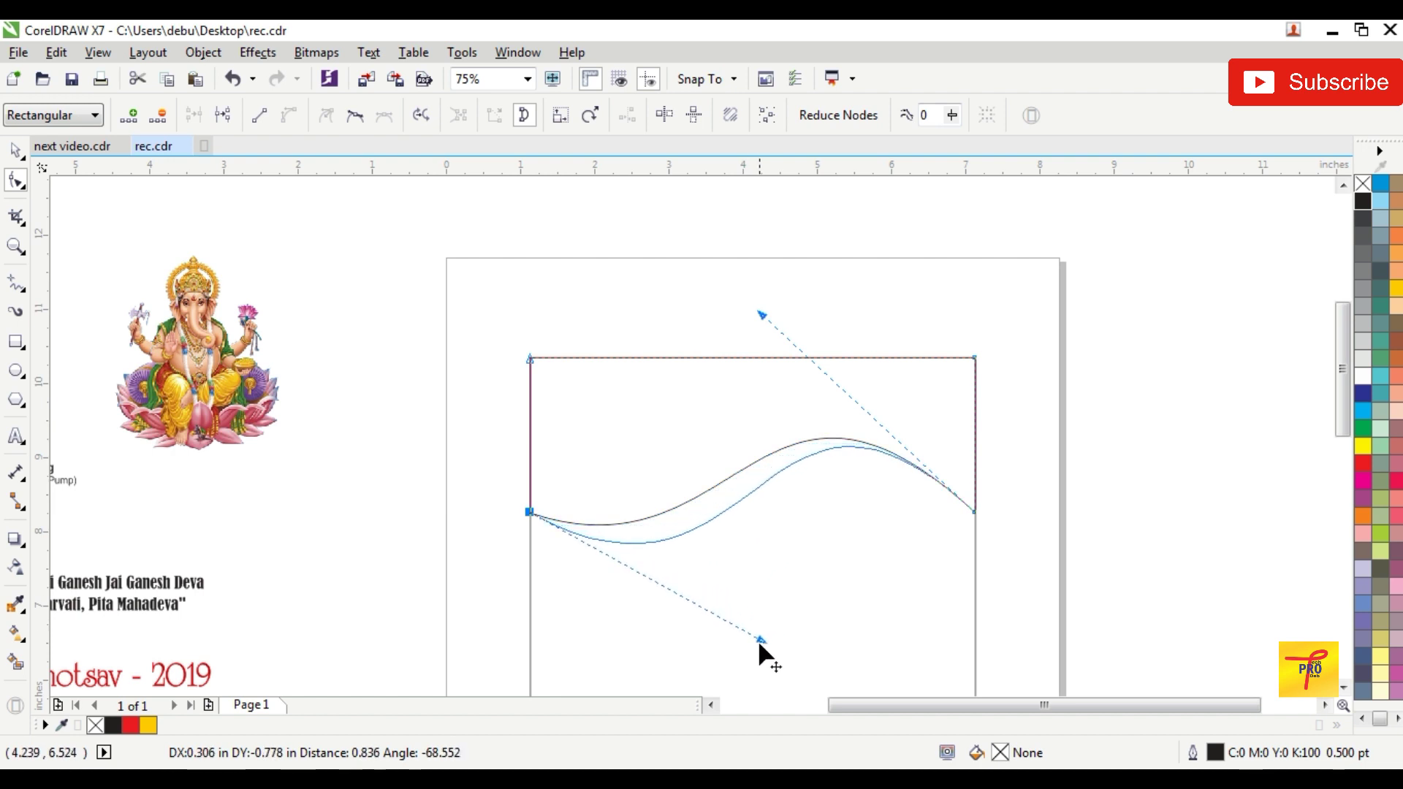
left_click_drag(761, 312, 748, 296)
mouse_move(944, 527)
left_mouse_down()
mouse_move(981, 519)
mouse_move(974, 494)
left_mouse_up()
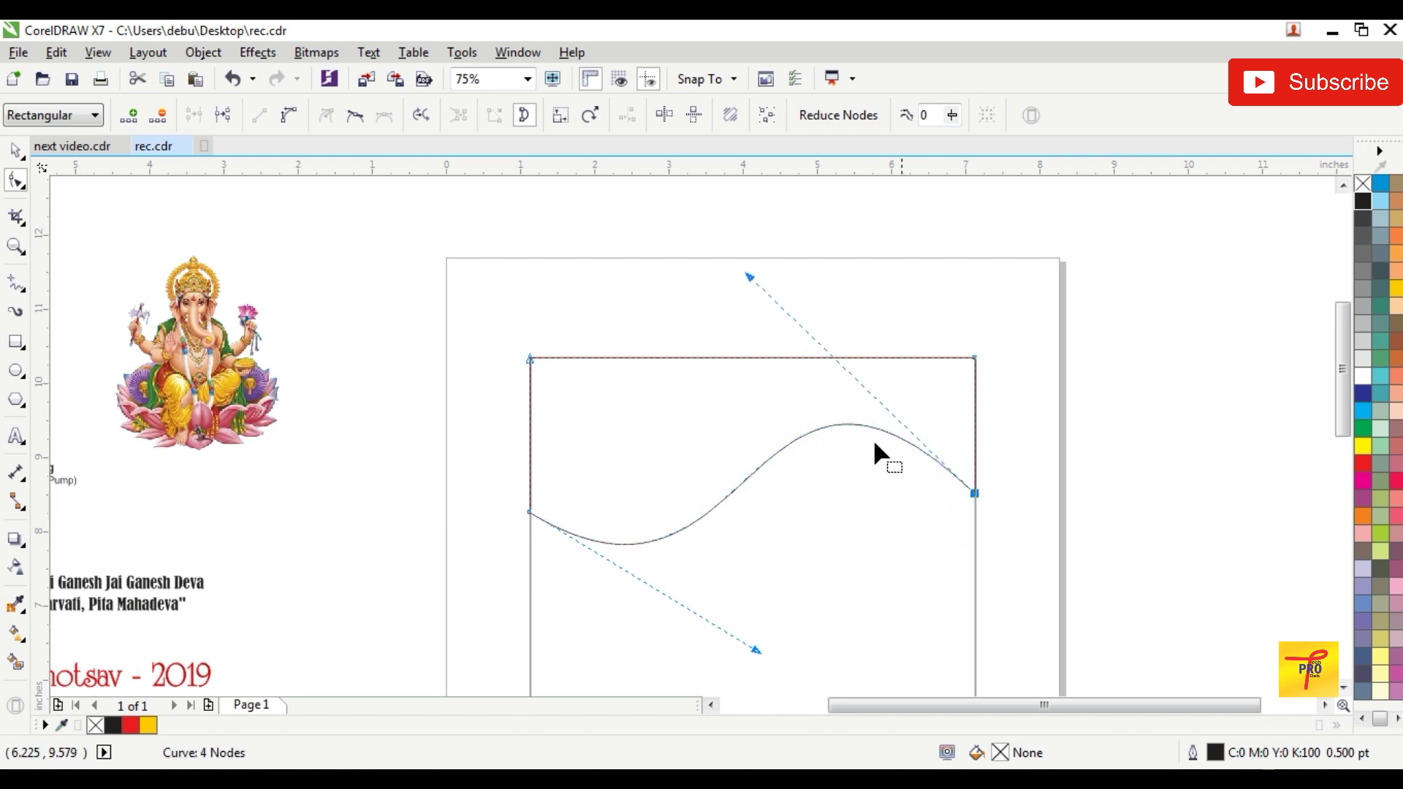
left_click_drag(754, 644, 772, 667)
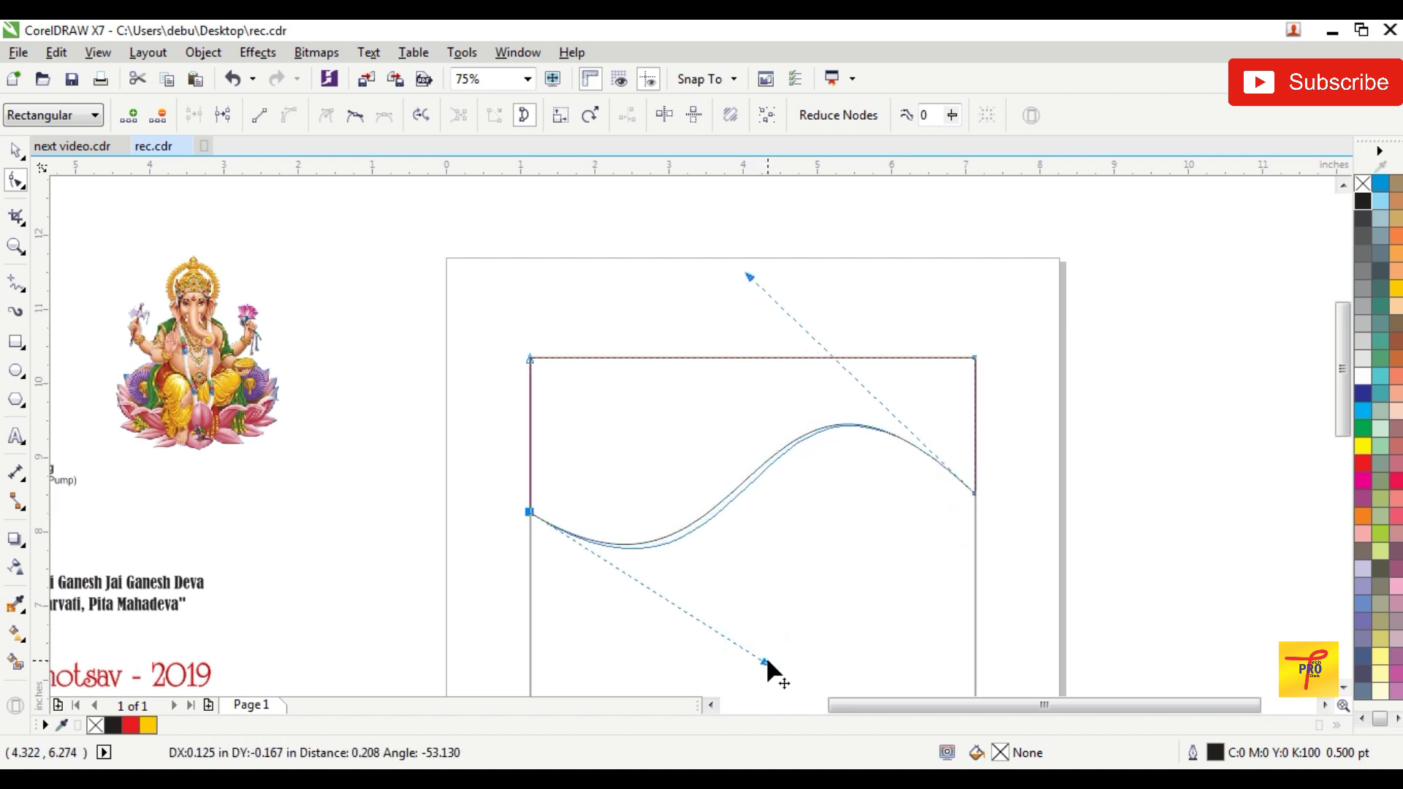
Step: Fill the top wave shape red and zoom in on the page top
left_click(16, 151)
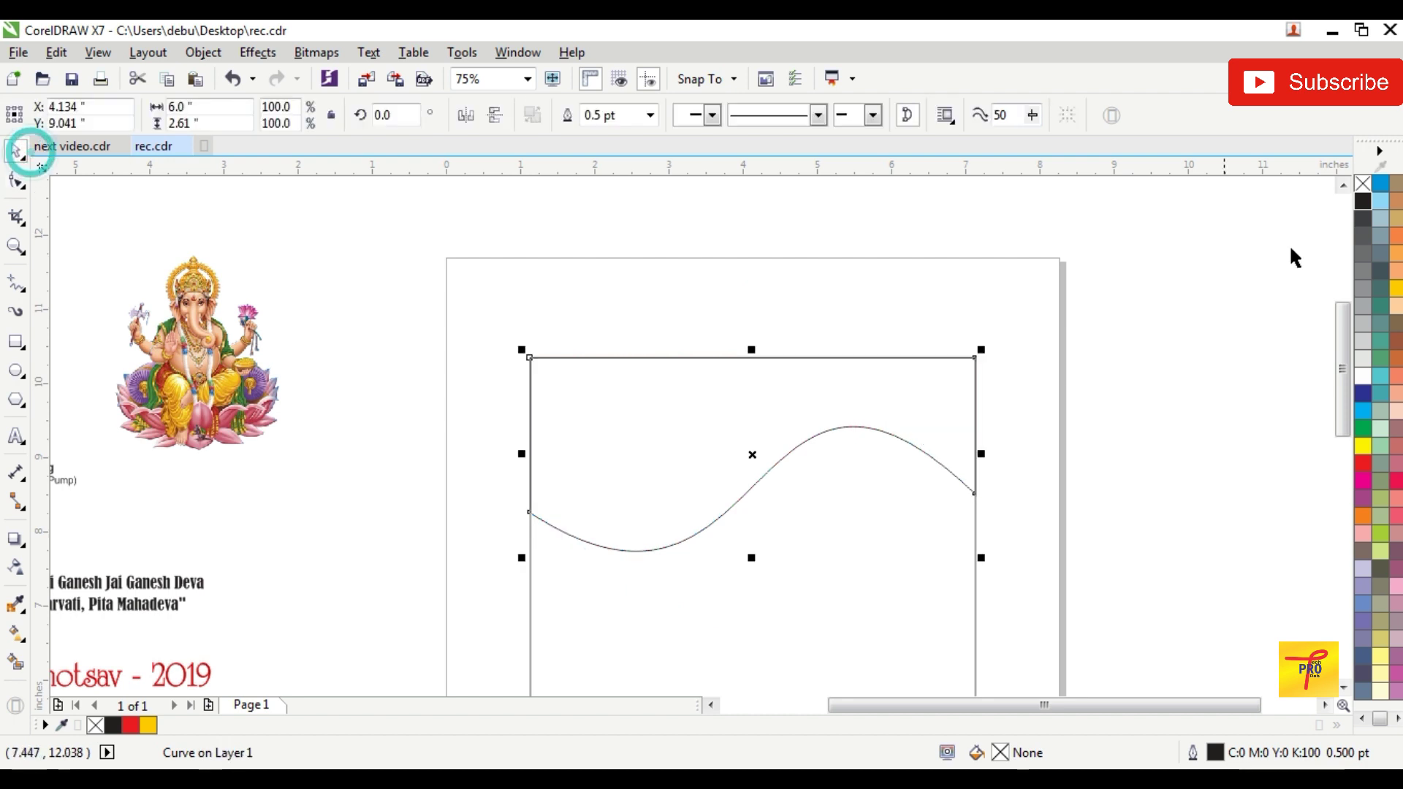
left_click(1362, 462)
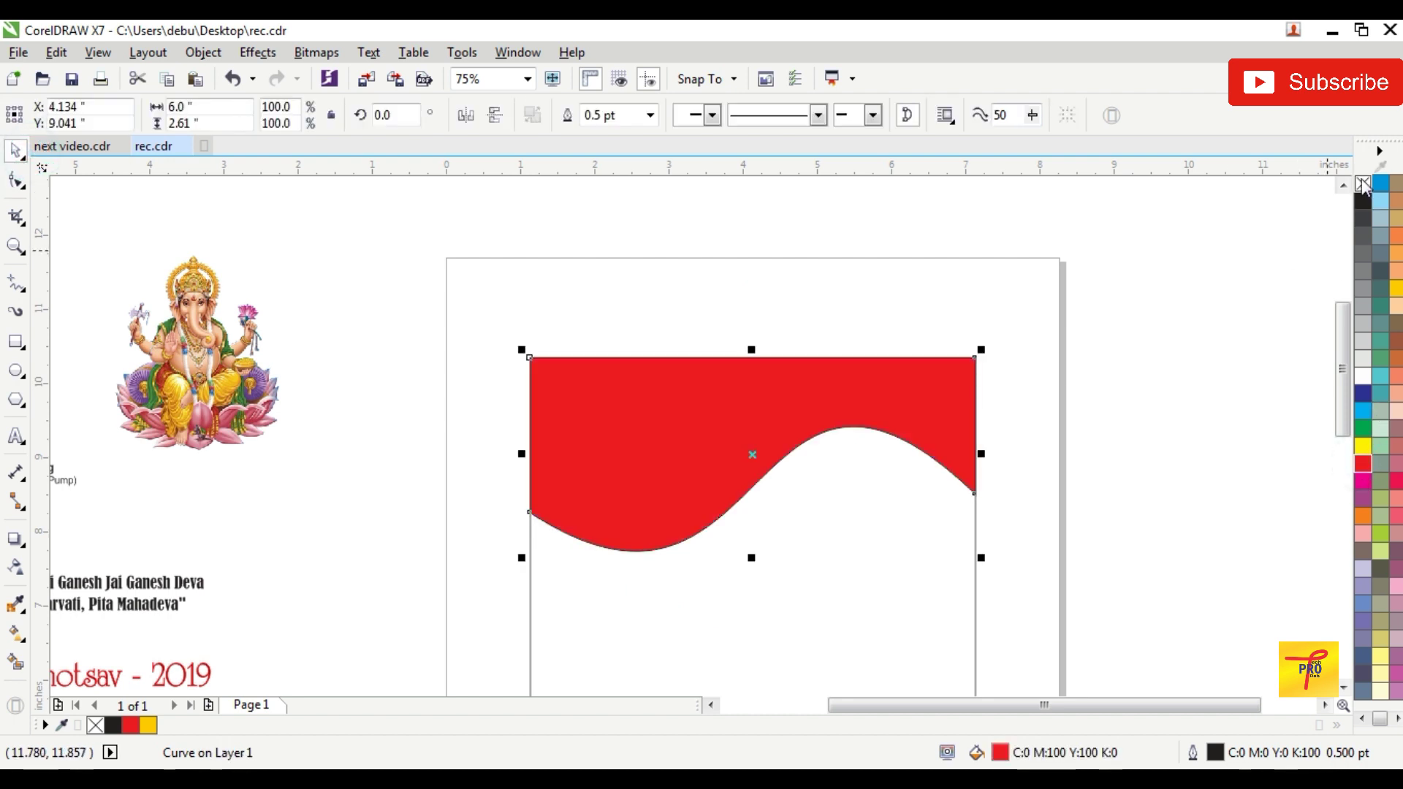
left_click(1074, 306)
scroll(1120, 358, "down", 3)
scroll(1120, 358, "up", 1)
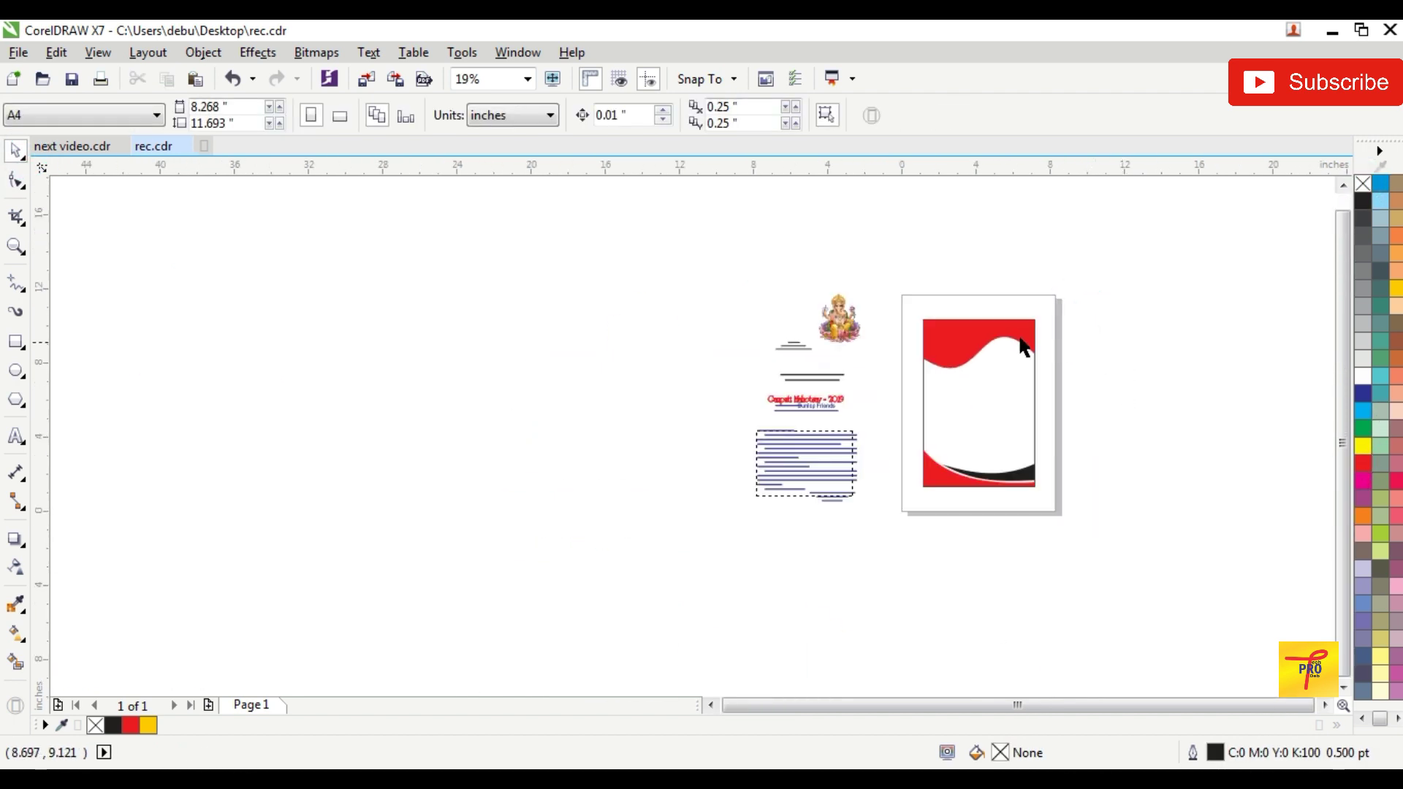
scroll(1095, 343, "up", 1)
scroll(1067, 351, "up", 1)
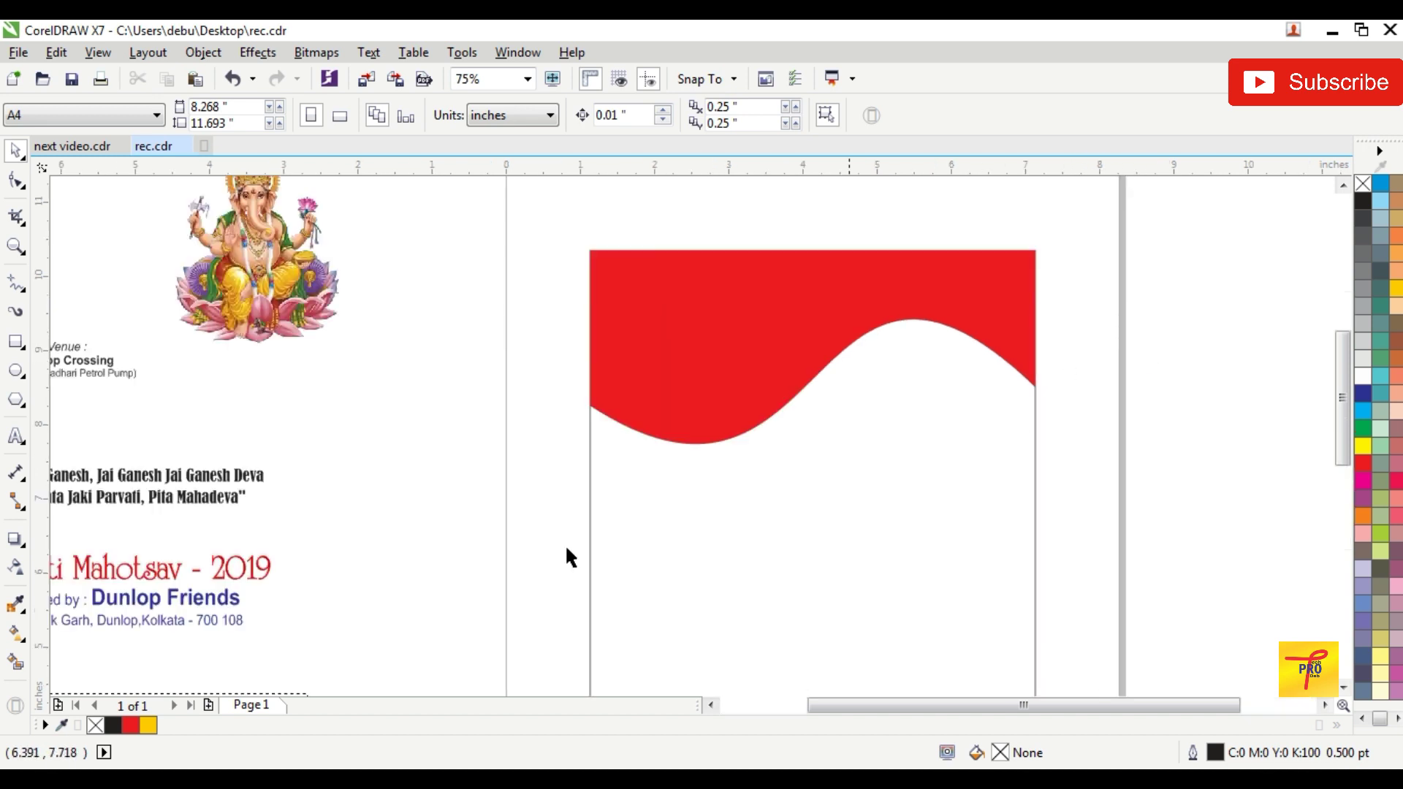
left_click(18, 345)
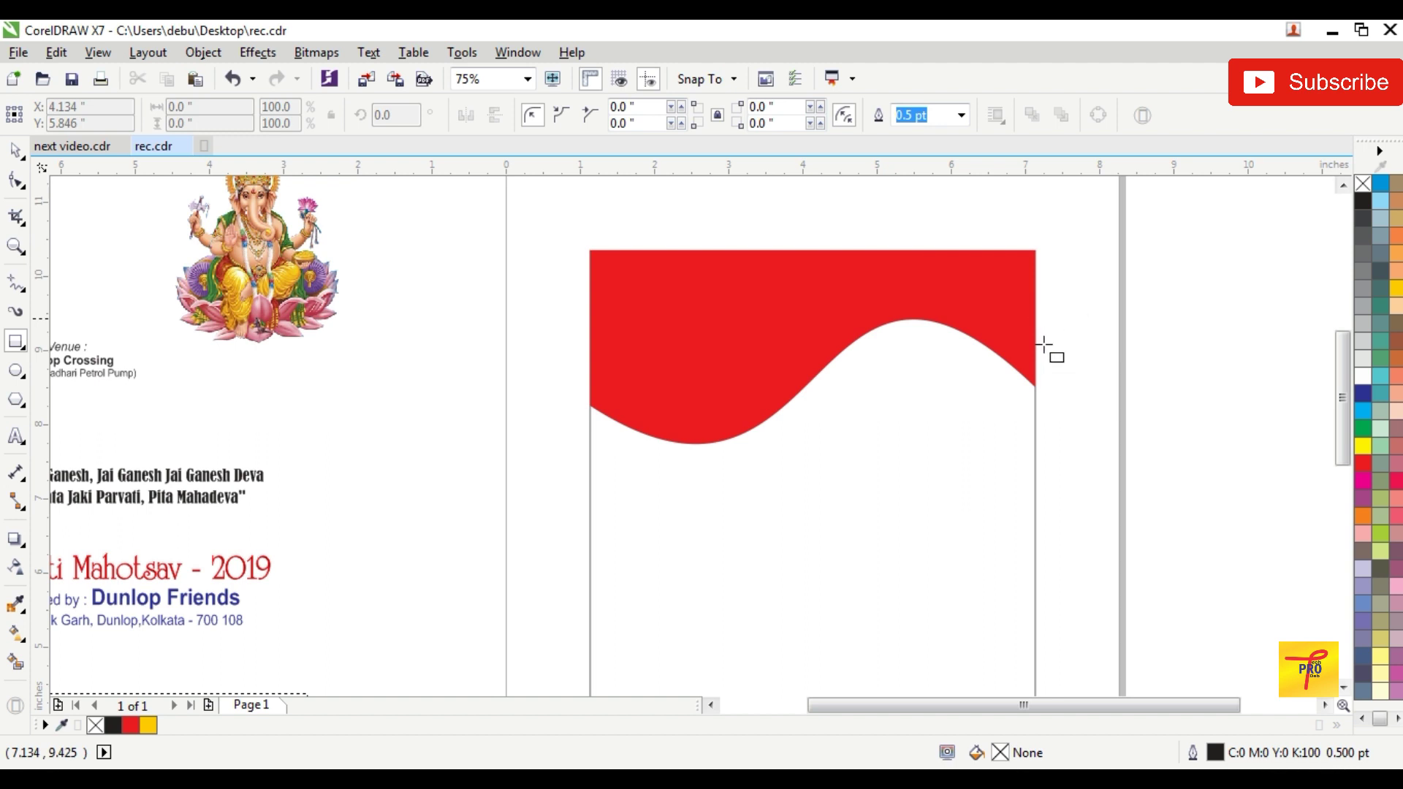
mouse_move(1035, 358)
left_mouse_down()
mouse_move(957, 474)
mouse_move(759, 502)
left_mouse_up()
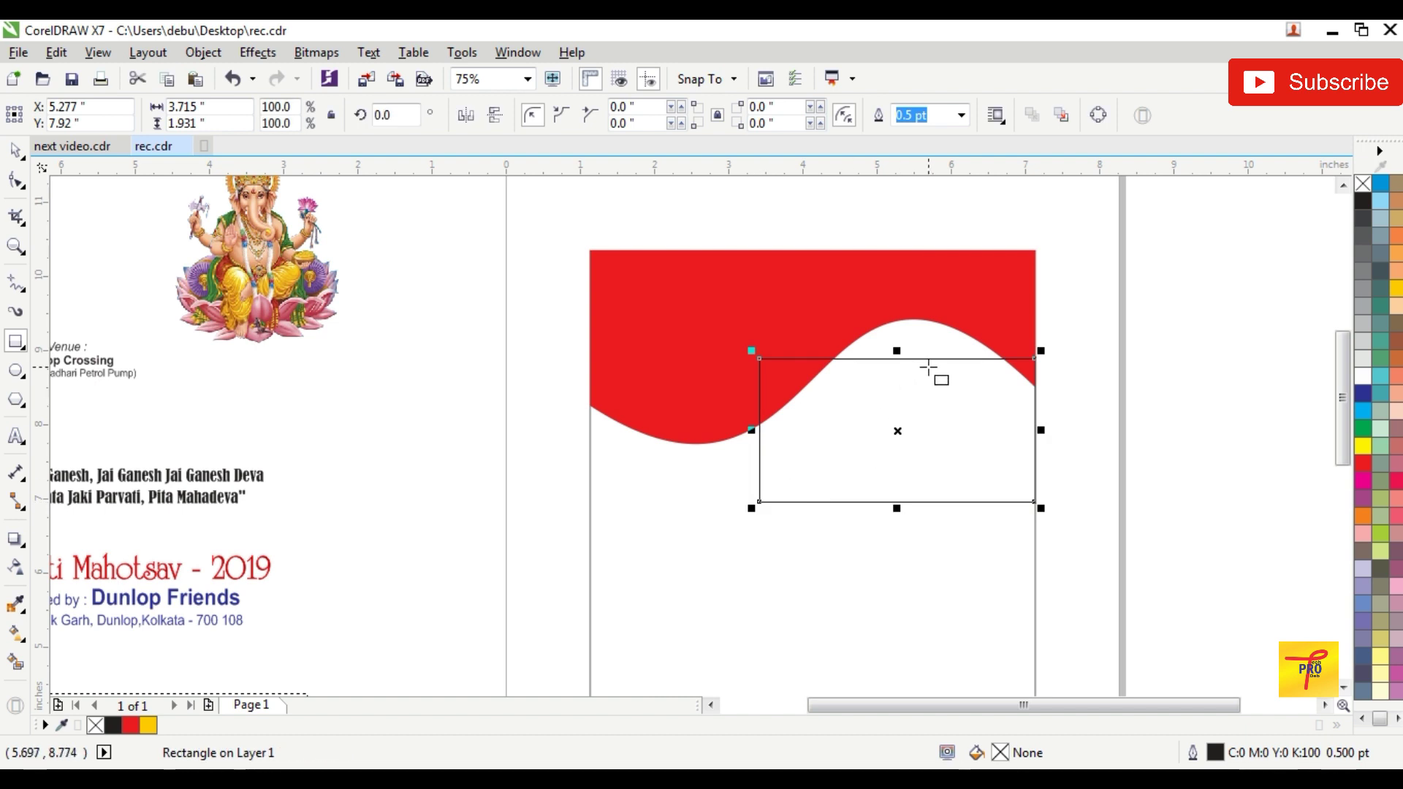
scroll(941, 401, "up", 2)
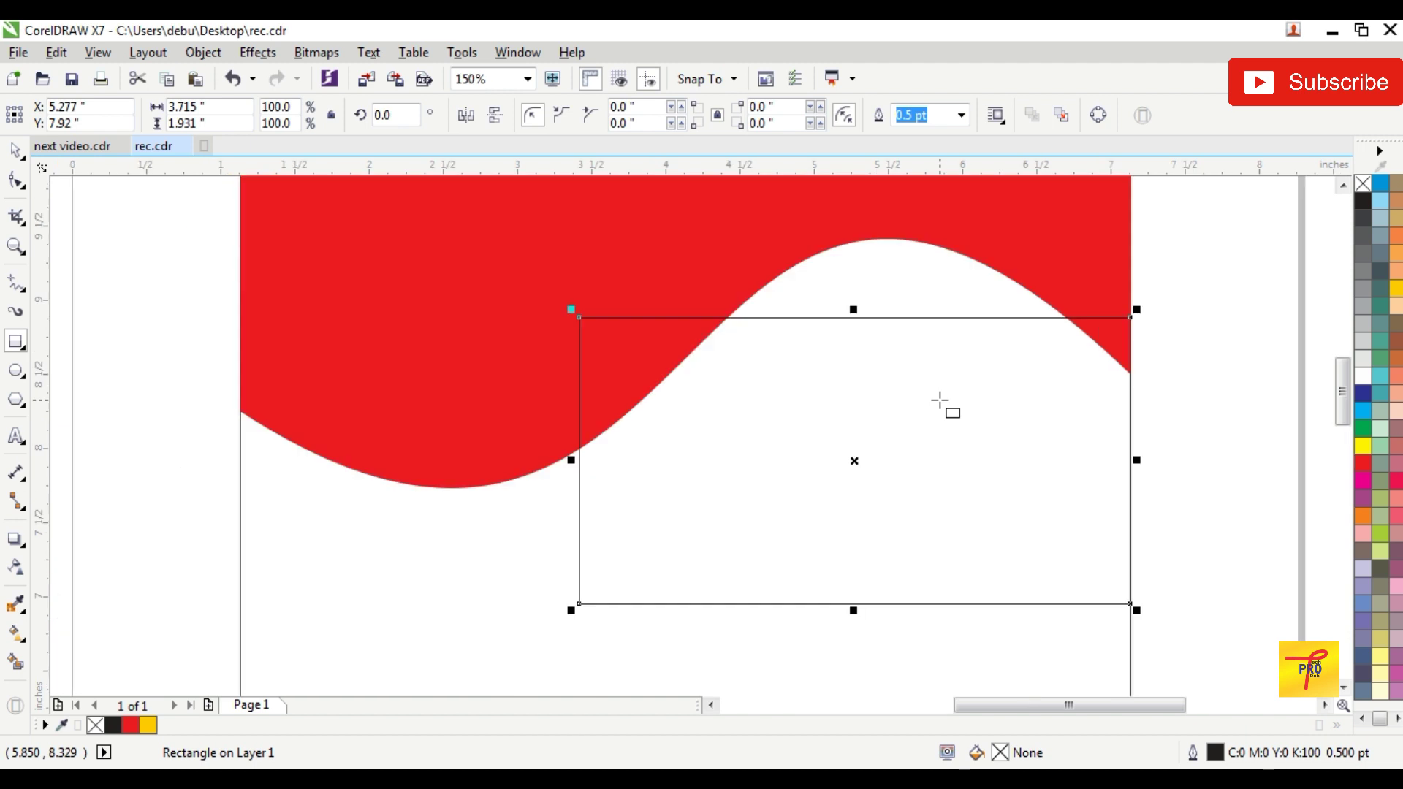
scroll(940, 401, "down", 2)
scroll(940, 401, "down", 2)
key("Delete")
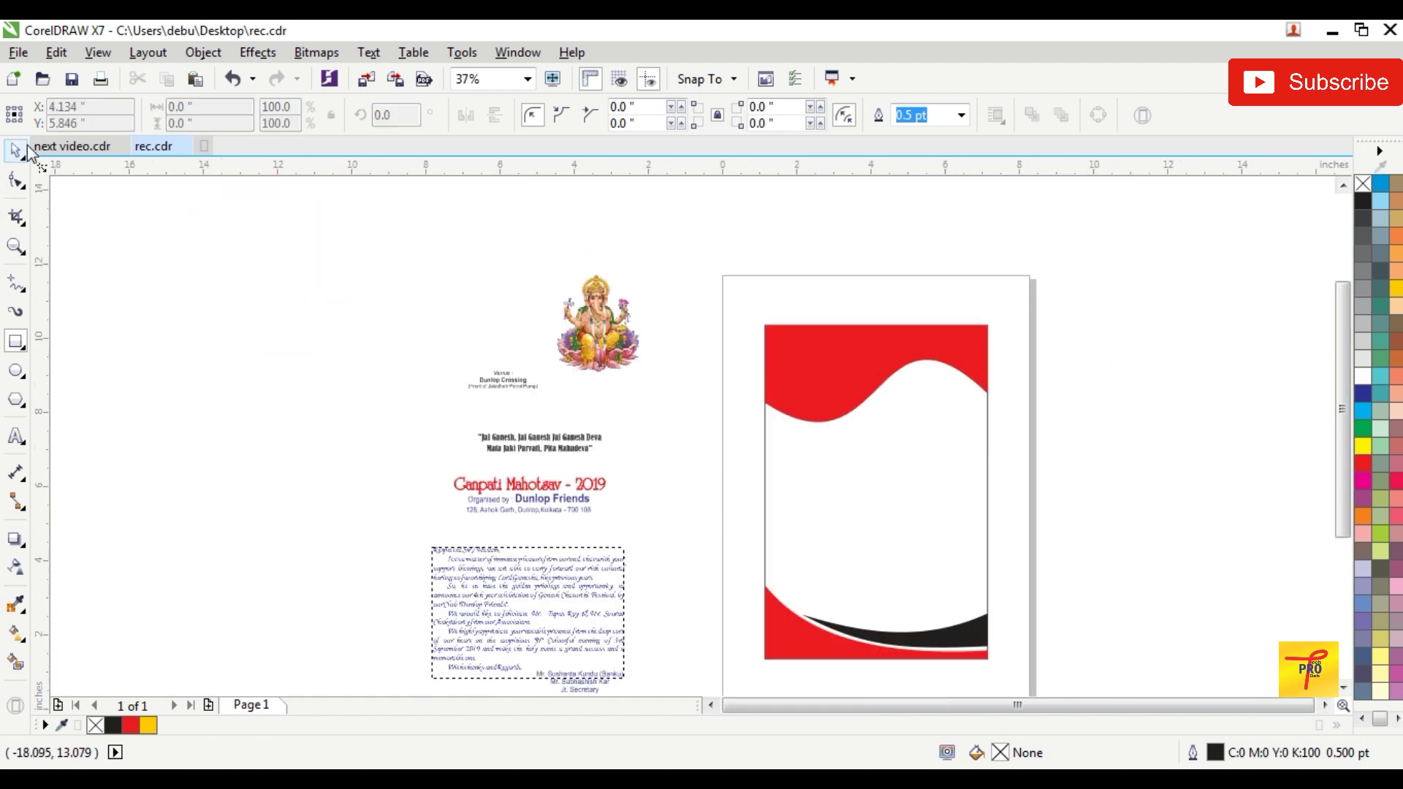
left_click(18, 151)
scroll(927, 363, "up", 2)
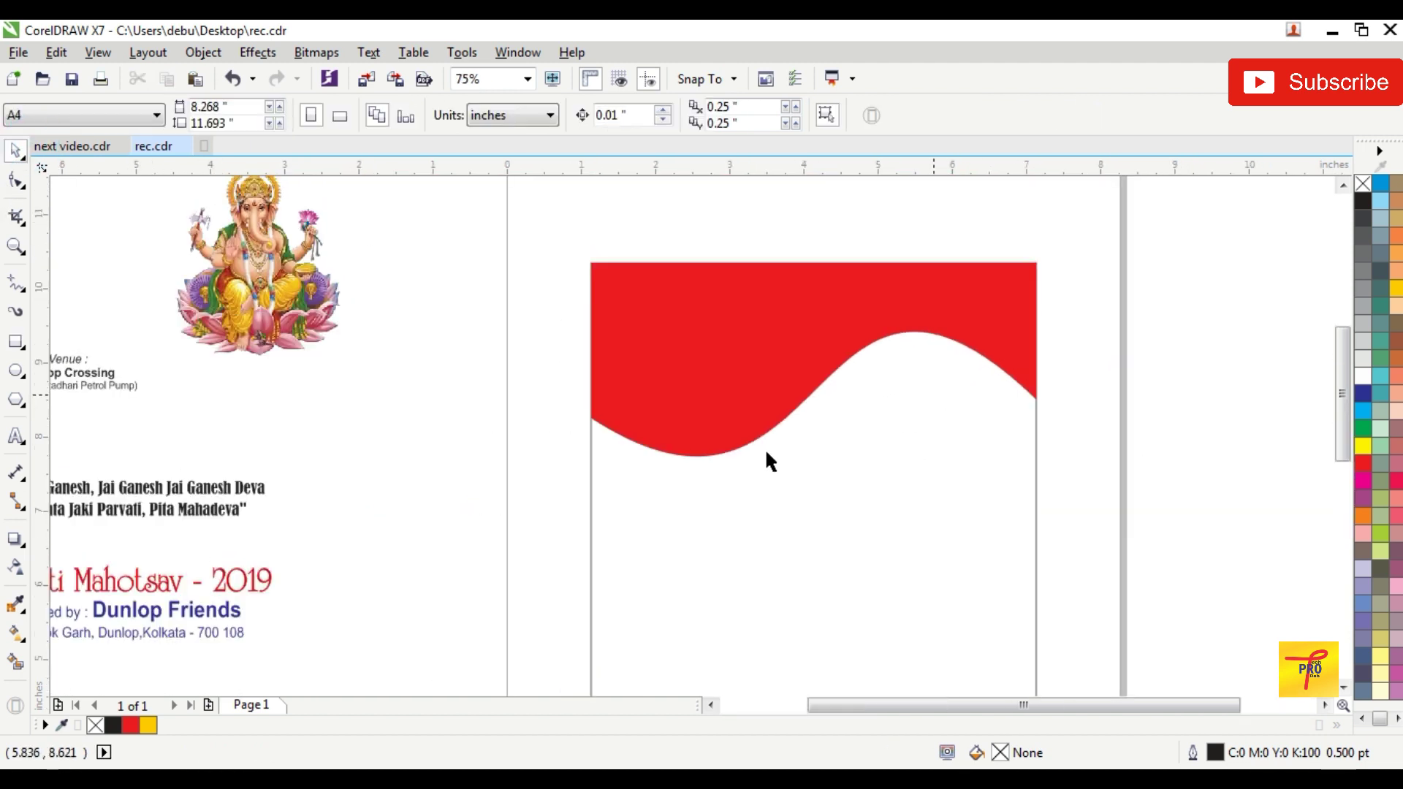
left_click(16, 341)
scroll(942, 409, "up", 2)
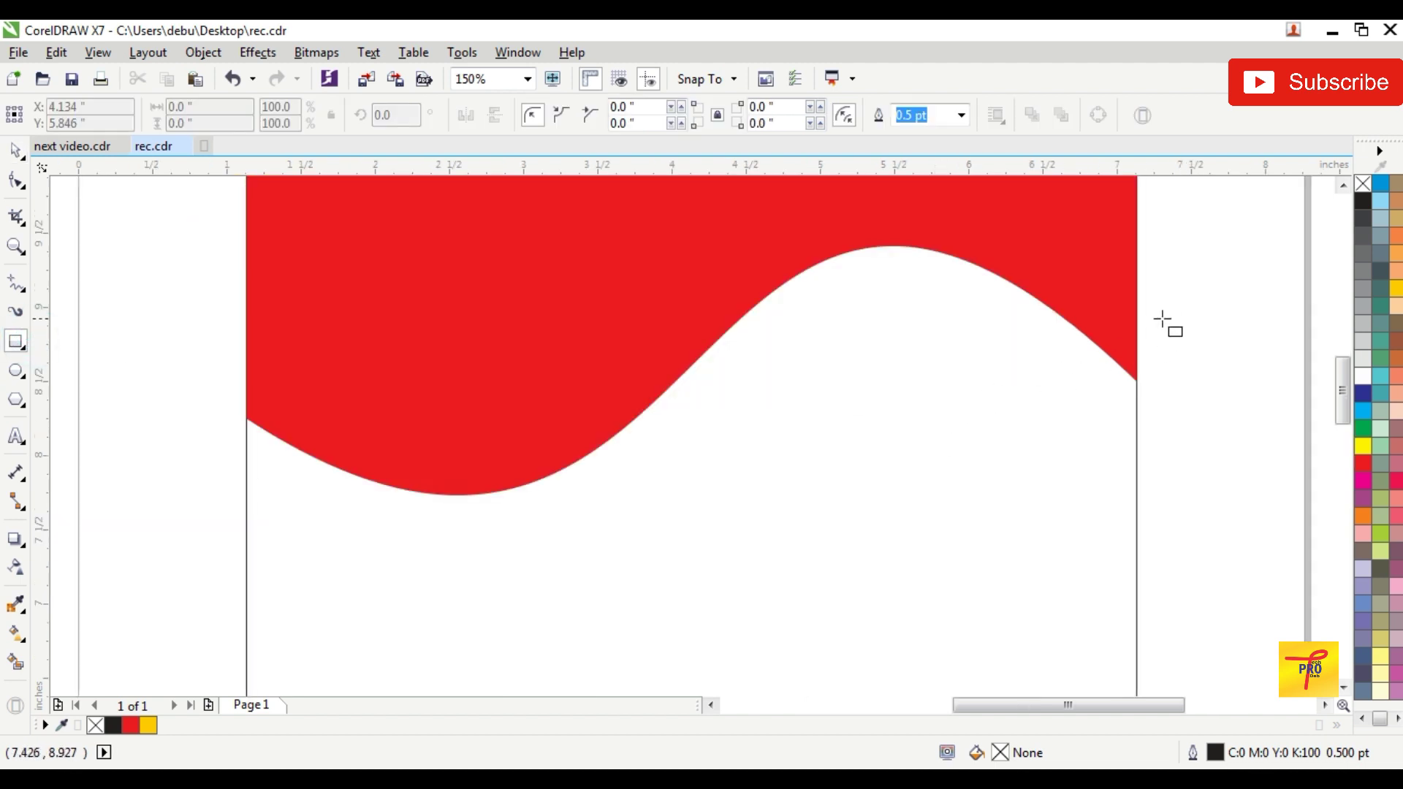
Step: Draw a rectangle below the red wave's right side, shorten it, and convert it to curves
left_click_drag(1136, 310, 546, 608)
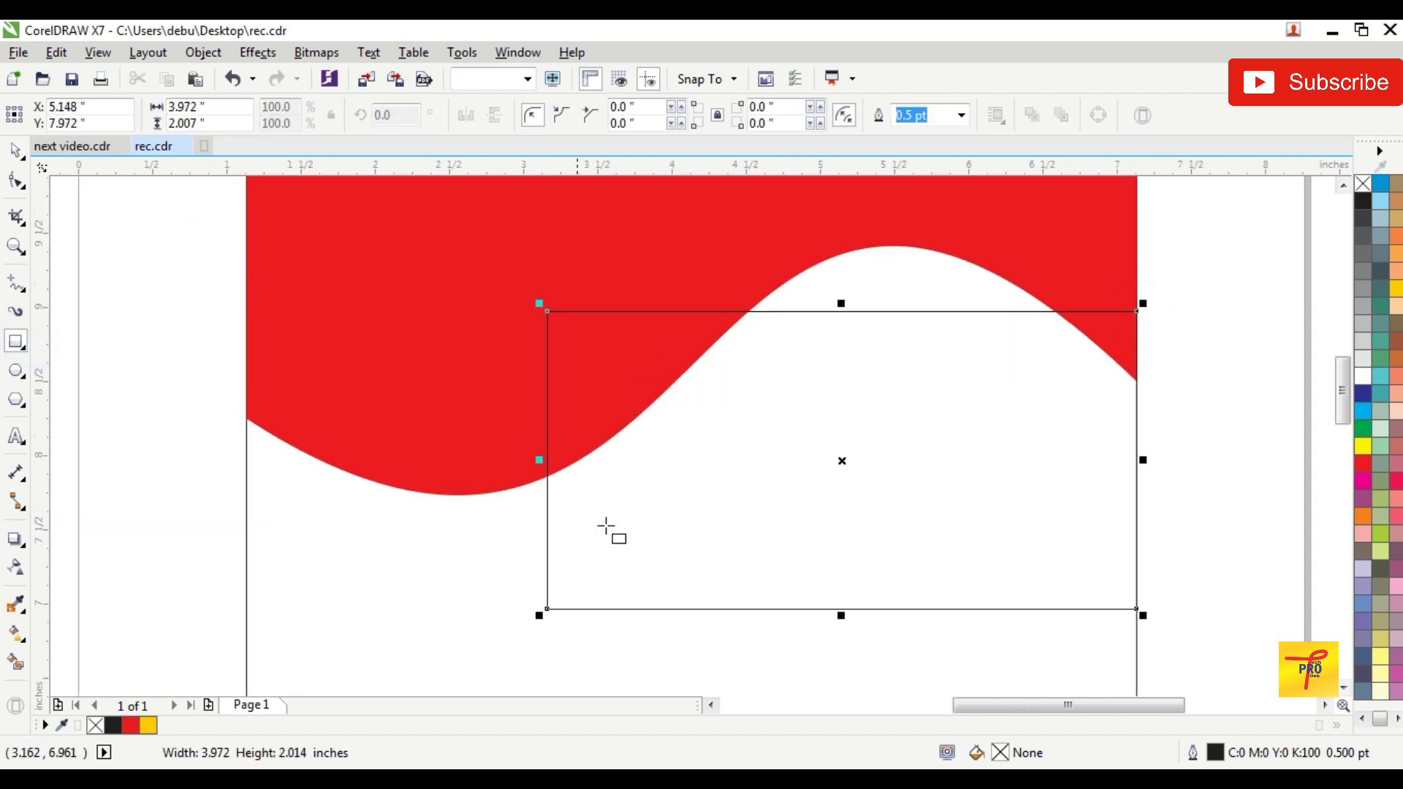
left_click(15, 151)
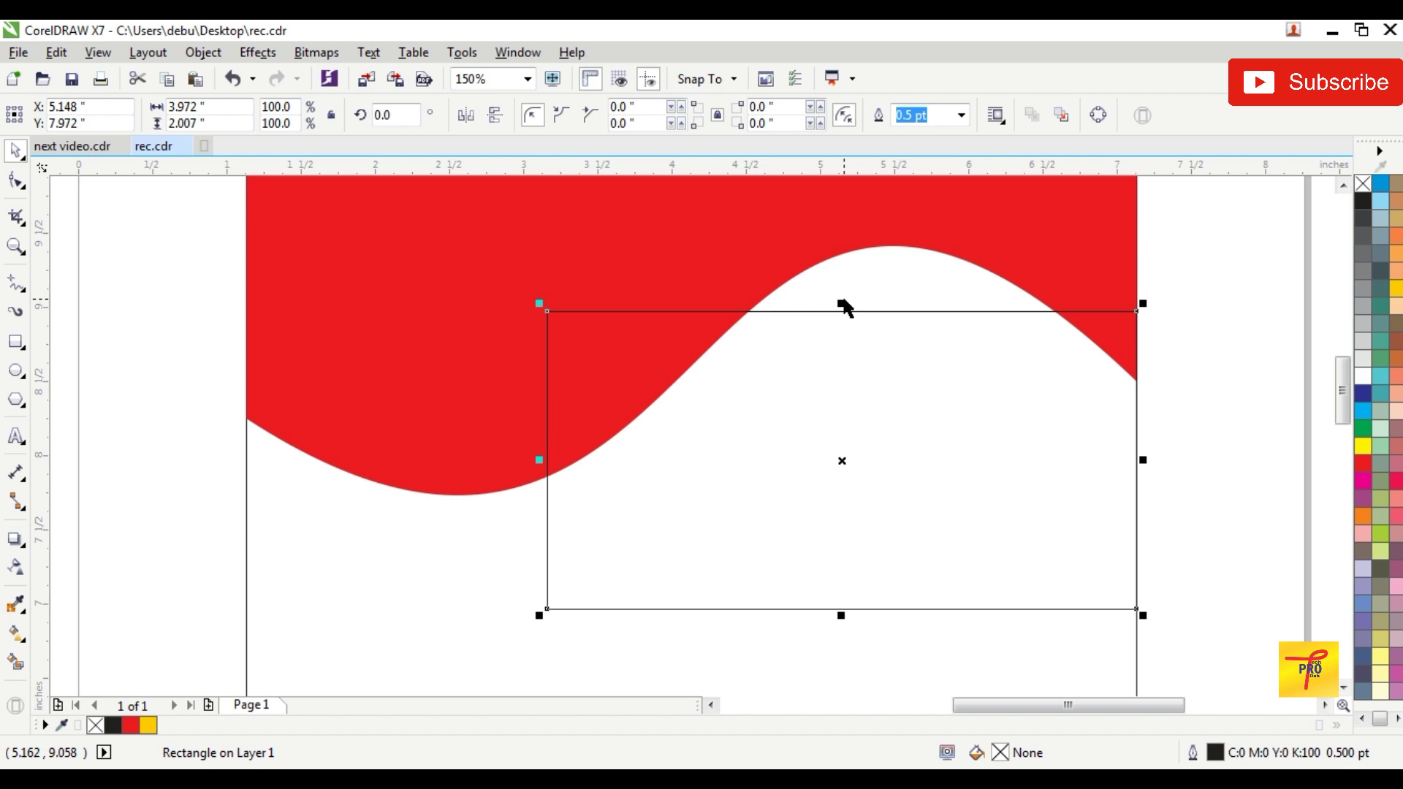
left_click_drag(841, 302, 841, 351)
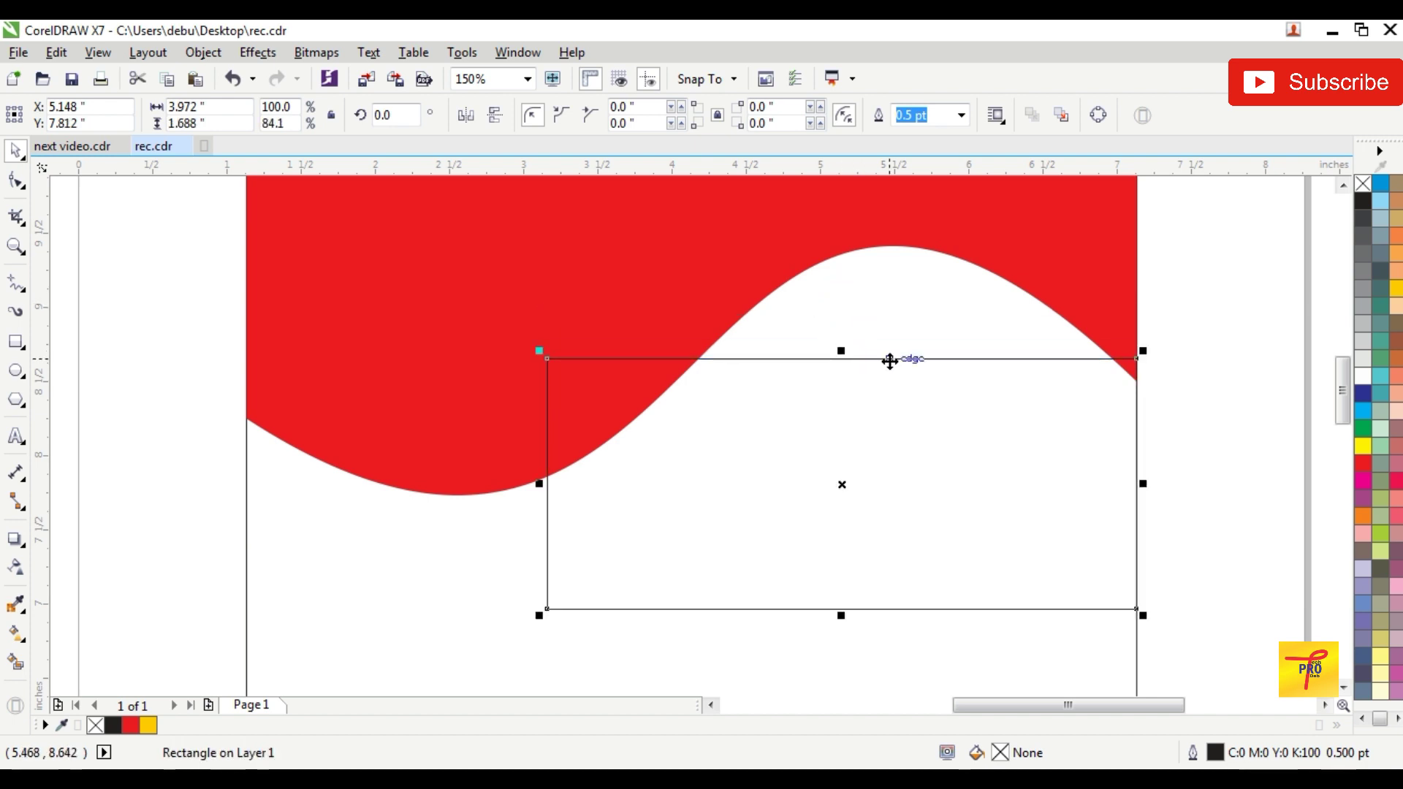
right_click(889, 361)
left_click(1005, 297)
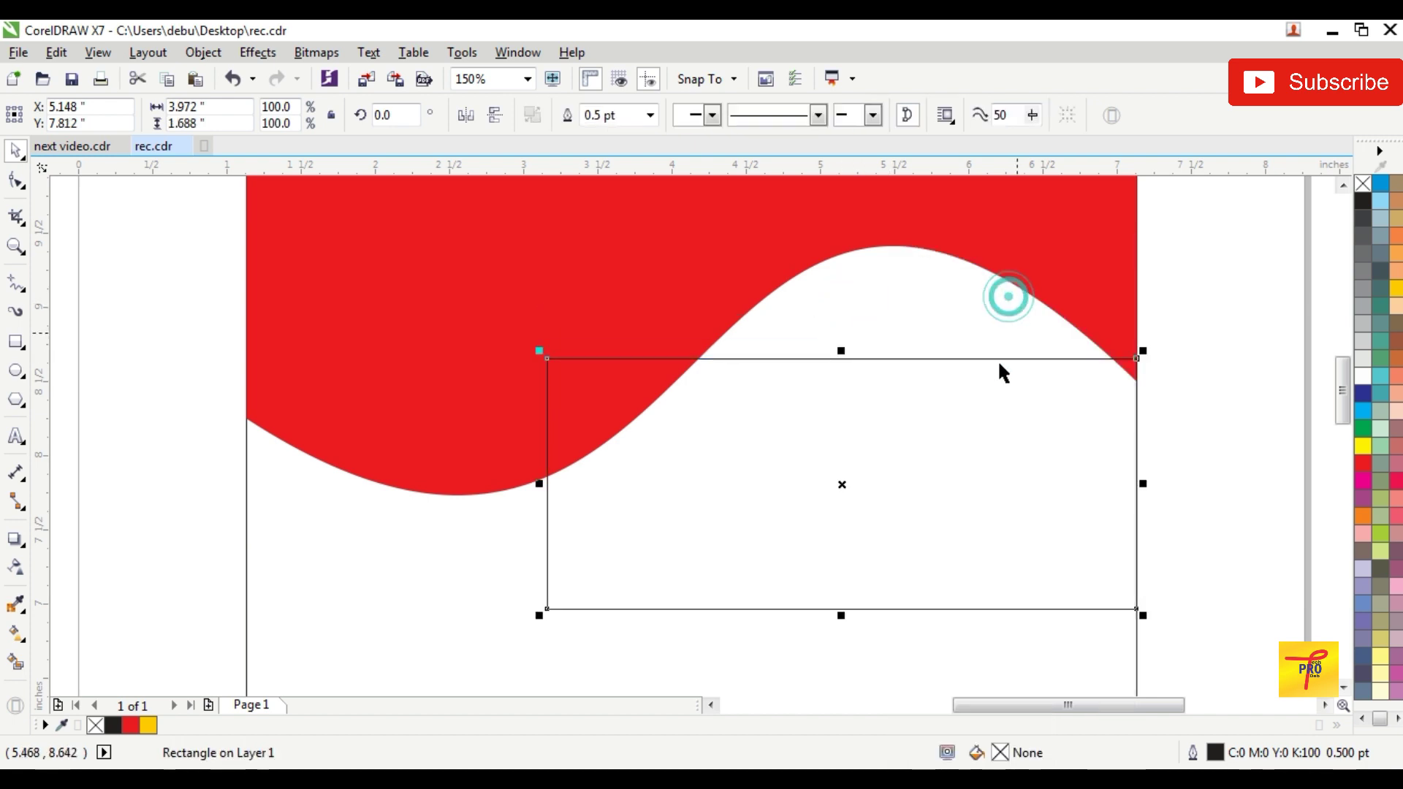
Step: Lower the rectangle's top nodes and bend its top edge into an arc toward the wave crest
left_click(22, 182)
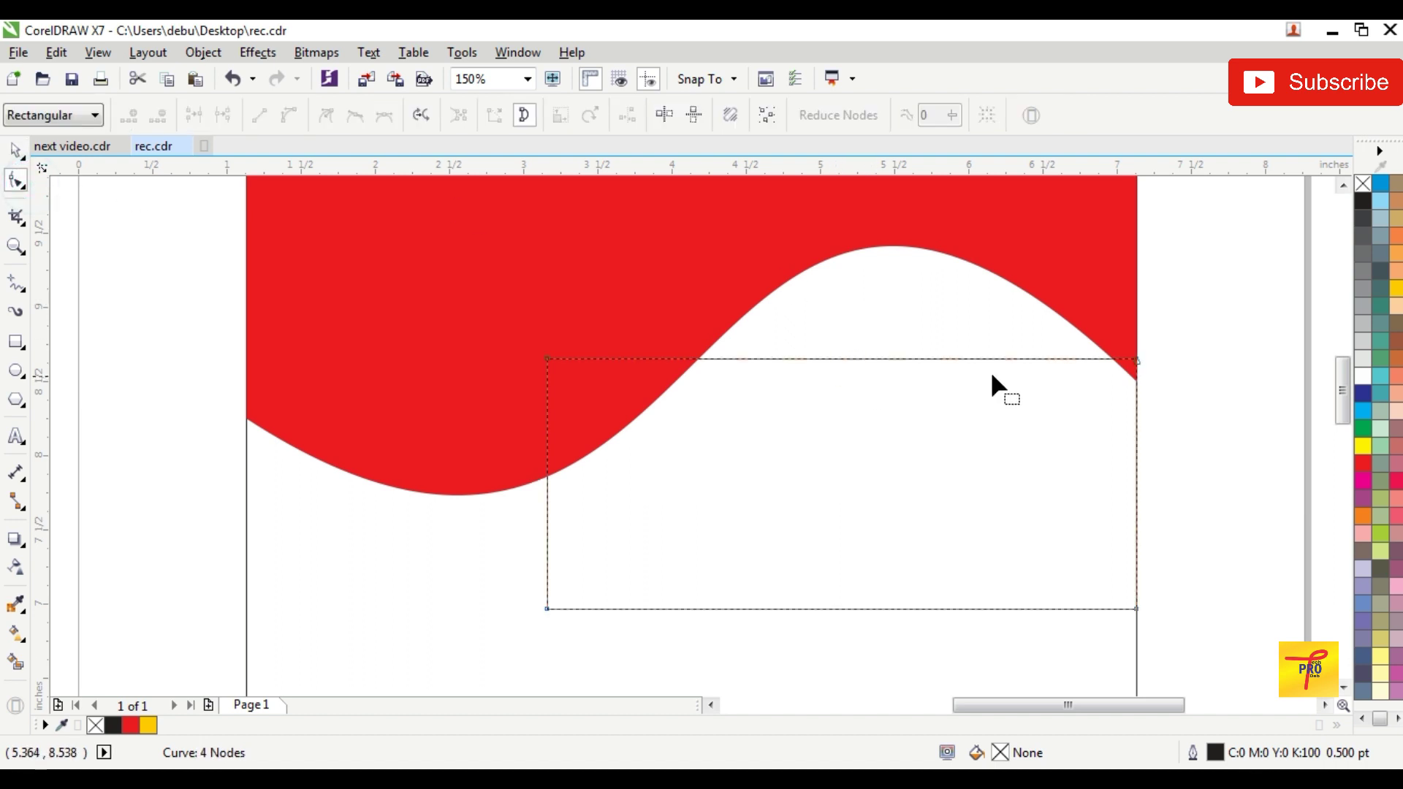
left_click_drag(1198, 334, 358, 434)
left_click_drag(1136, 360, 1137, 397)
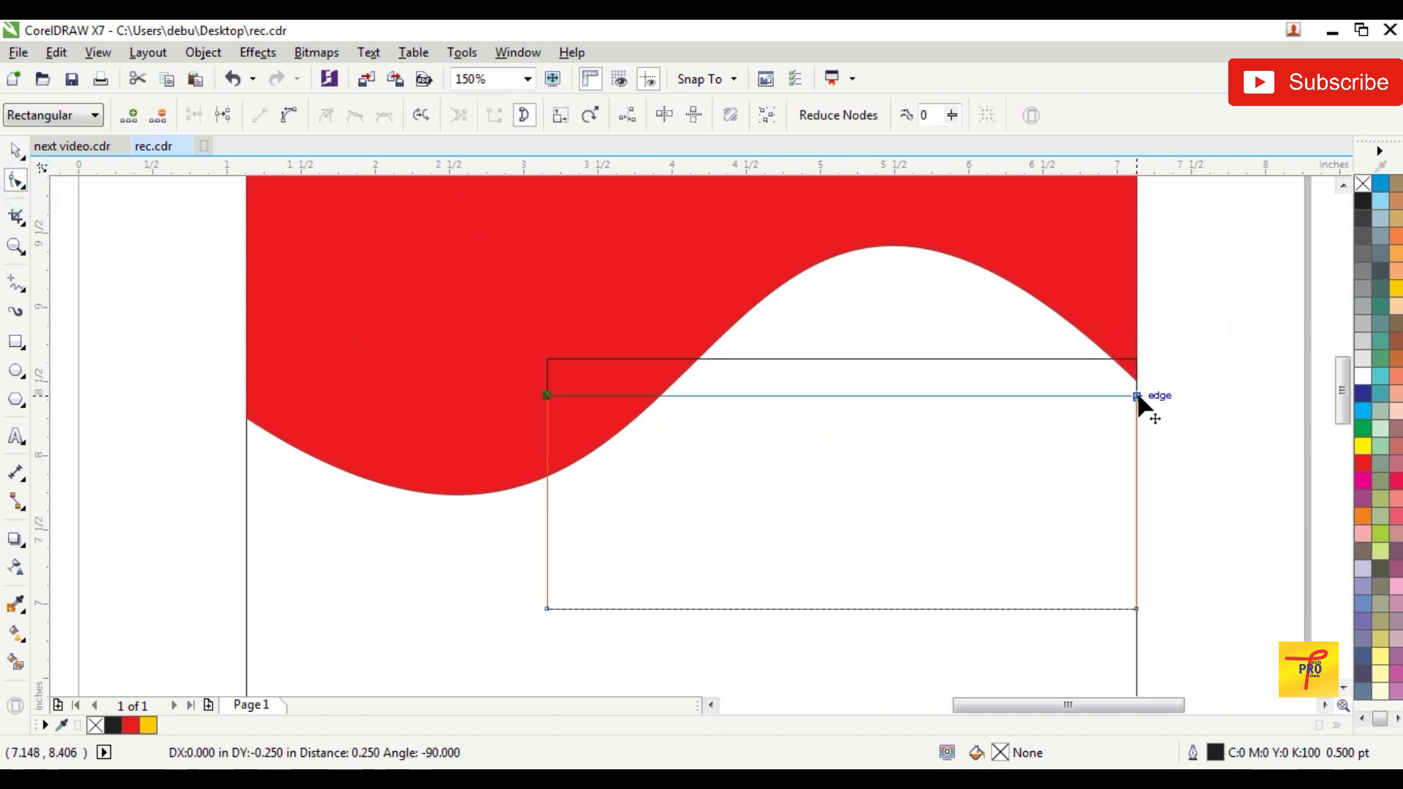
left_click(904, 395)
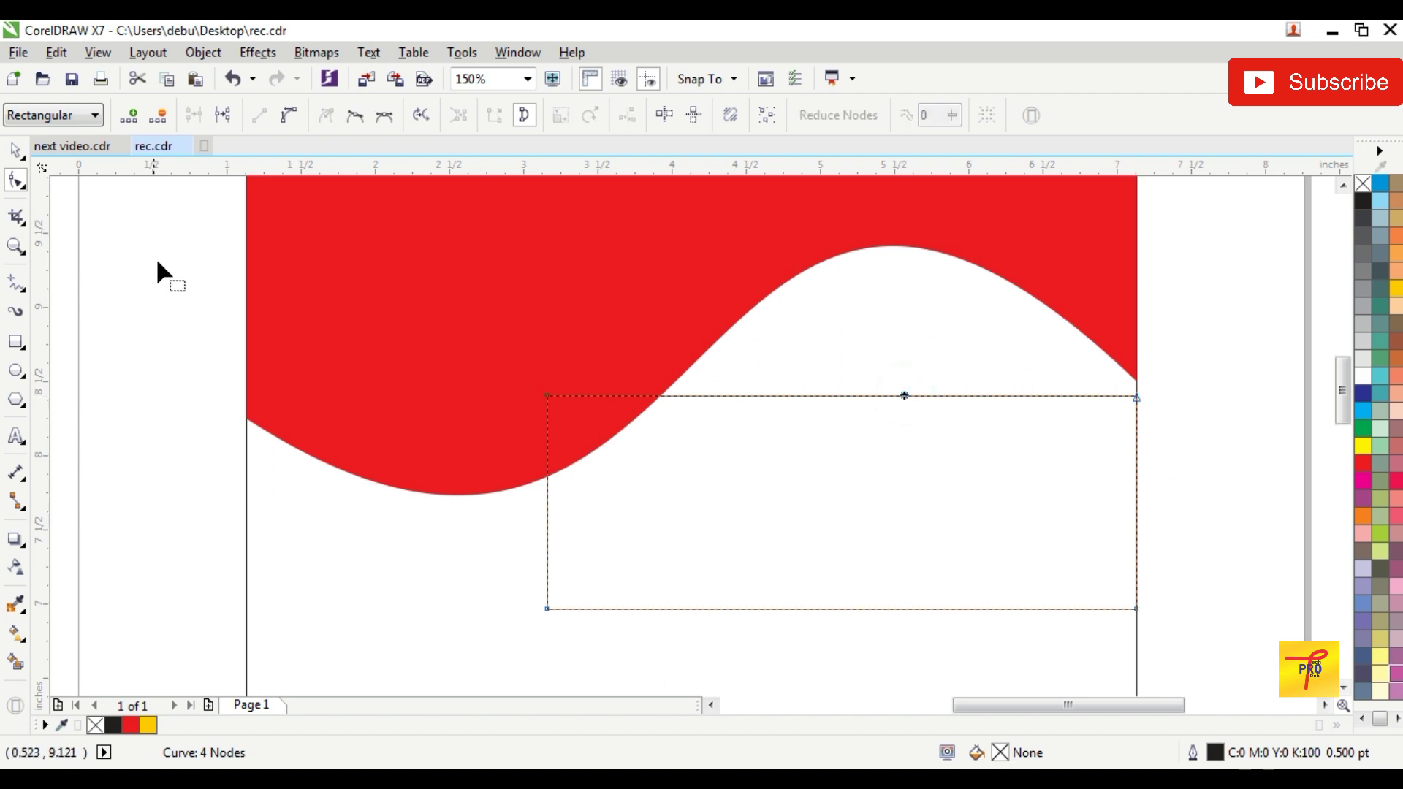
left_click(289, 115)
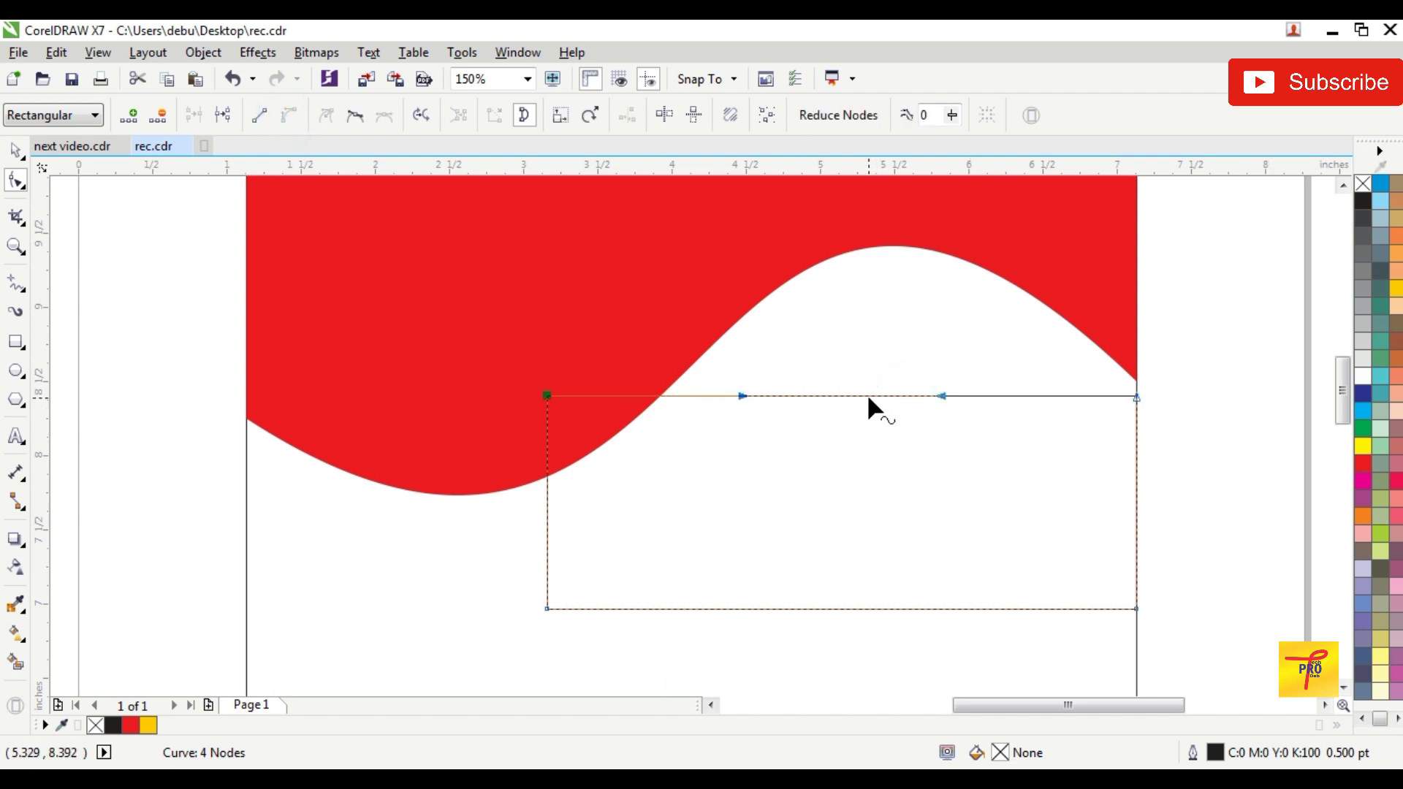
left_click_drag(868, 397, 1042, 292)
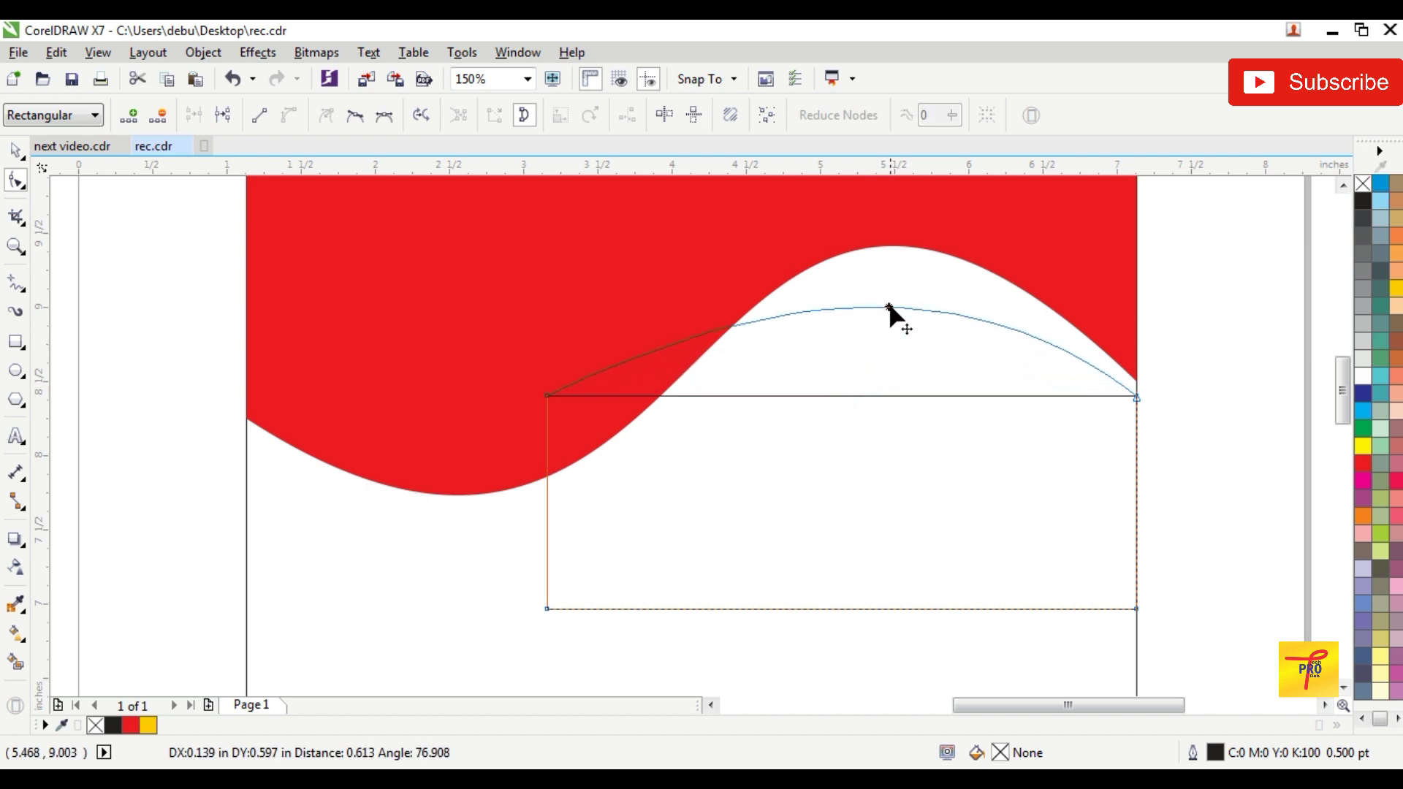
Step: Settle the bottom-right node on the page's right edge and adjust the arc along the crest
scroll(1043, 295, "up", 1)
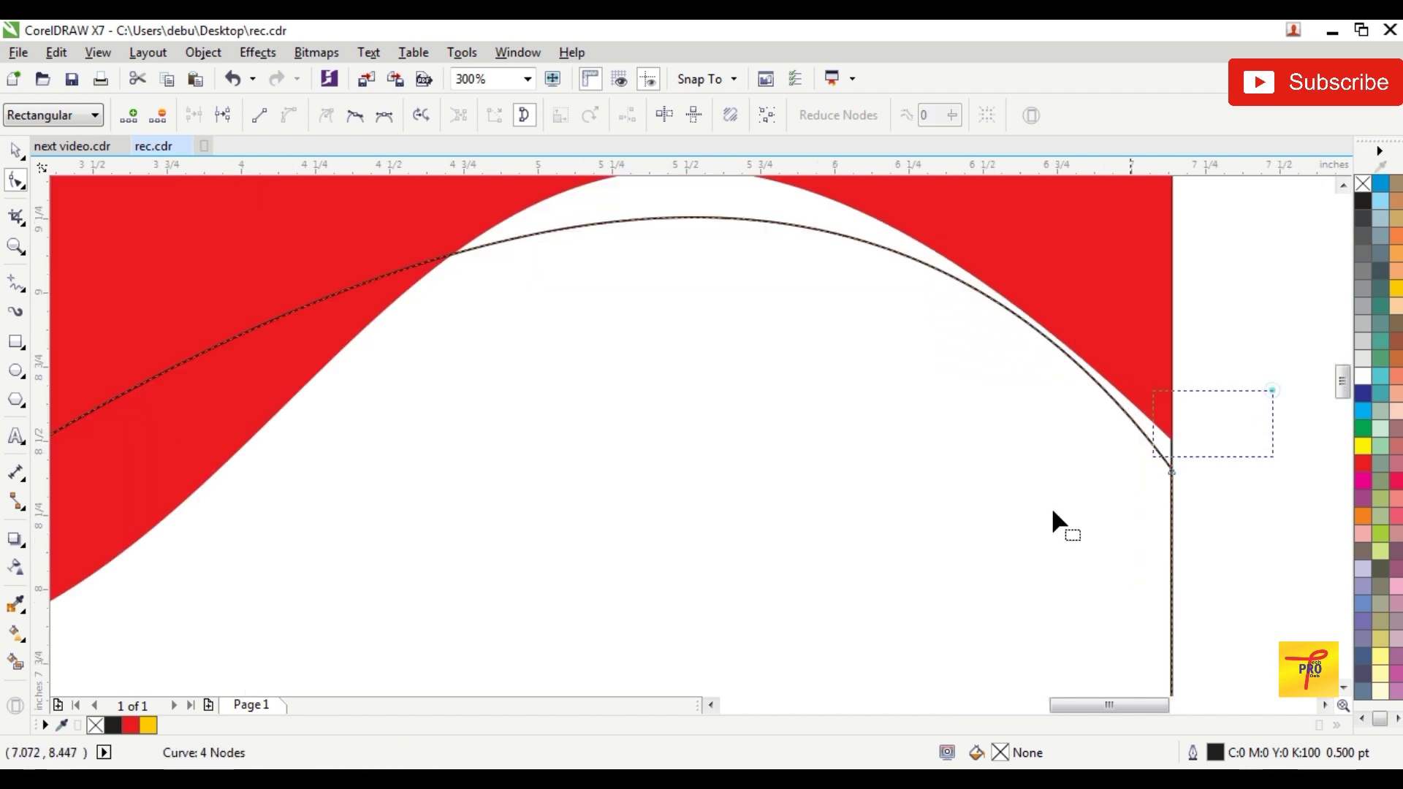
left_click(1175, 470)
left_click_drag(1171, 471, 1165, 485)
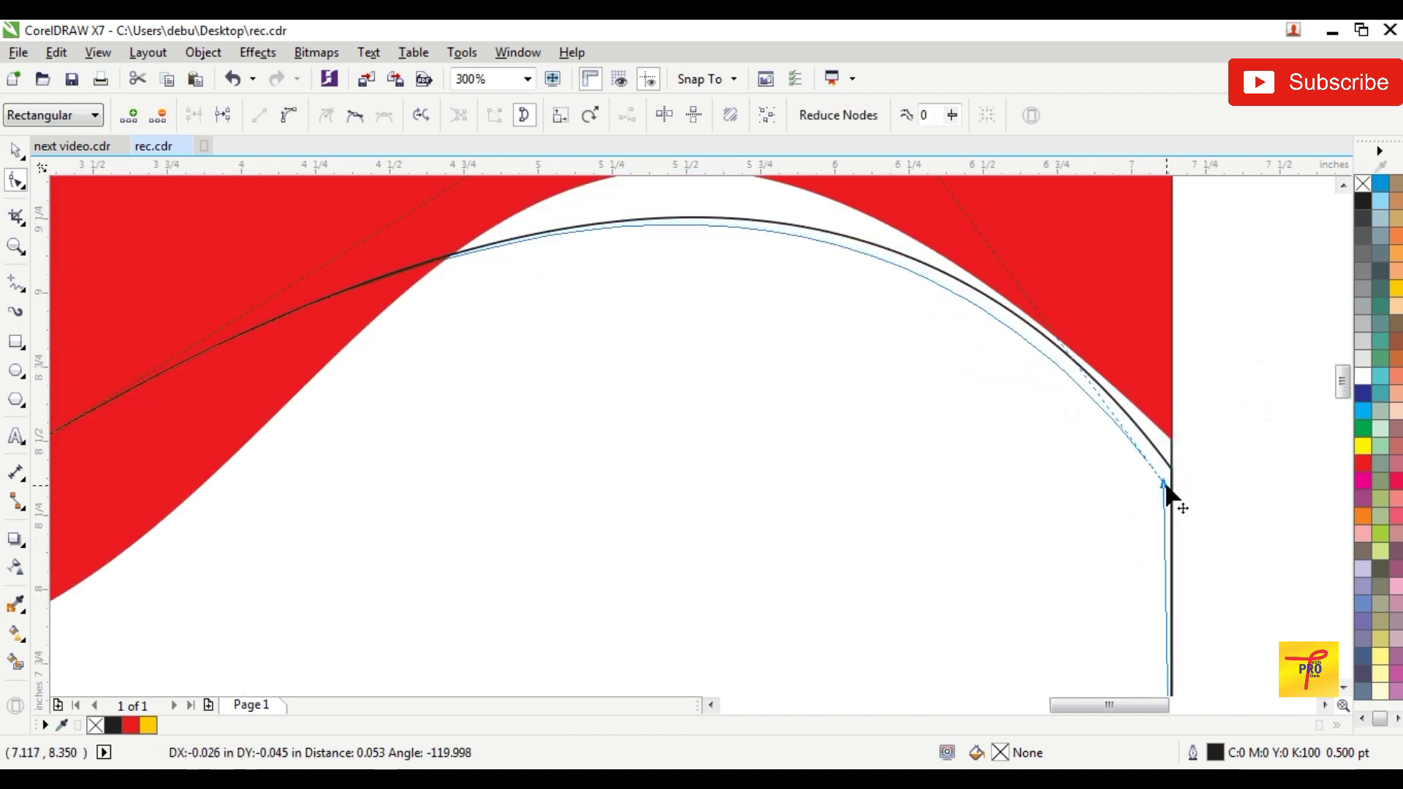
mouse_move(1235, 437)
left_mouse_down()
mouse_move(1096, 504)
mouse_move(1172, 485)
left_mouse_up()
scroll(1128, 467, "down", 1)
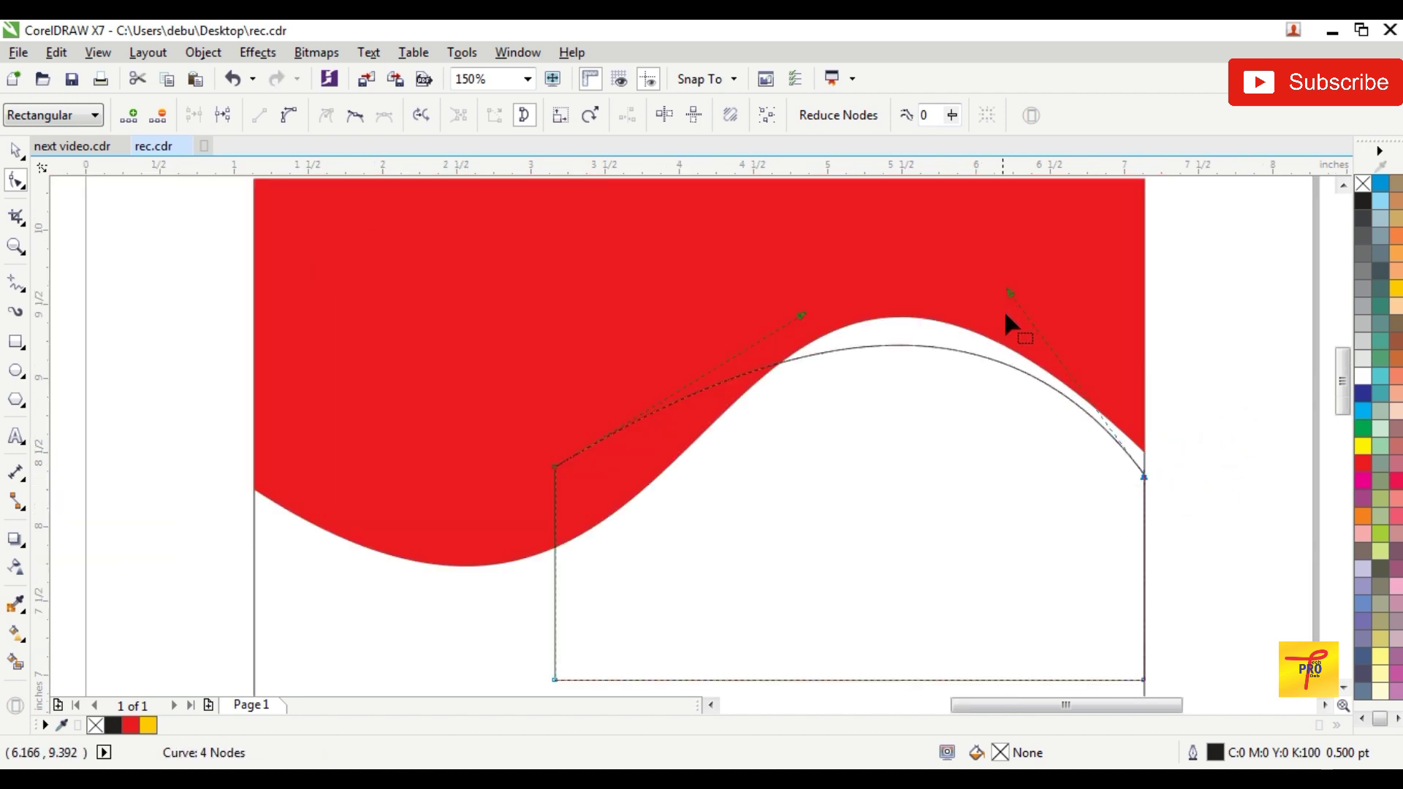
left_click_drag(1008, 293, 978, 269)
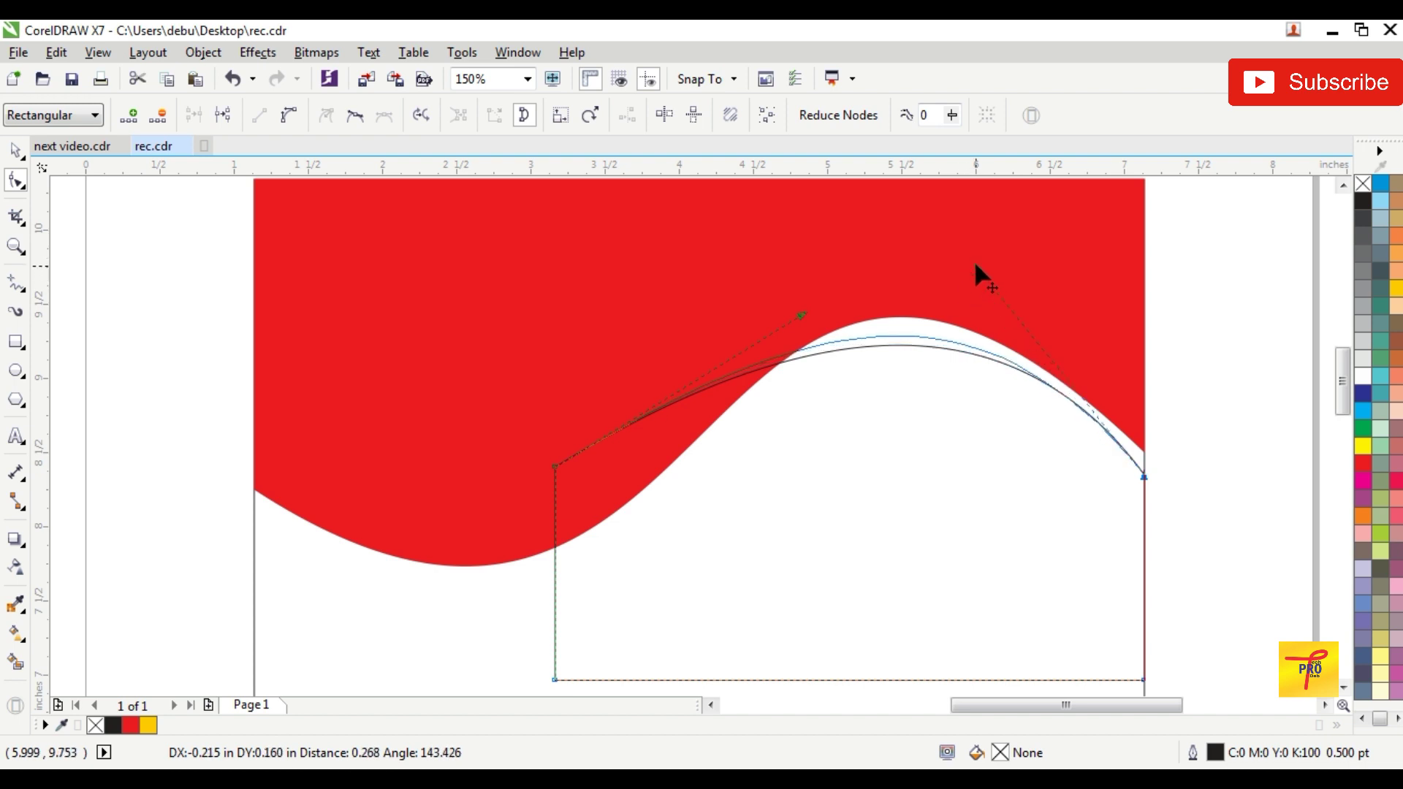
scroll(764, 380, "down", 1)
scroll(675, 464, "up", 1)
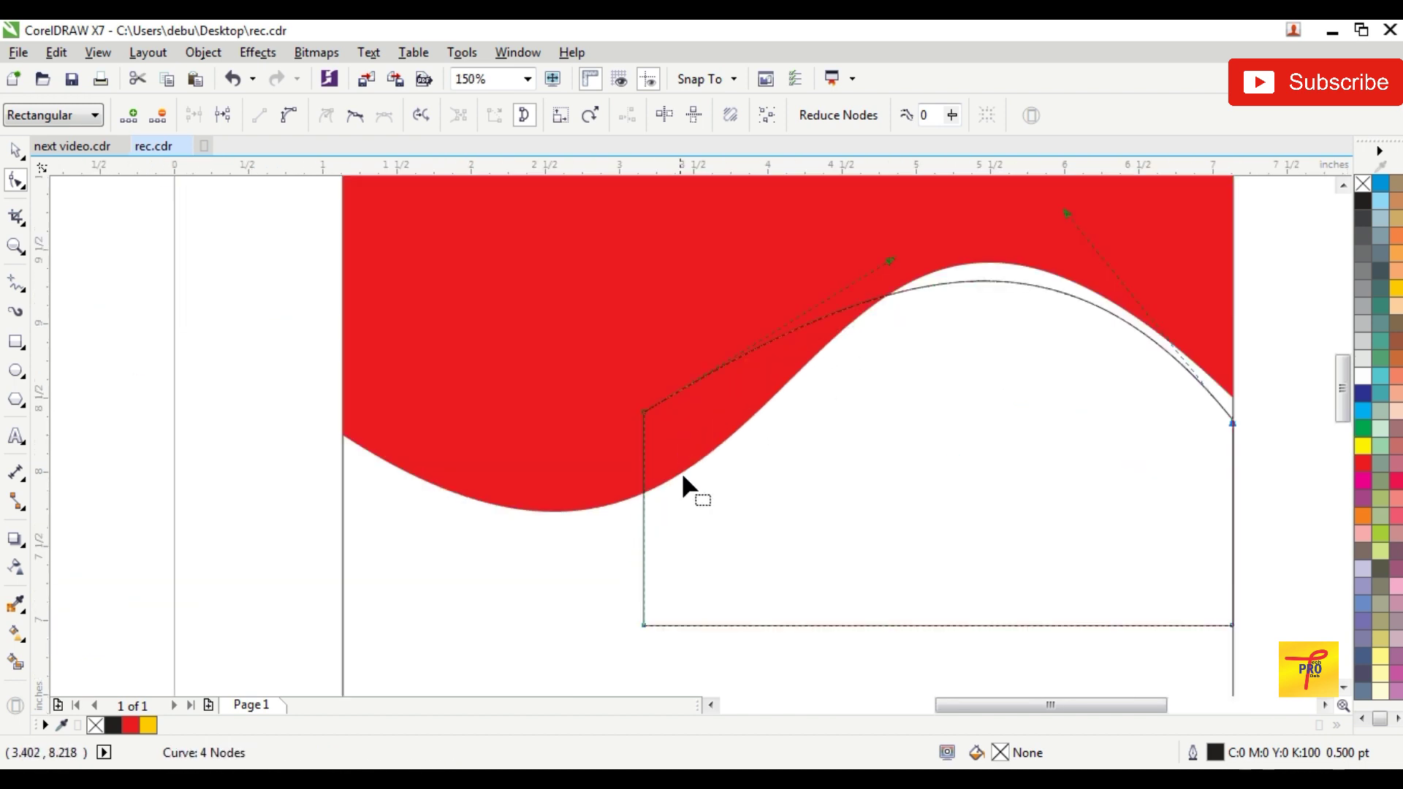
Step: Delete the bottom-left node and fine-tune the left point and arc to parallel the wave
left_click(643, 624)
key("Delete")
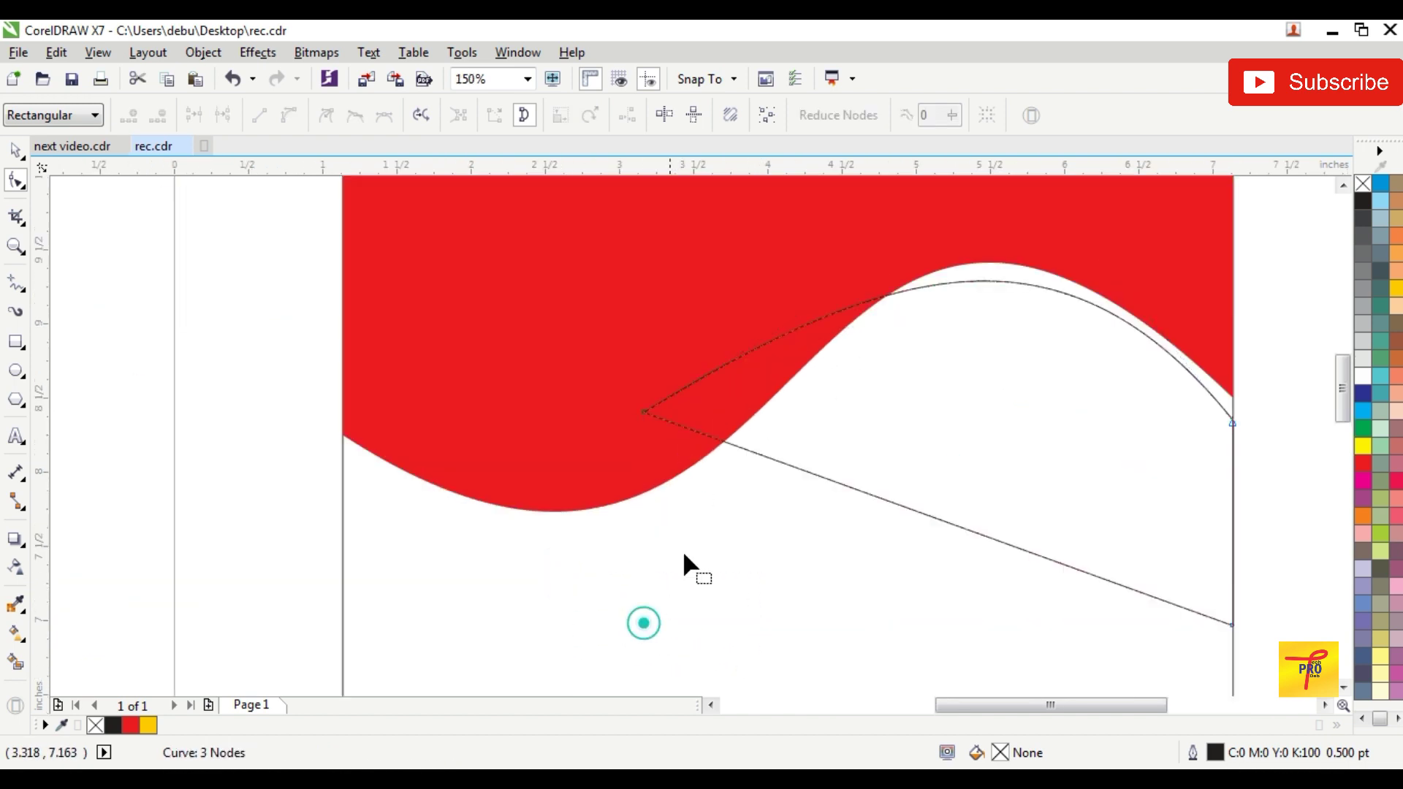
left_click_drag(643, 408, 727, 458)
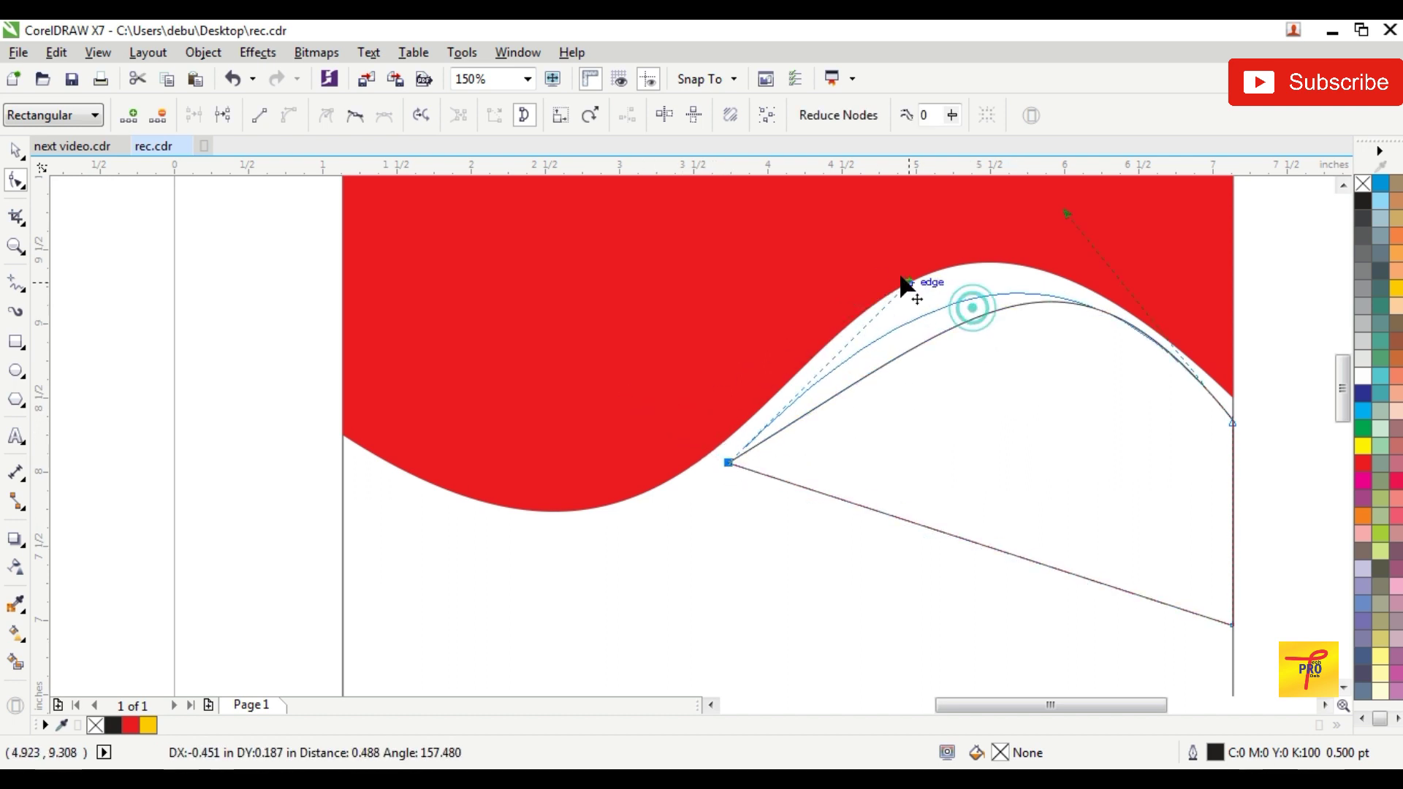
left_click_drag(972, 310, 866, 256)
scroll(771, 436, "up", 1)
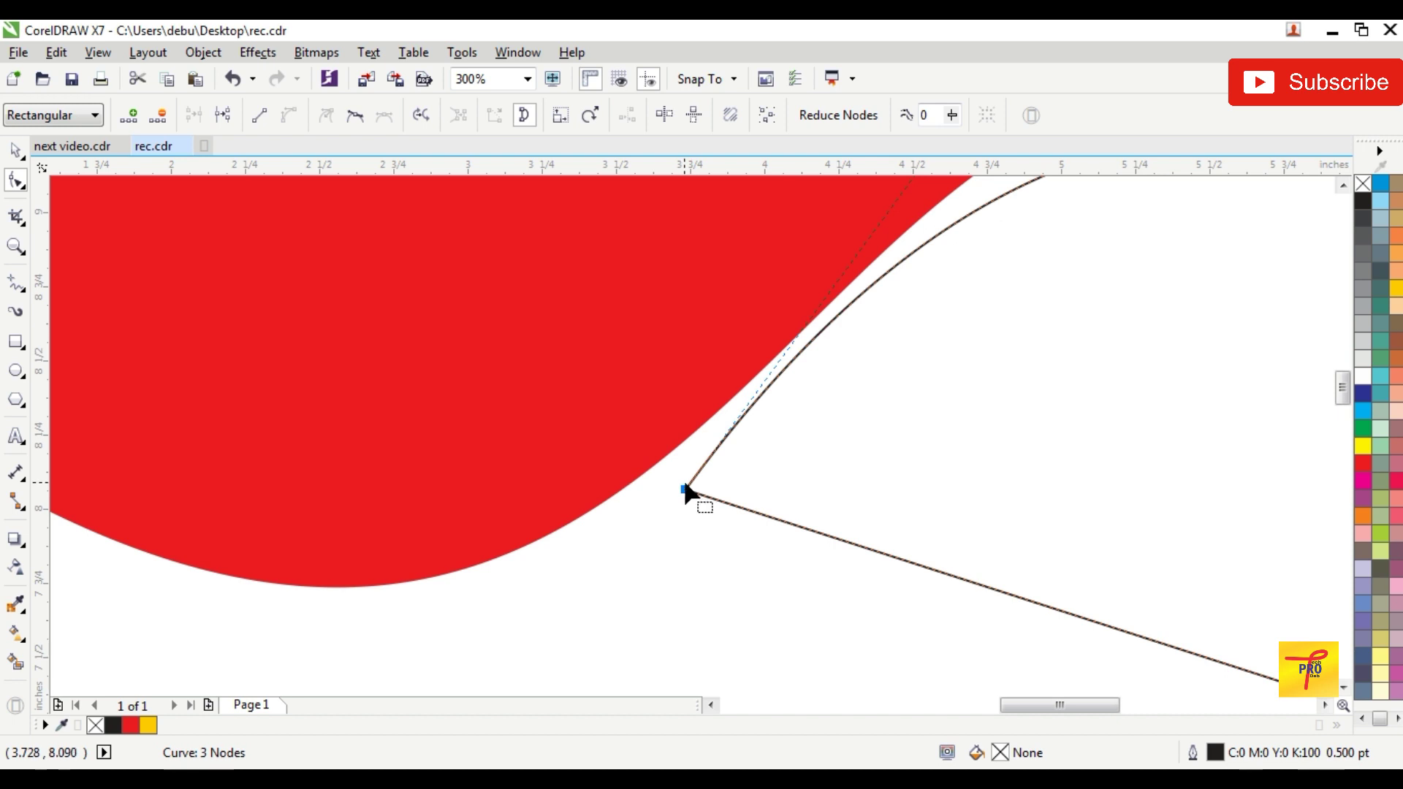
left_click_drag(685, 491, 668, 506)
scroll(803, 438, "down", 2)
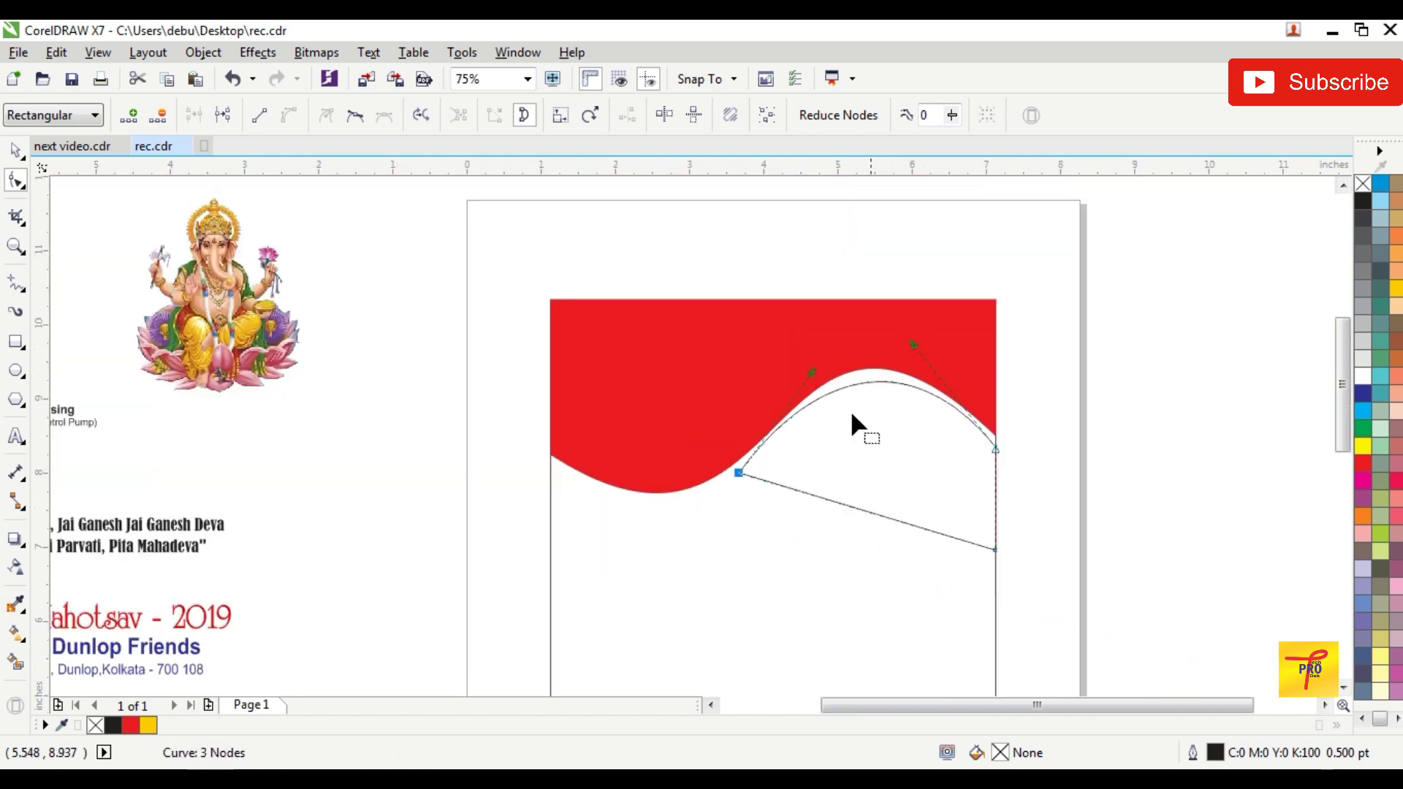
scroll(850, 413, "up", 1)
left_click_drag(626, 530, 640, 534)
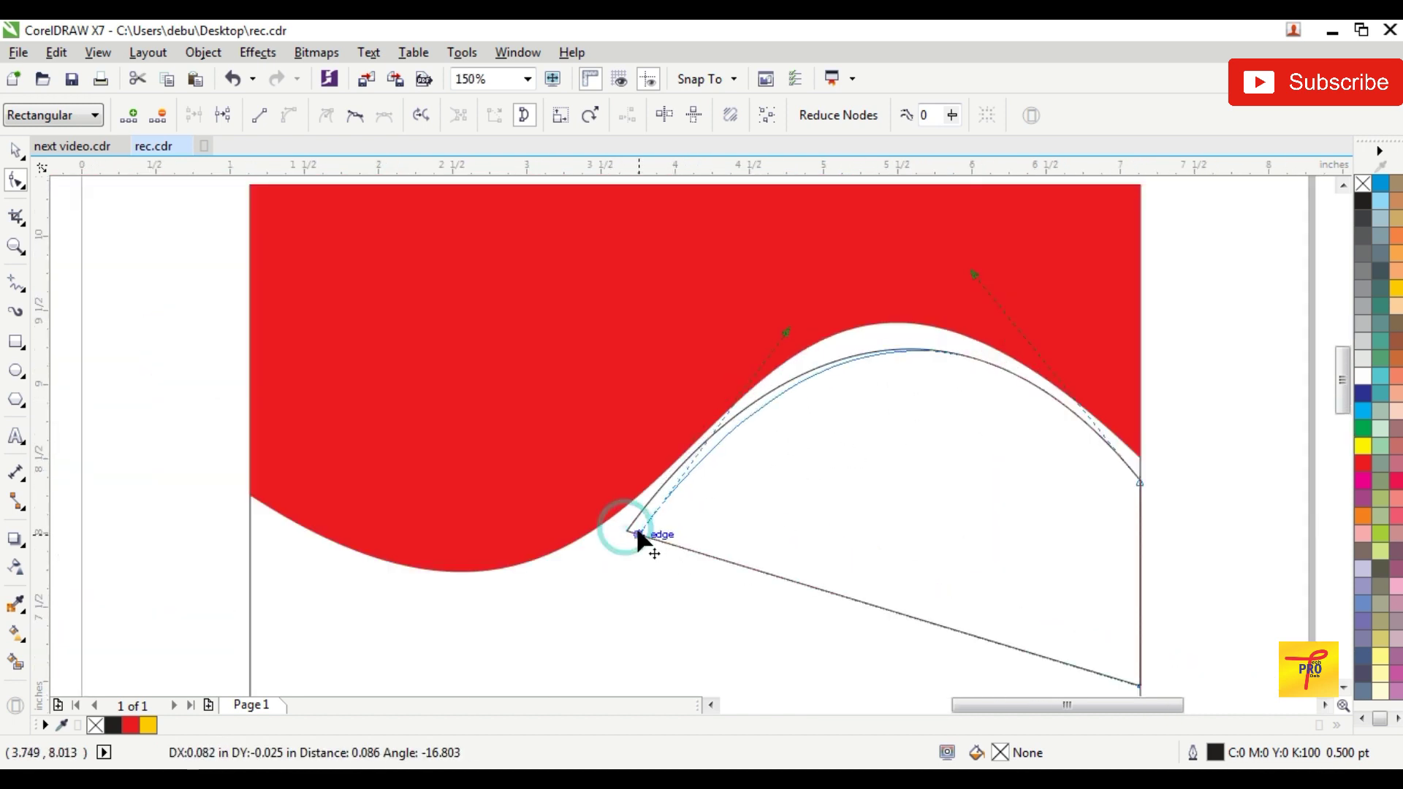
left_click_drag(775, 328, 796, 308)
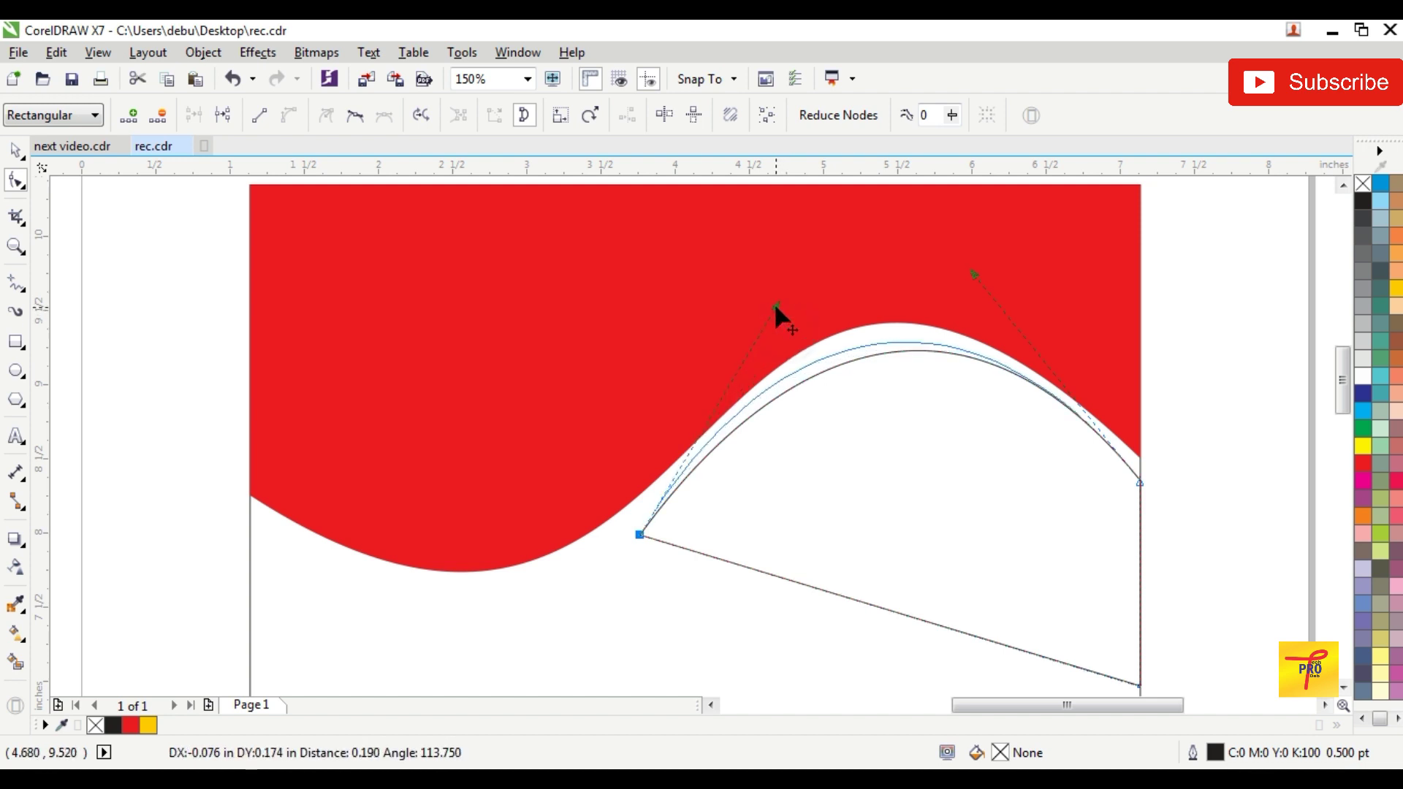
left_click_drag(973, 269, 935, 252)
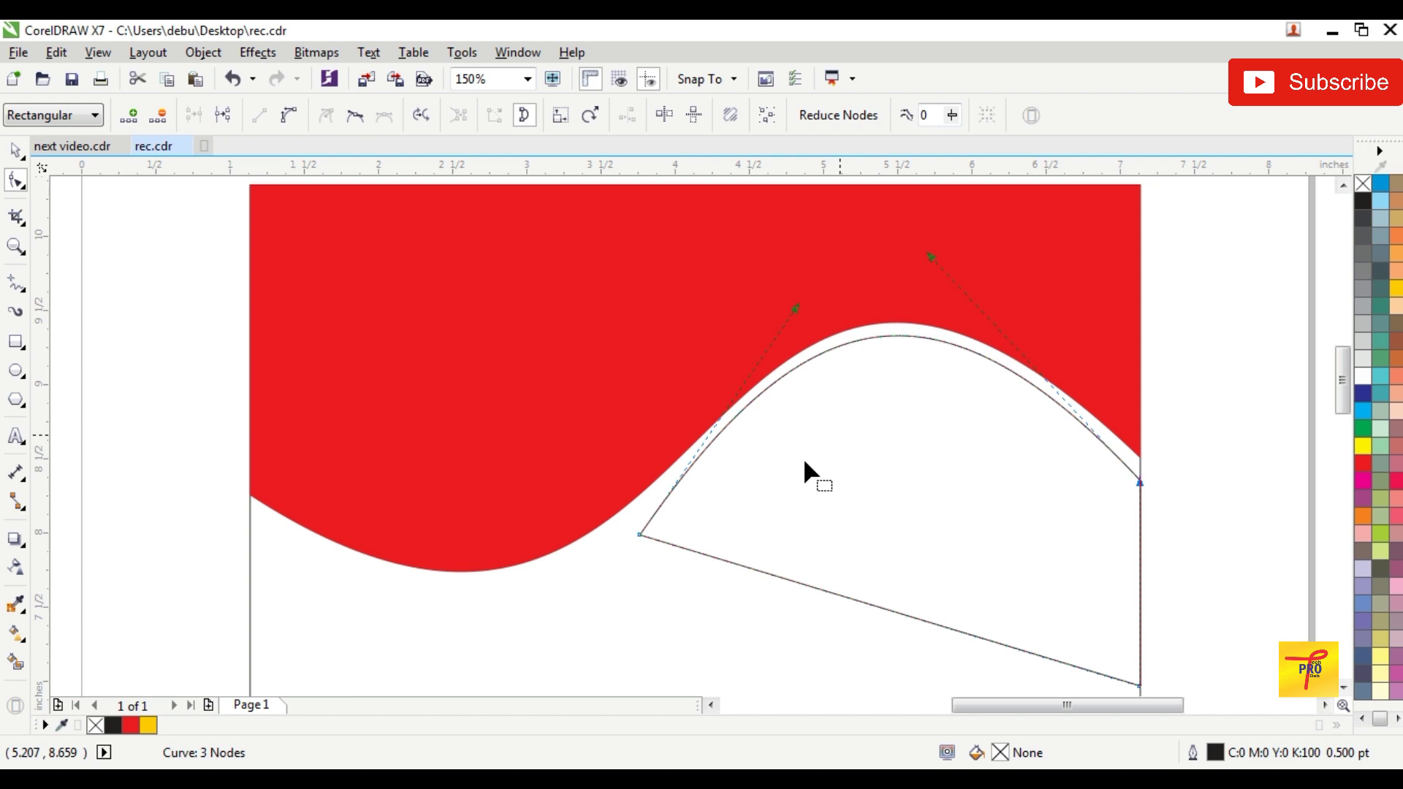
Step: Convert the slanted bottom edge to a curve and bend it into an arch
left_click(880, 606)
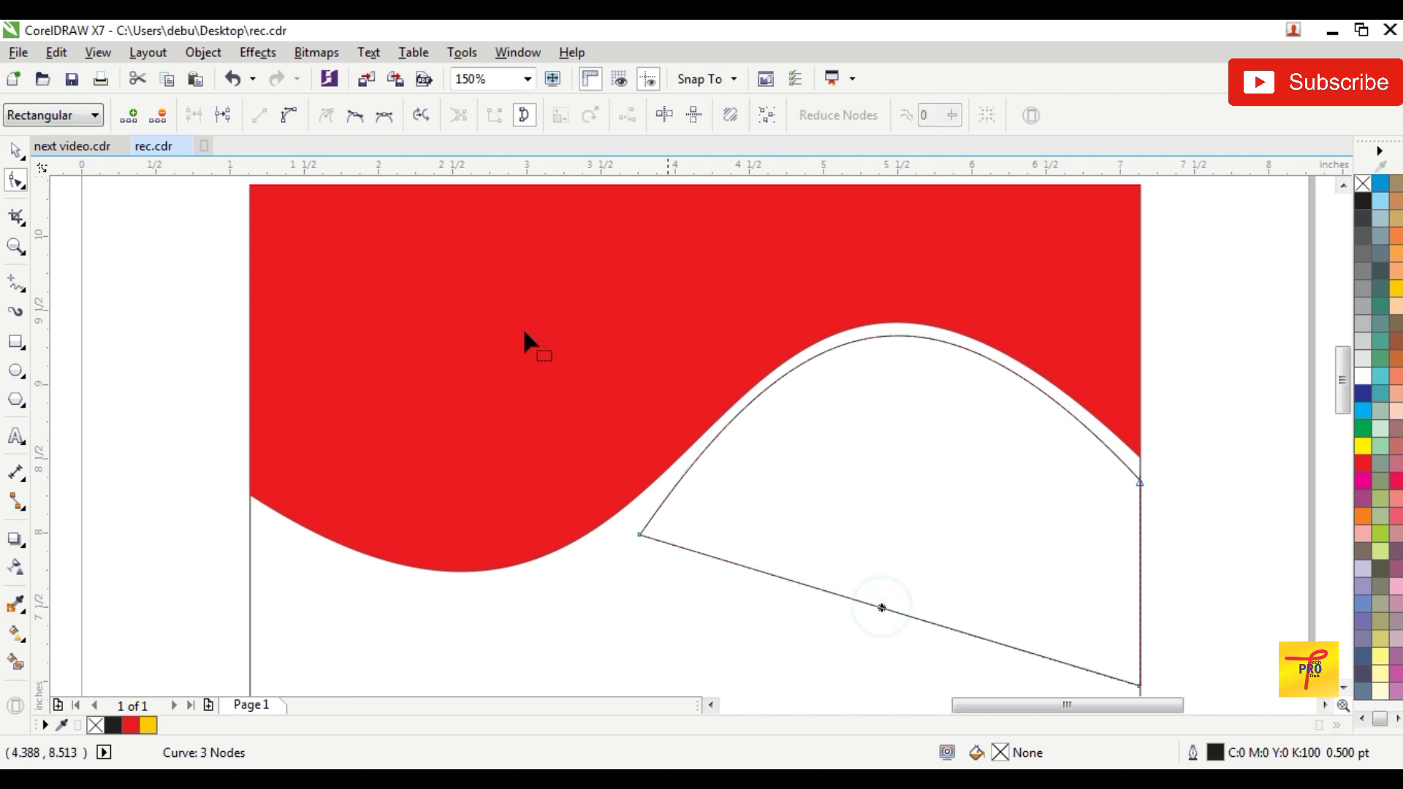
left_click(293, 111)
scroll(896, 440, "down", 2)
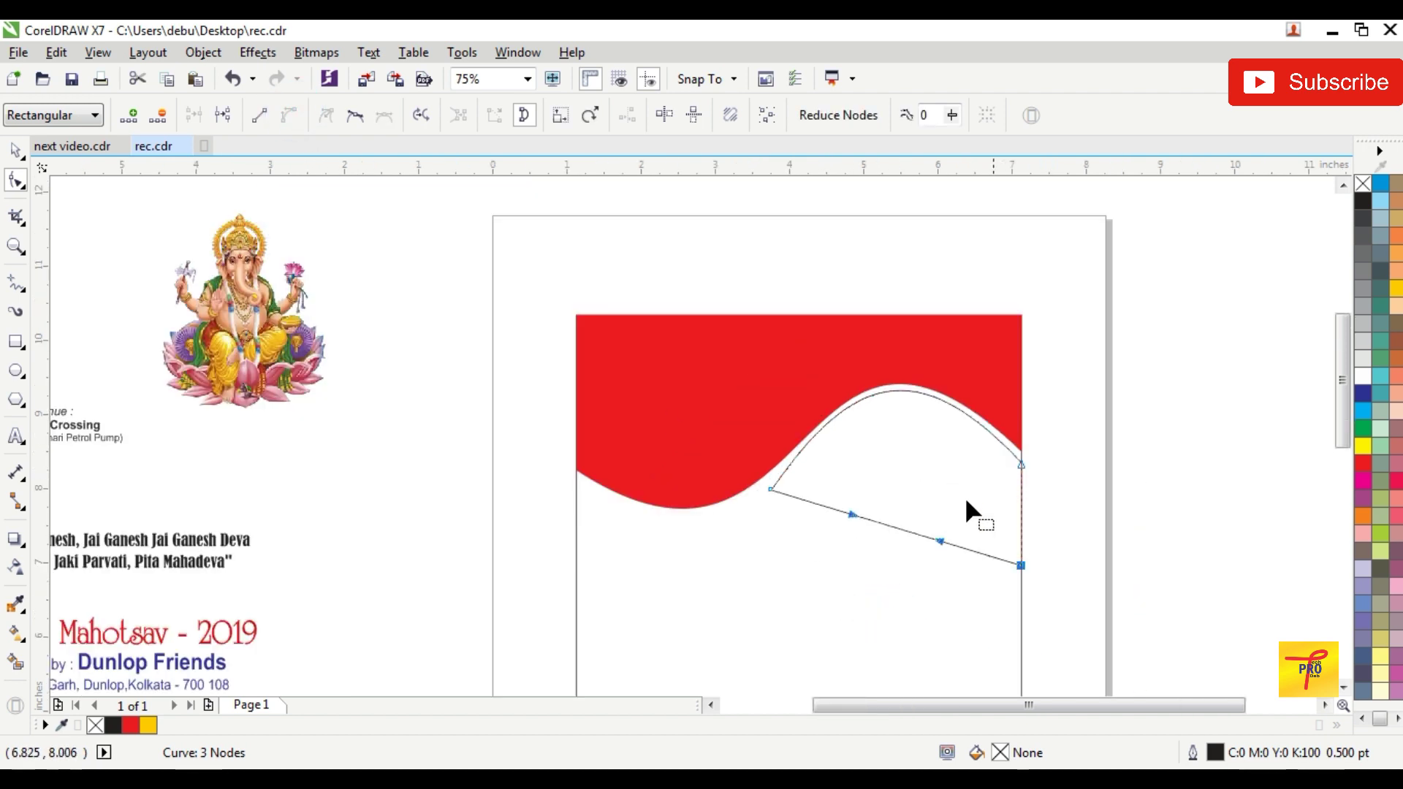
scroll(964, 496, "up", 2)
mouse_move(1146, 533)
left_mouse_down()
mouse_move(1070, 623)
mouse_move(1077, 527)
left_mouse_up()
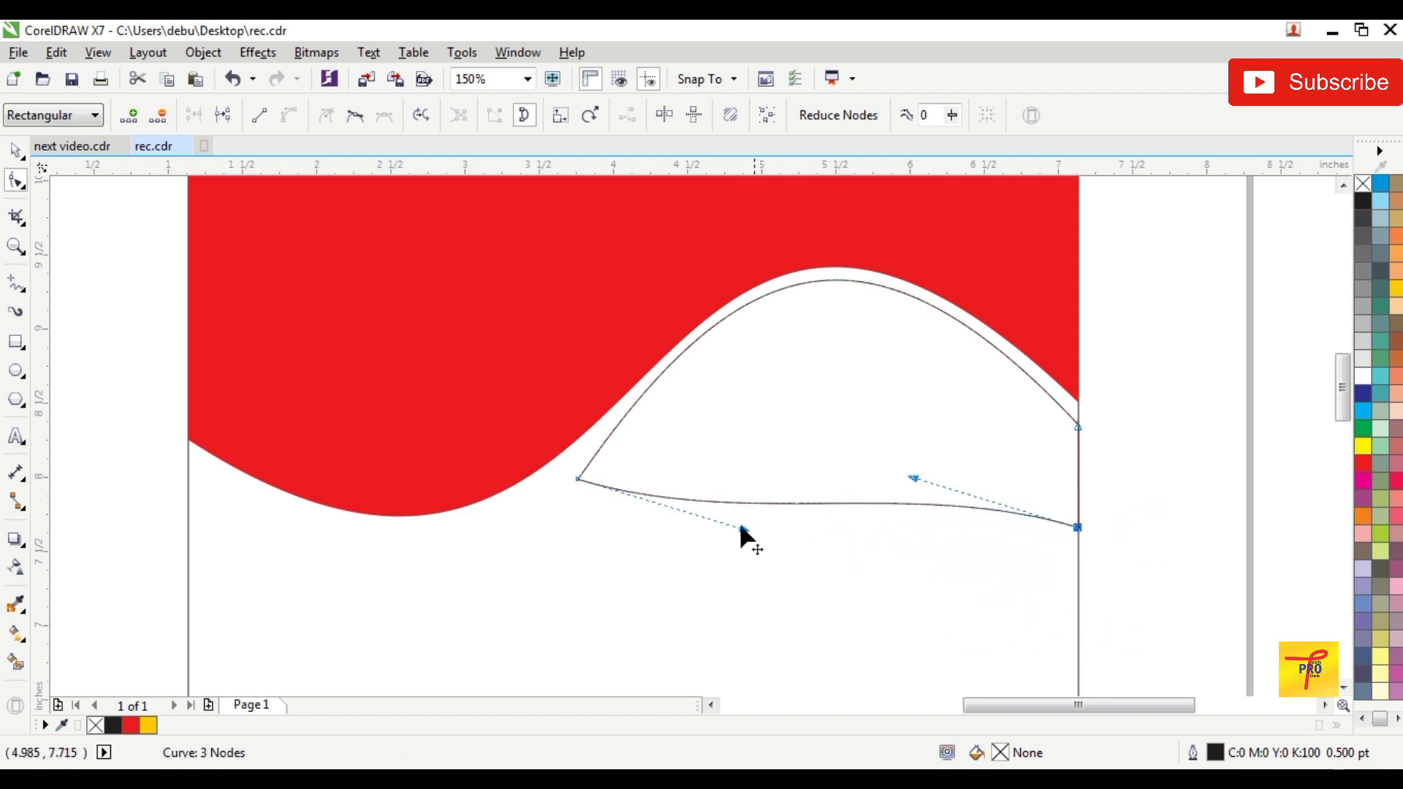
left_click_drag(749, 500, 855, 395)
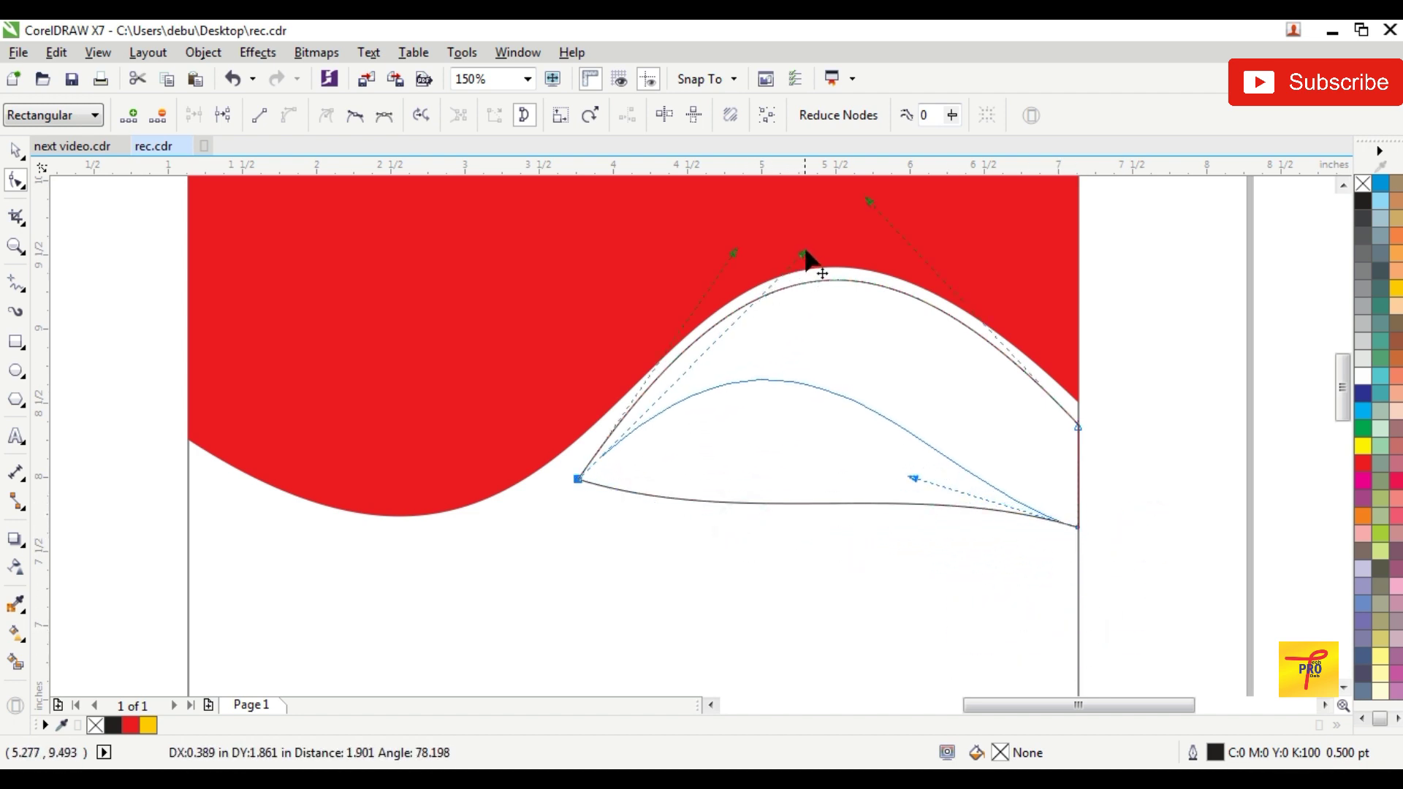
left_click_drag(913, 478, 997, 309)
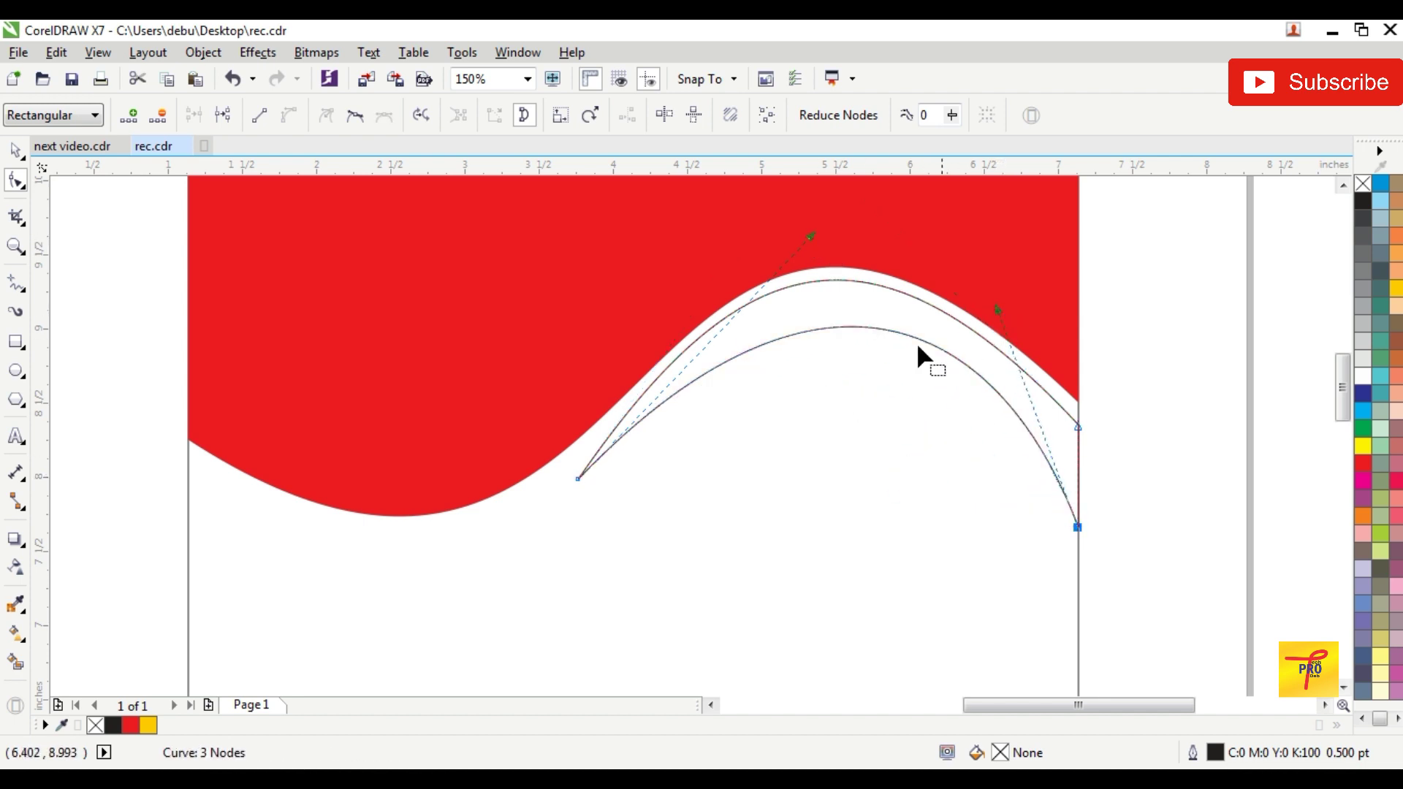
Step: Refine the arch's start point and outer curve to fit the white gap under the wave
scroll(612, 454, "up", 1)
left_click_drag(559, 496, 545, 485)
scroll(606, 482, "down", 1)
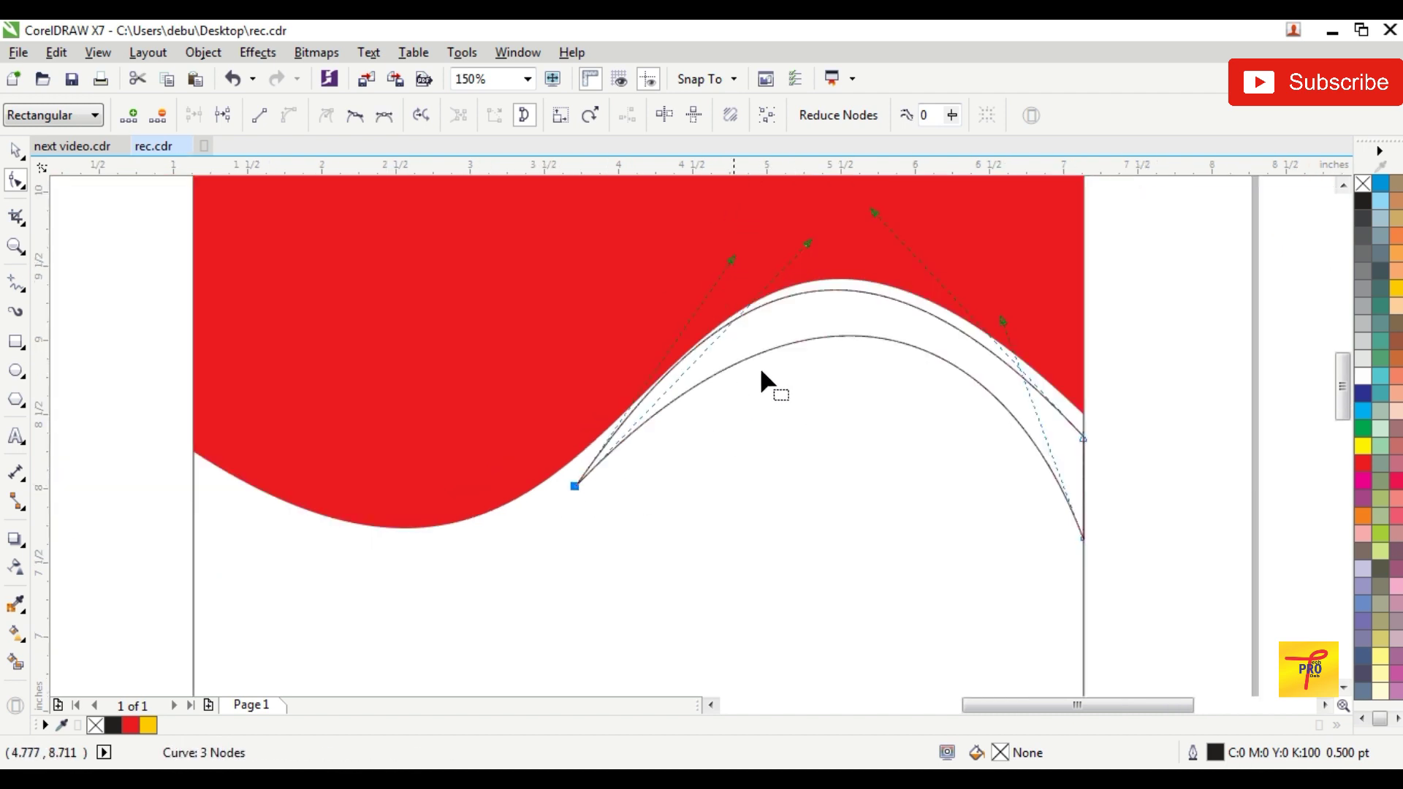
scroll(700, 333, "up", 1)
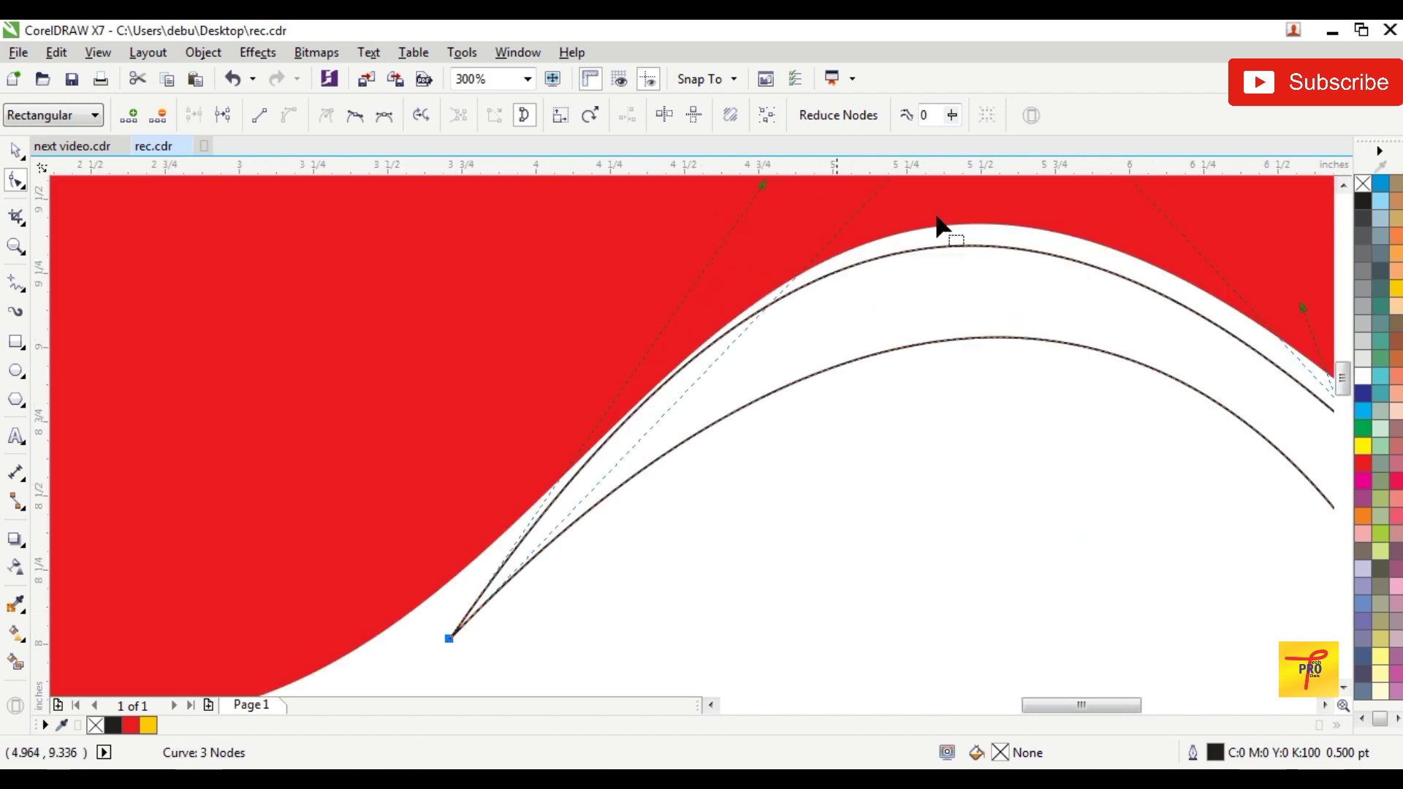
scroll(937, 219, "down", 1)
scroll(953, 206, "up", 1)
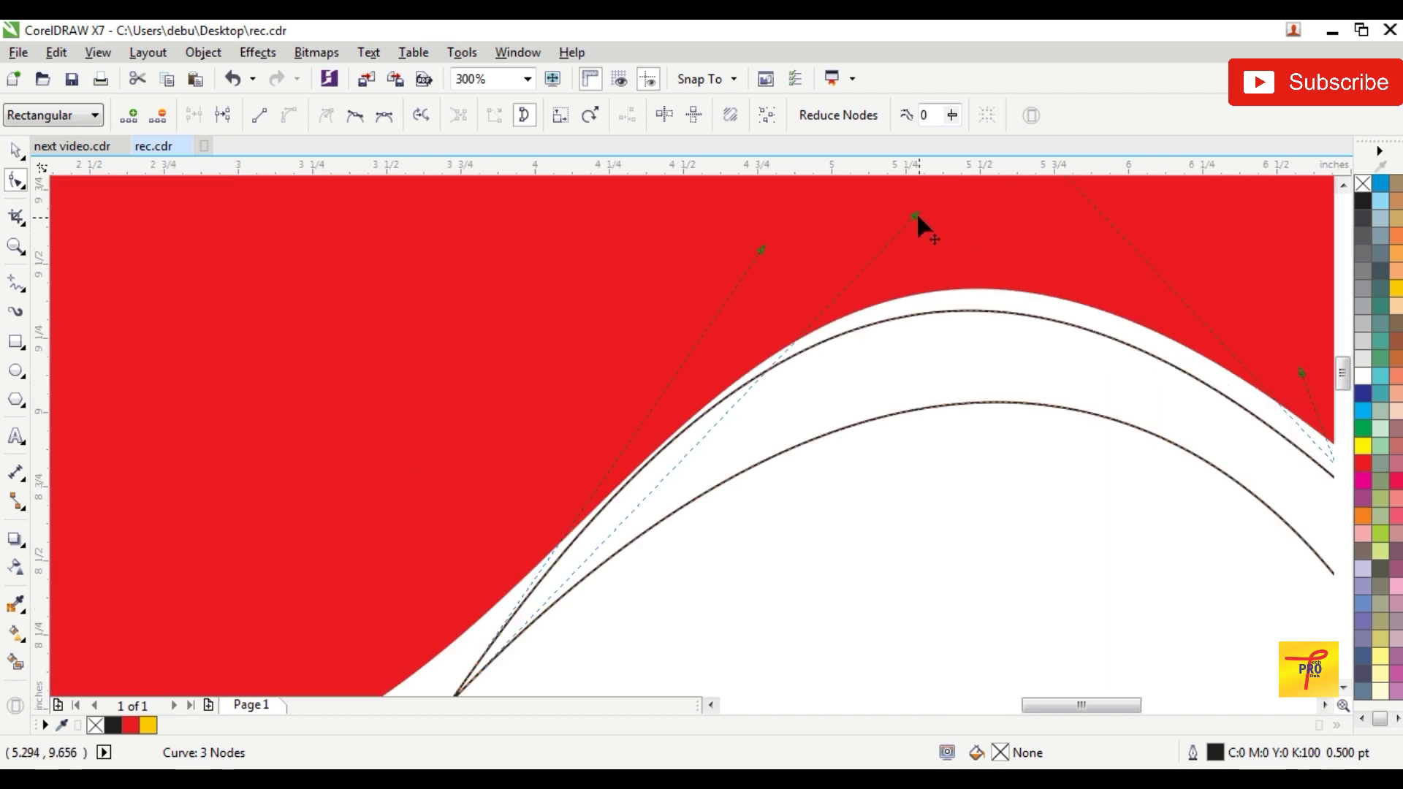
left_click_drag(916, 216, 948, 238)
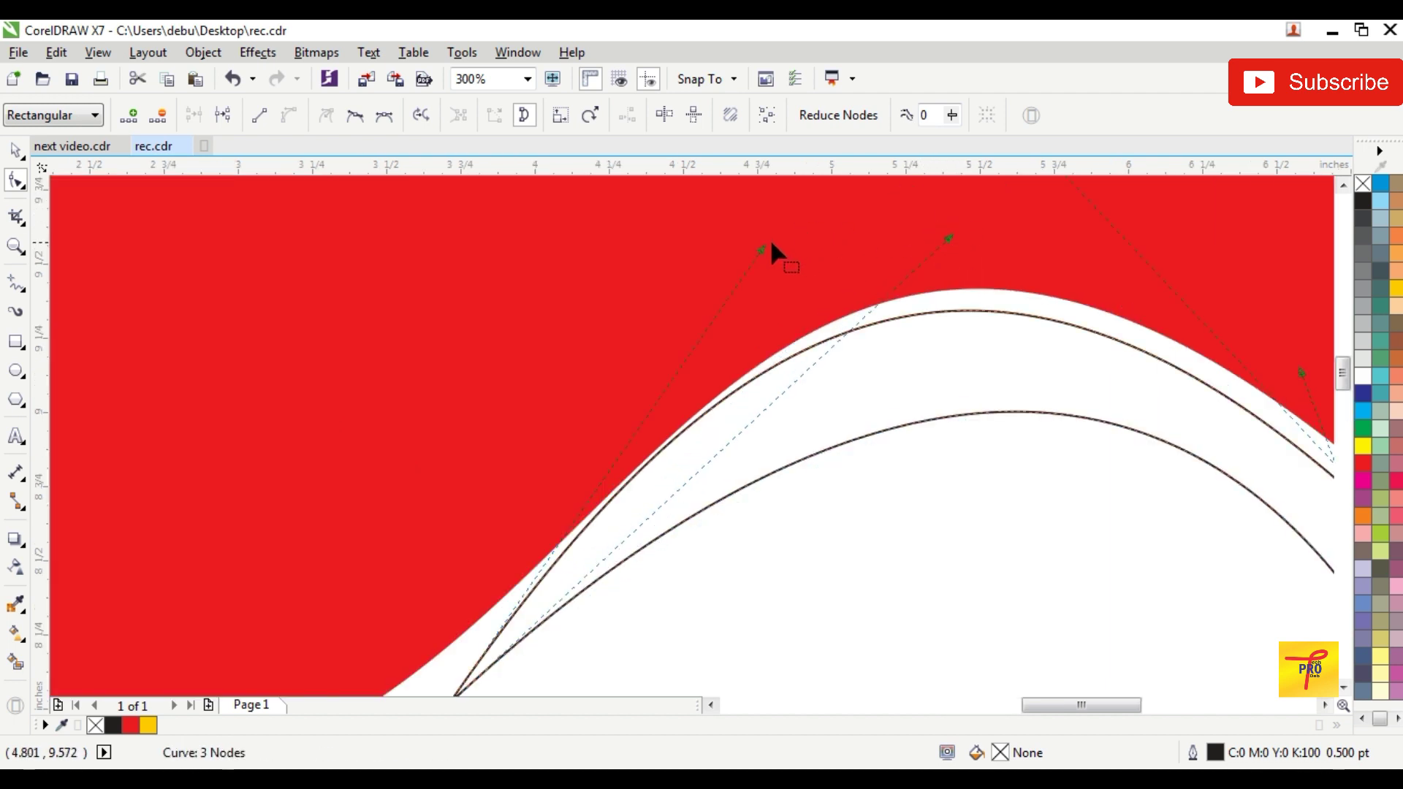
left_click_drag(762, 252, 807, 260)
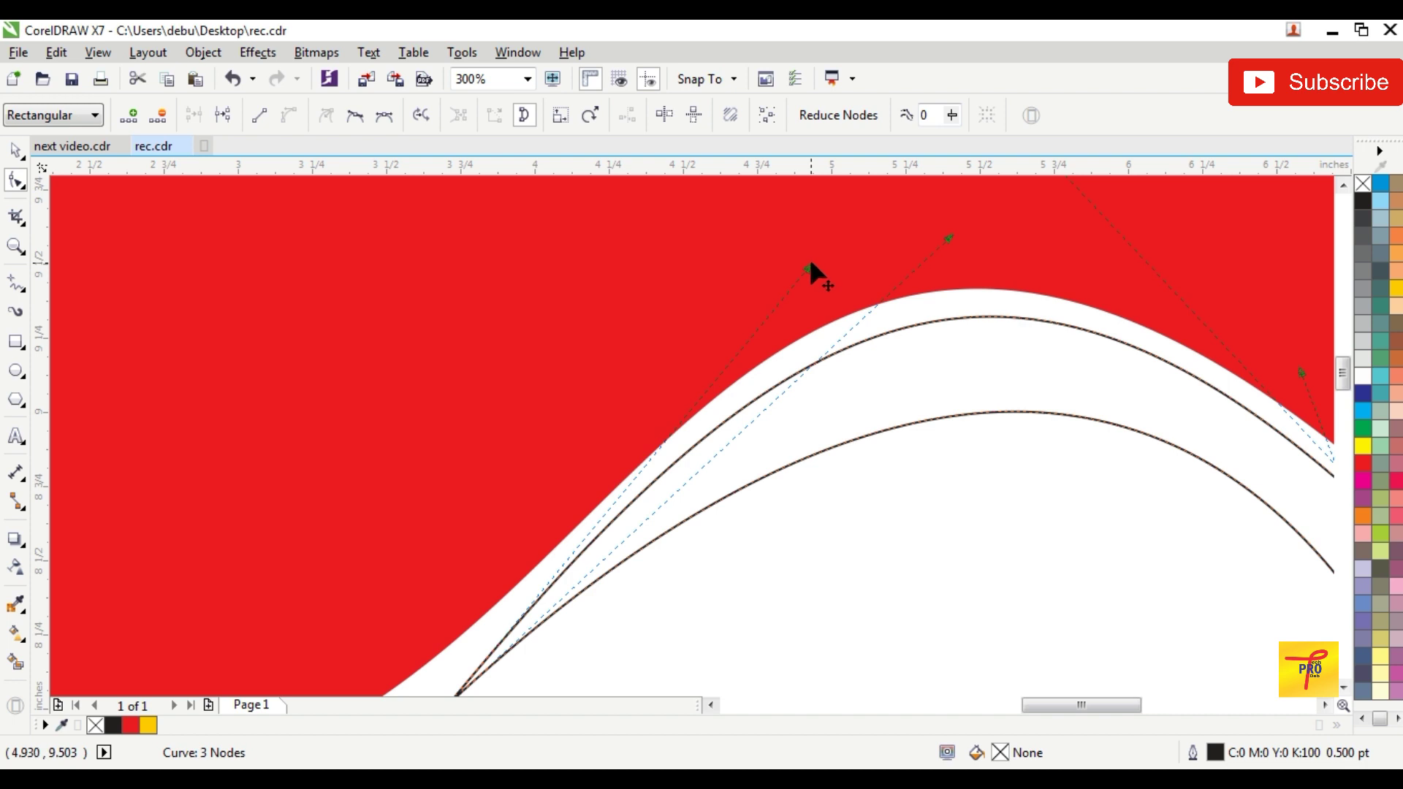
scroll(808, 256, "down", 1)
scroll(936, 292, "up", 1)
left_click_drag(876, 294, 870, 290)
Step: Fill the arch shape with black
scroll(944, 319, "down", 1)
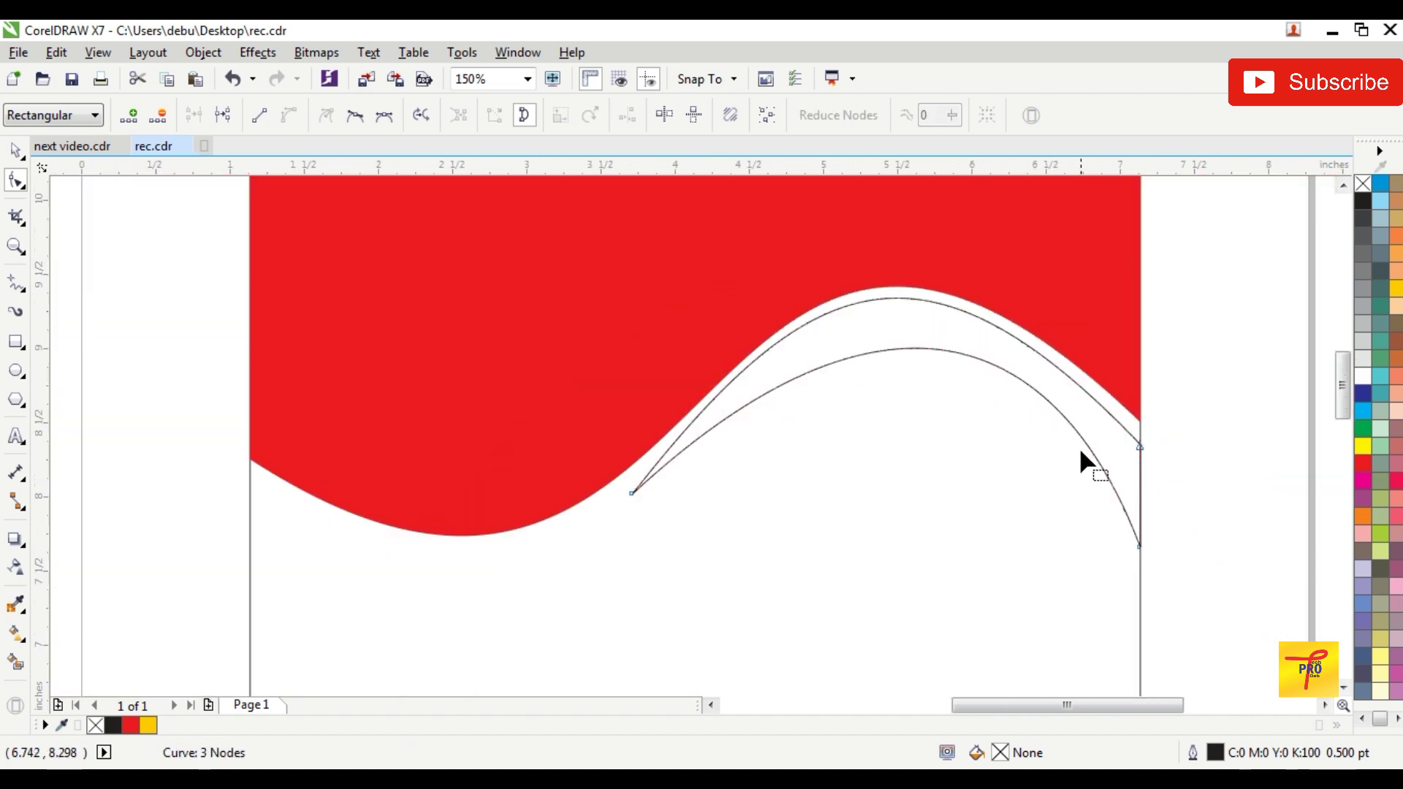
scroll(1080, 457, "down", 1)
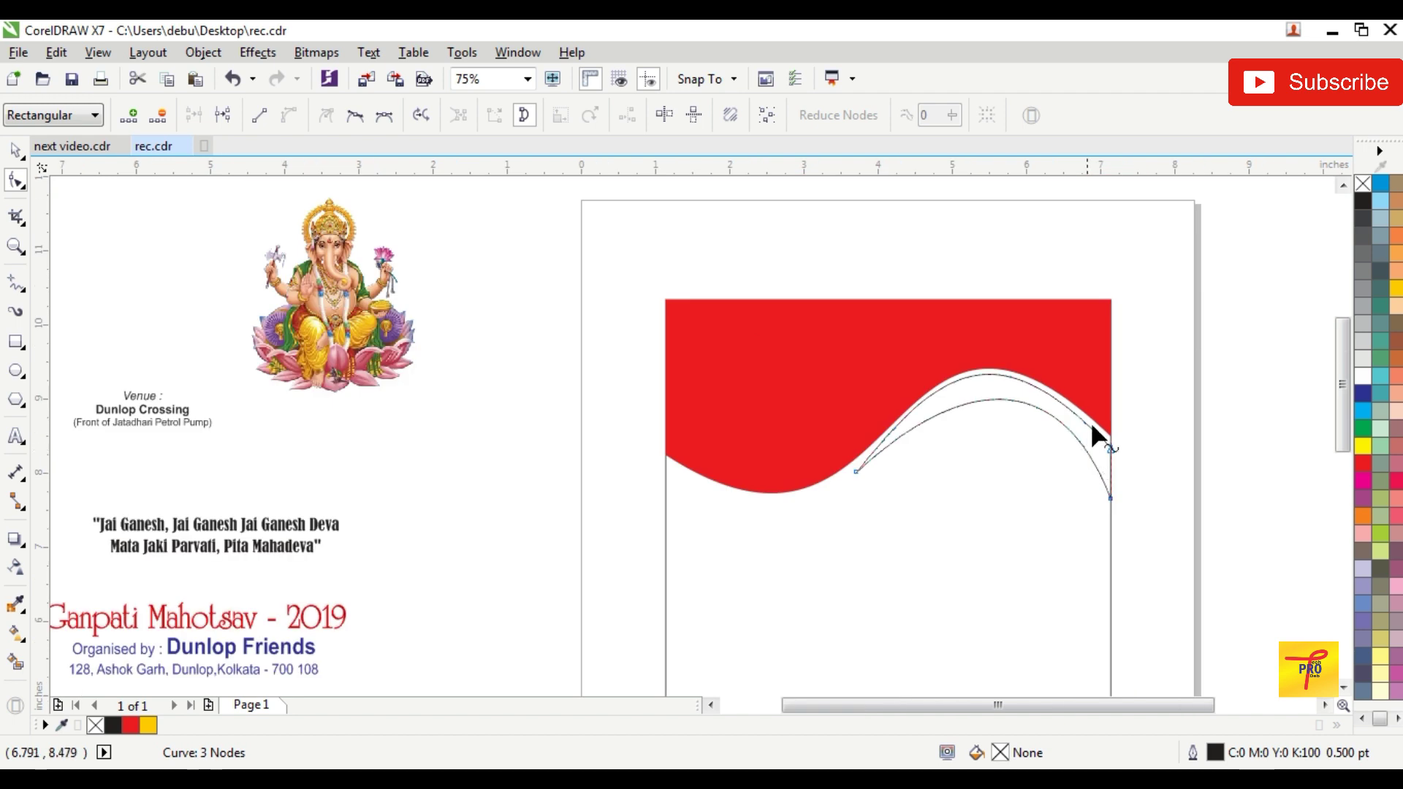
left_click(1363, 197)
Step: Remove the black arch's outline and reshape its lower edge
right_click(1363, 184)
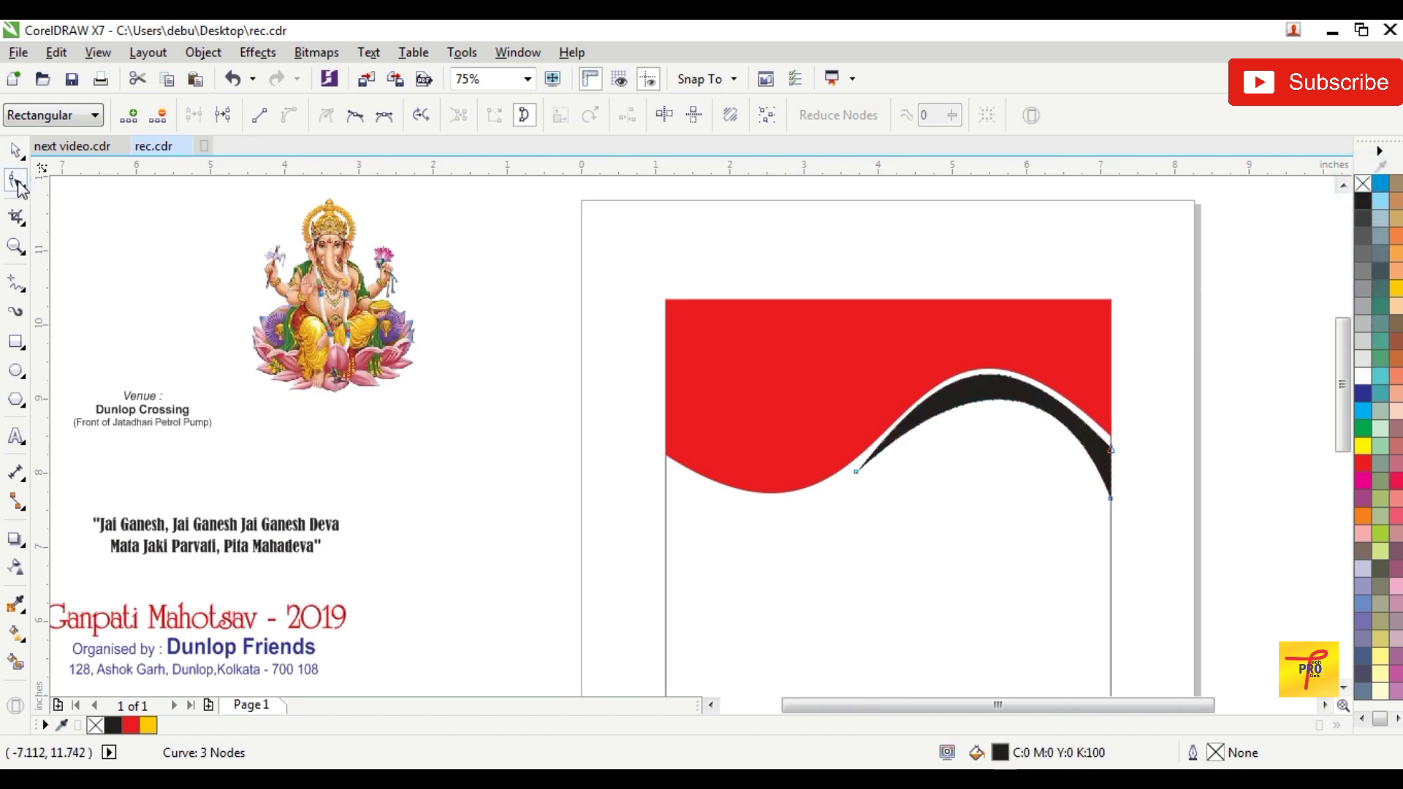
scroll(1050, 424, "up", 1)
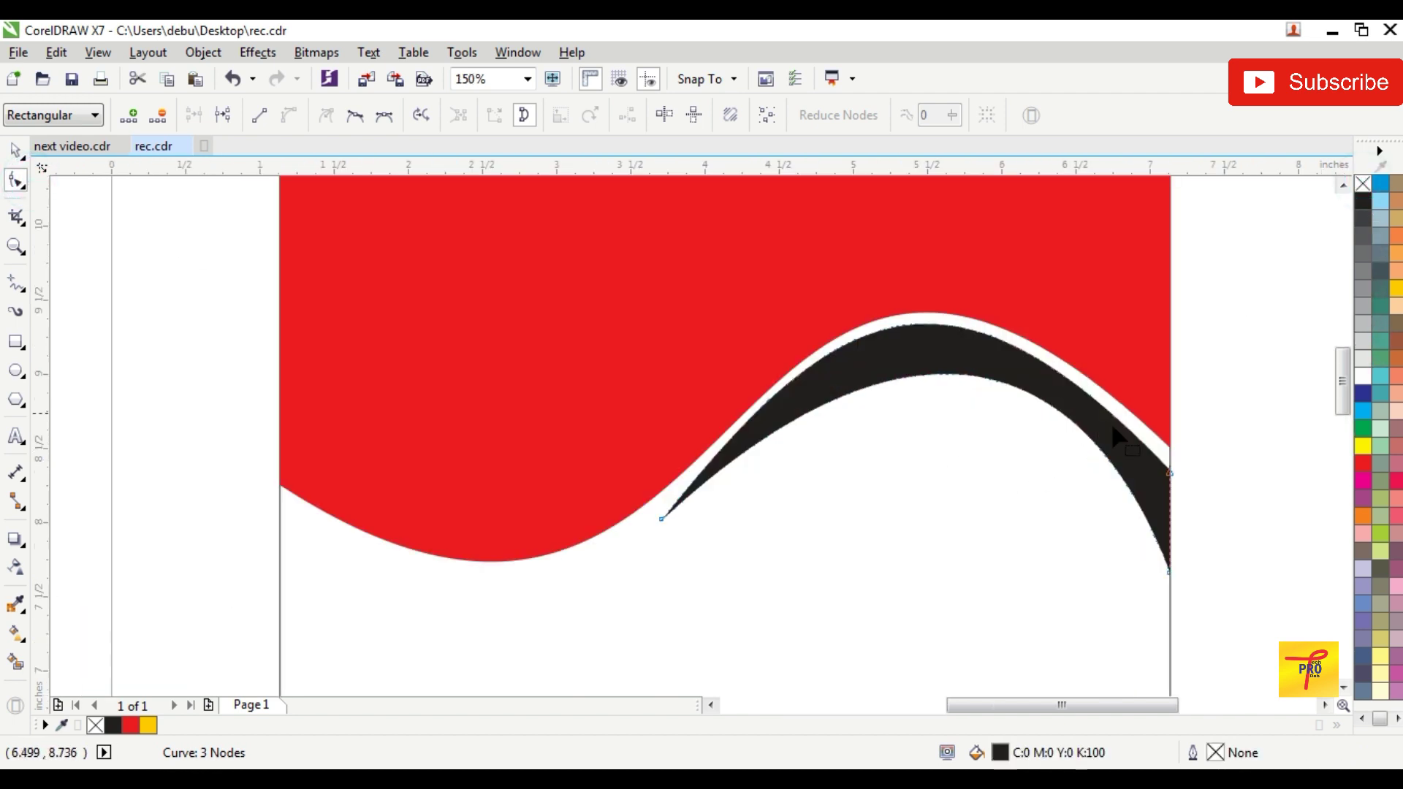
left_click(1167, 572)
left_click_drag(1088, 357, 1016, 379)
Step: Adjust the arch's bottom-right point and upper edge to leave an even white gap
scroll(1198, 442, "up", 1)
left_click(1225, 440)
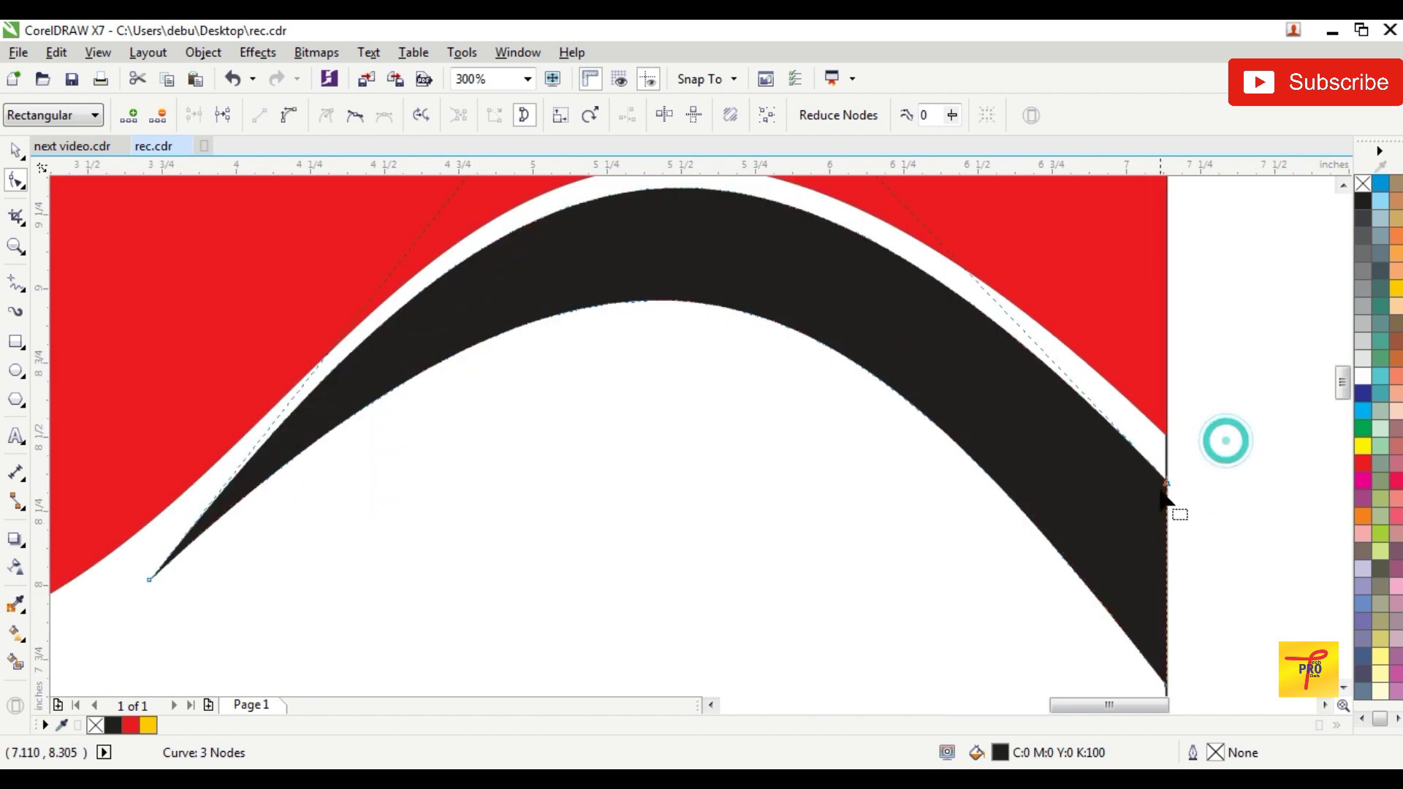
scroll(1171, 491, "down", 1)
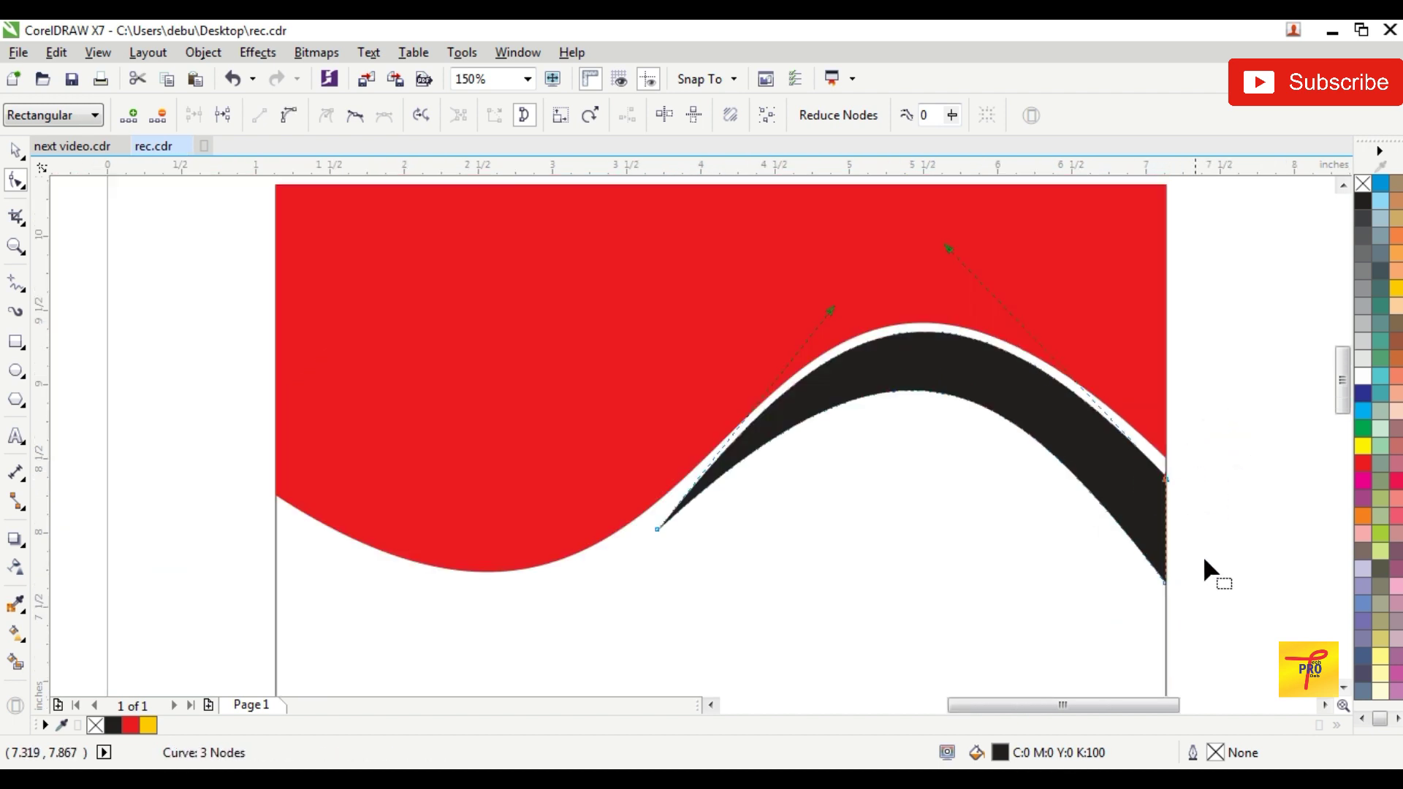
left_click_drag(1105, 602, 1105, 602)
scroll(1040, 374, "up", 1)
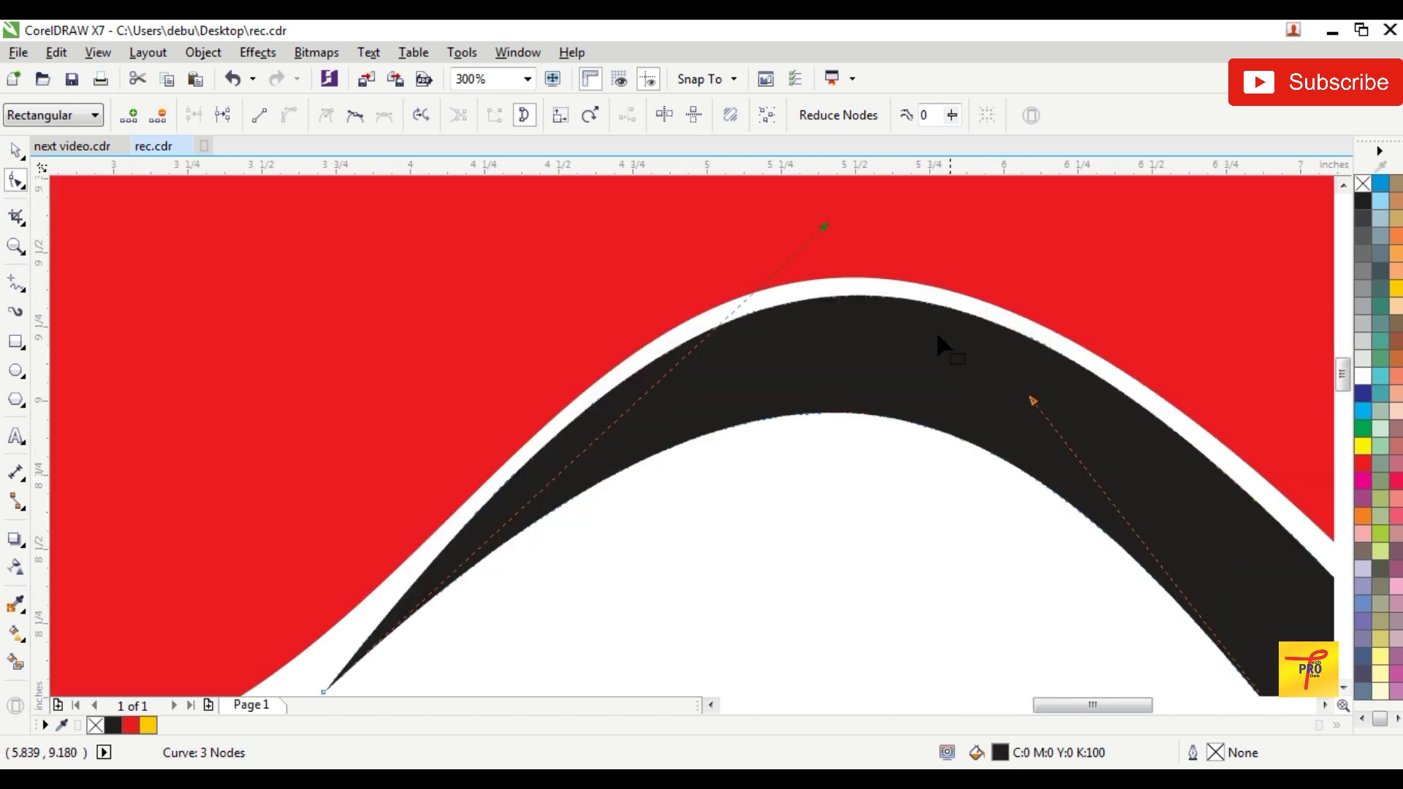
left_click_drag(886, 301, 890, 313)
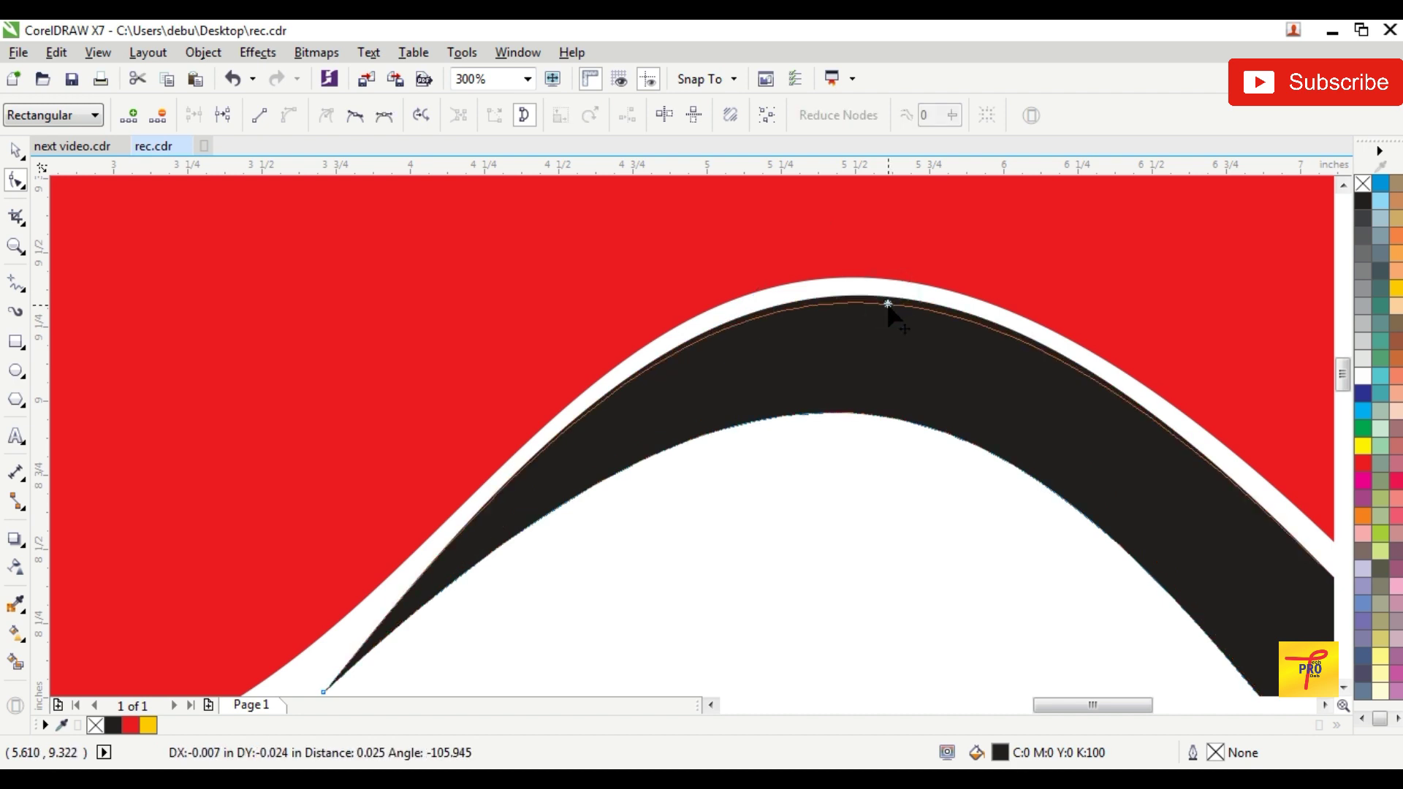
scroll(897, 311, "down", 1)
scroll(898, 310, "down", 1)
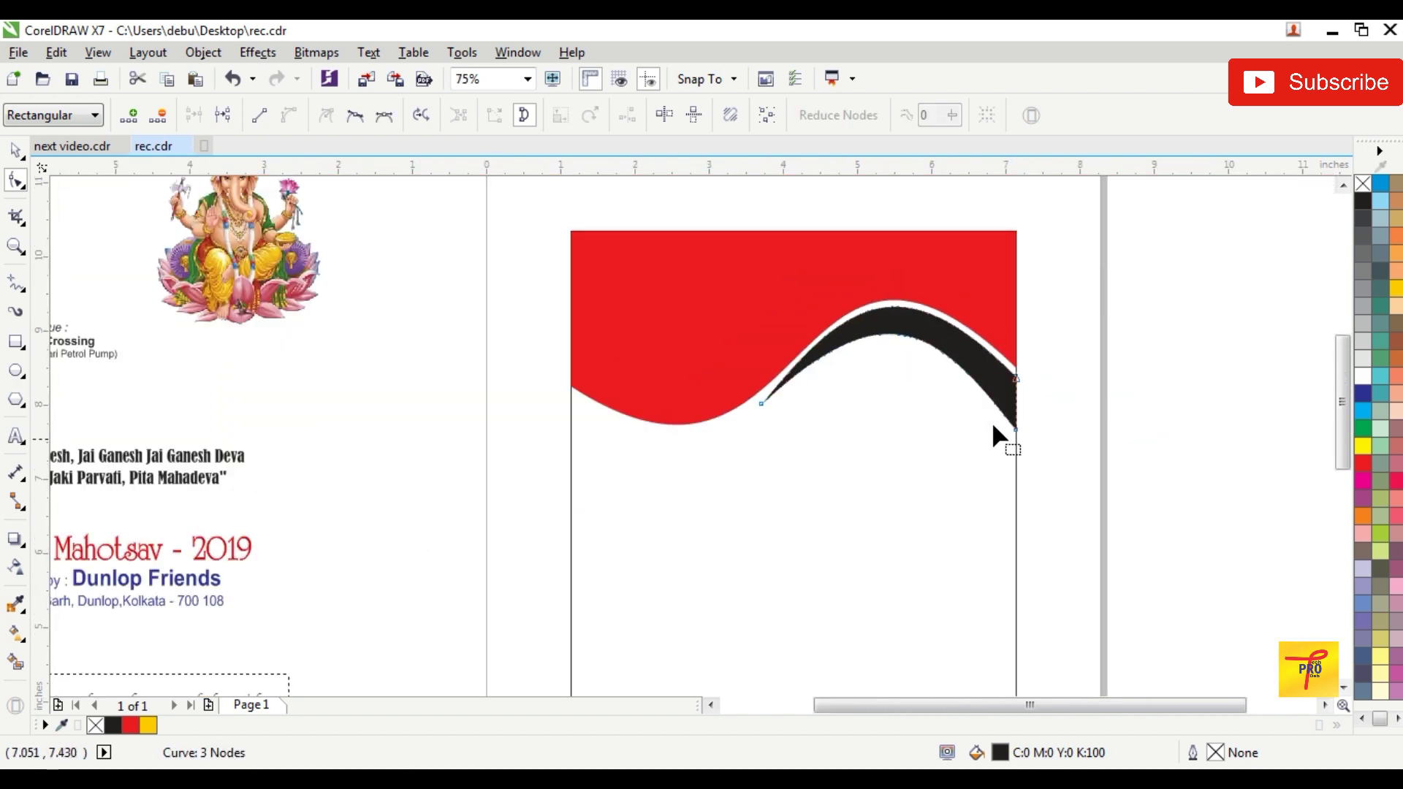
Step: Deselect the arch and draw a new rectangle below it
left_click(14, 150)
left_click(394, 279)
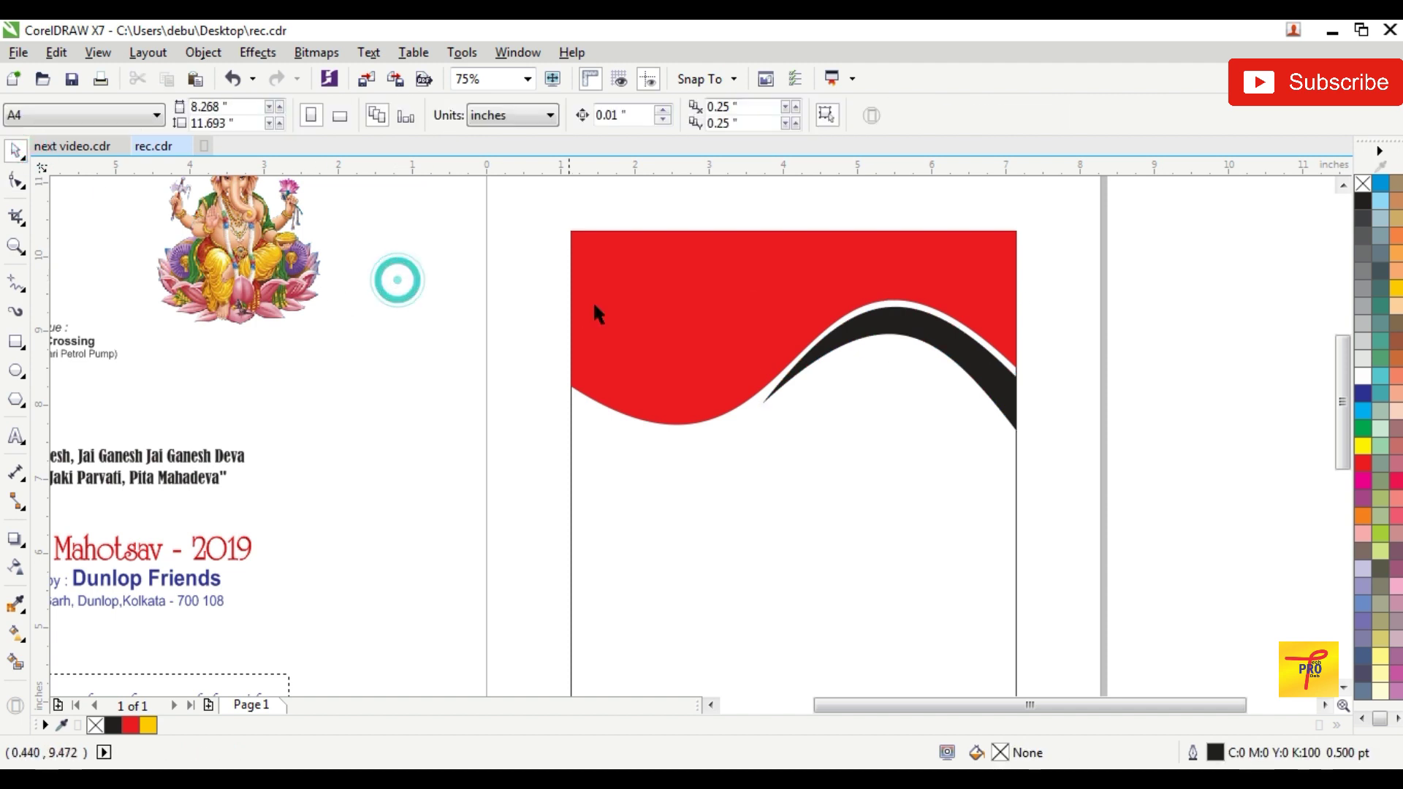
scroll(593, 306, "down", 1)
scroll(768, 338, "up", 1)
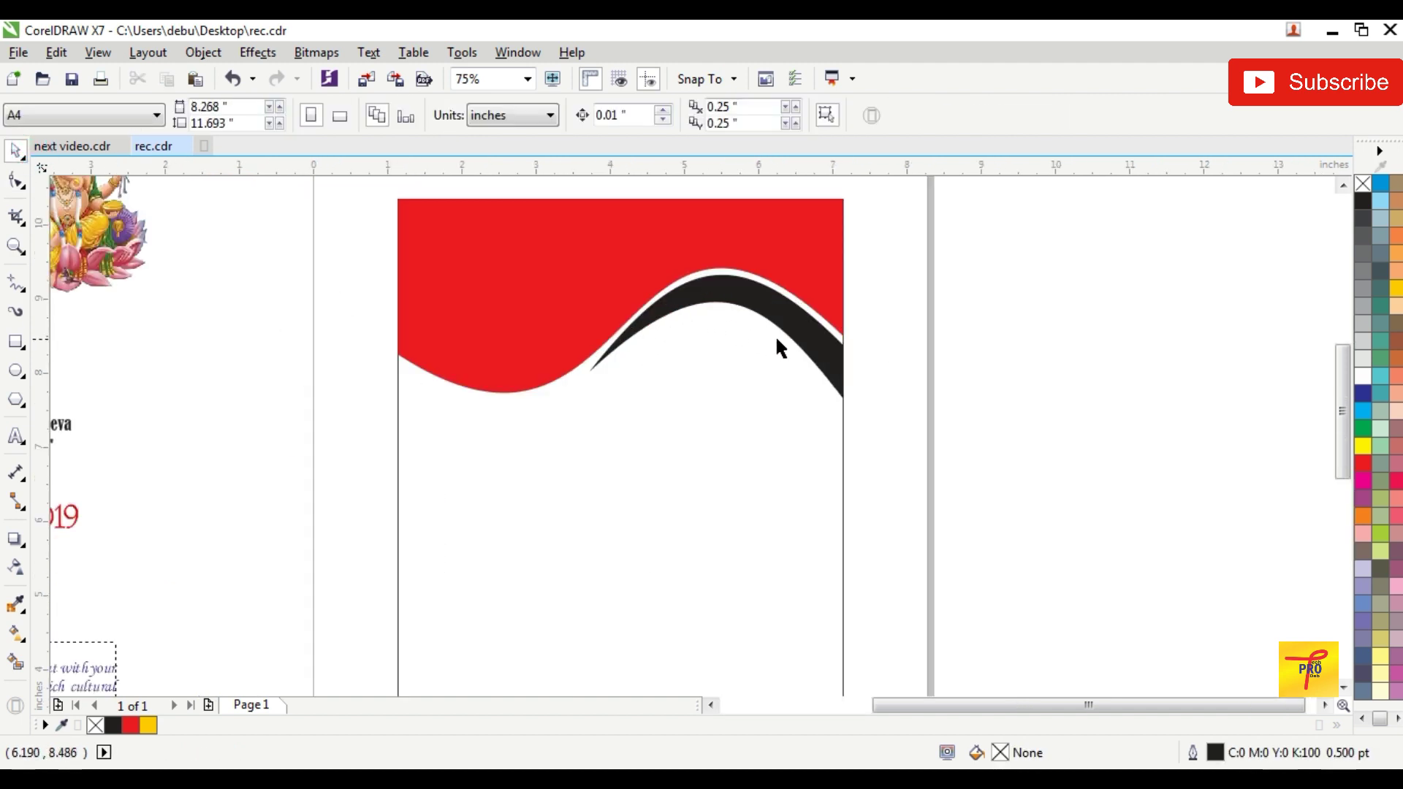
left_click(13, 343)
scroll(723, 336, "up", 1)
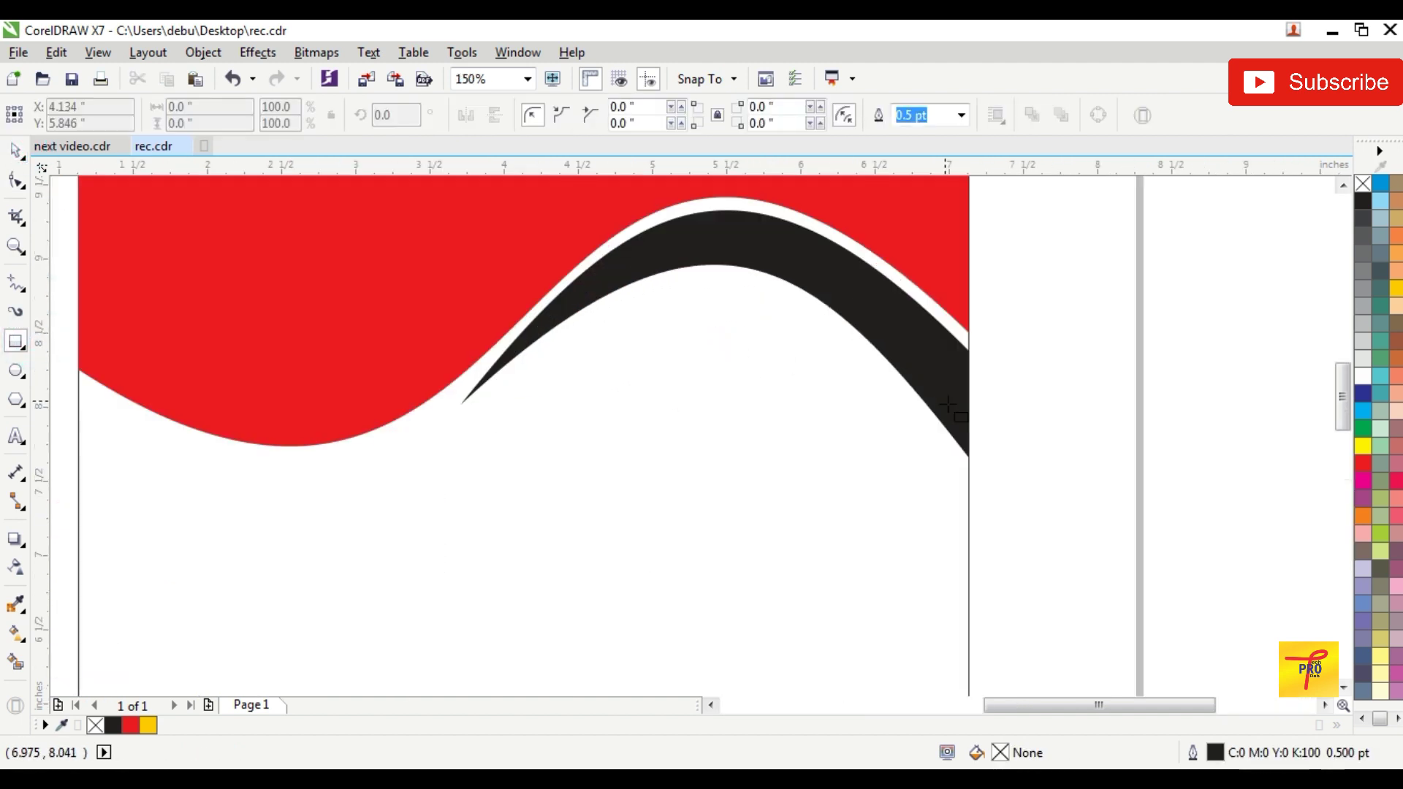
mouse_move(971, 404)
left_mouse_down()
mouse_move(897, 511)
mouse_move(486, 507)
left_mouse_up()
Step: Move the new rectangle lower on the page
scroll(726, 400, "up", 1)
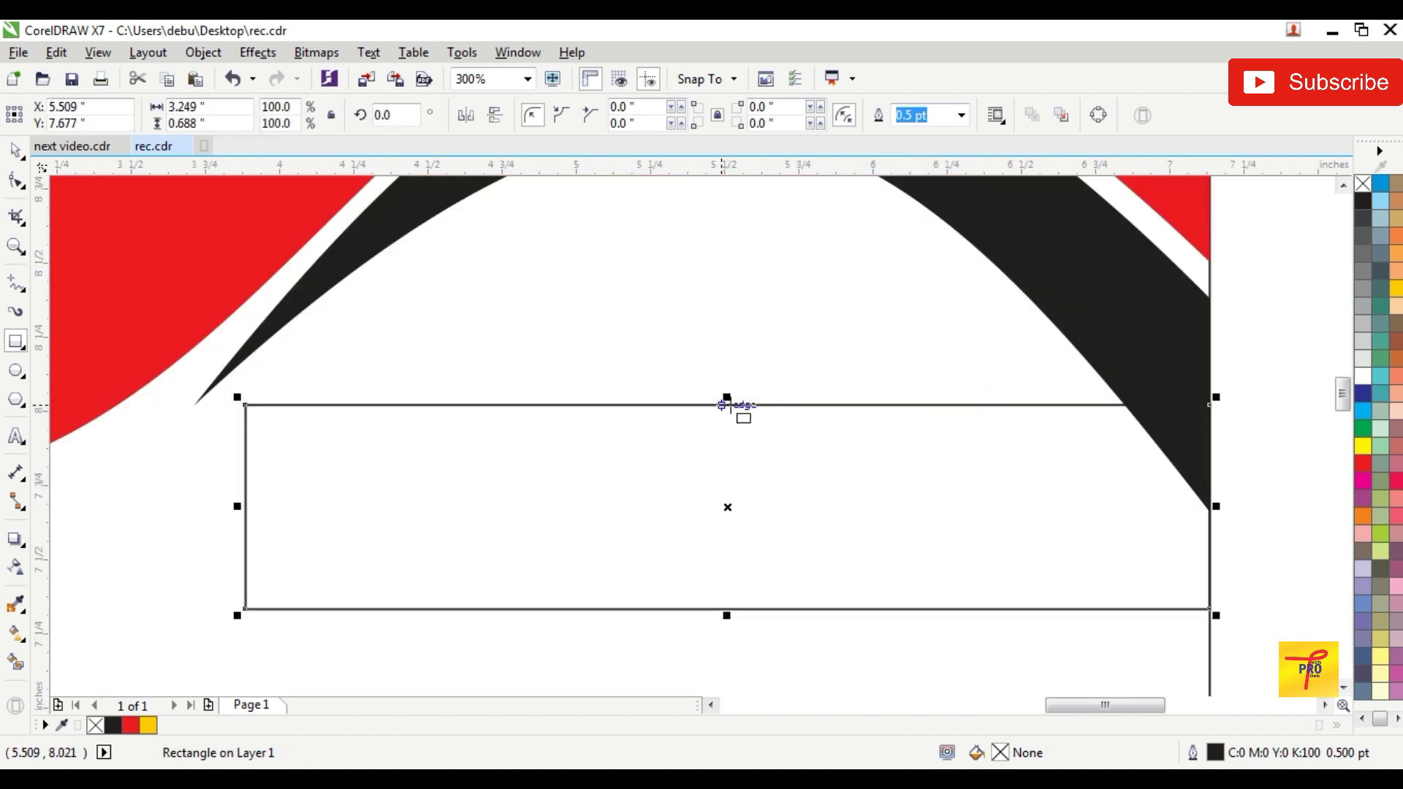
left_click(16, 153)
scroll(842, 312, "down", 1)
scroll(864, 335, "up", 1)
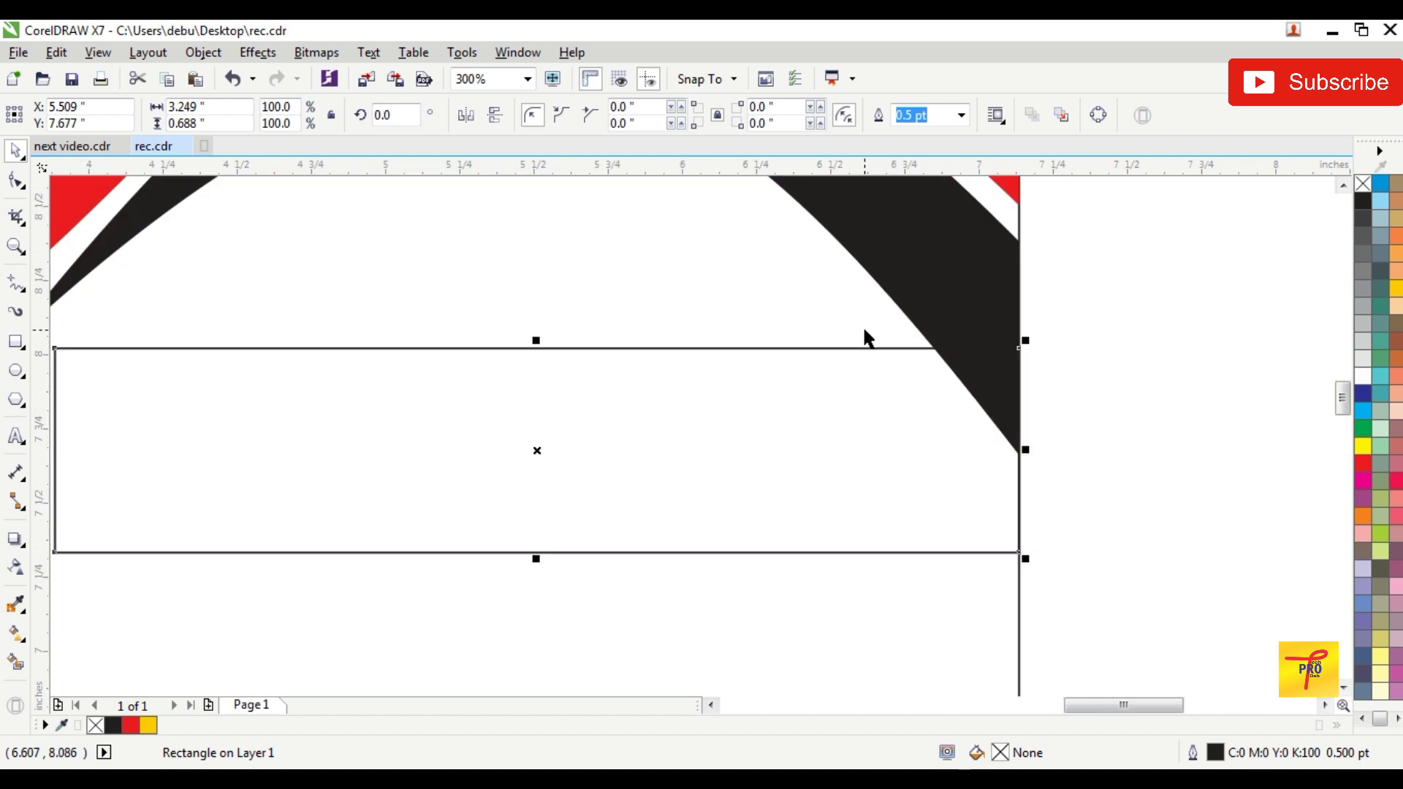
left_click_drag(862, 345, 882, 455)
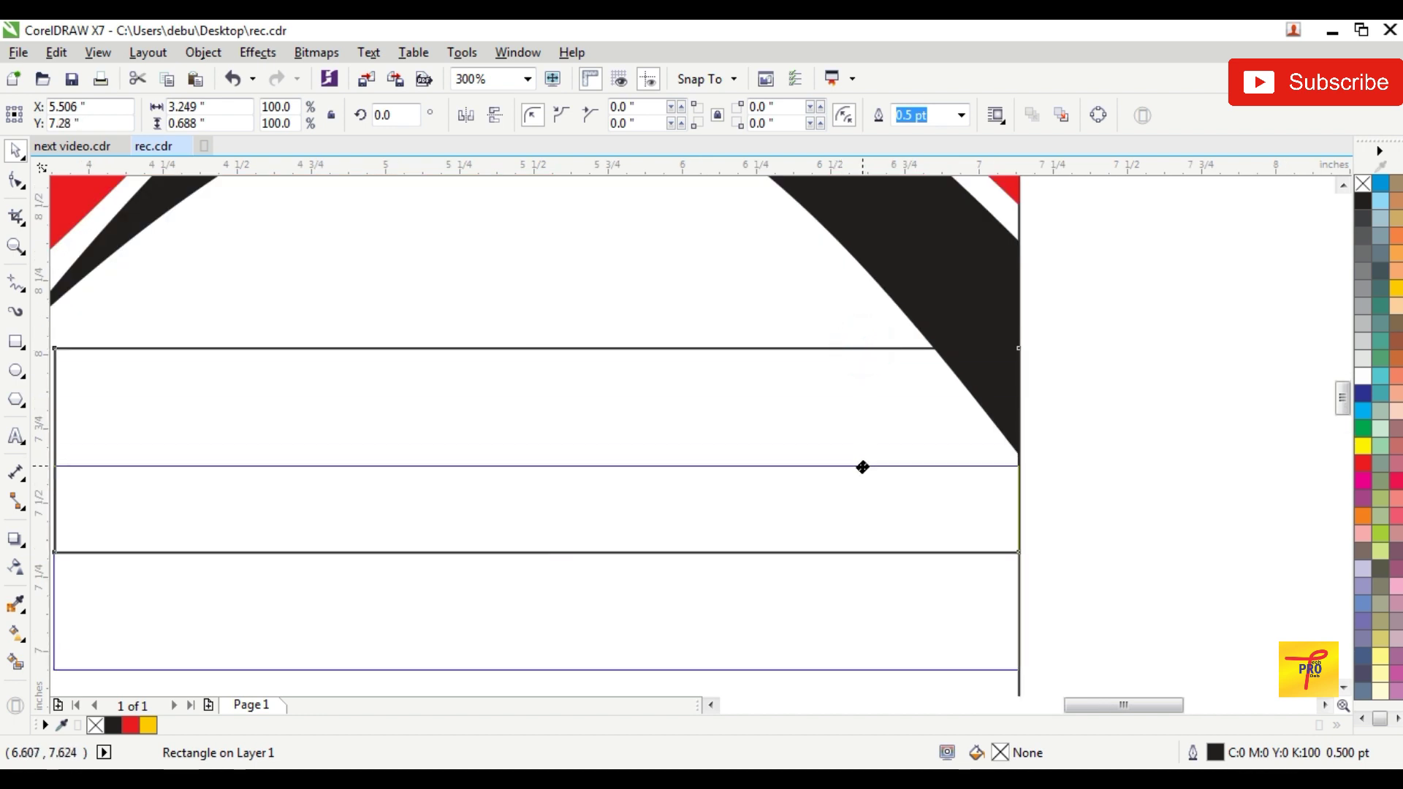
Step: Select the rectangle alone and convert it to curves for node editing
scroll(972, 454, "down", 2)
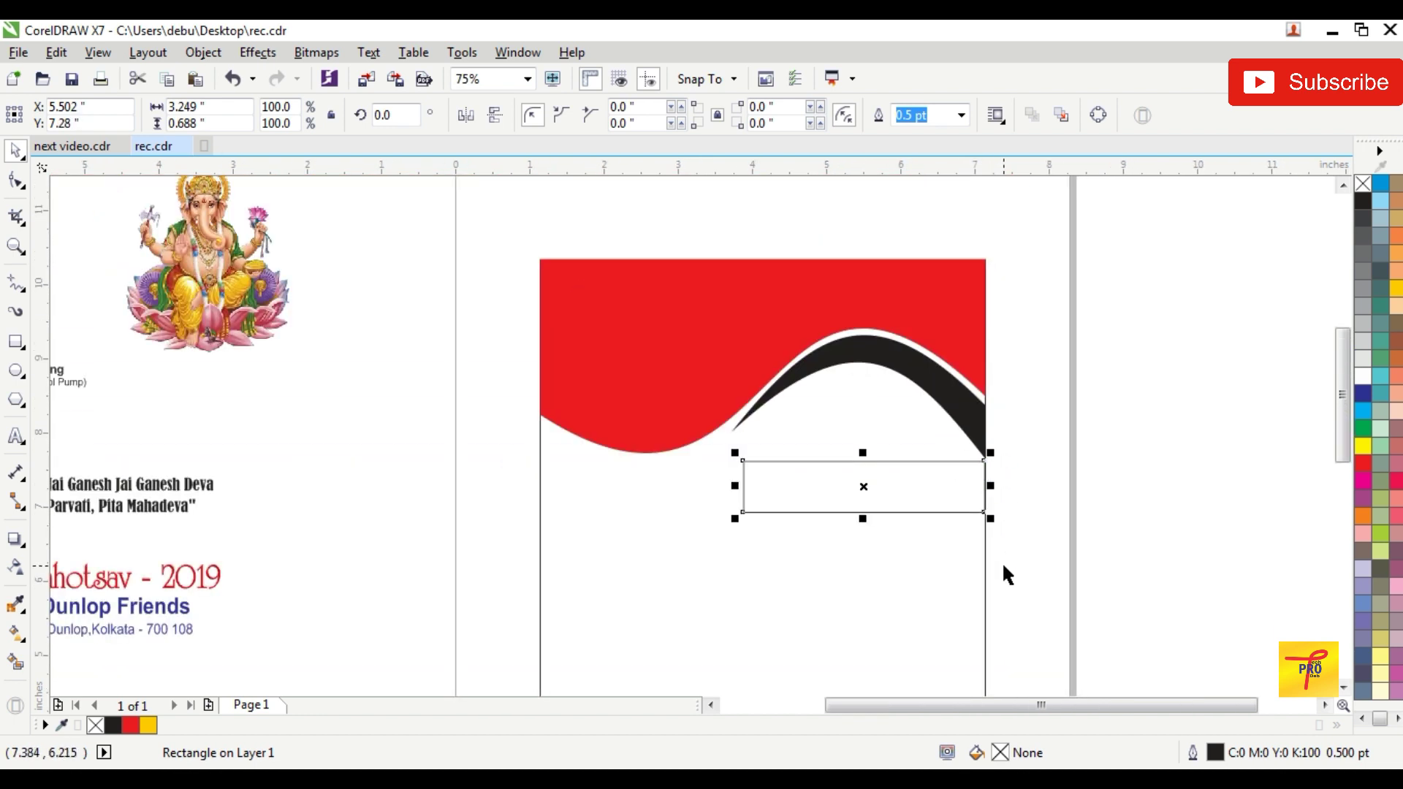
left_click(984, 568, "shift")
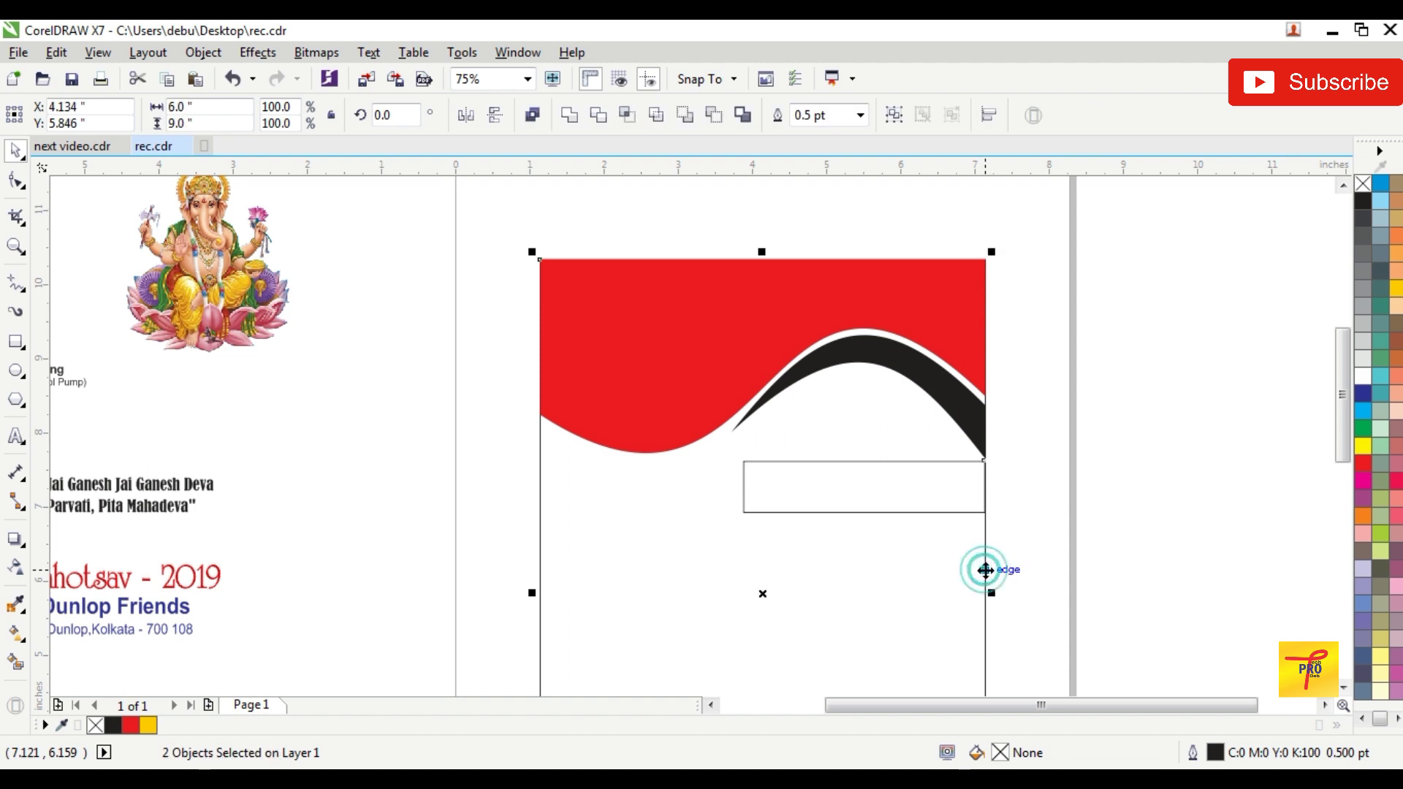
left_click(1124, 445)
left_click(817, 459)
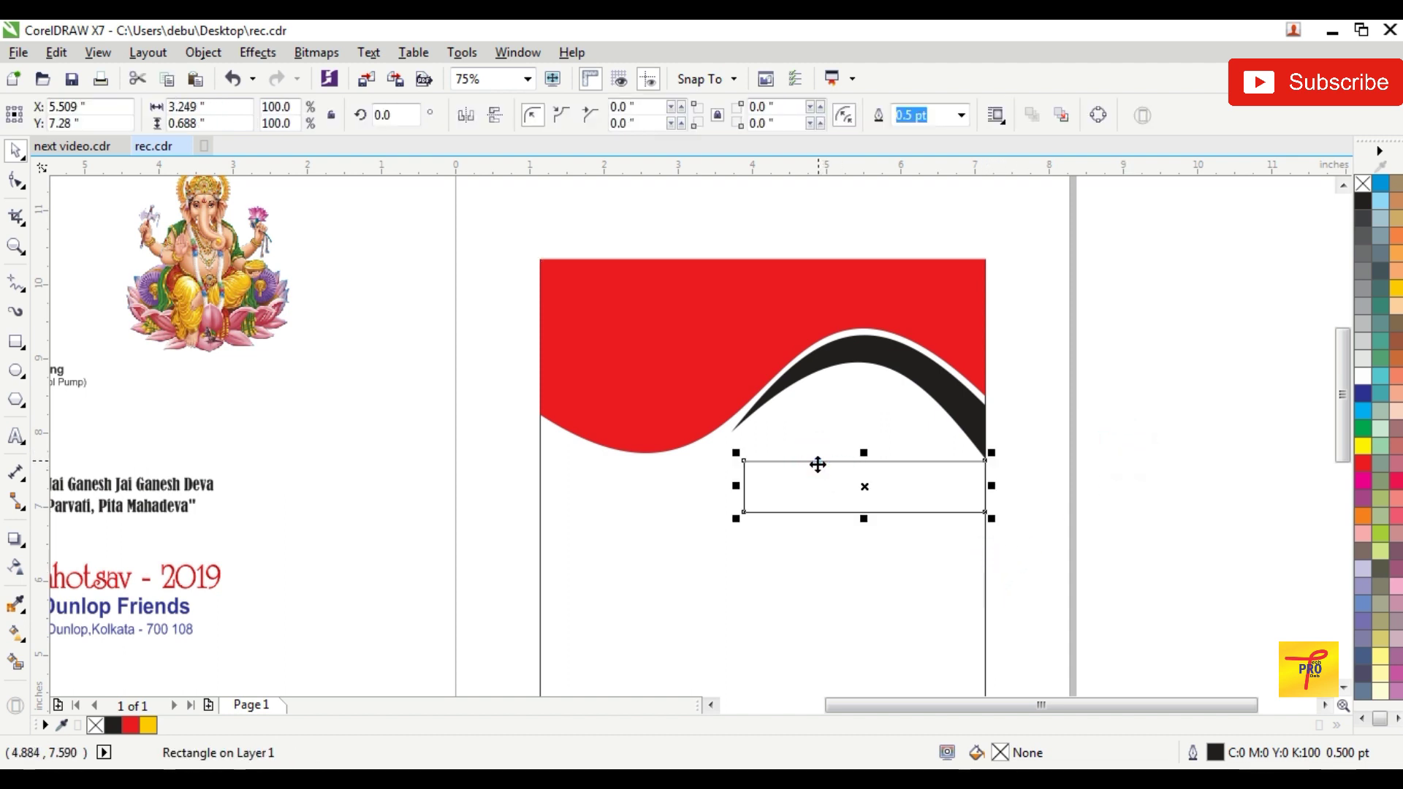
right_click(817, 464)
left_click(895, 298)
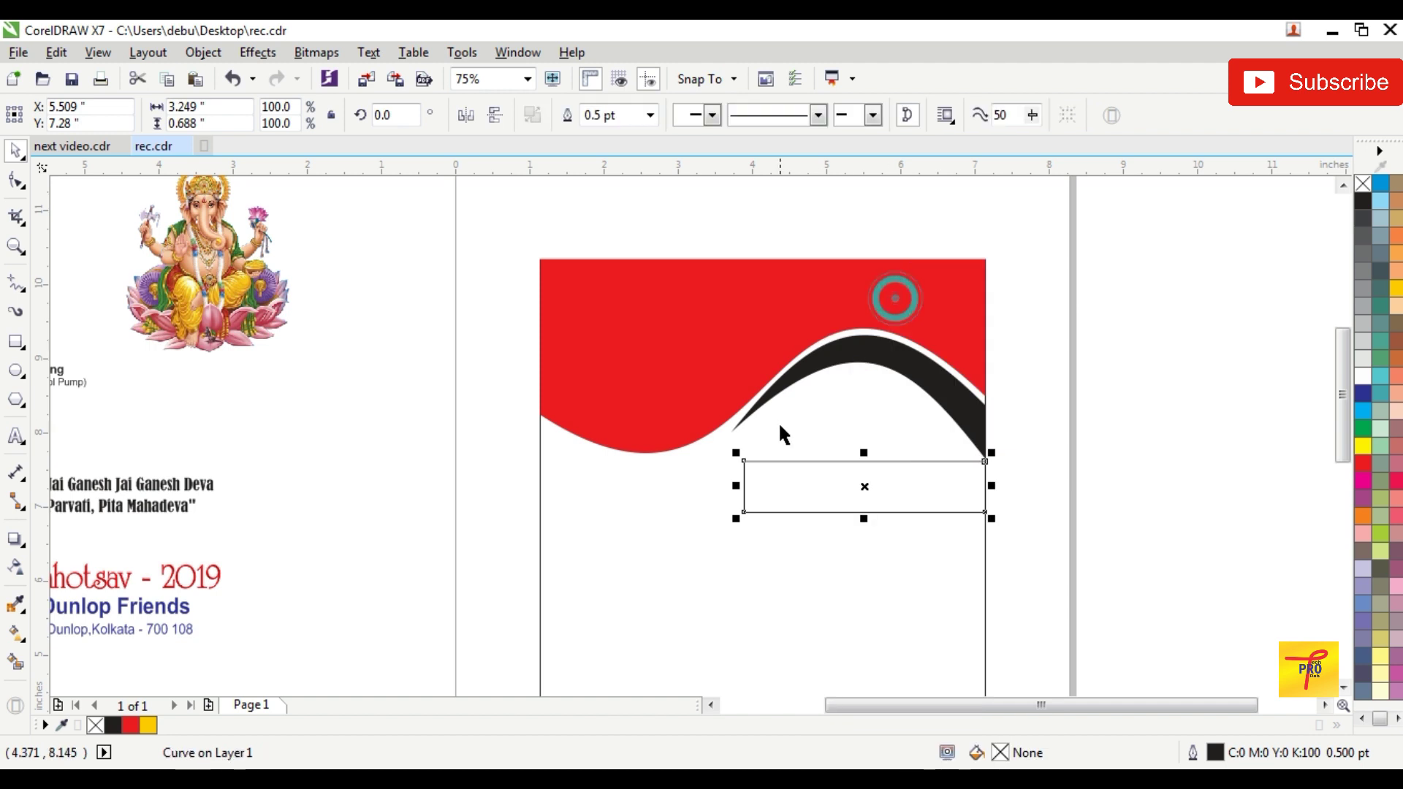
scroll(779, 426, "up", 2)
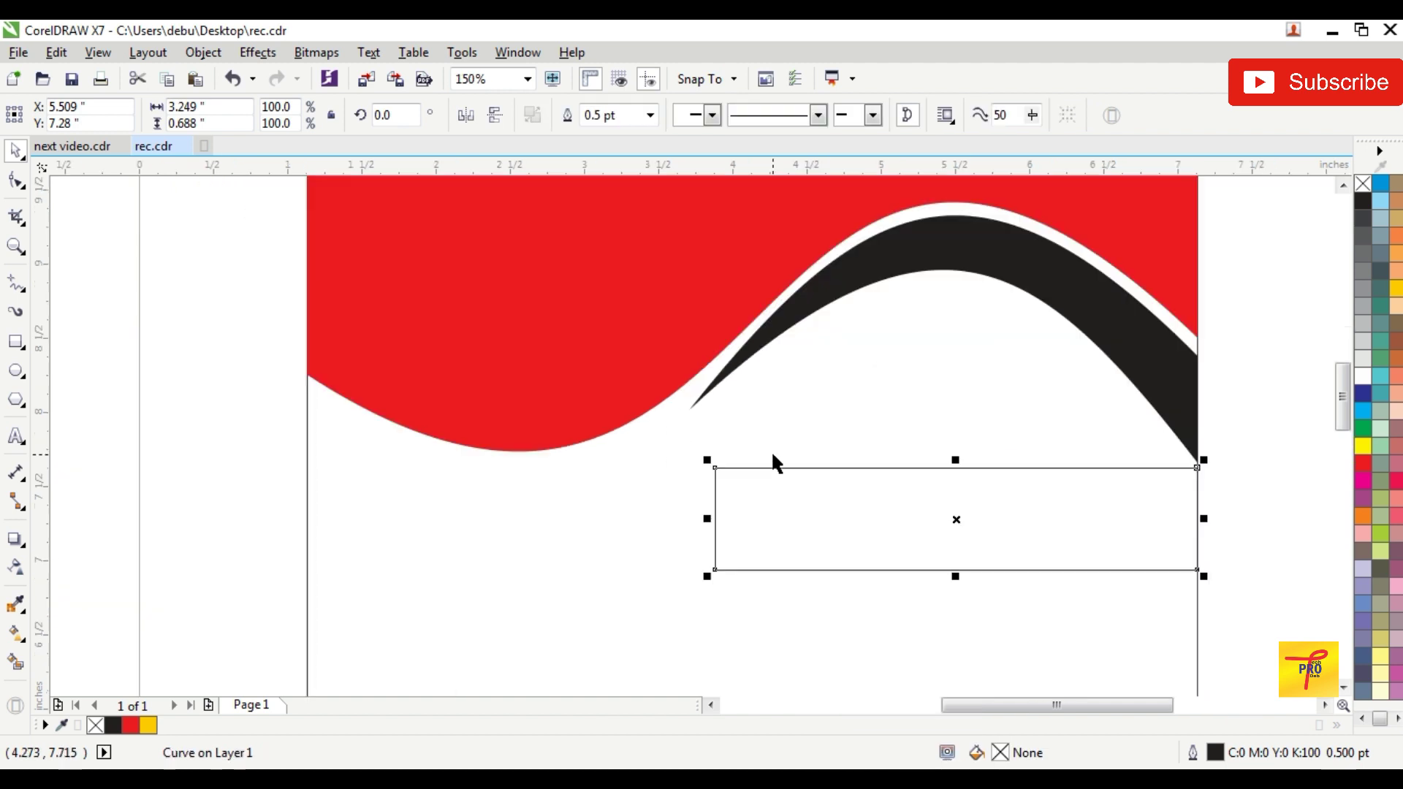
left_click(17, 181)
Step: Pull the top-left corner up under the black arch and align the right-edge corner
left_click_drag(722, 470, 787, 343)
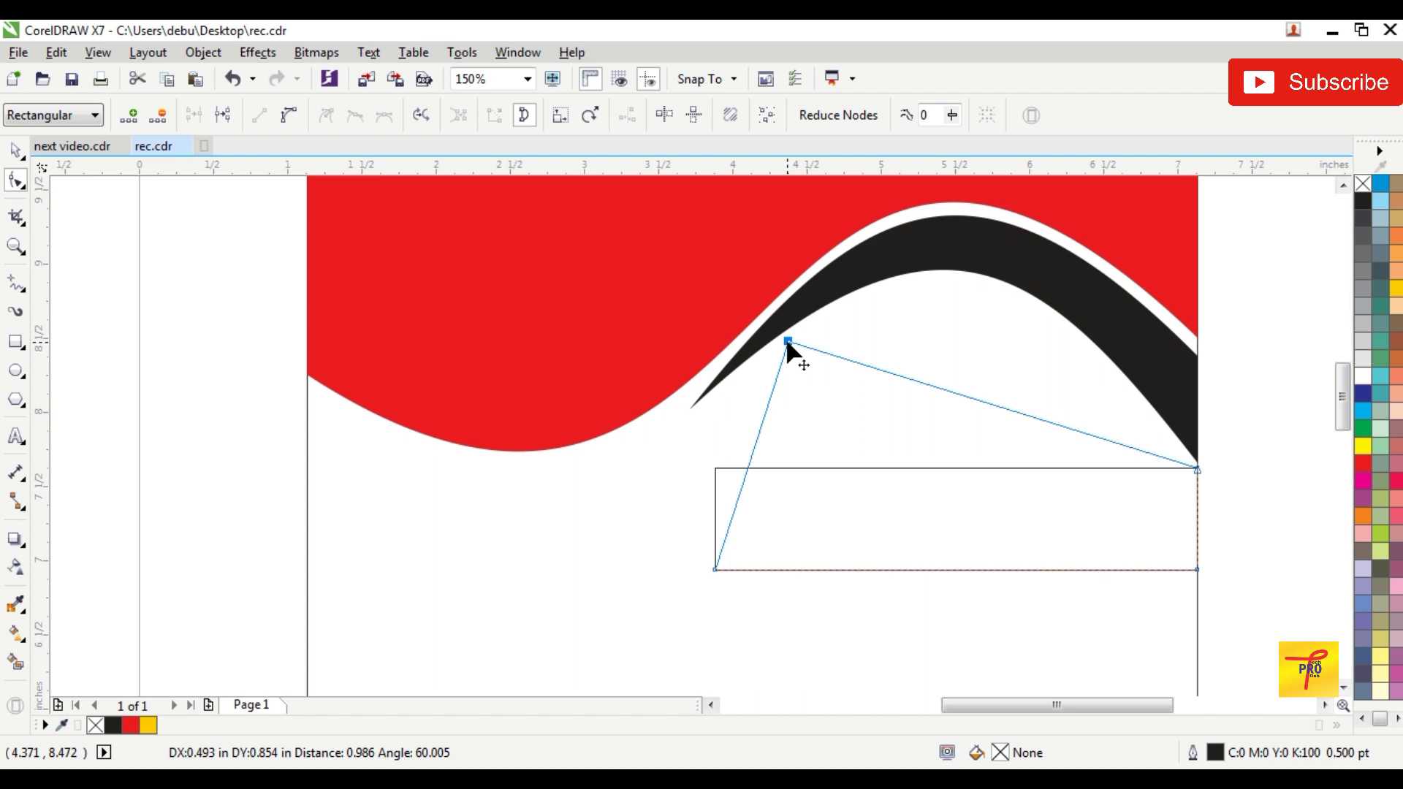
left_click_drag(787, 342, 788, 341)
scroll(1172, 509, "up", 2)
scroll(1215, 463, "up", 3)
left_click_drag(1227, 440, 1234, 446)
scroll(940, 225, "down", 1)
scroll(943, 221, "down", 1)
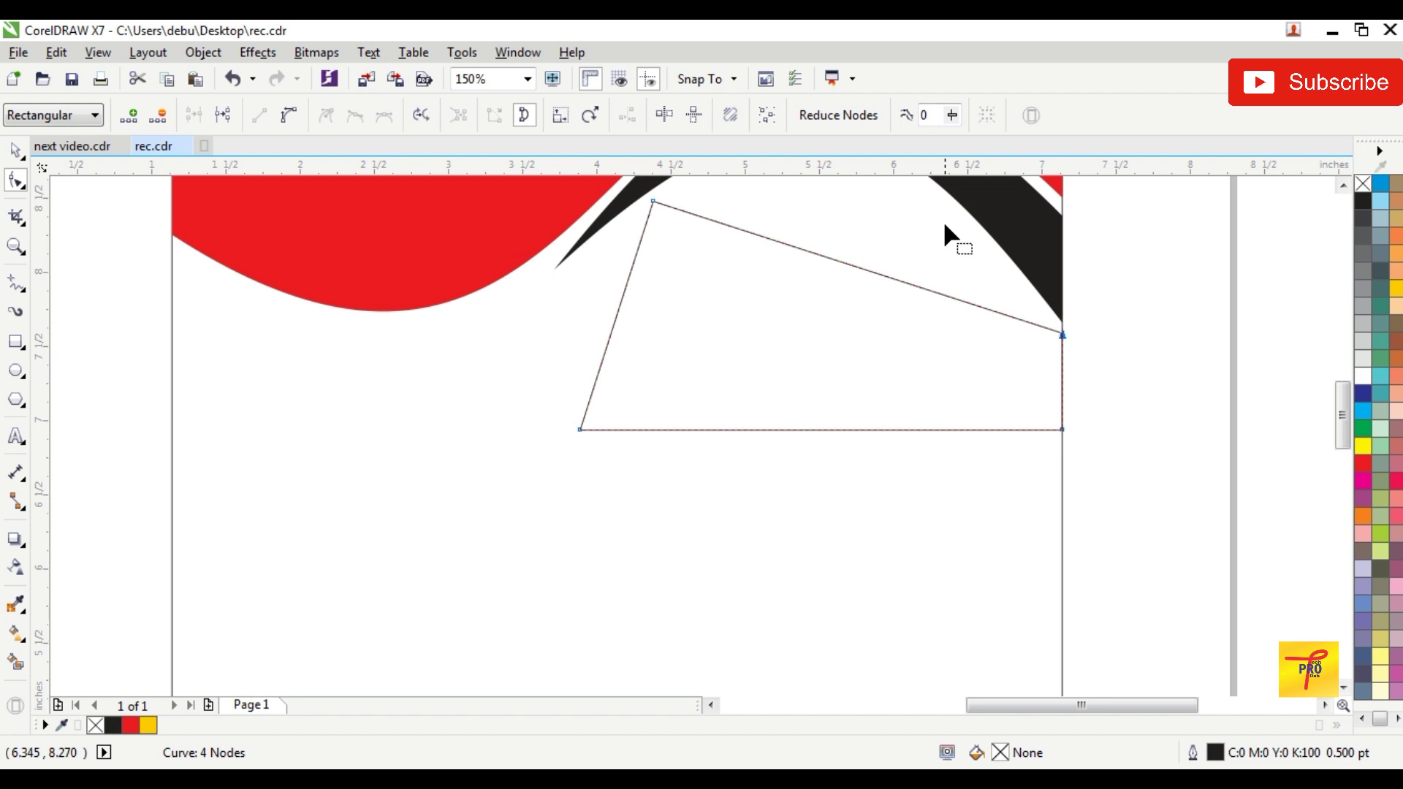
scroll(942, 249, "down", 1)
scroll(933, 208, "down", 1)
scroll(933, 209, "up", 2)
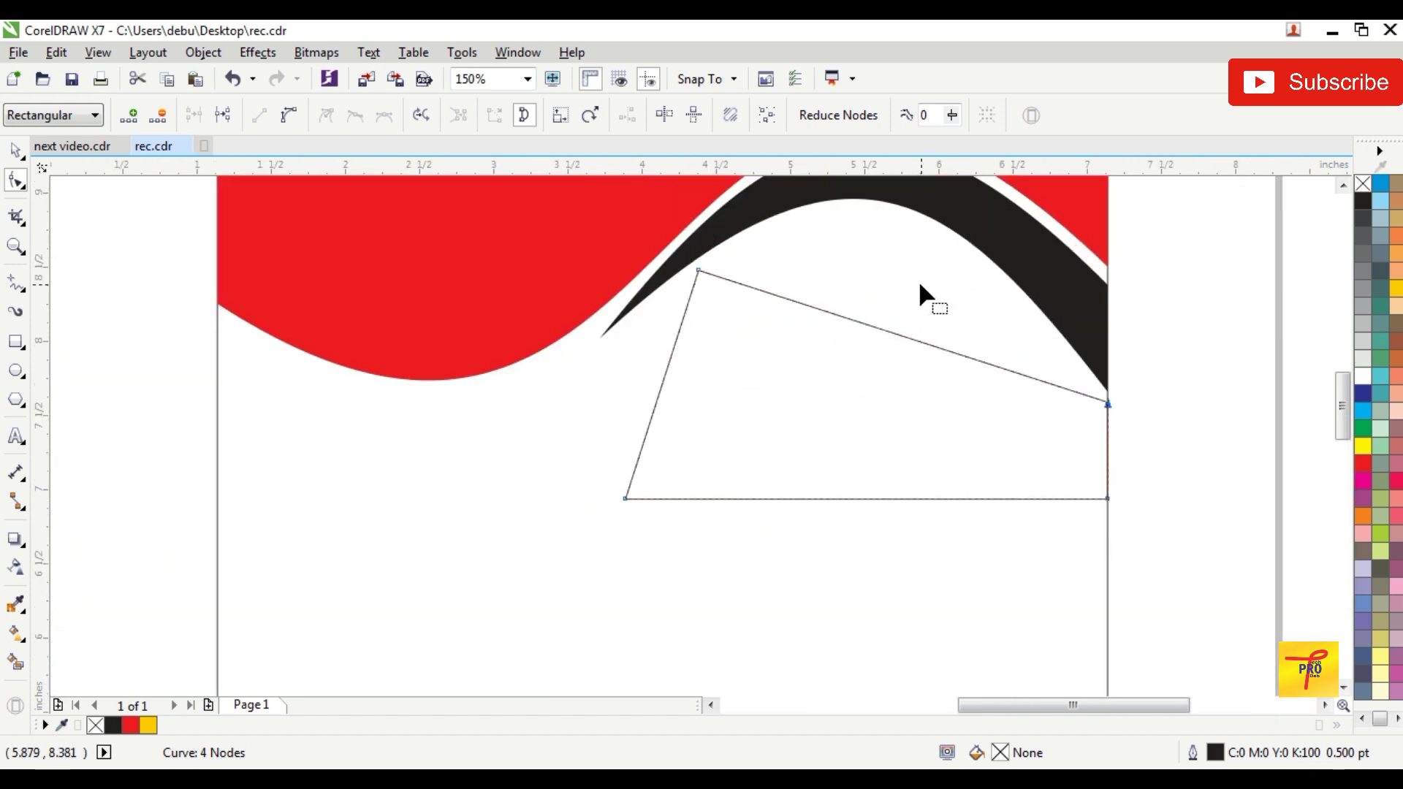
Step: Convert the top edge to a curve, bend it upward, and lower the right corner node
left_click(886, 330)
left_click(298, 116)
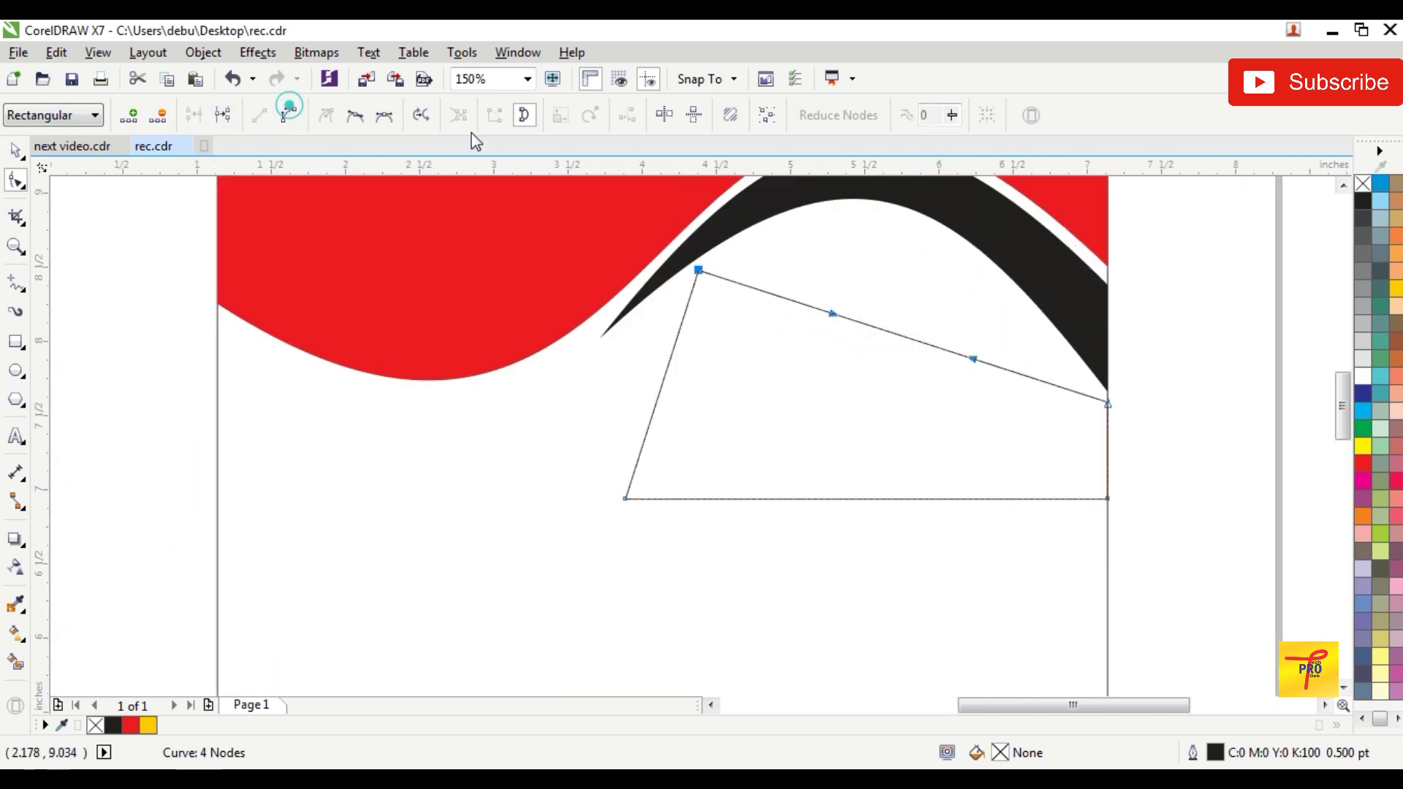
left_click_drag(884, 326, 883, 212)
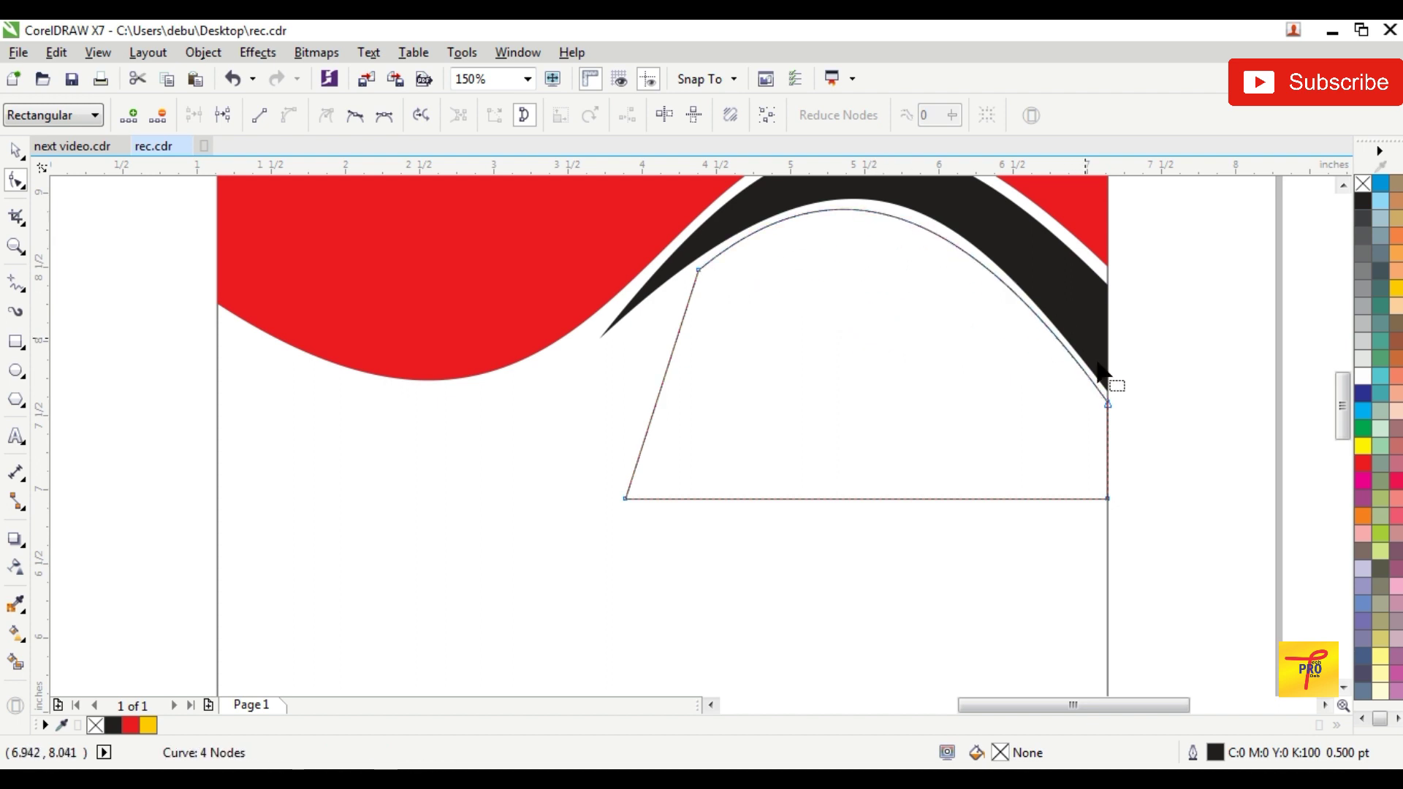
scroll(1040, 401, "up", 4)
scroll(1088, 447, "up", 1)
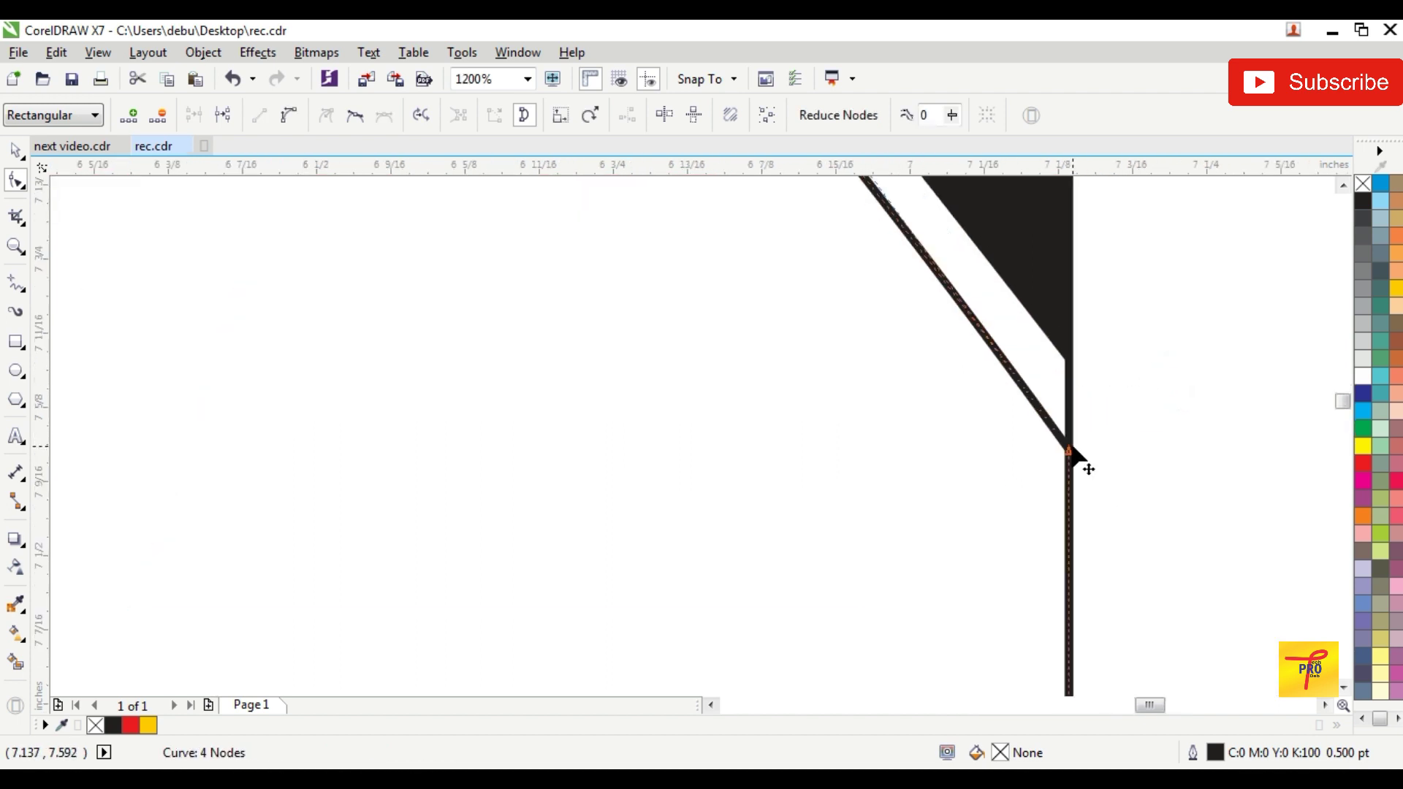
left_click_drag(1069, 450, 1070, 488)
scroll(1073, 491, "down", 7)
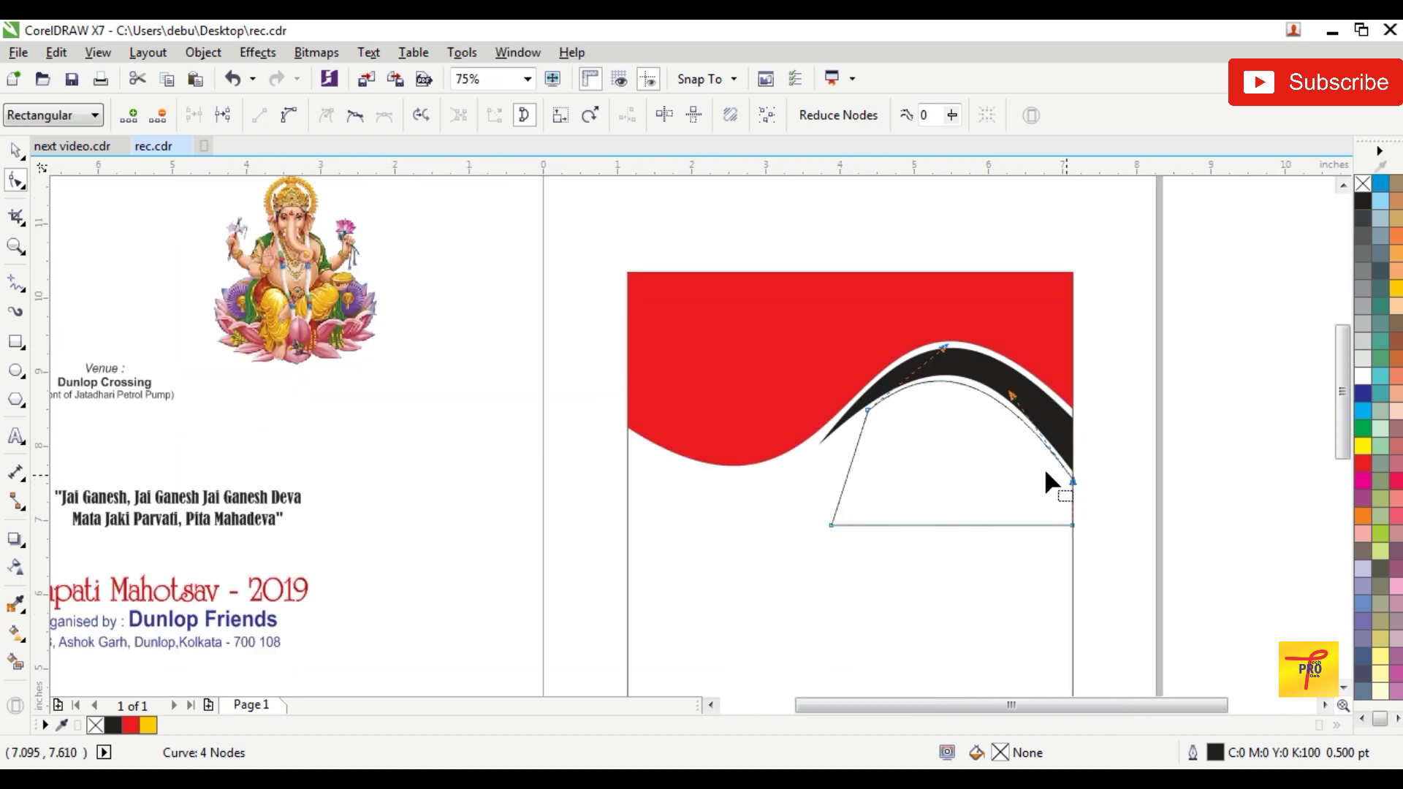
scroll(1025, 459, "up", 2)
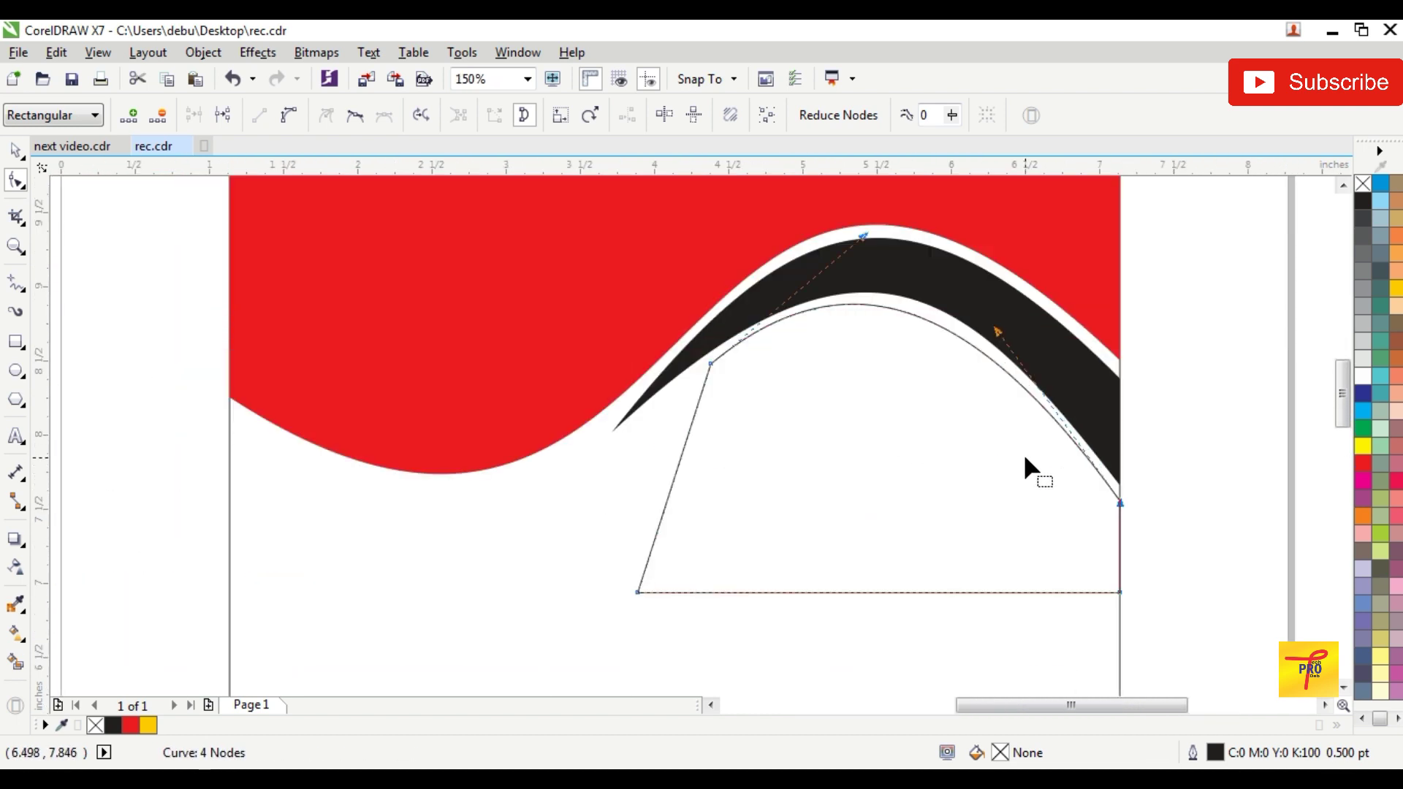
Step: Delete the bottom-left node and bend the diagonal into an S-curve under the black wave
double_click(639, 592)
left_click(900, 469)
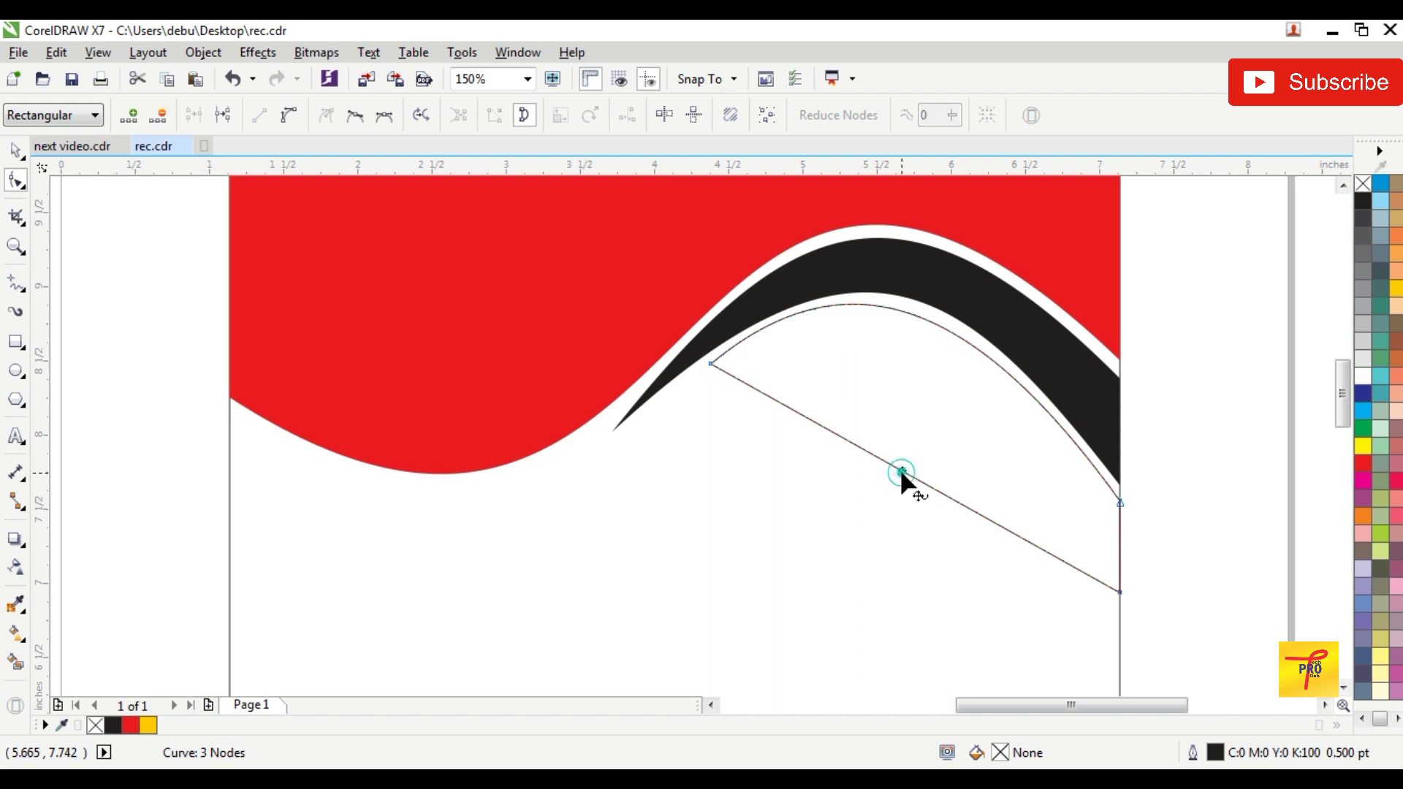
left_click(291, 114)
left_click_drag(893, 463, 932, 347)
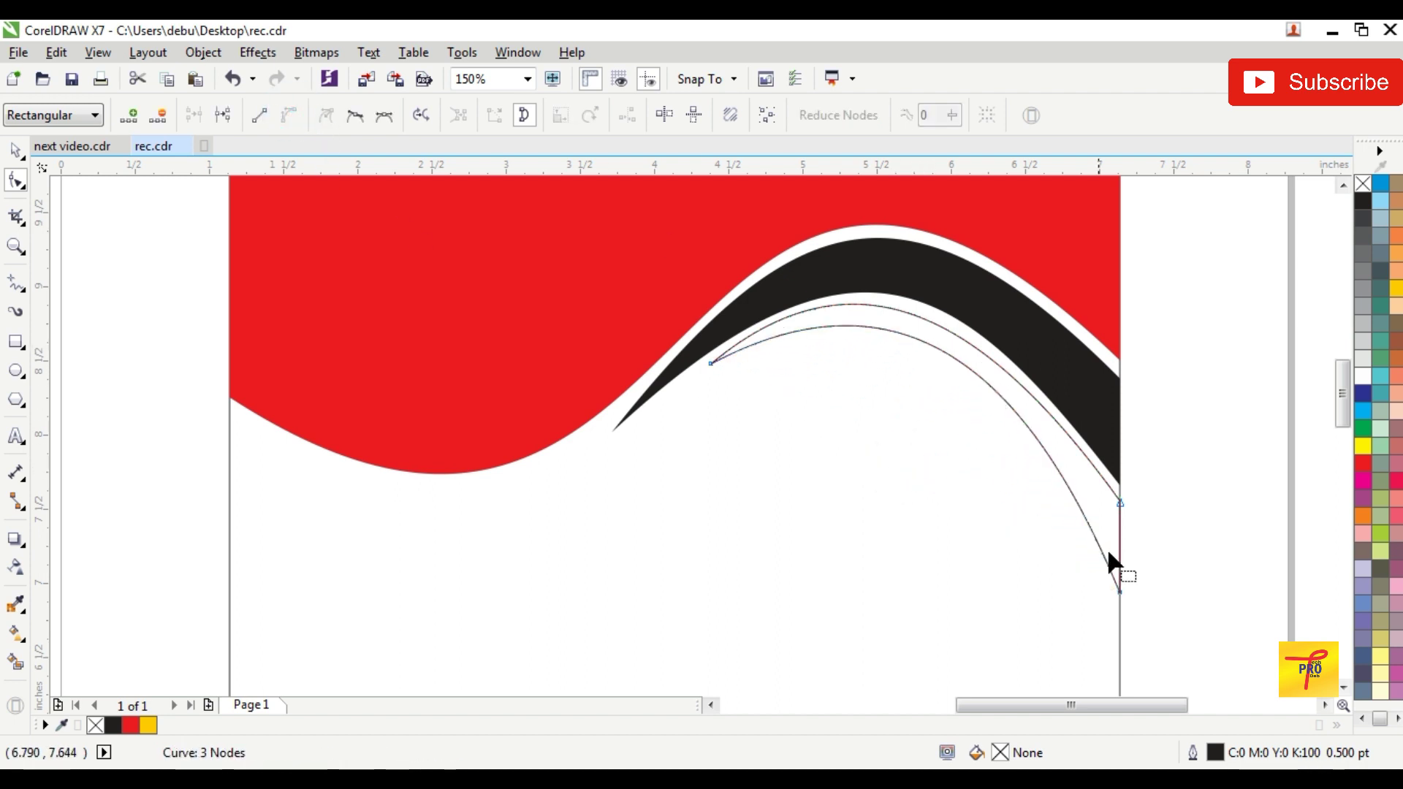
left_click(1116, 583)
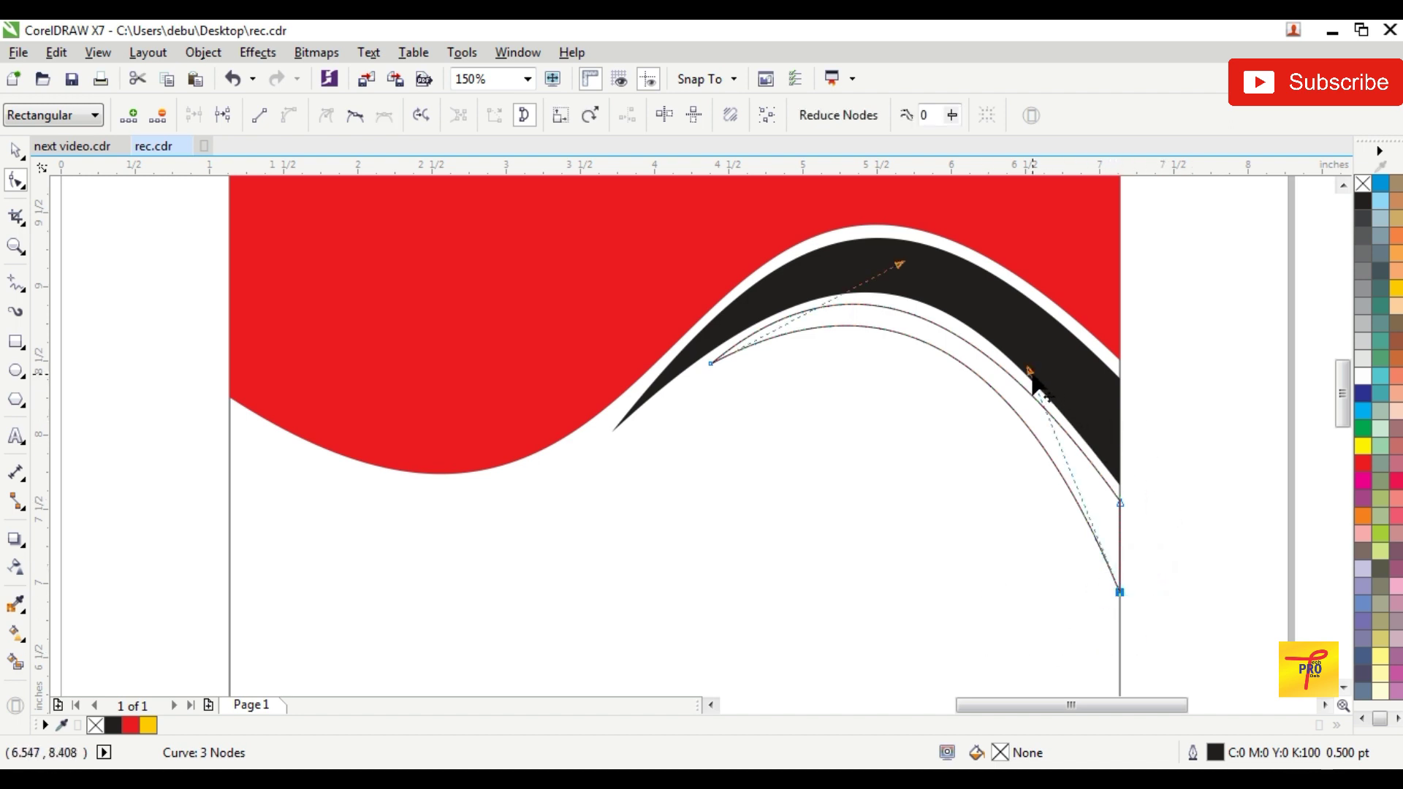
left_click_drag(1032, 378, 883, 576)
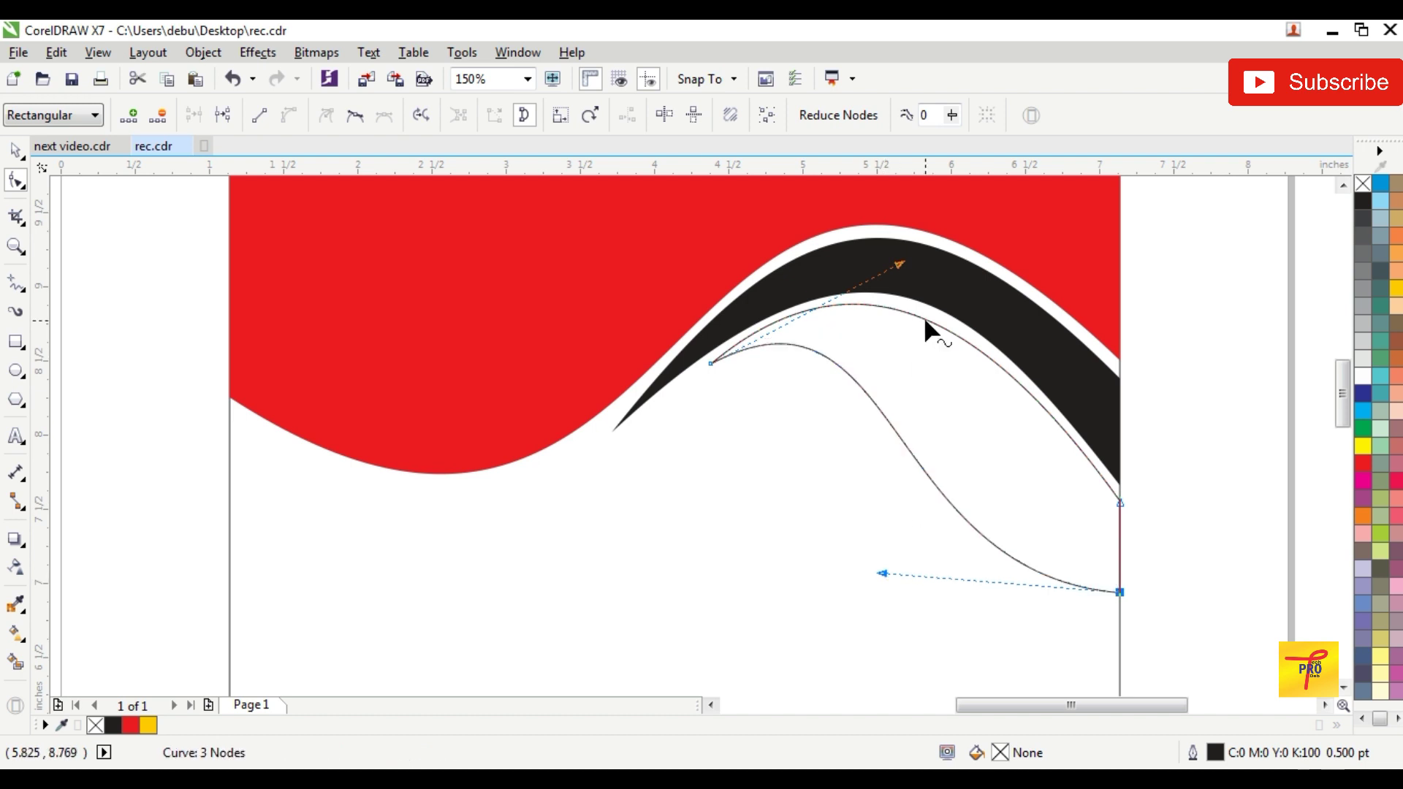
left_click_drag(899, 263, 982, 257)
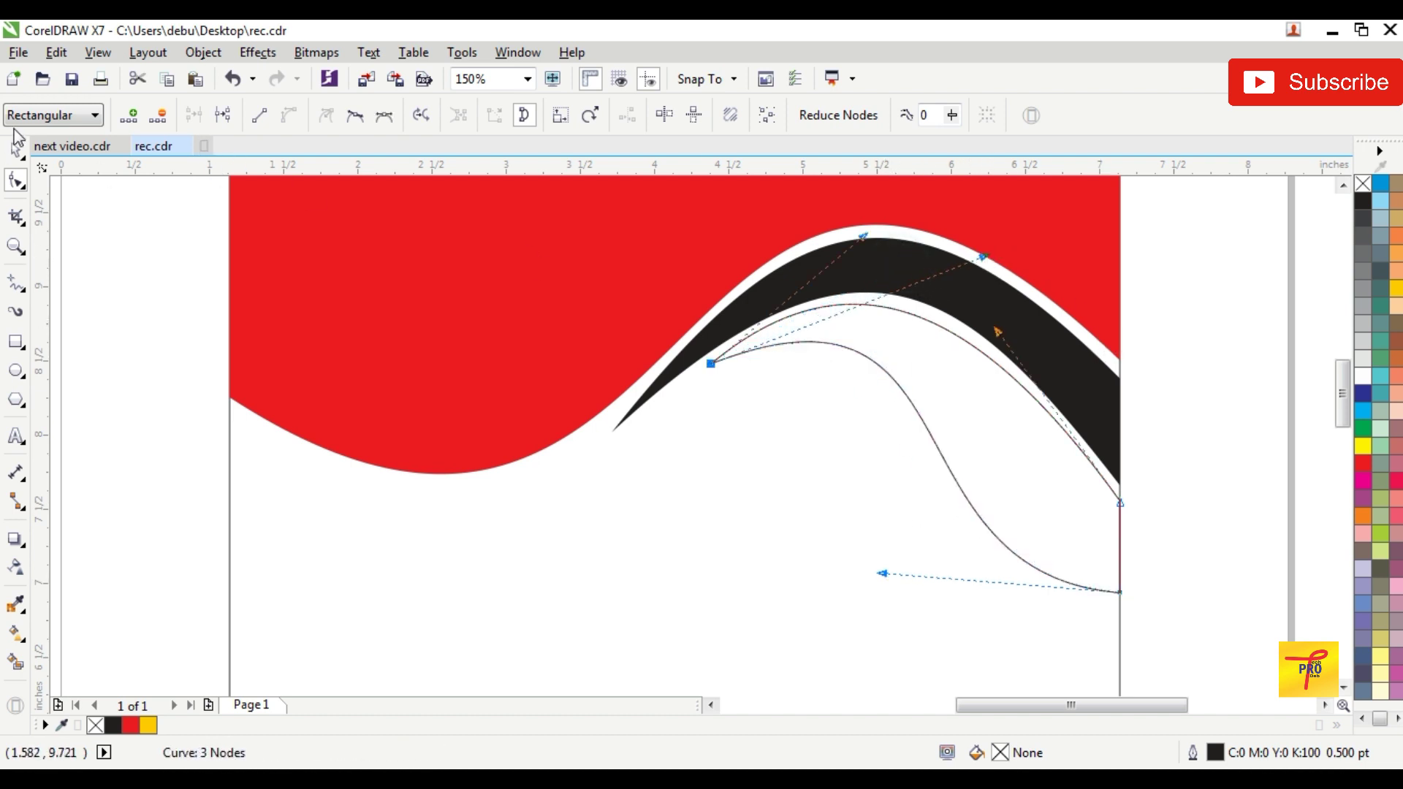
Step: Fill the new curve with red and remove its outline
left_click(15, 151)
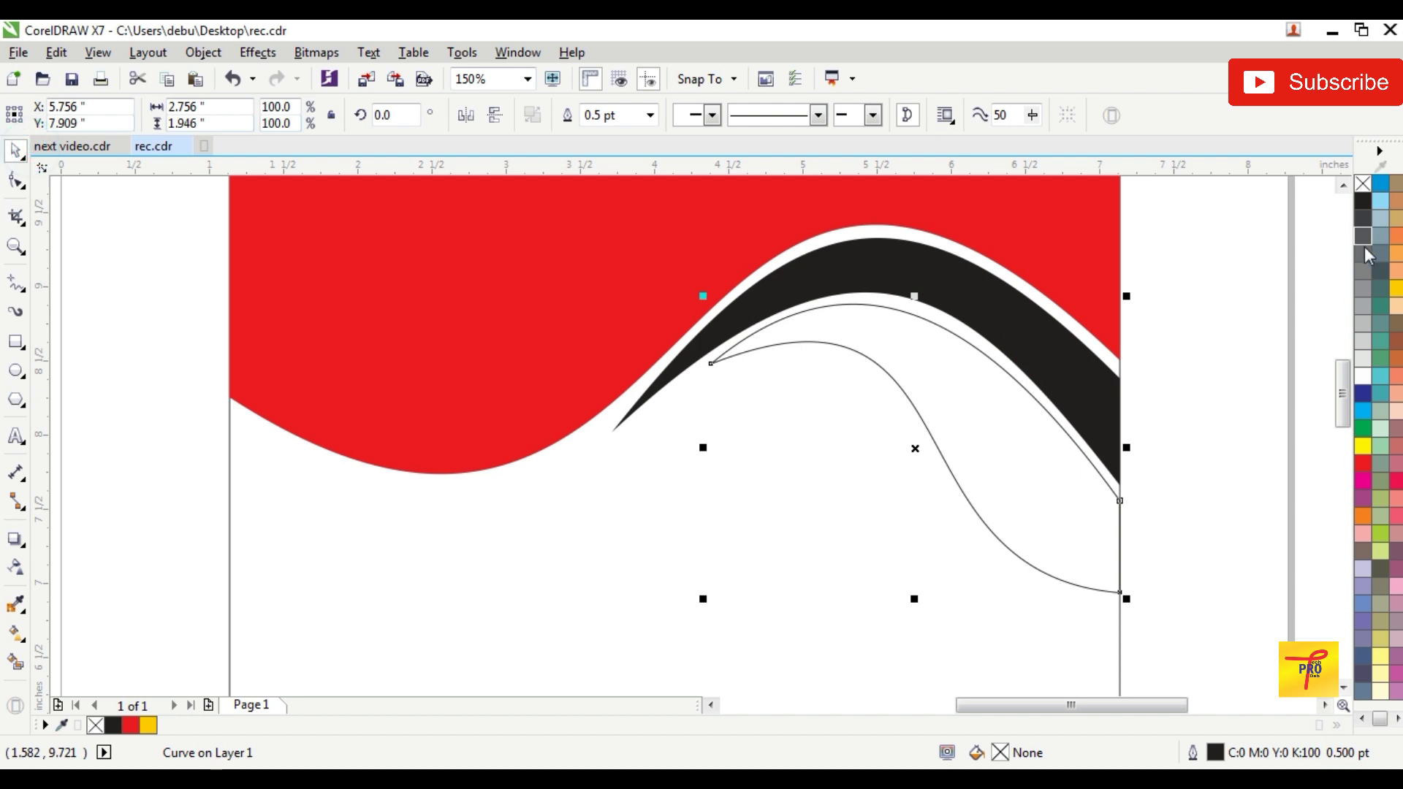
left_click(1361, 463)
right_click(1362, 183)
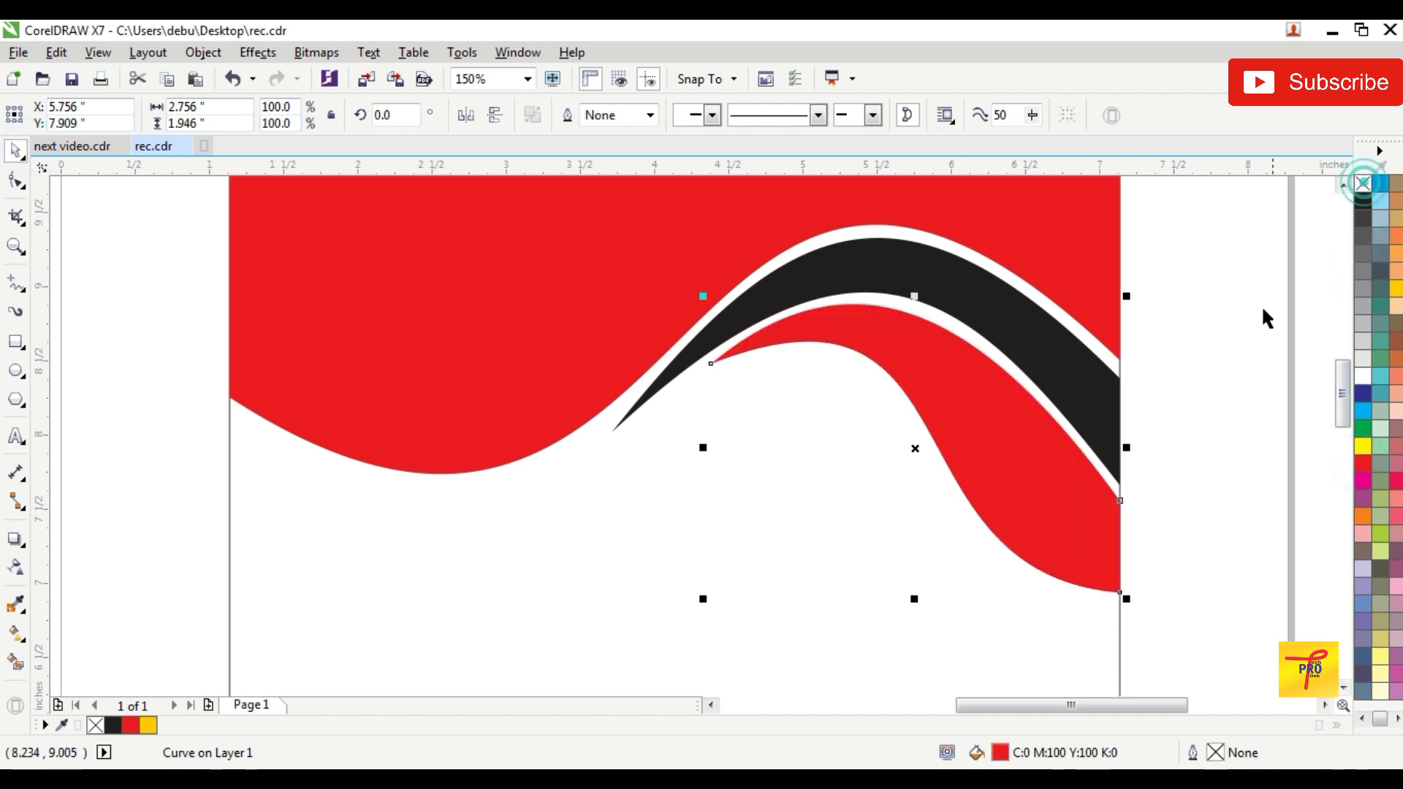
left_click(1209, 294)
Step: Nudge the red swoosh's top edge to hug the black band
scroll(955, 345, "up", 2)
left_click(957, 329)
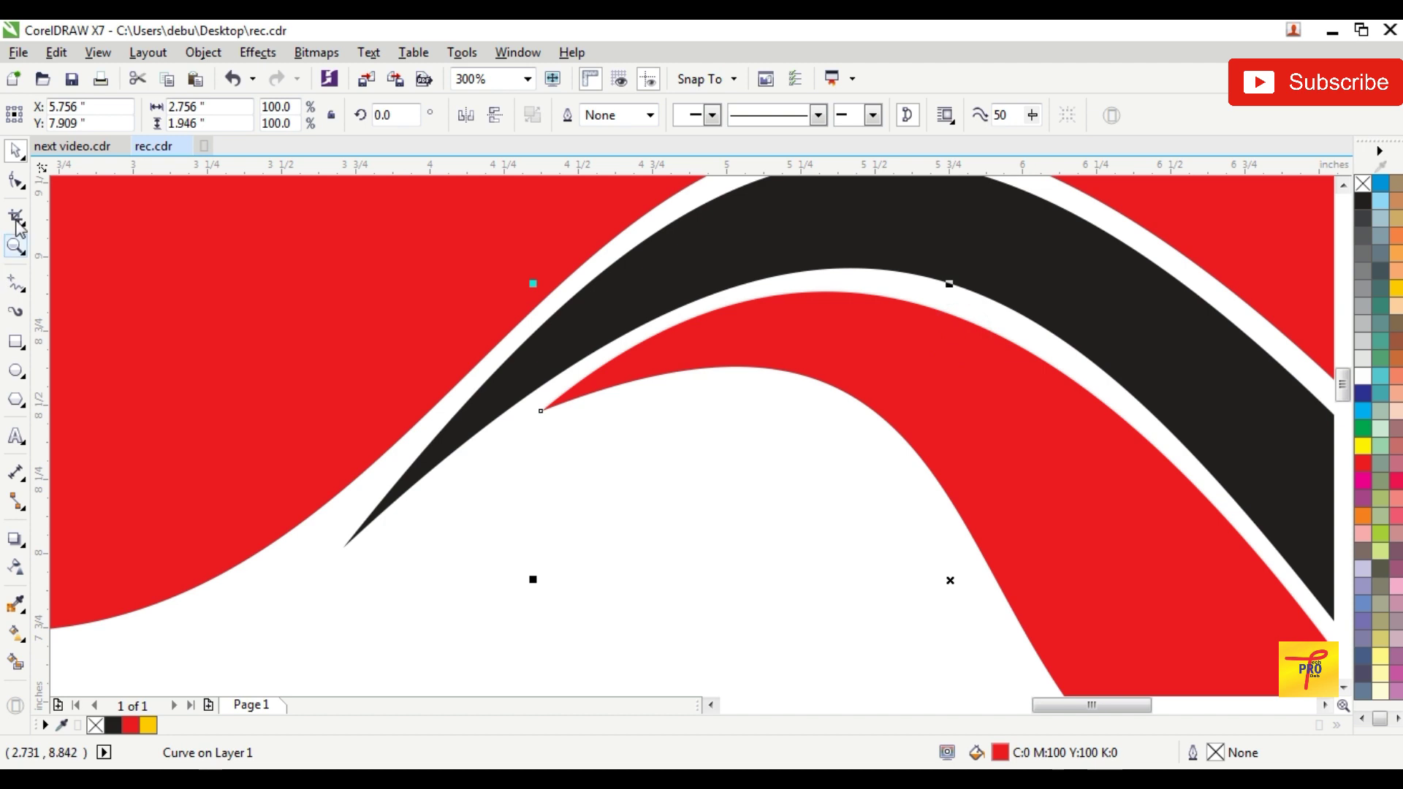
left_click(18, 179)
left_click_drag(1085, 398, 1078, 375)
scroll(695, 312, "up", 2)
left_click_drag(832, 269, 839, 277)
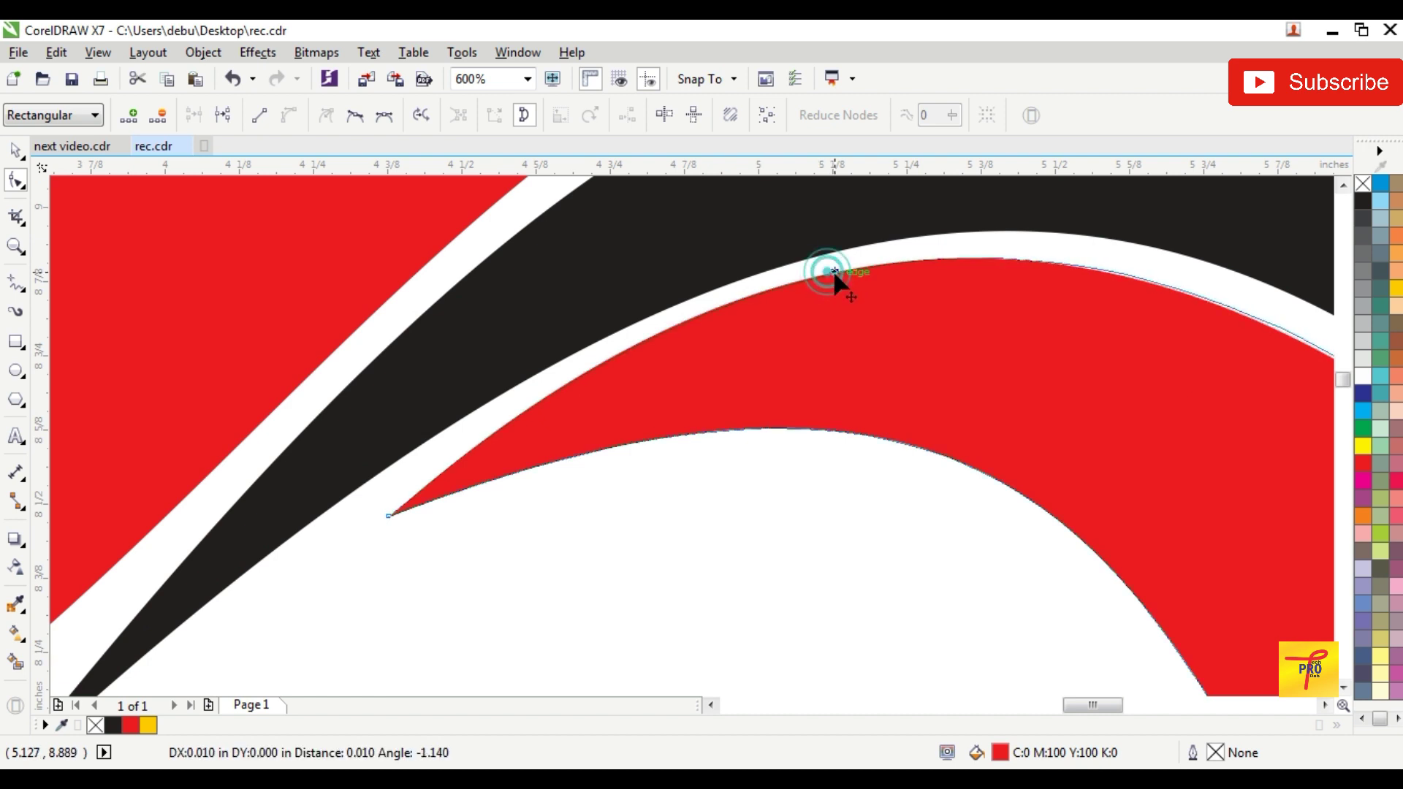
scroll(887, 304, "down", 2)
scroll(1153, 440, "down", 1)
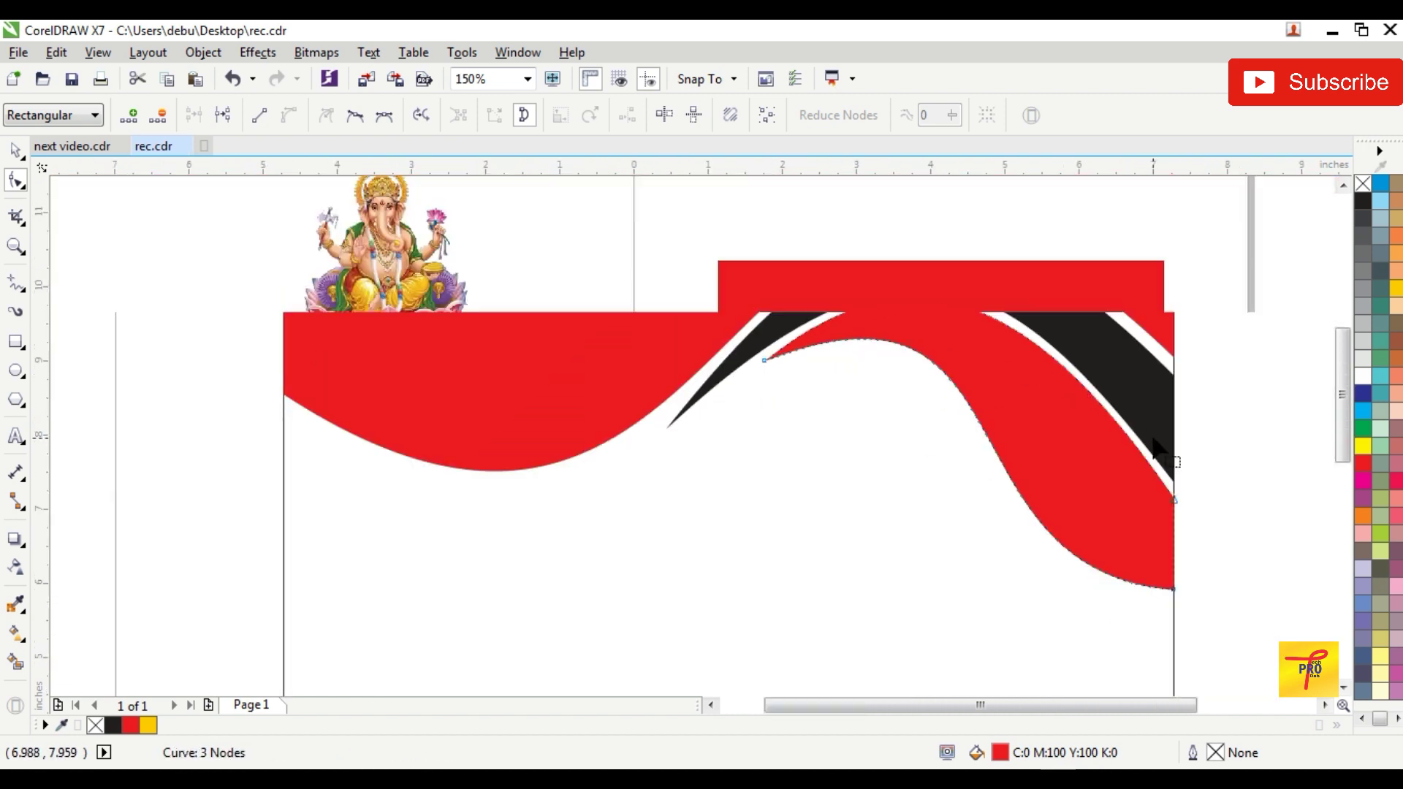
left_click(16, 153)
scroll(601, 194, "down", 2)
scroll(877, 303, "down", 1)
scroll(876, 300, "up", 2)
Step: Fill the 6 × 9 inch background rectangle yellow with no outline
scroll(650, 344, "up", 2)
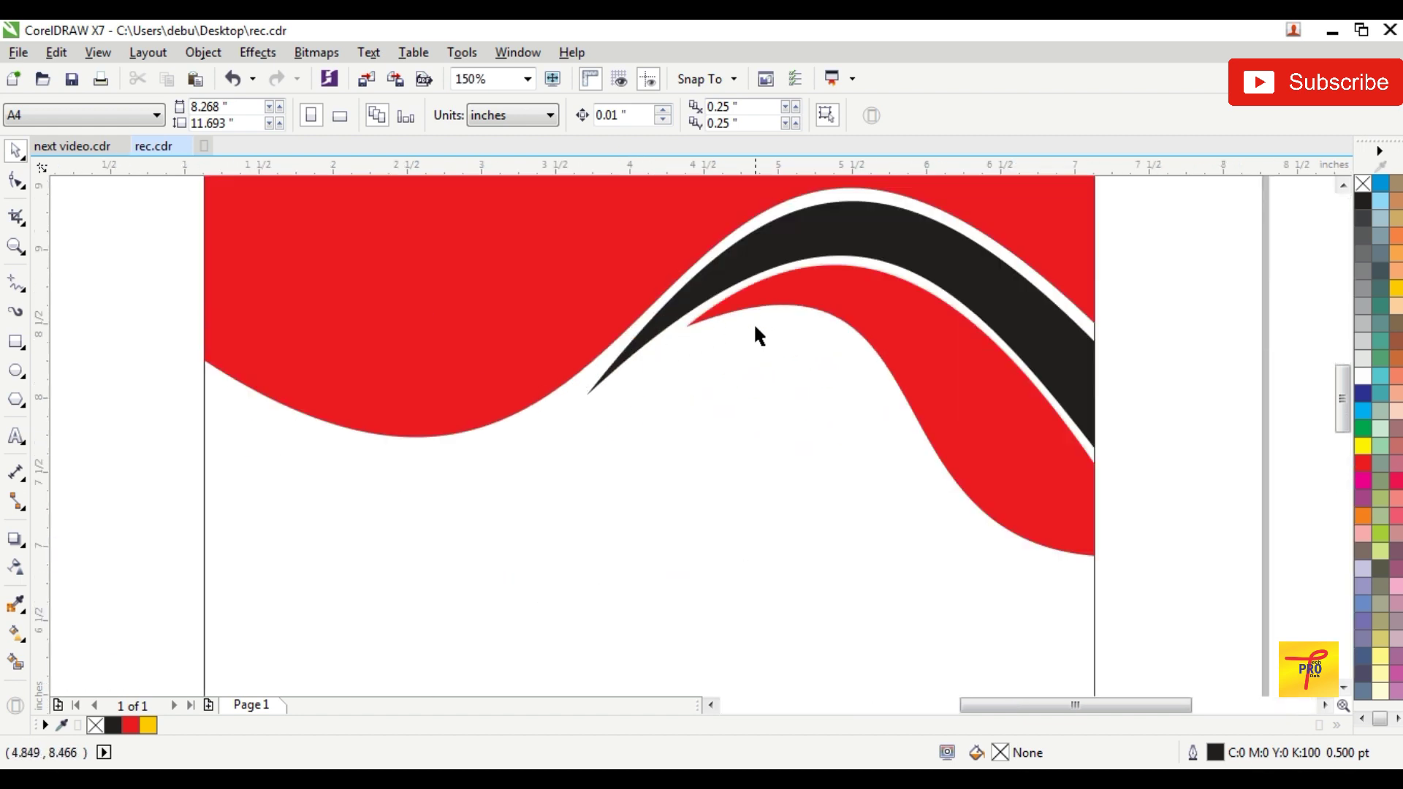
scroll(844, 292, "up", 1)
scroll(845, 290, "down", 2)
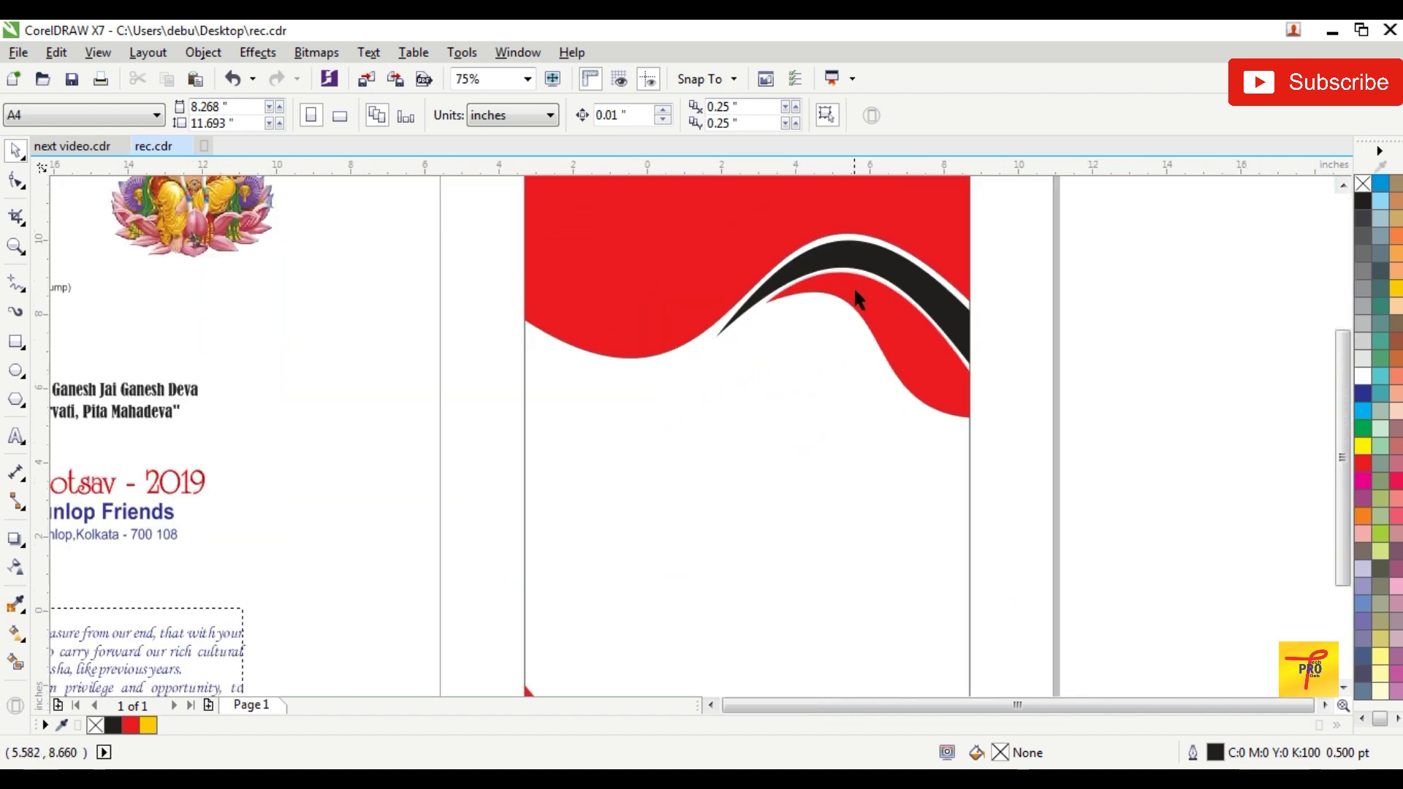
scroll(862, 298, "down", 2)
left_click(882, 341)
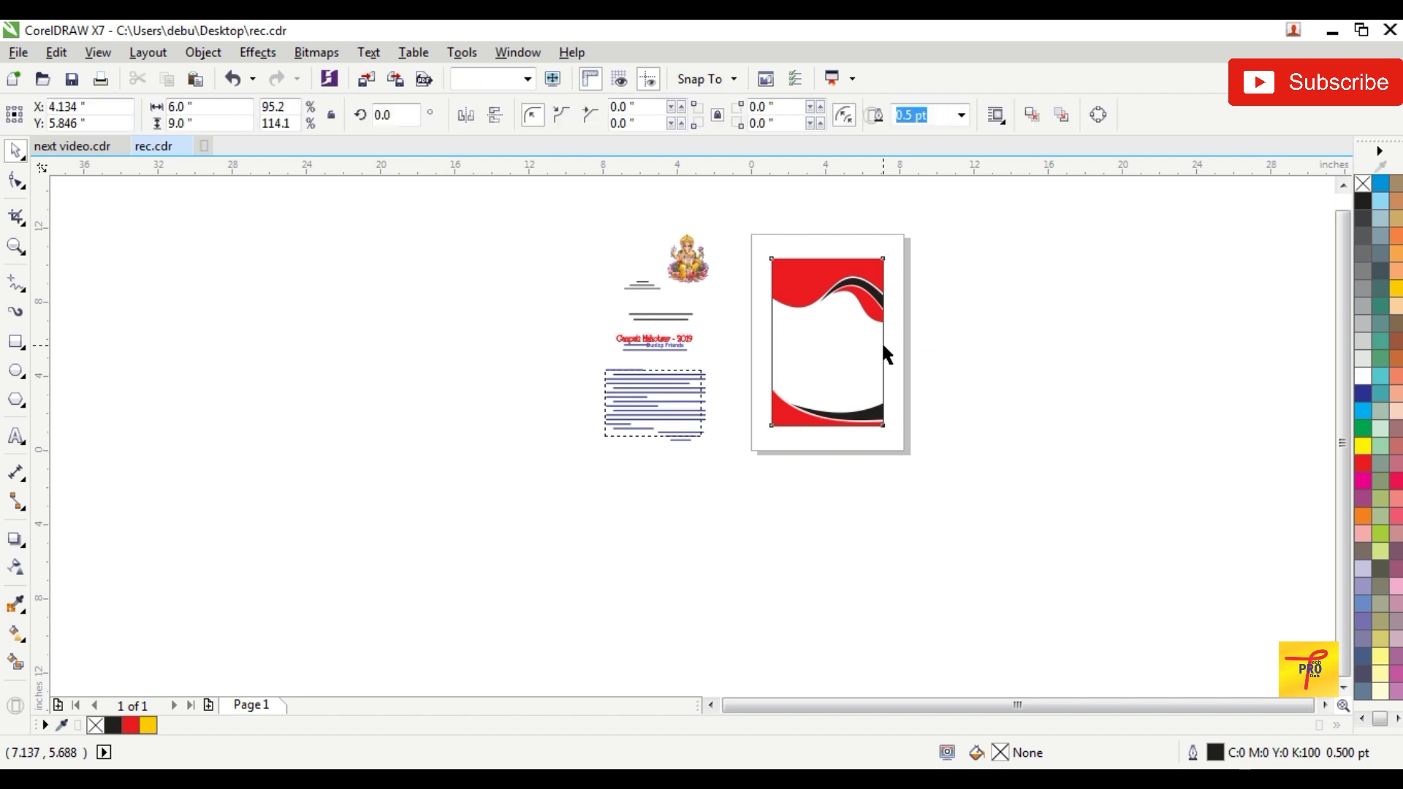
left_click(1395, 290)
right_click(1362, 184)
scroll(834, 303, "up", 1)
left_click(1042, 266)
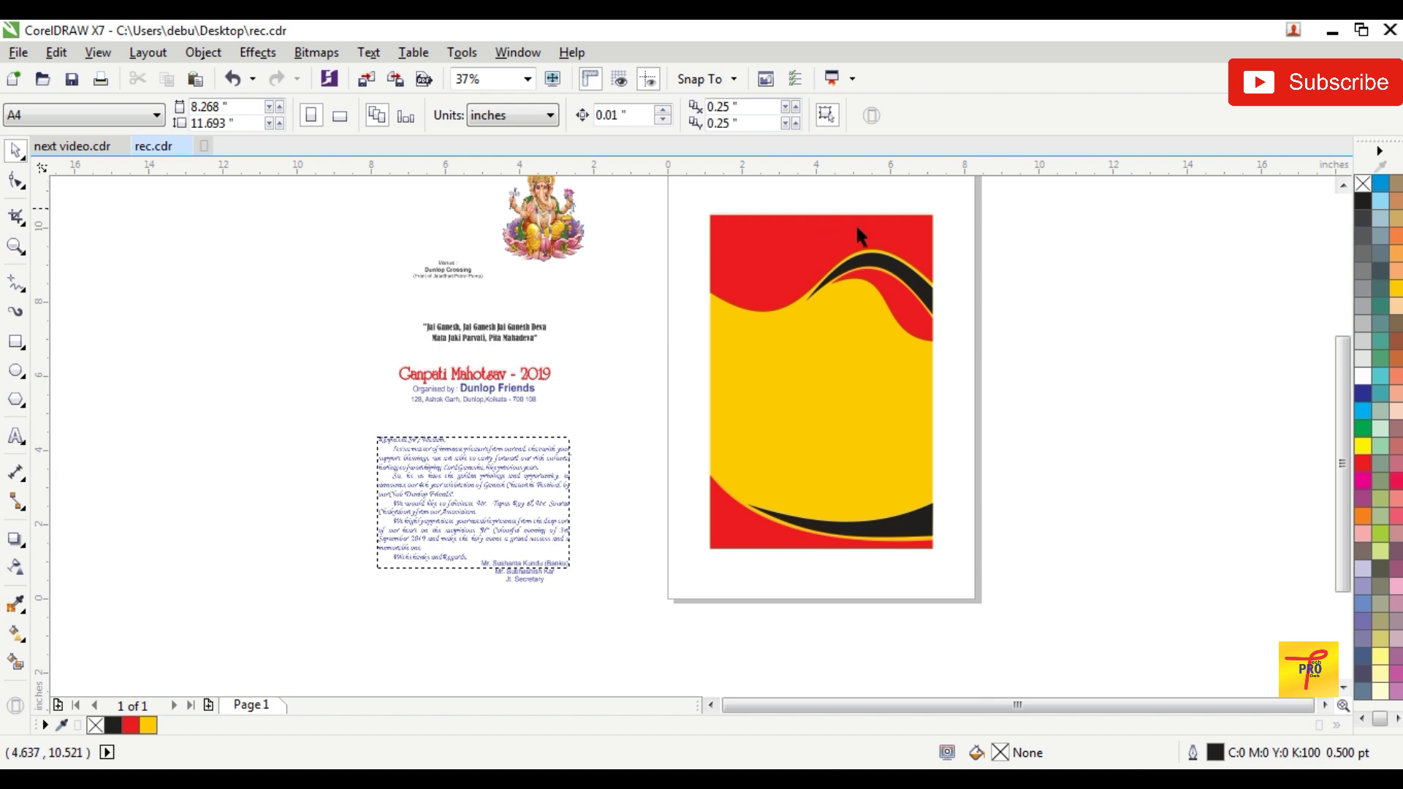
Step: Select the top red wave
scroll(860, 235, "up", 2)
left_click(694, 314)
scroll(739, 227, "down", 1)
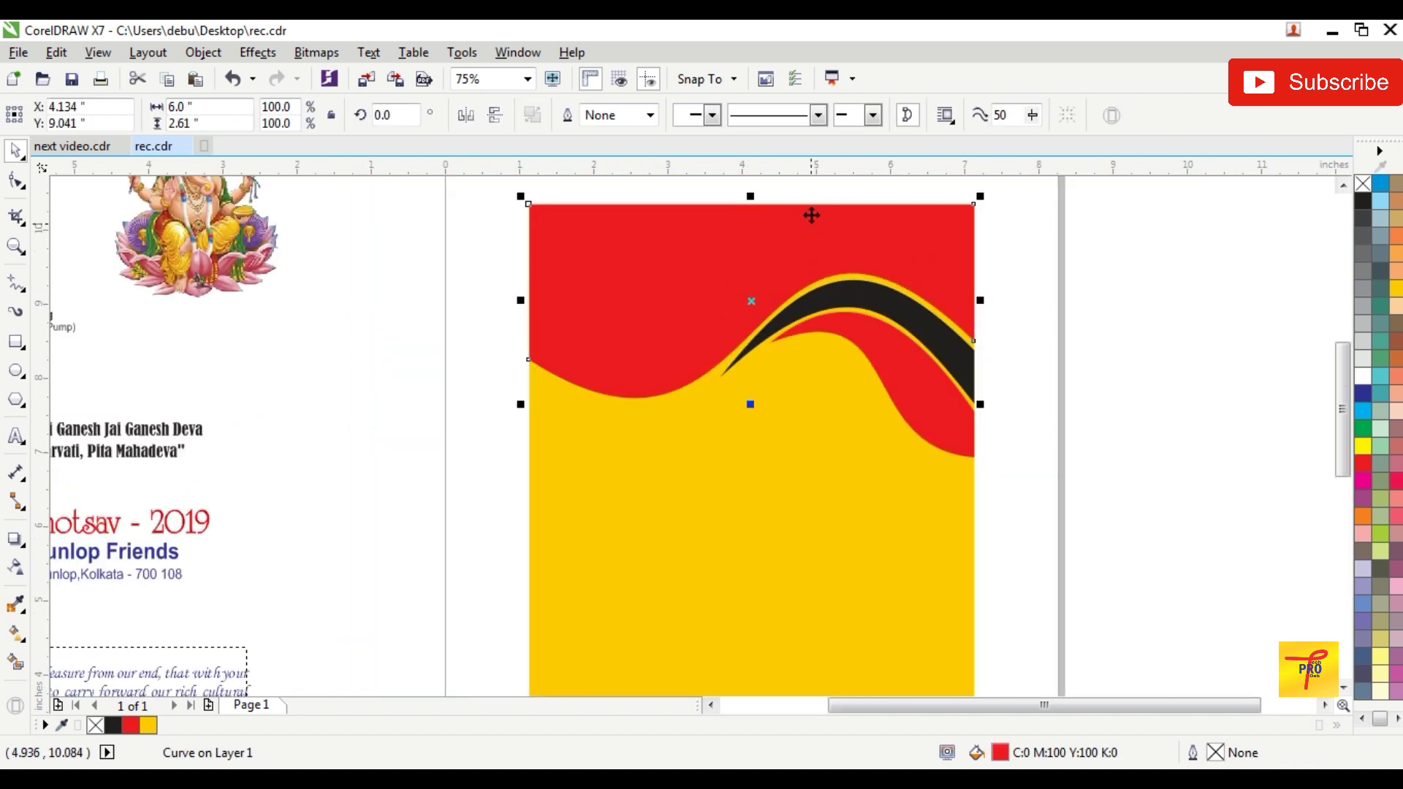
scroll(811, 213, "up", 1)
Step: Give the top red wave a vertical fountain fill from dark red (C27 M100 Y100 K36) to bright red
left_click(23, 638)
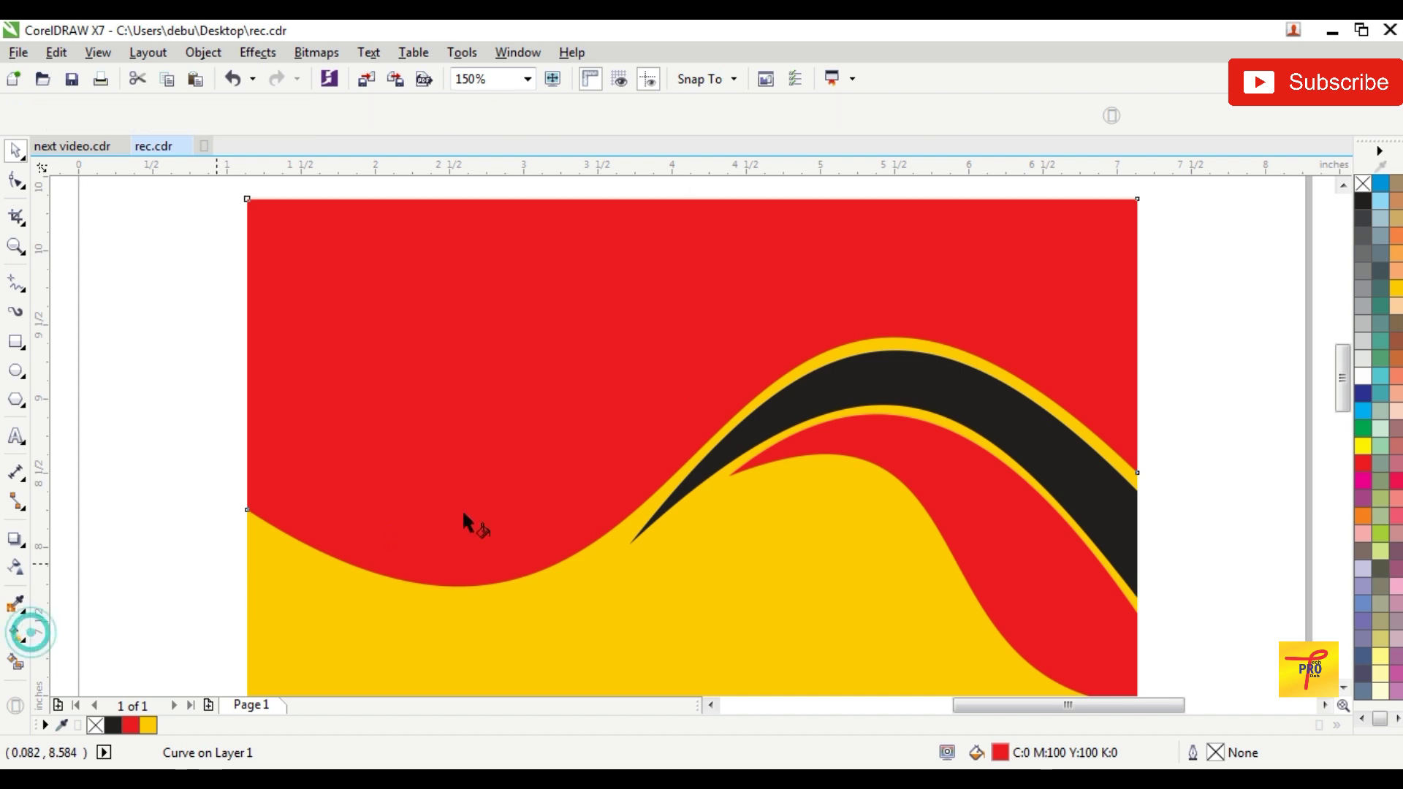
left_click_drag(619, 512, 616, 215)
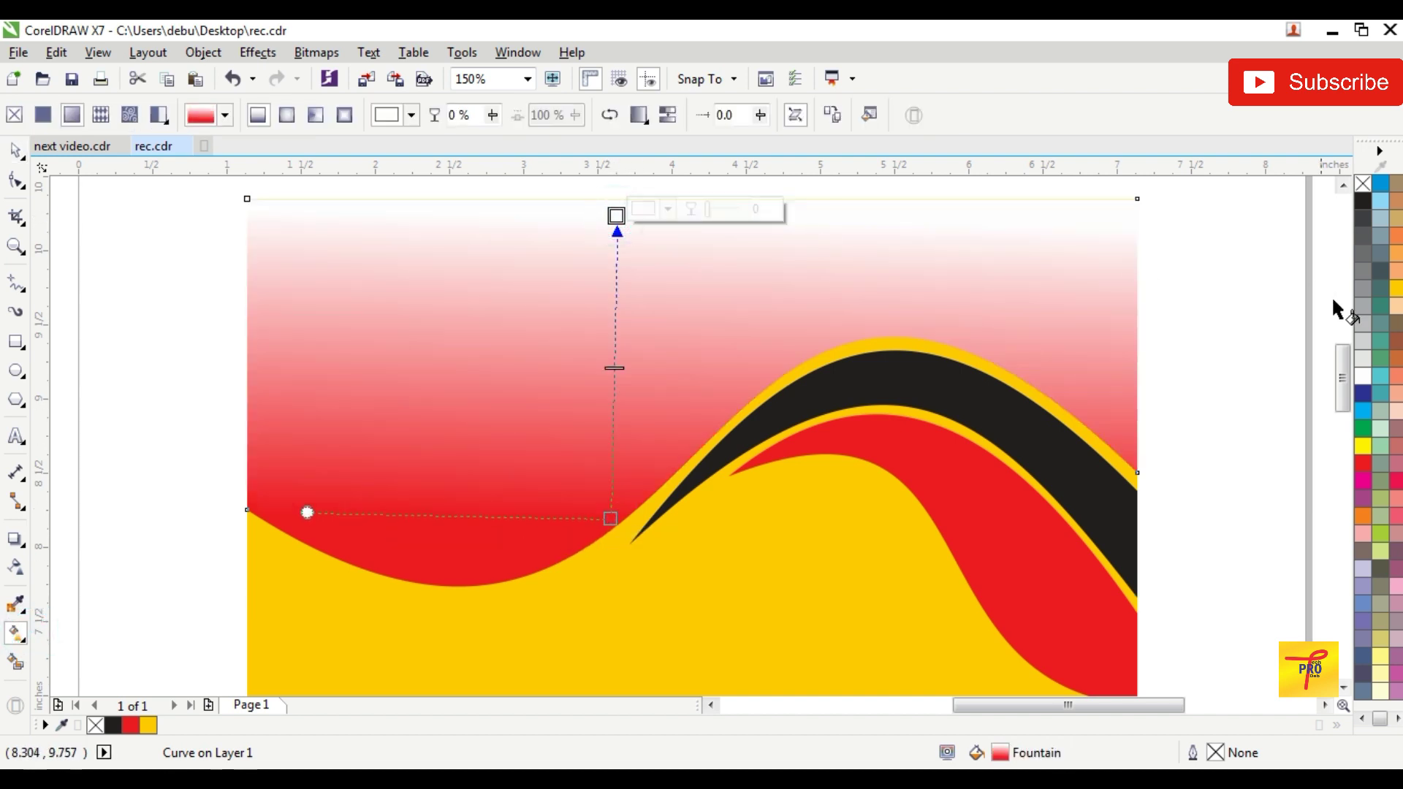
left_click(1363, 465)
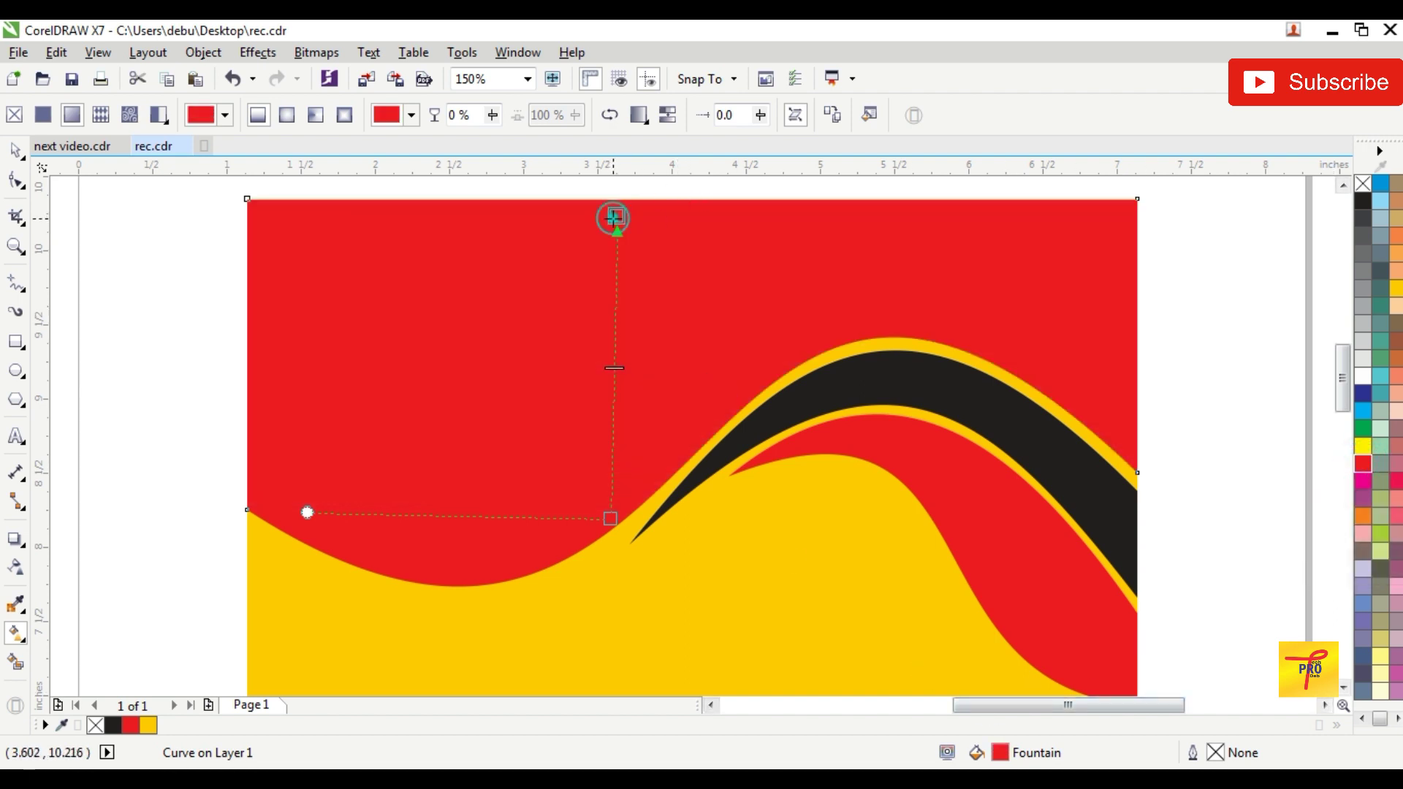
left_click(667, 211)
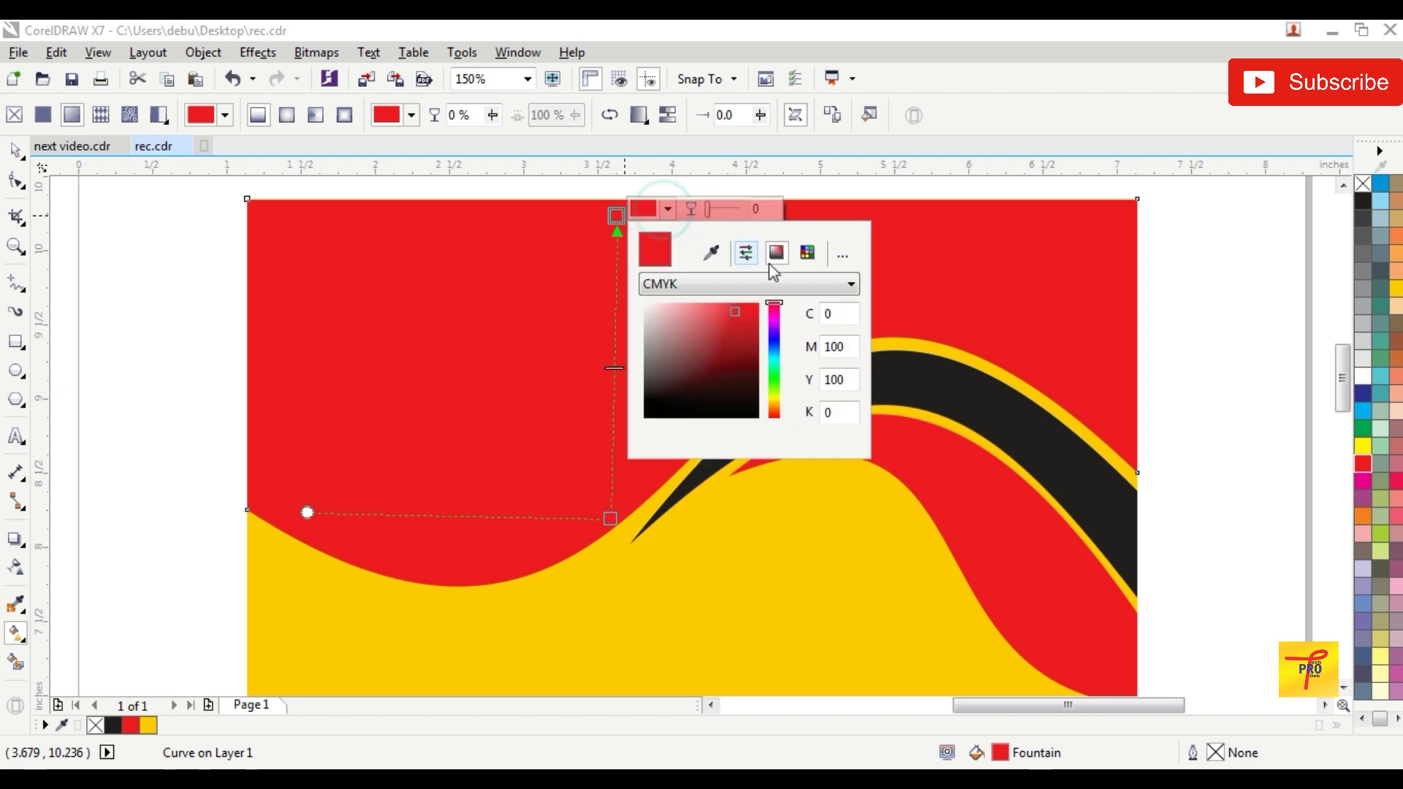
left_click(734, 311)
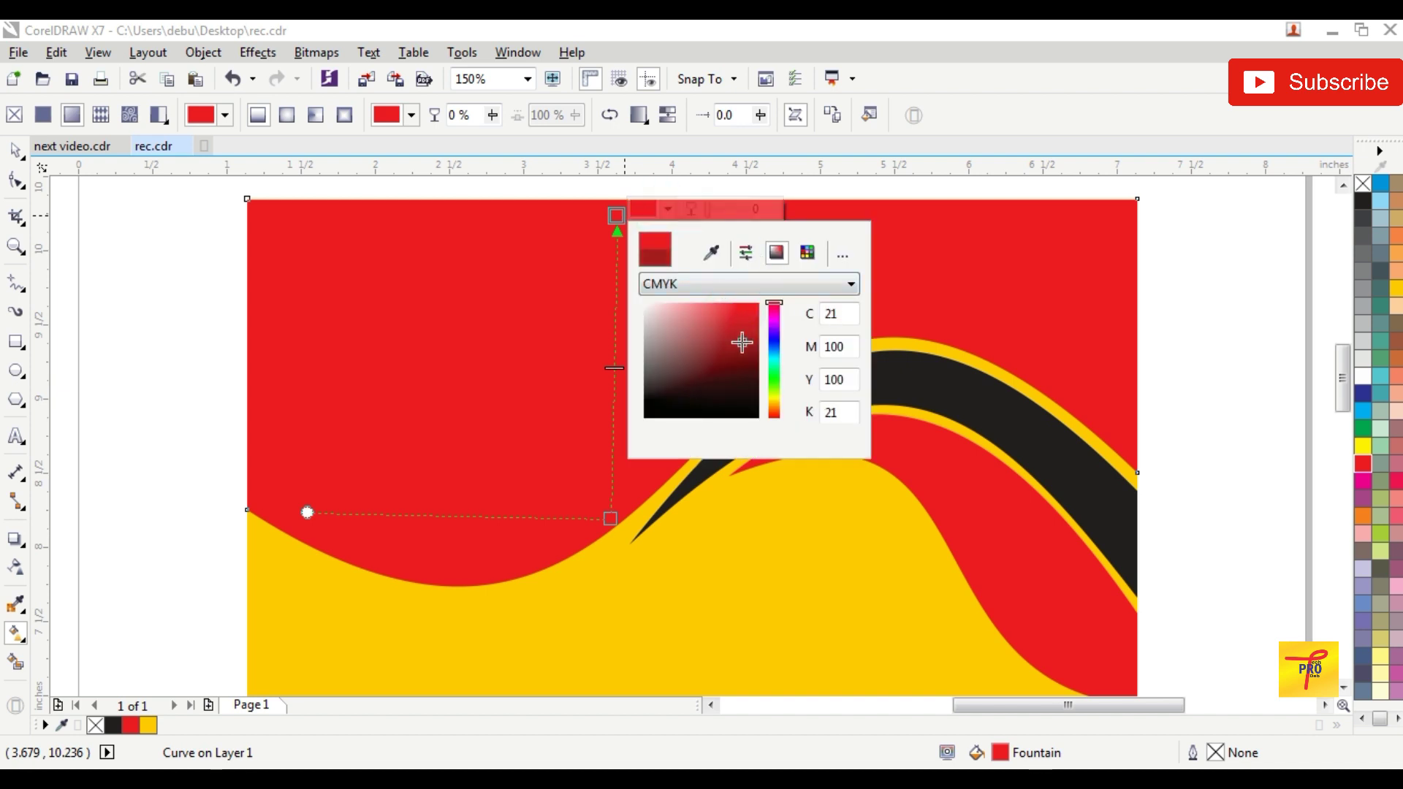
left_click(742, 336)
left_click_drag(736, 330, 741, 356)
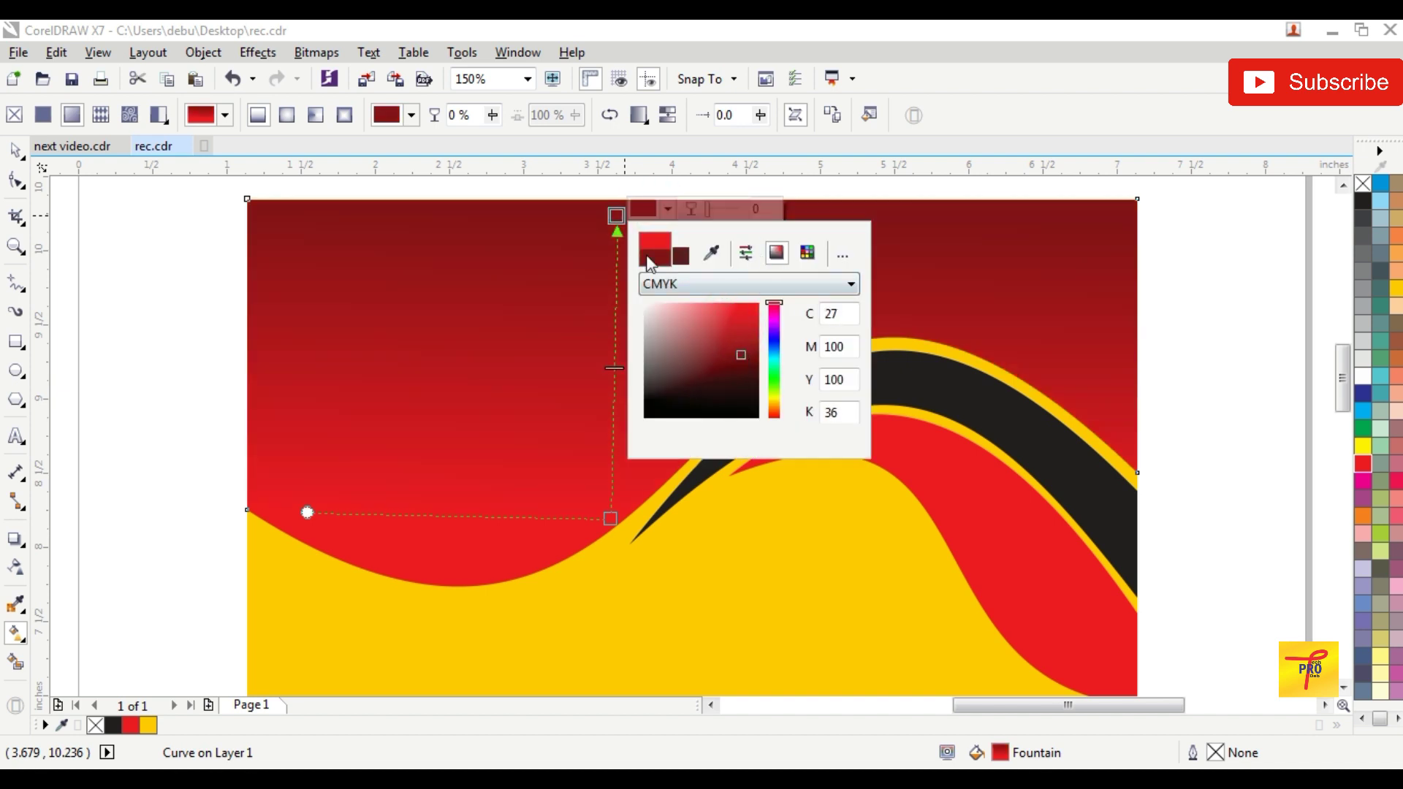
left_click_drag(616, 215, 610, 244)
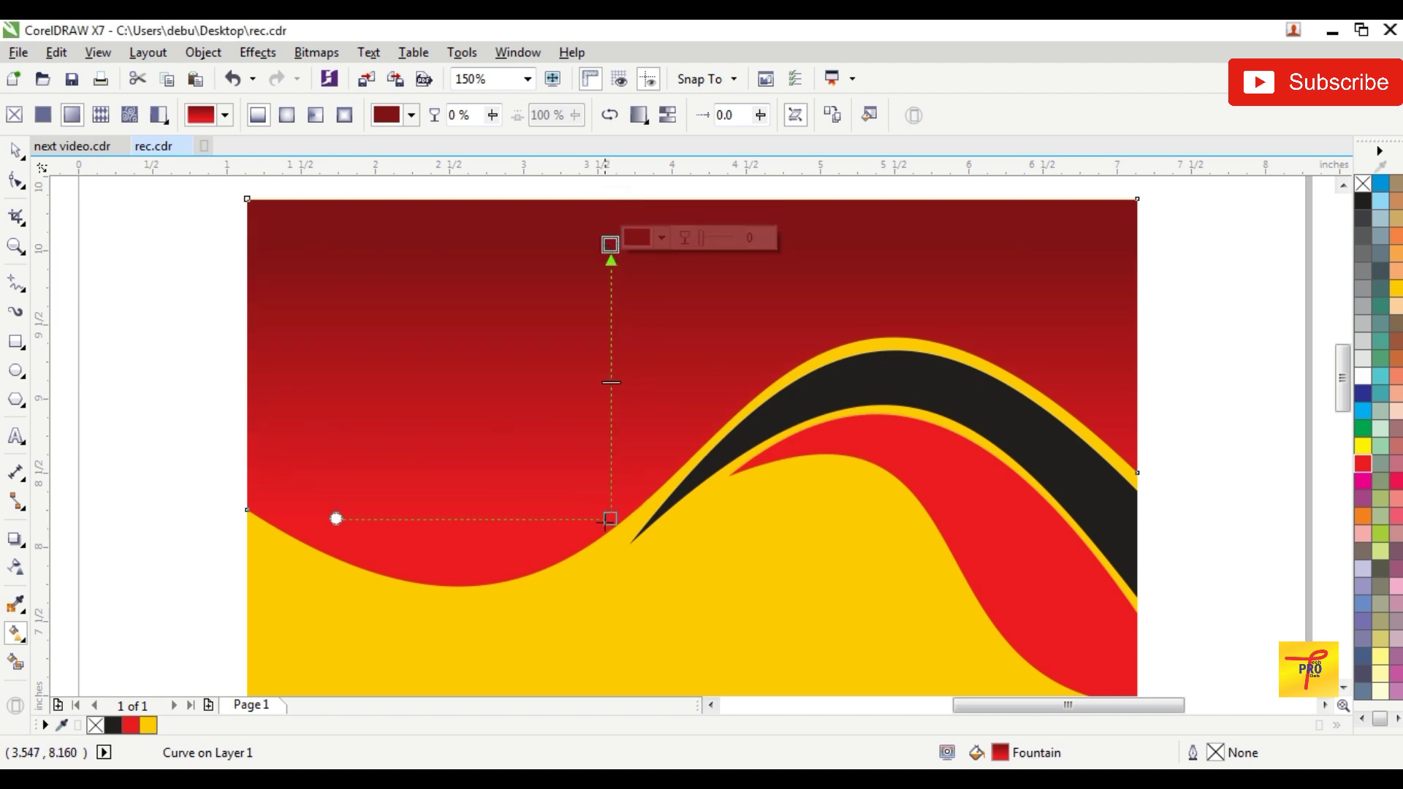
left_click_drag(609, 519, 610, 435)
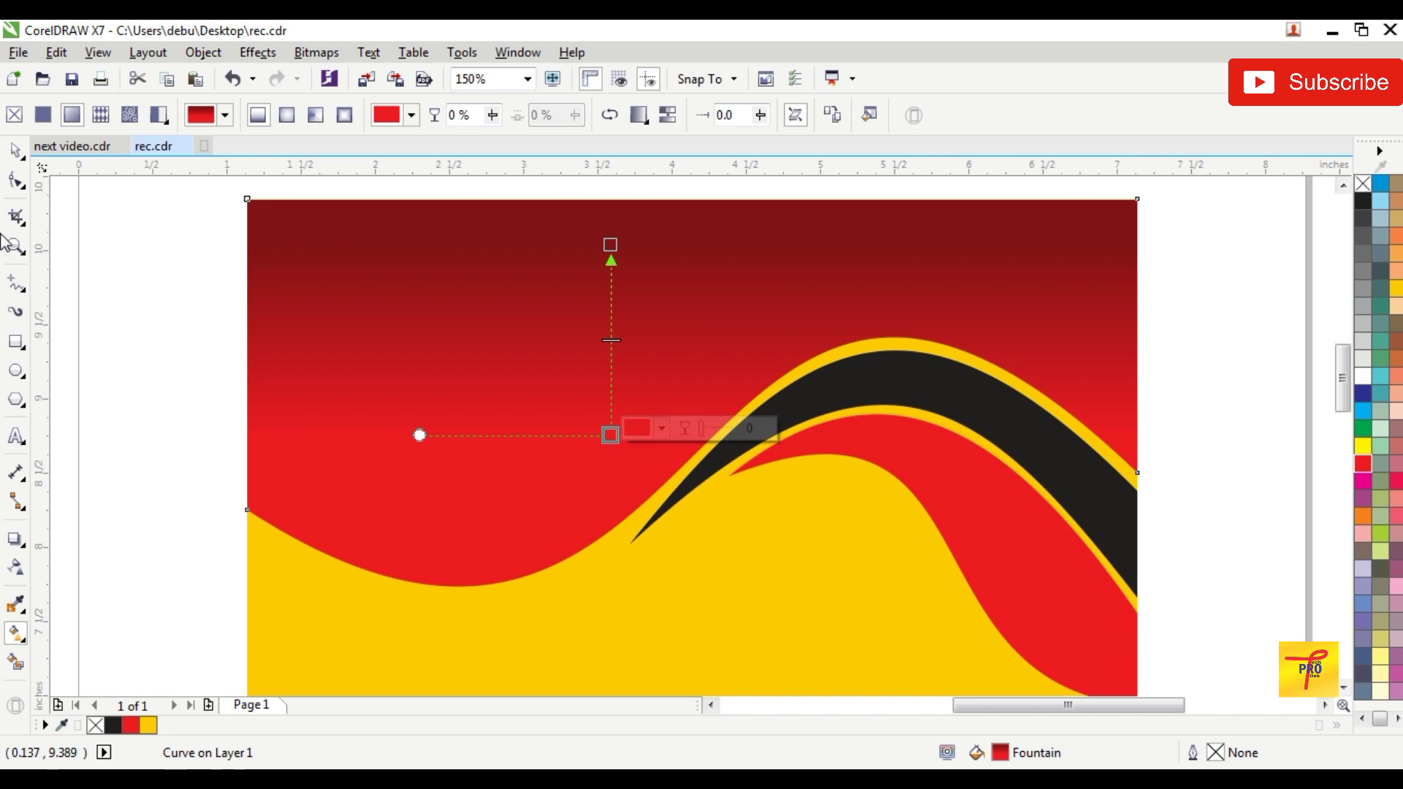
Step: Apply a vertical fountain fill to the red swoosh under the black band
left_click(15, 151)
scroll(723, 329, "down", 4)
scroll(840, 391, "up", 1)
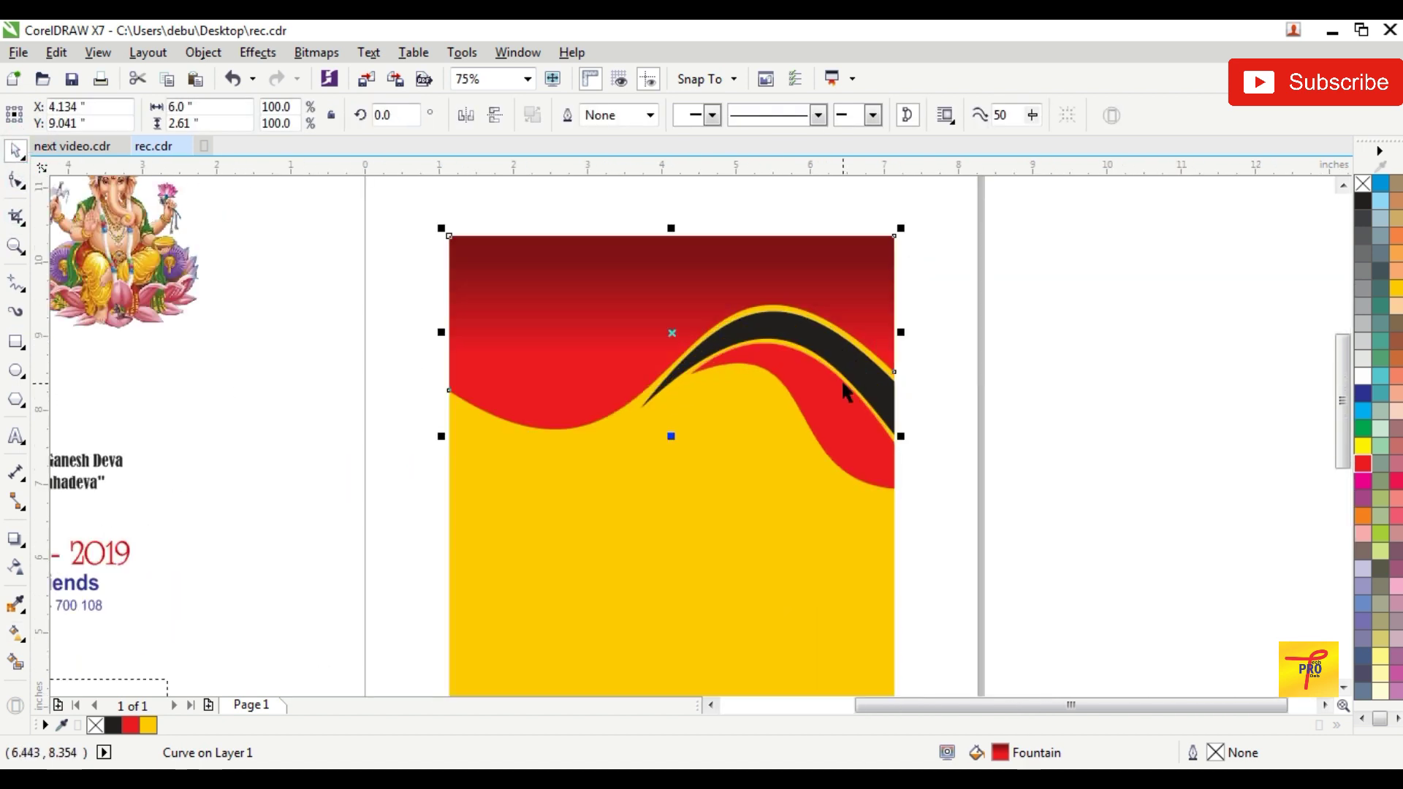
scroll(816, 420, "up", 1)
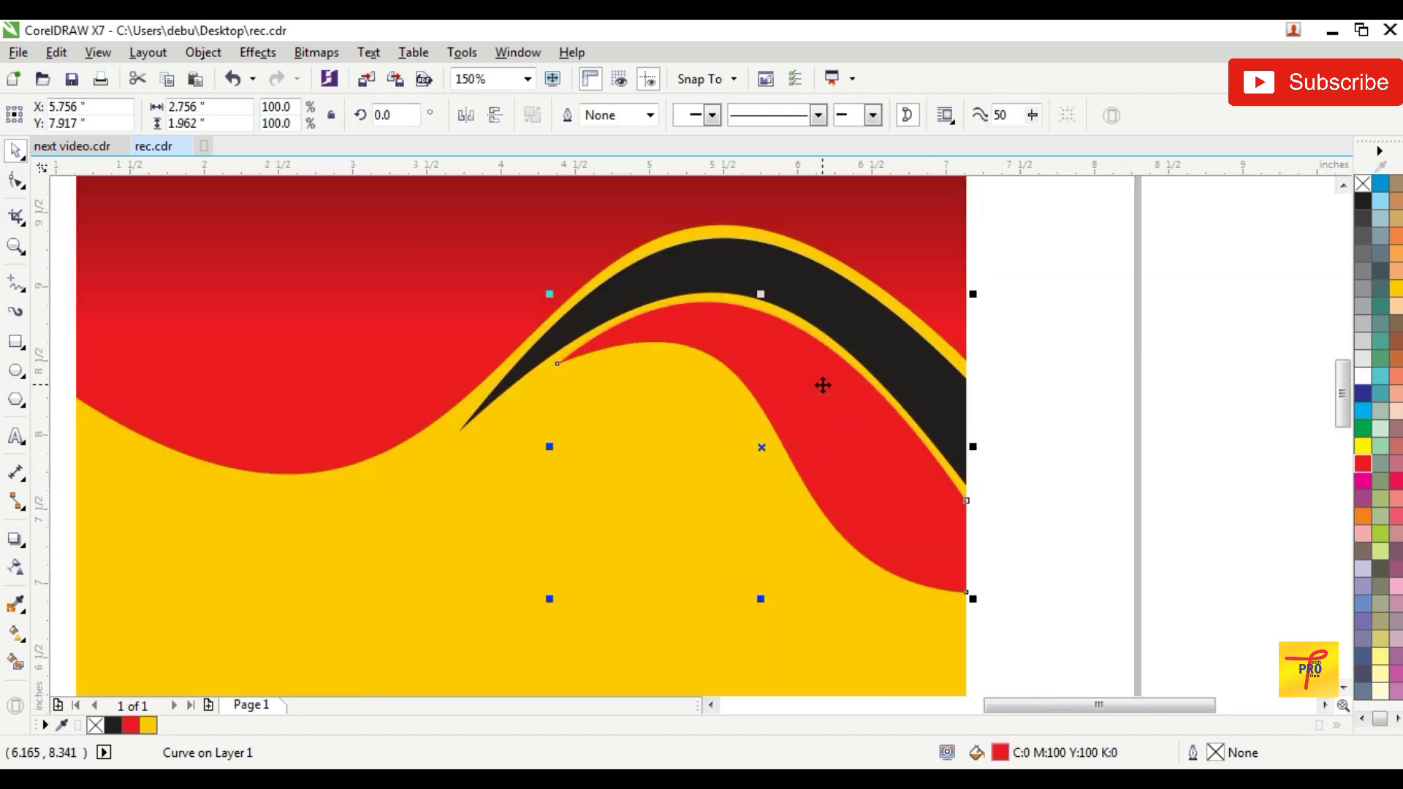
left_click(16, 633)
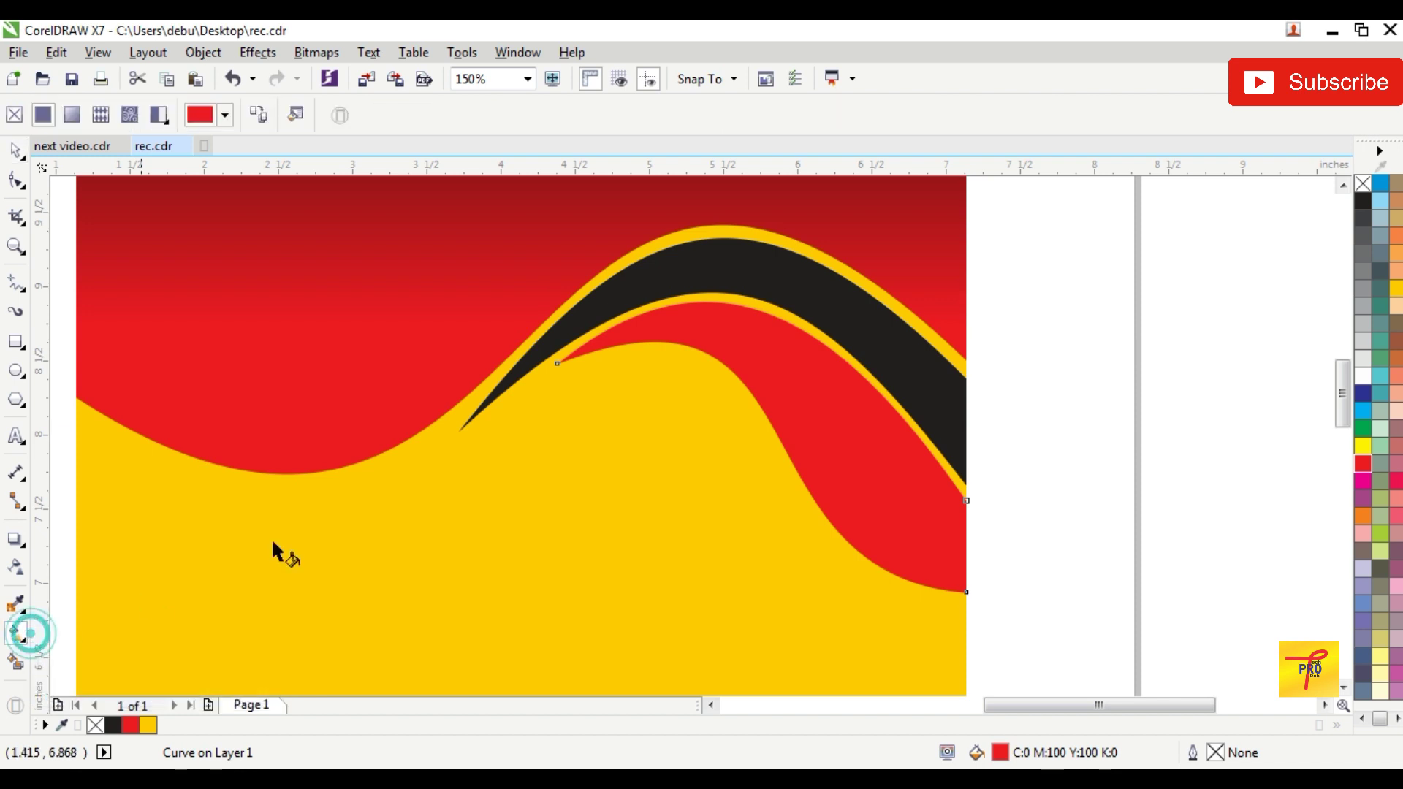
left_click_drag(832, 520, 836, 369)
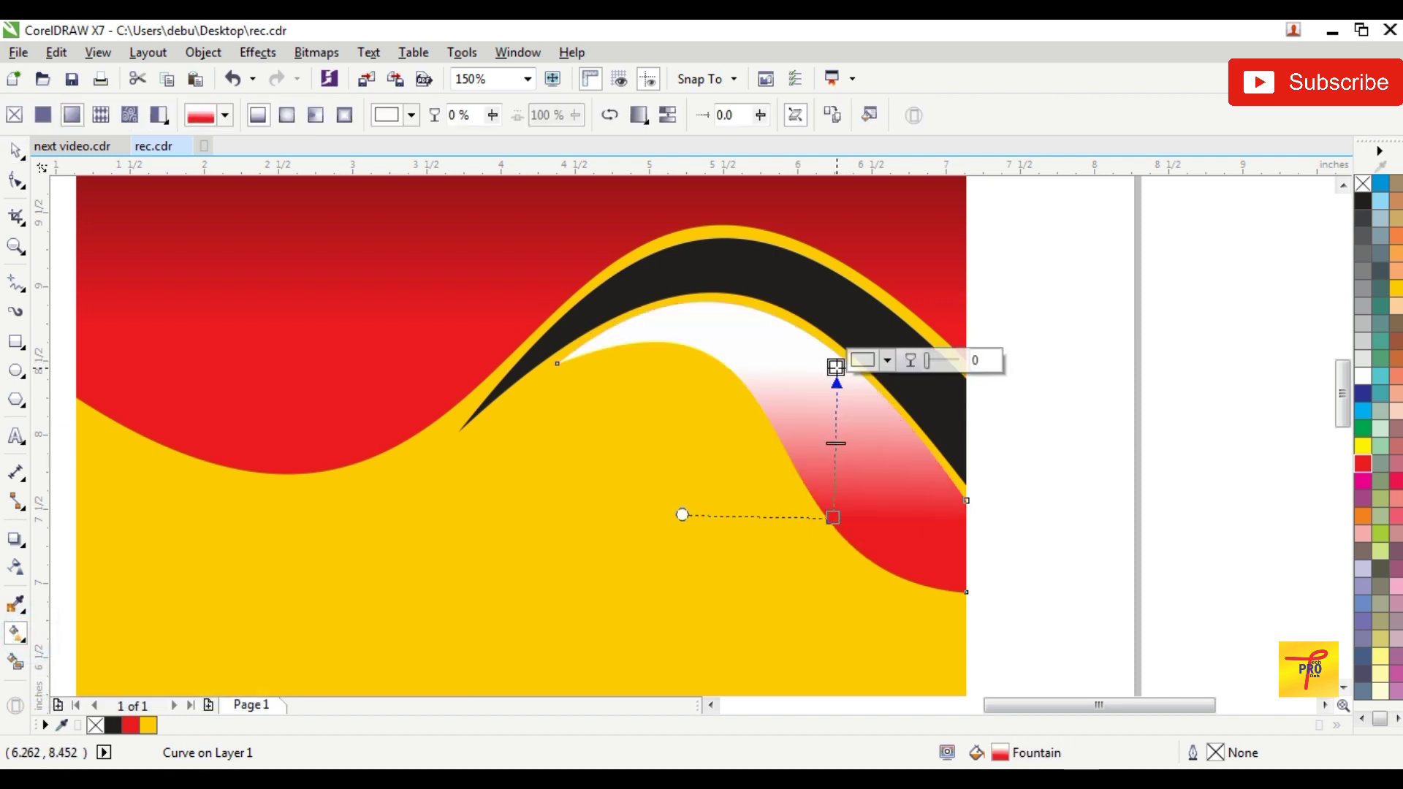
Step: Set the gradient's end node to dark red, CMYK 26/100/100/32
left_click(1363, 465)
left_click(836, 366)
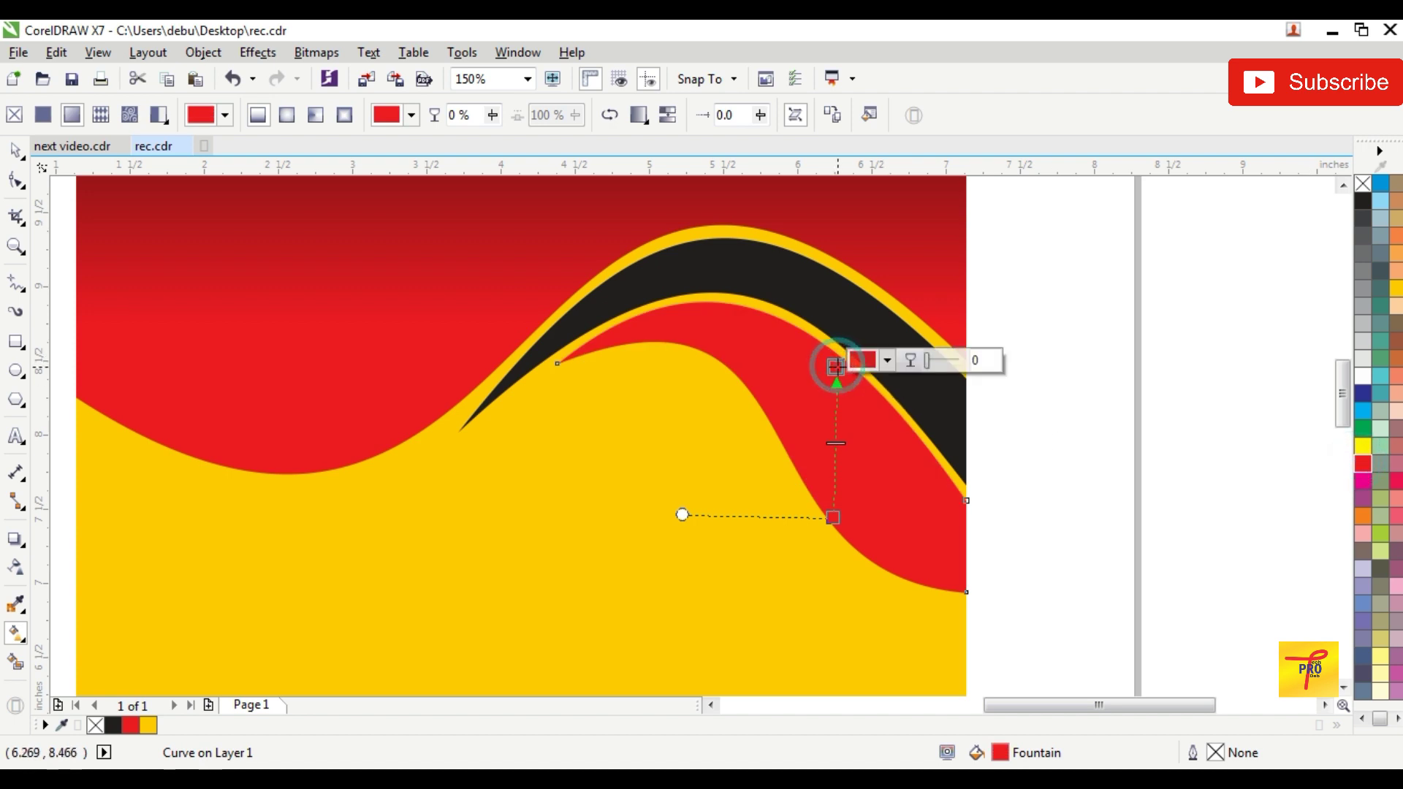
left_click(884, 358)
left_click_drag(960, 461, 961, 505)
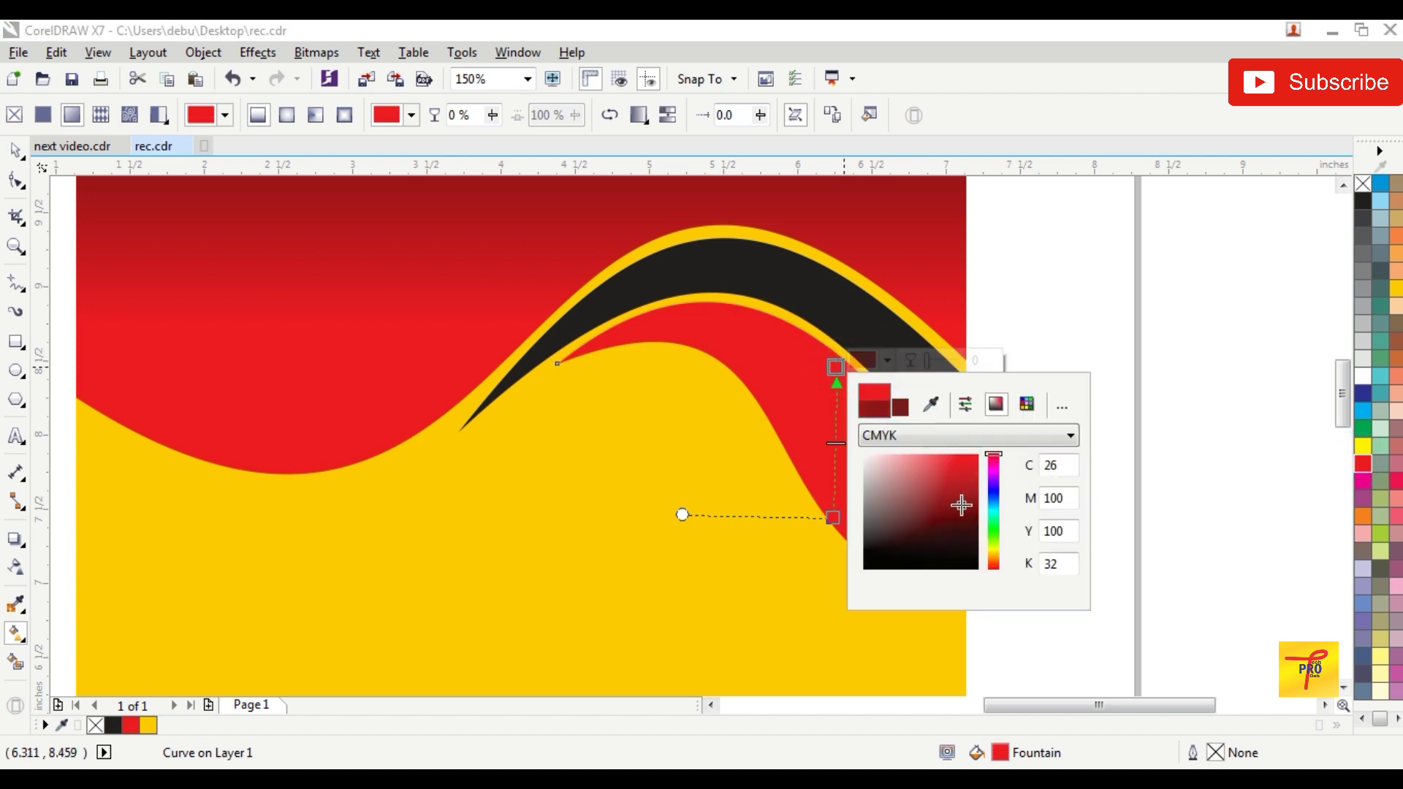
left_click(833, 517)
Step: Move the swoosh's gradient end node upward to reshape the blend
left_click_drag(833, 518, 830, 471)
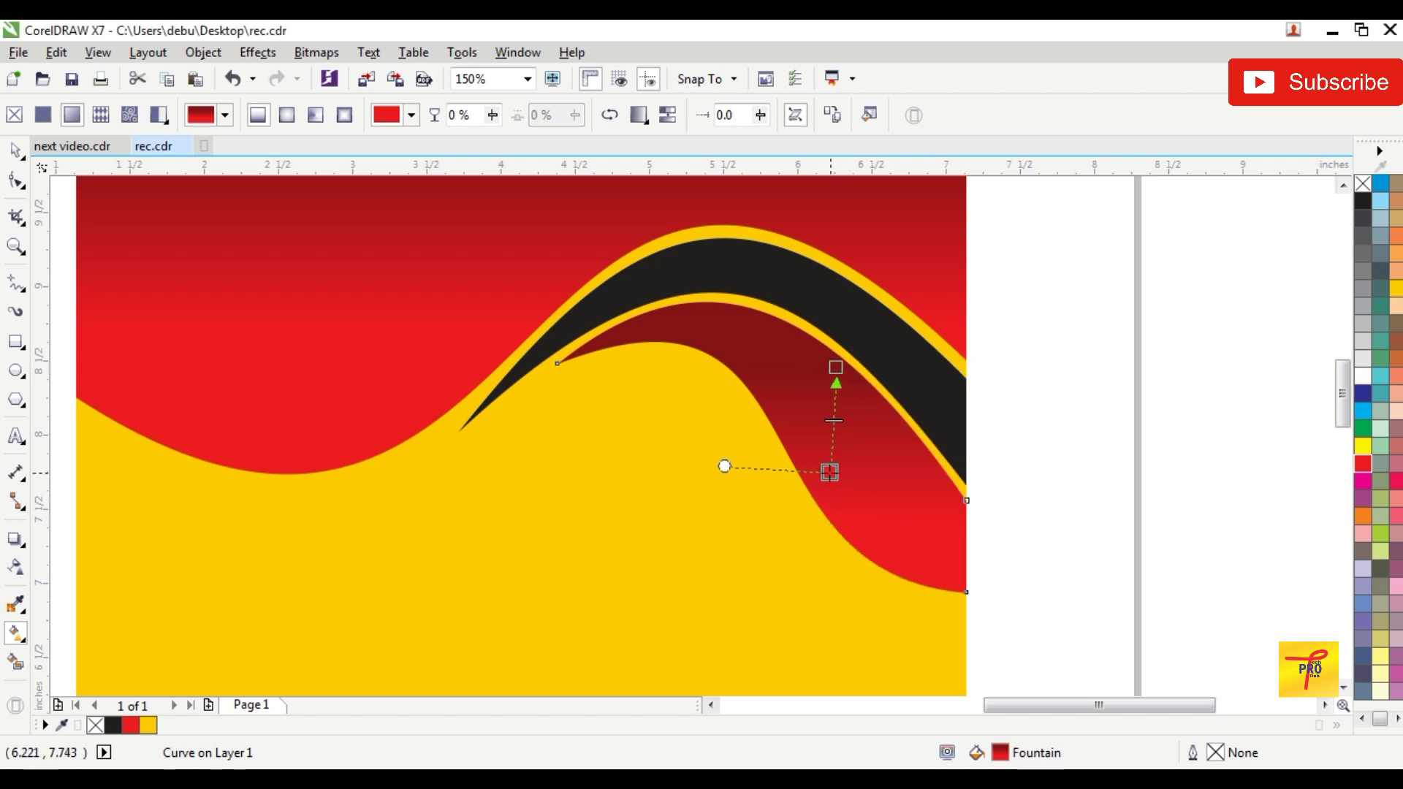
scroll(847, 434, "down", 2)
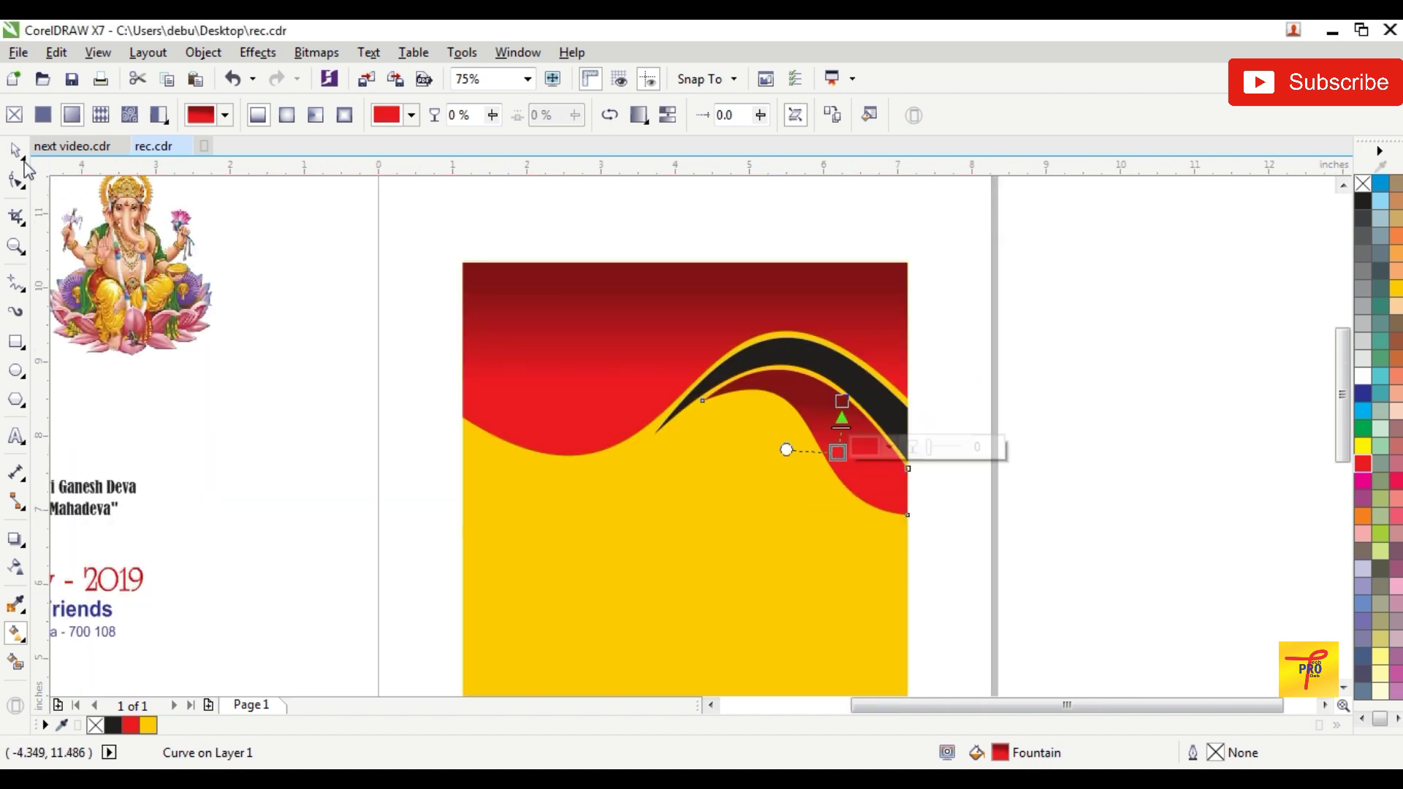
left_click(16, 150)
left_click(362, 409)
scroll(376, 410, "down", 4)
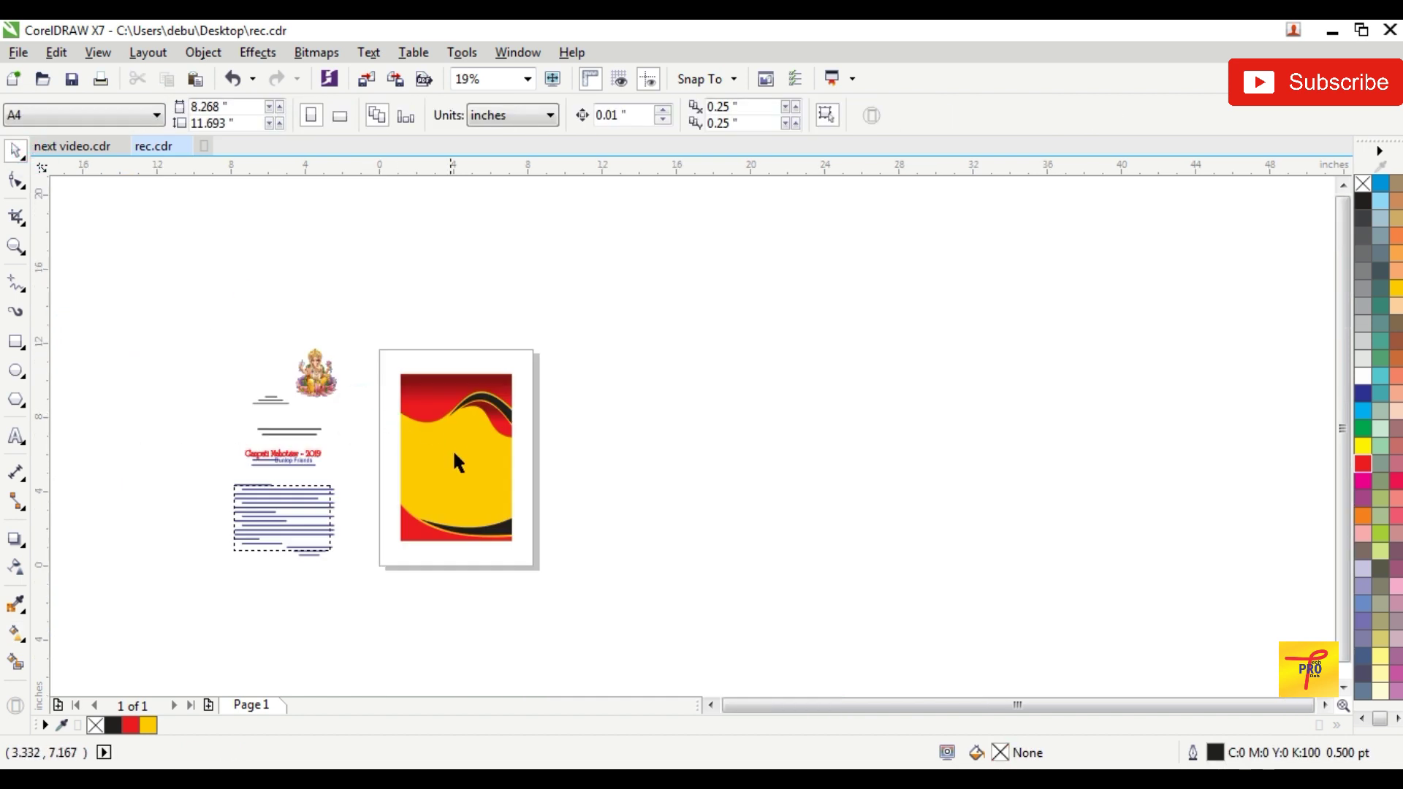
scroll(455, 458, "up", 2)
Step: Fill the bottom red wave with a gradient from dark red at its lower-left corner to bright red
scroll(353, 594, "up", 2)
left_click(316, 545)
scroll(293, 570, "up", 2)
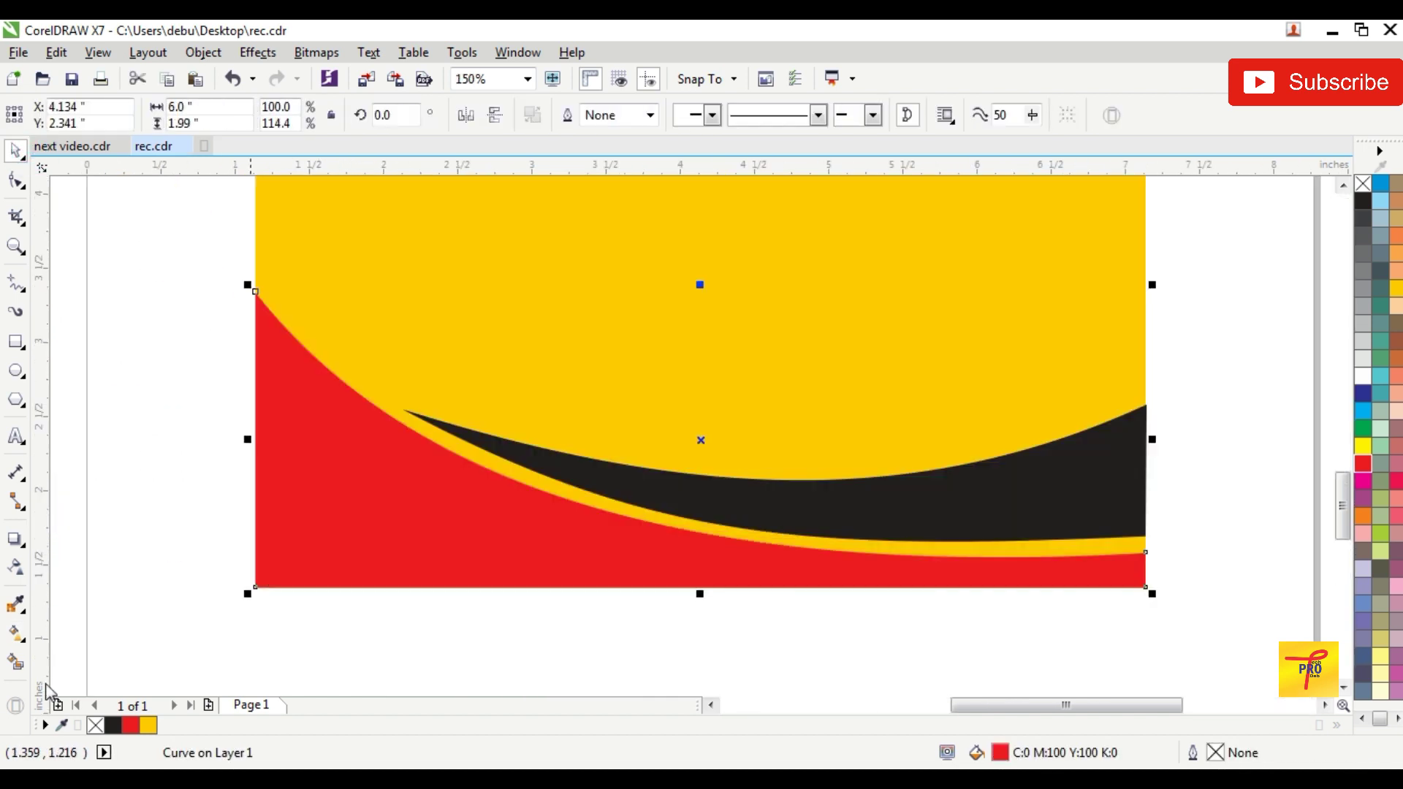
left_click(17, 632)
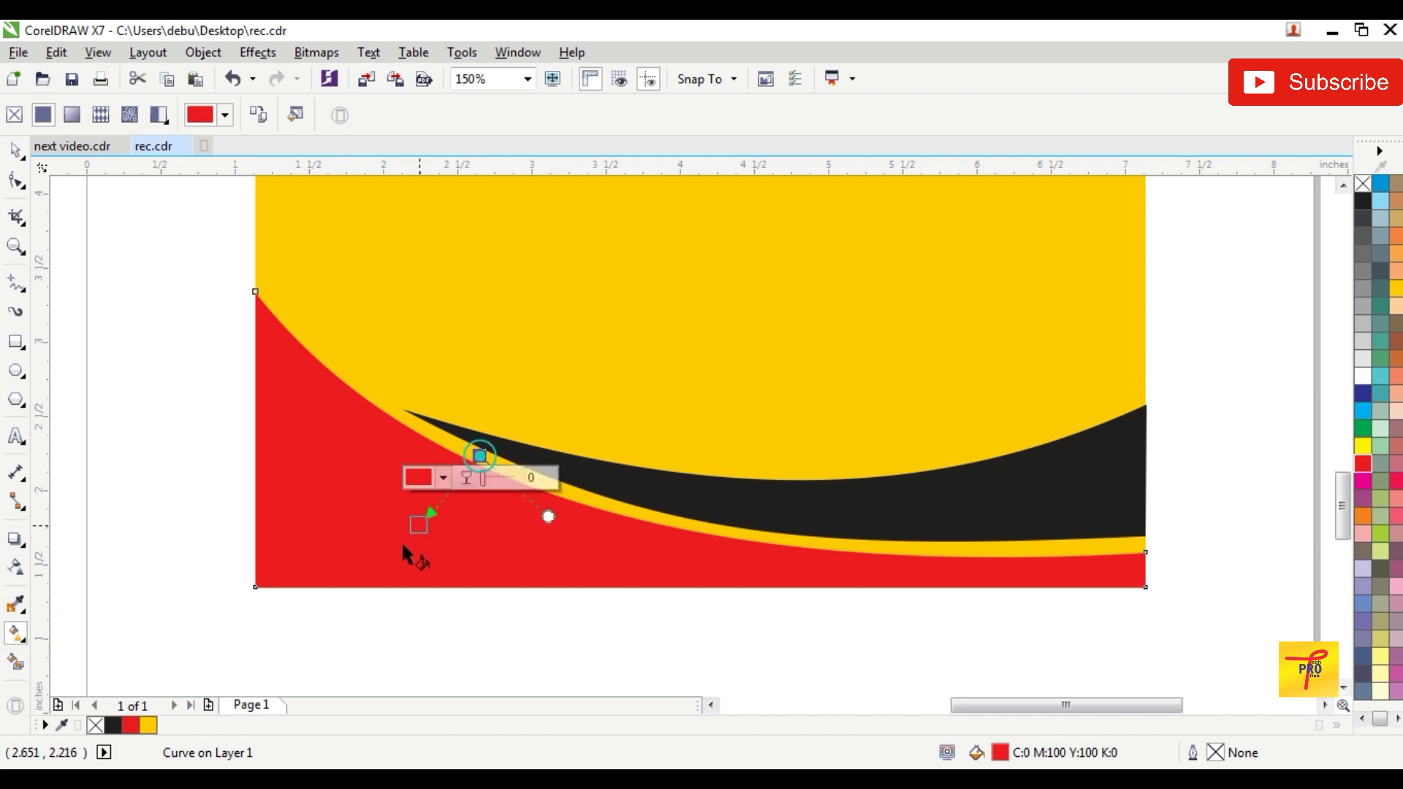
left_click(335, 556)
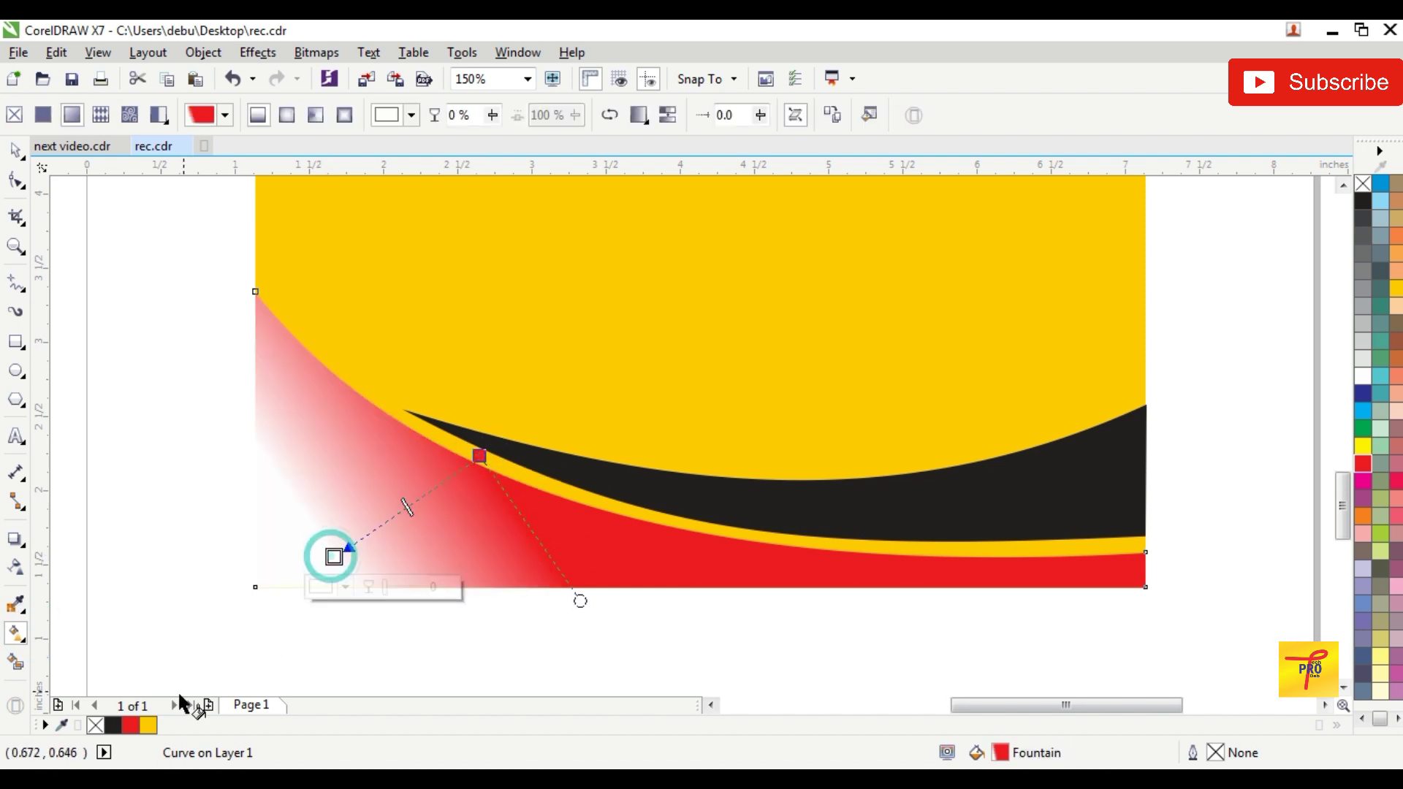
left_click_drag(131, 726, 334, 557)
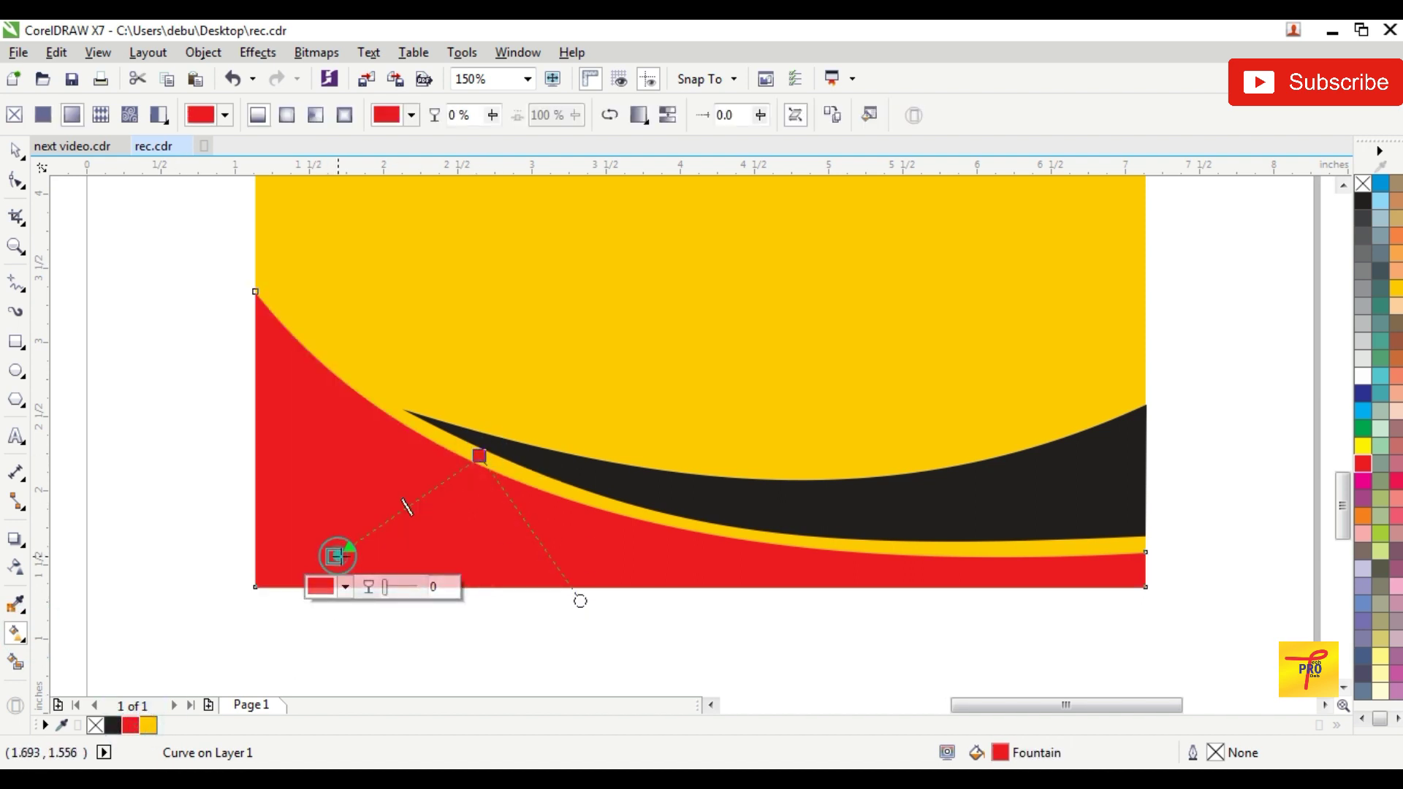
left_click(347, 587)
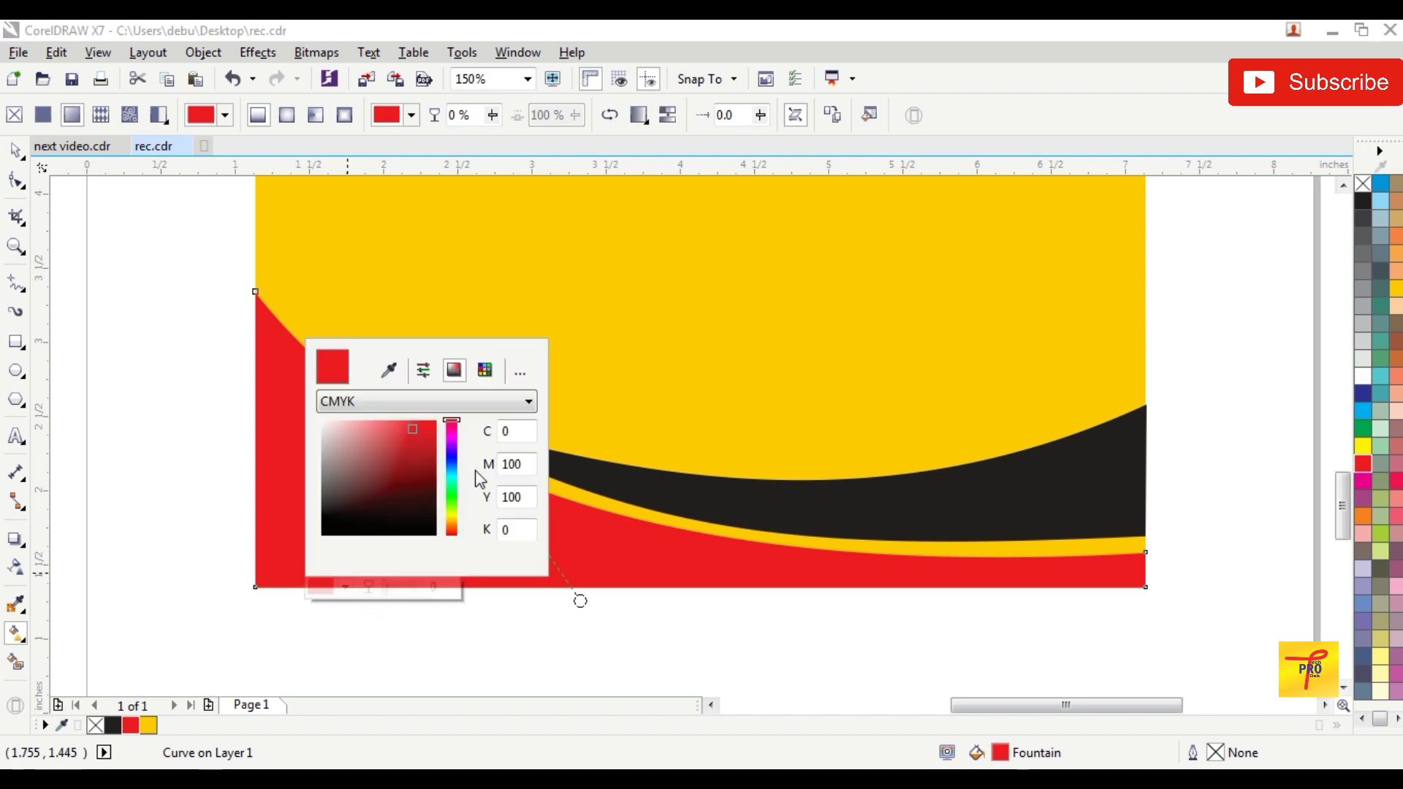
left_click_drag(413, 433, 418, 483)
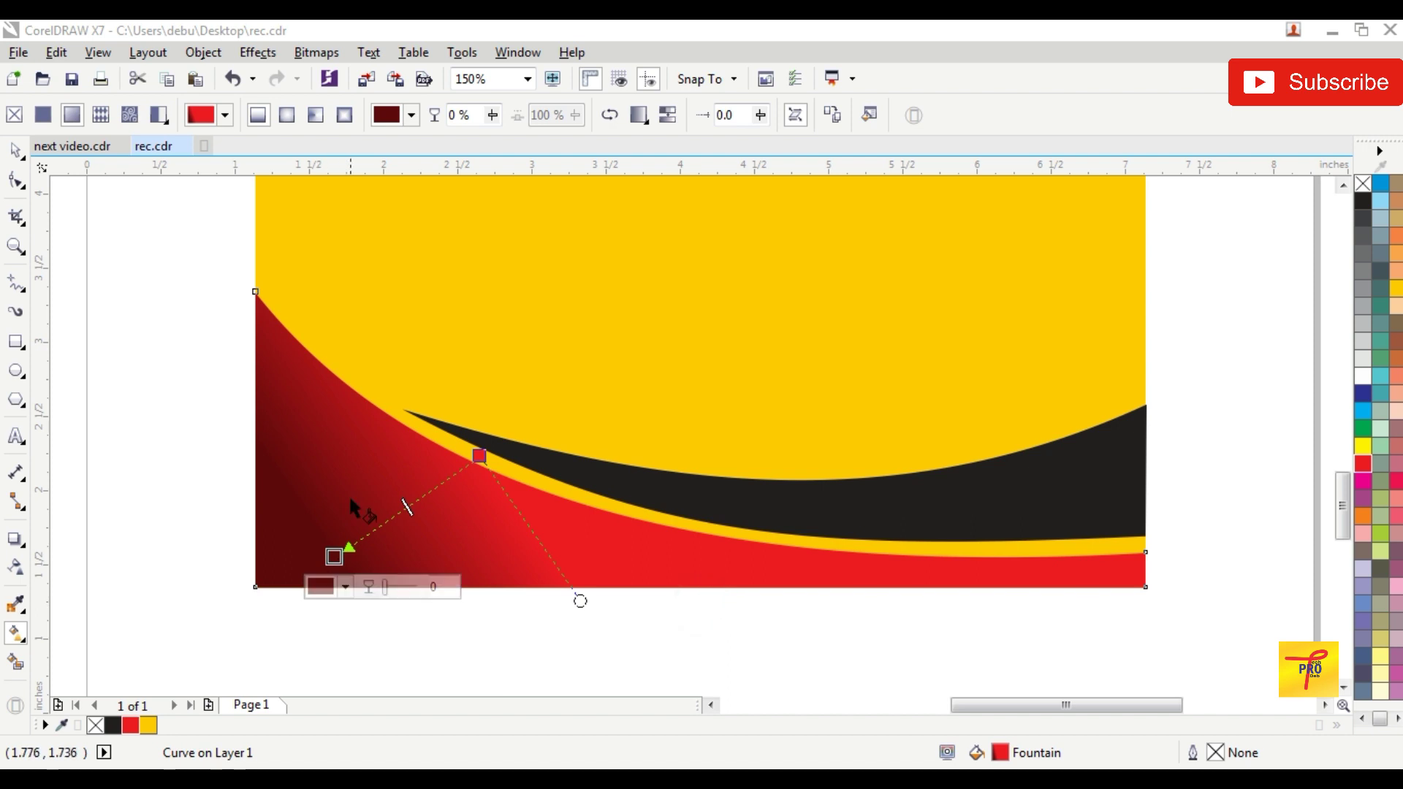
left_click(16, 150)
Step: Cast a drop shadow straight down from the upper dark-red wave
scroll(645, 422, "down", 3)
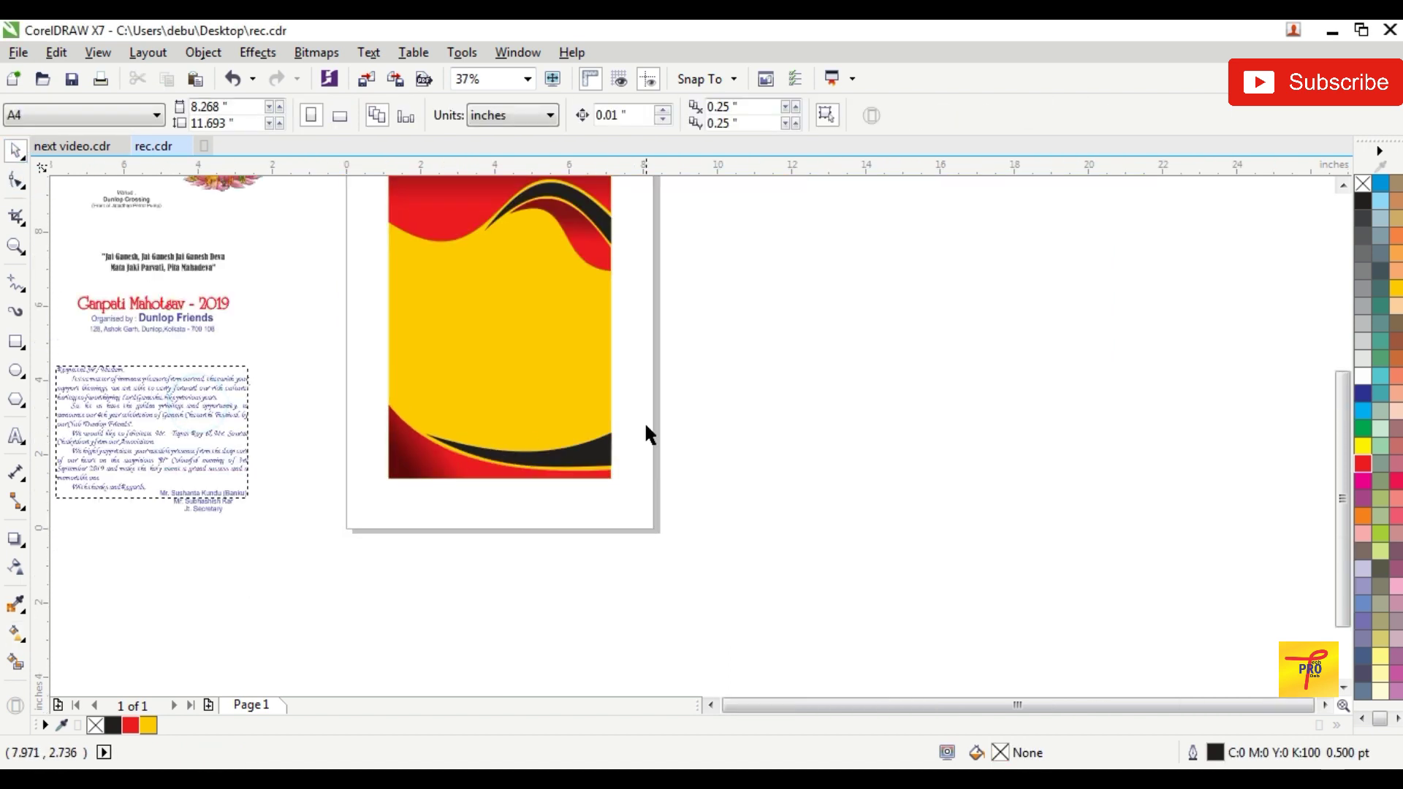
scroll(616, 368, "down", 2)
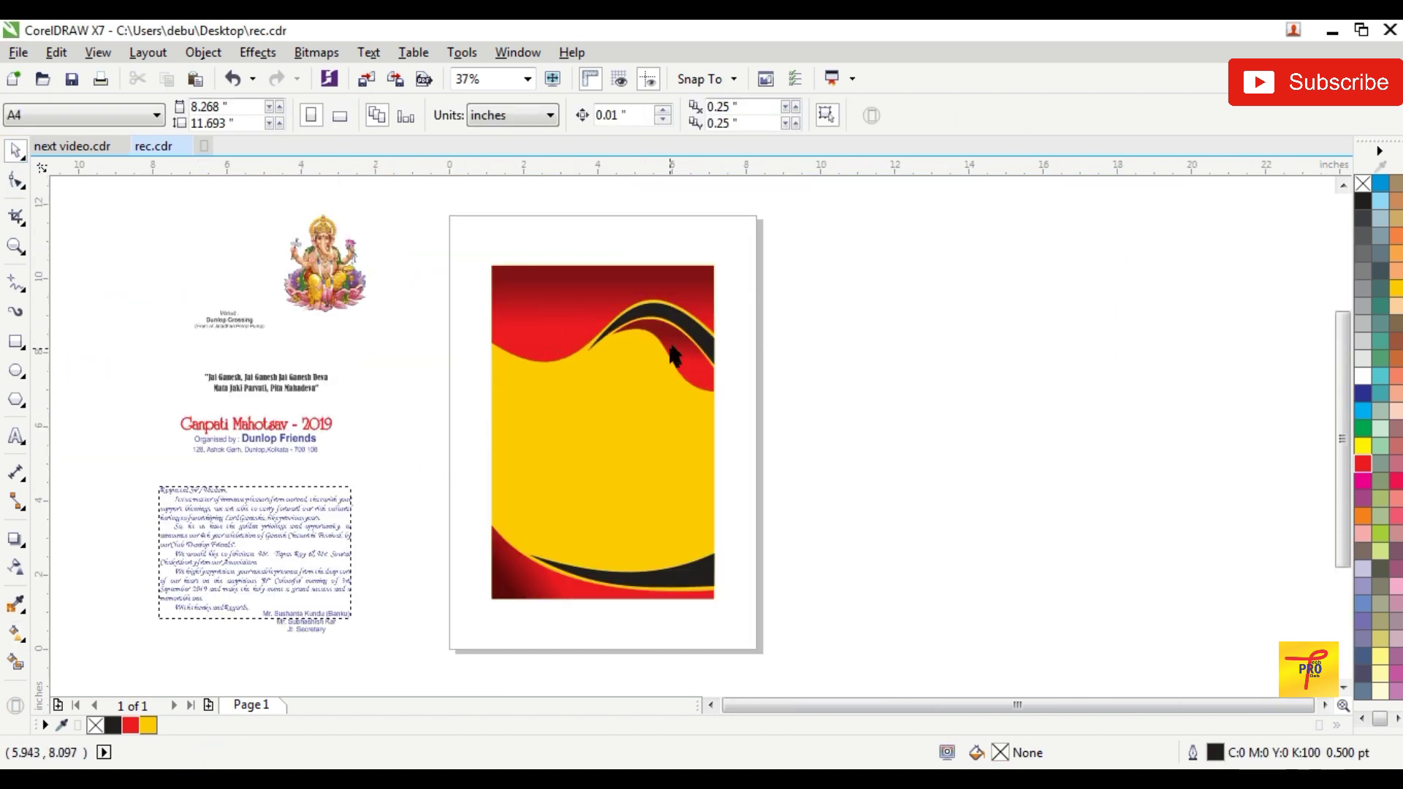
scroll(675, 358, "up", 5)
left_click(682, 376)
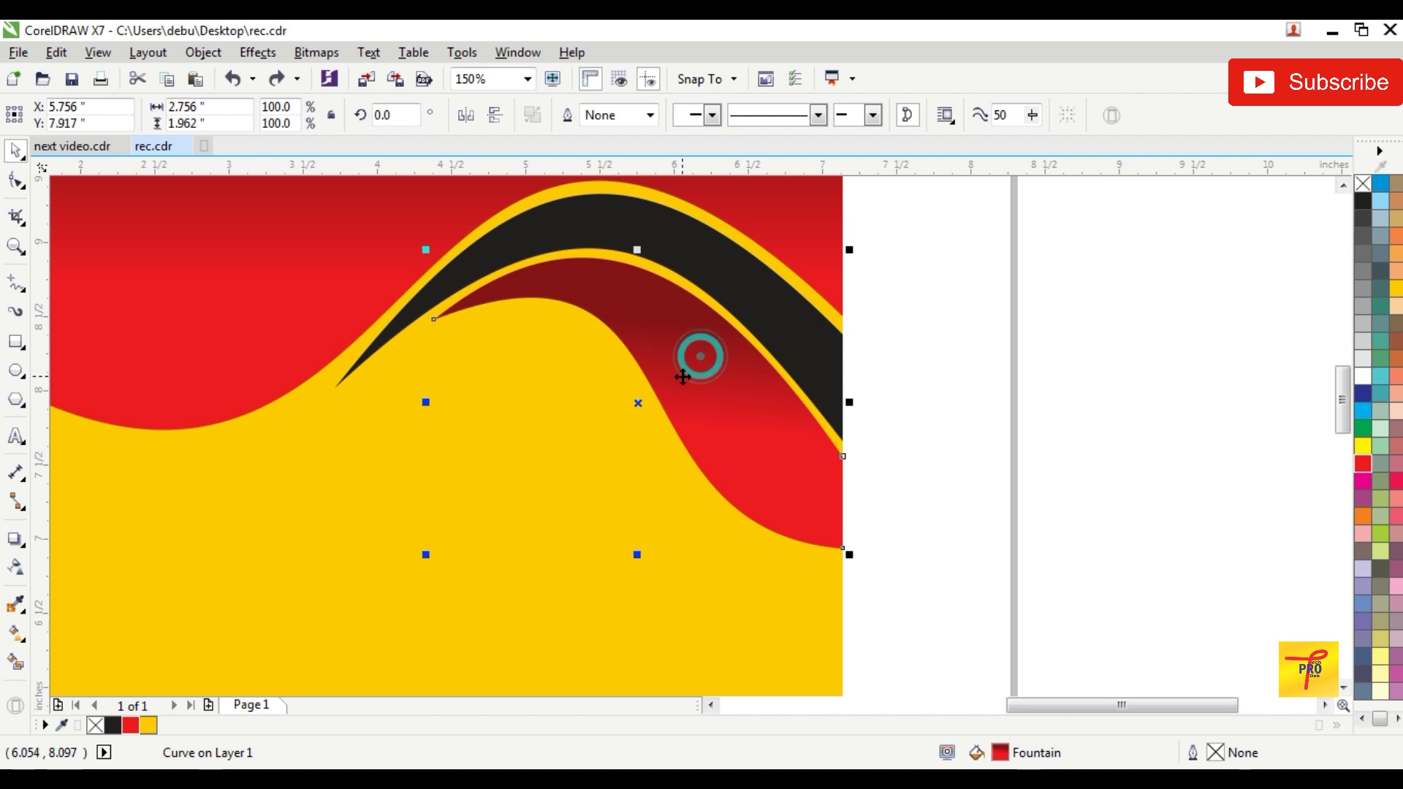
left_click(15, 540)
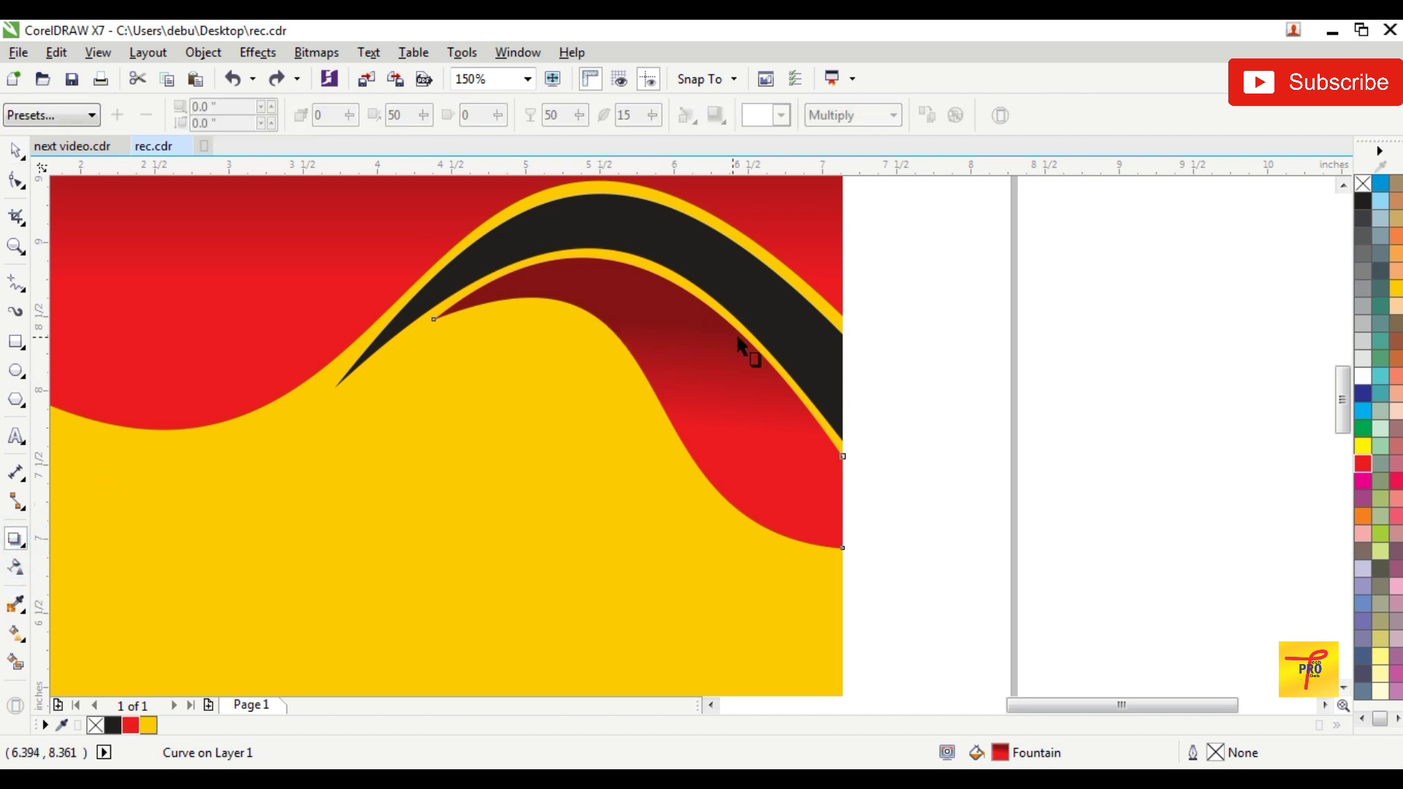
left_click_drag(738, 338, 504, 360)
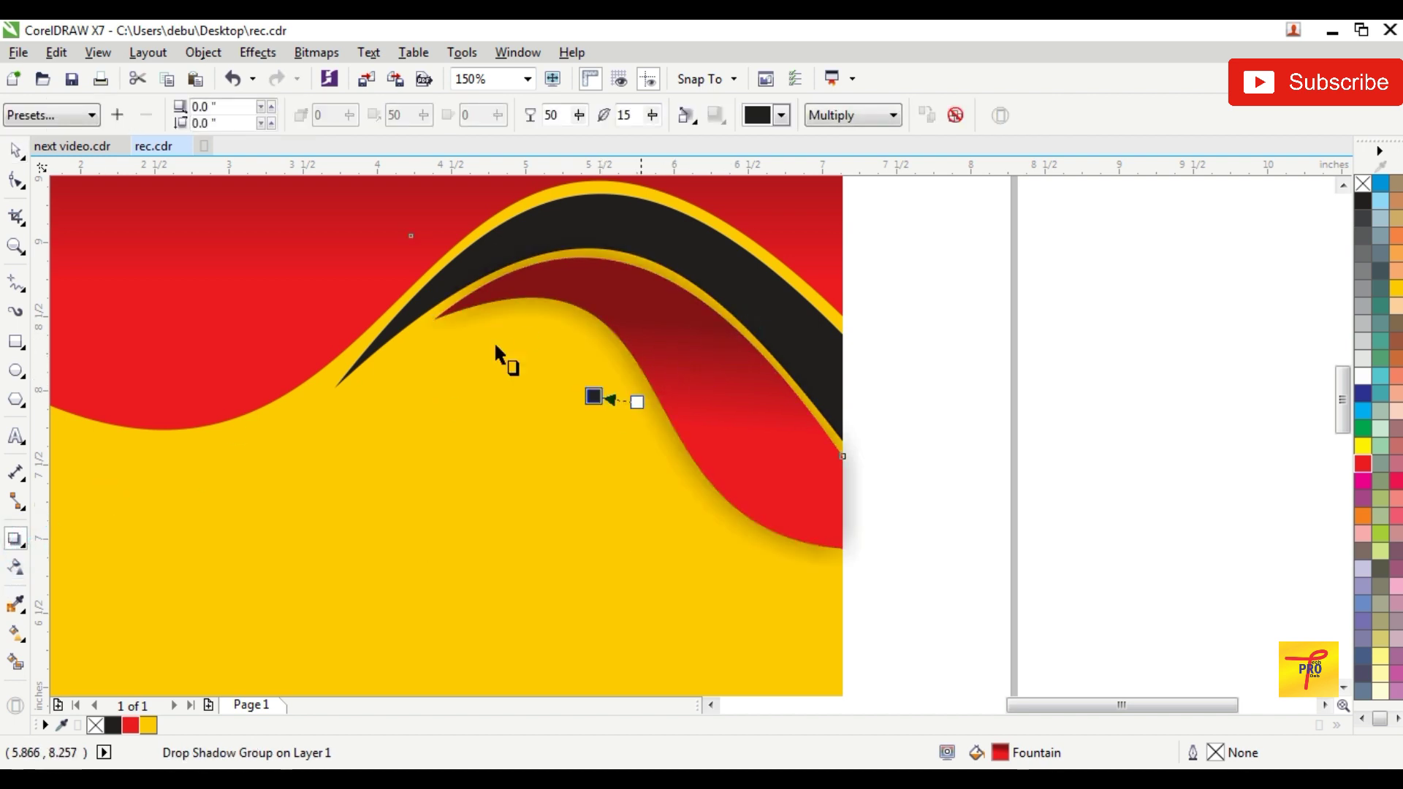
left_click(17, 544)
left_click_drag(637, 257, 642, 559)
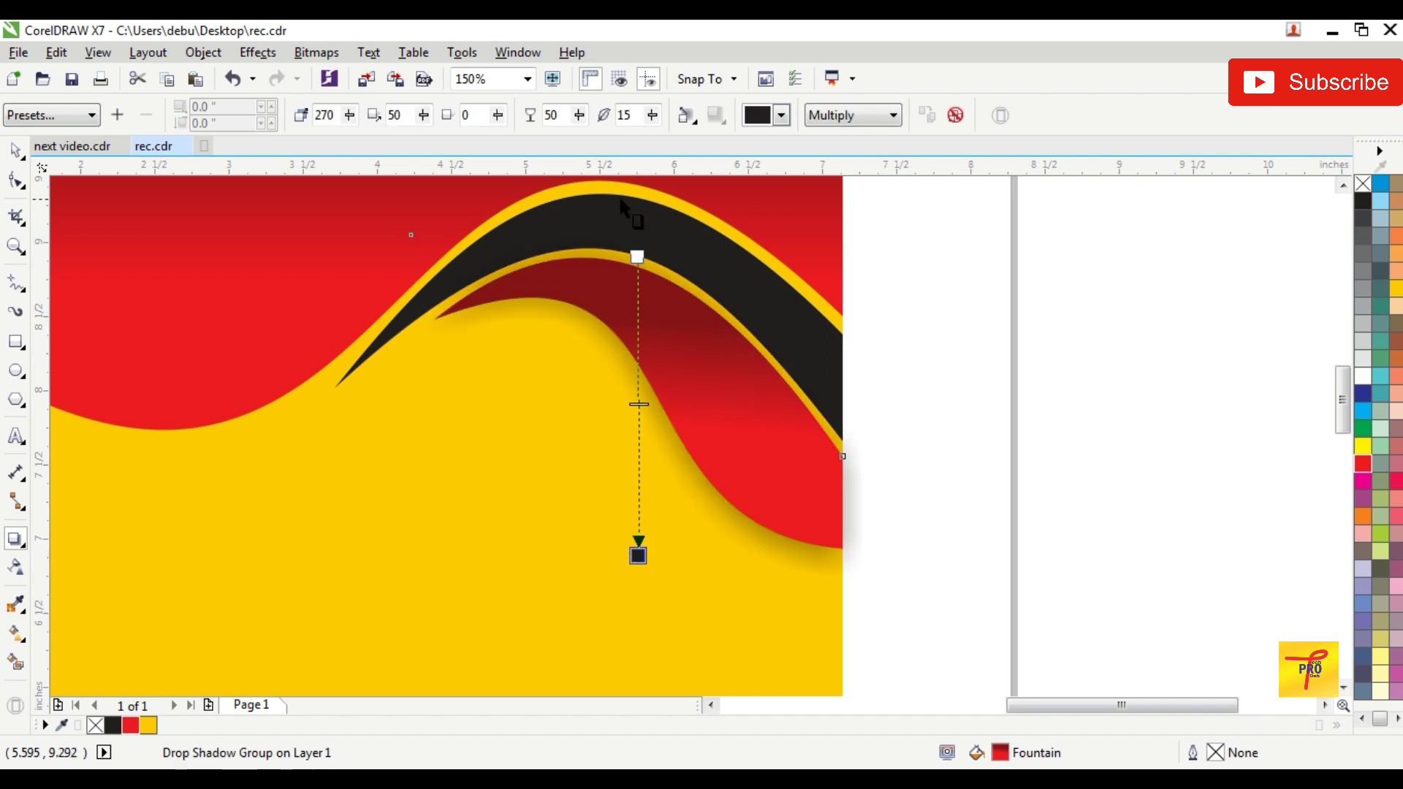
Step: Lower the shadow feathering to 4 and raise its opacity to 87
left_click(653, 116)
left_click(646, 134)
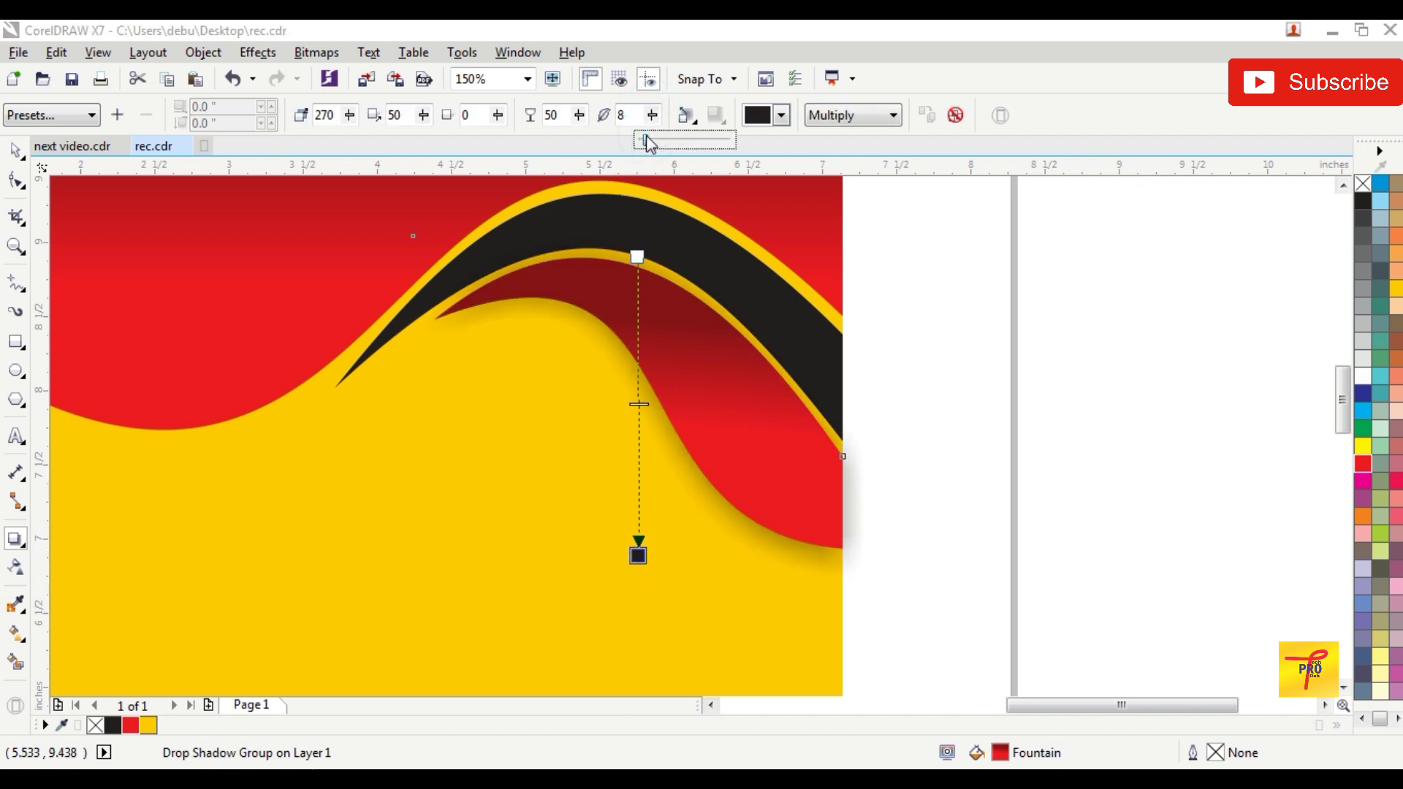
left_click(653, 116)
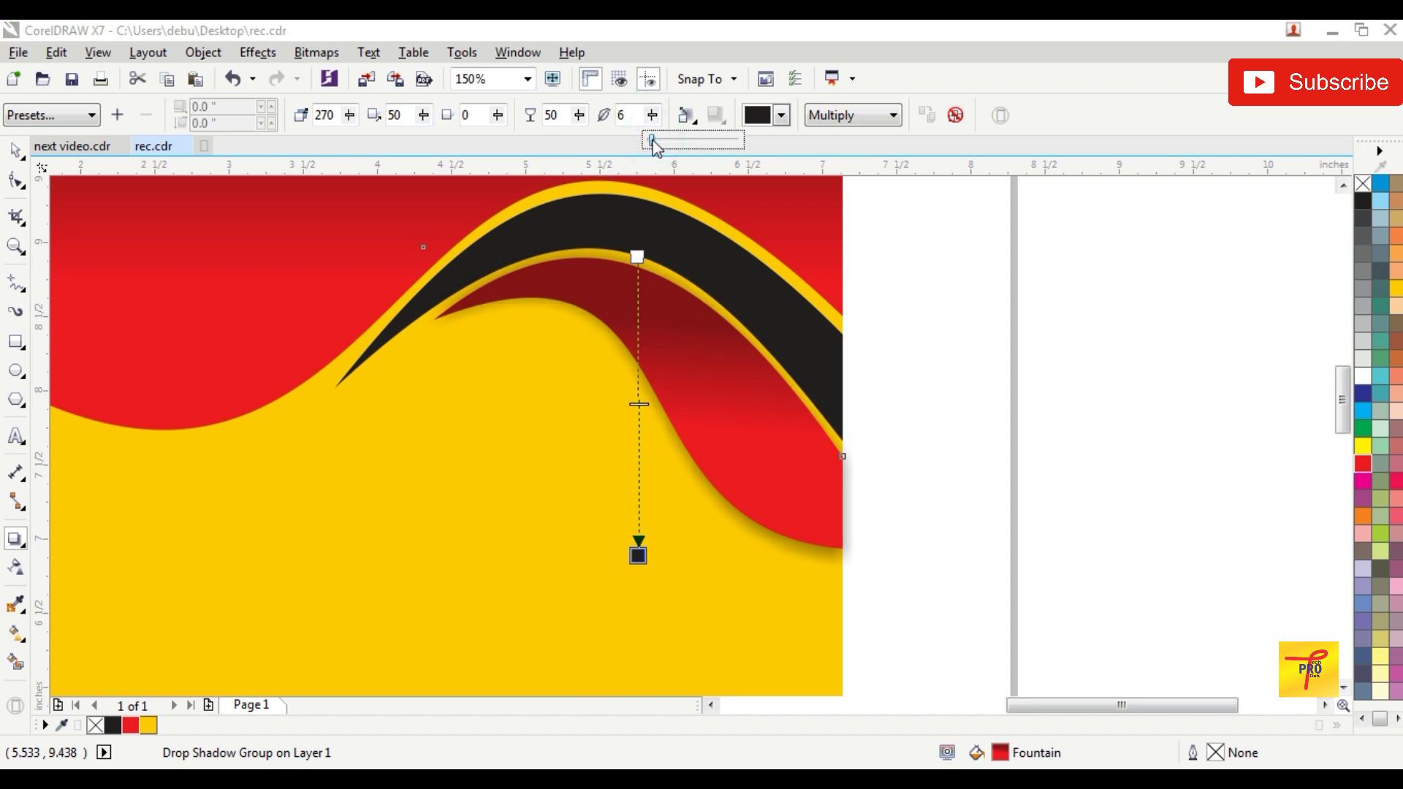
left_click(579, 115)
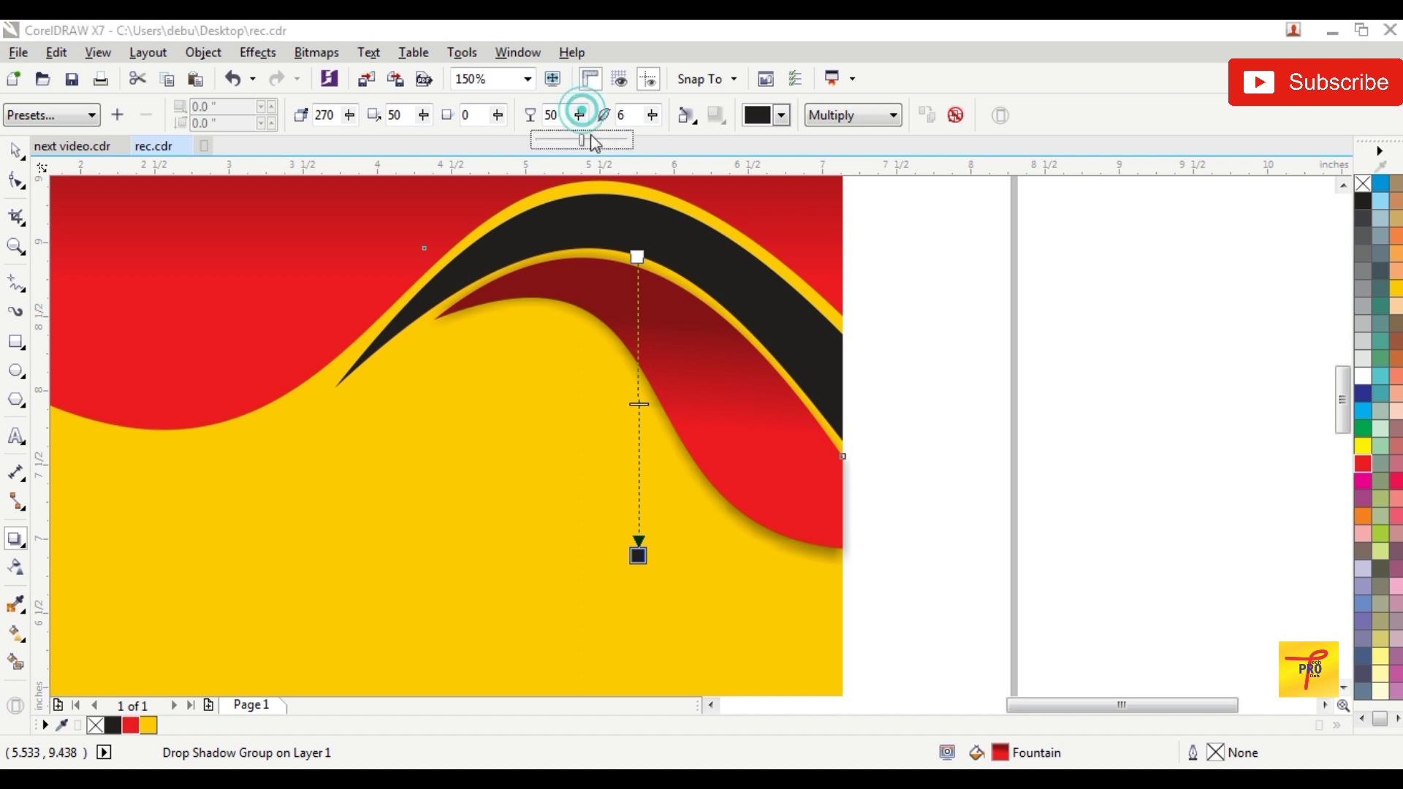
left_click_drag(583, 140, 620, 150)
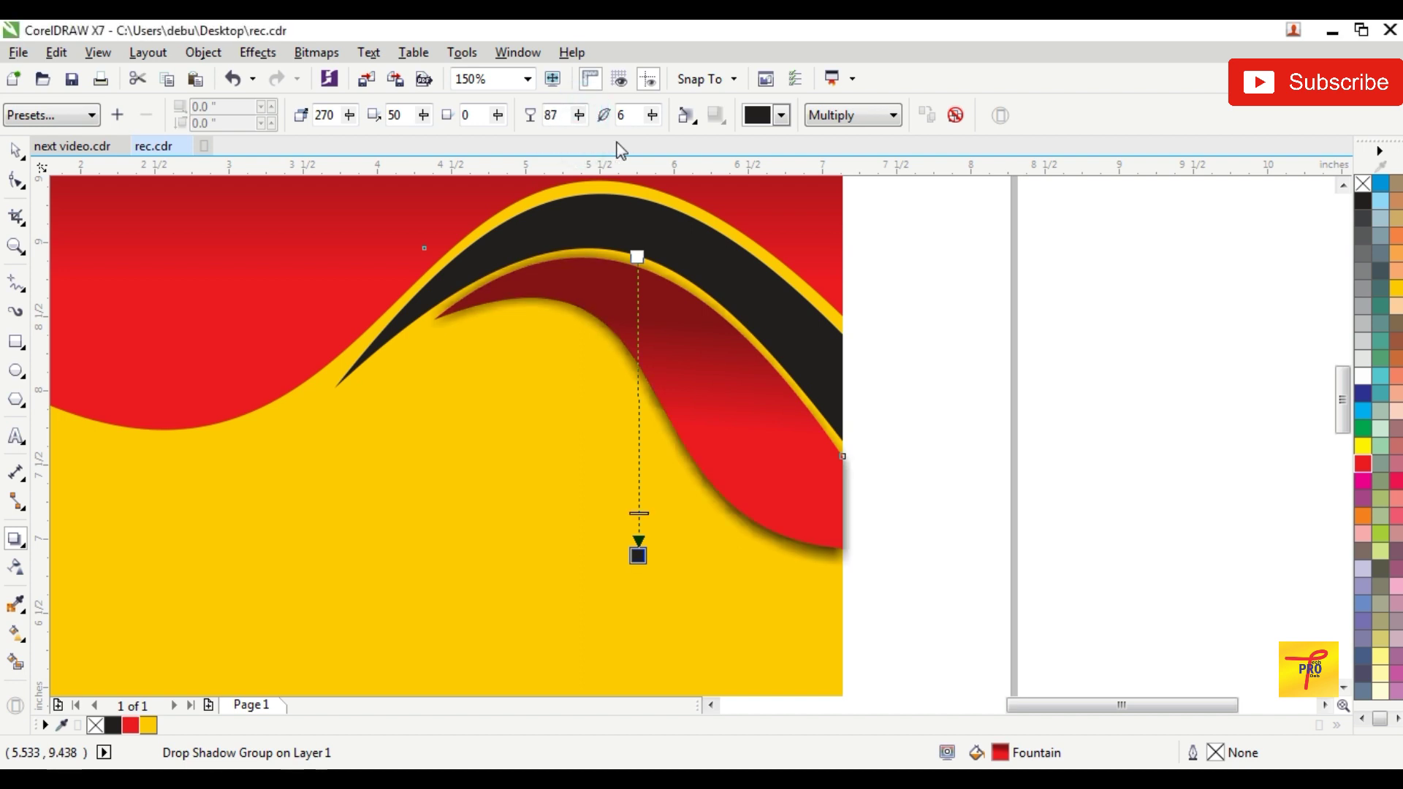
left_click(653, 115)
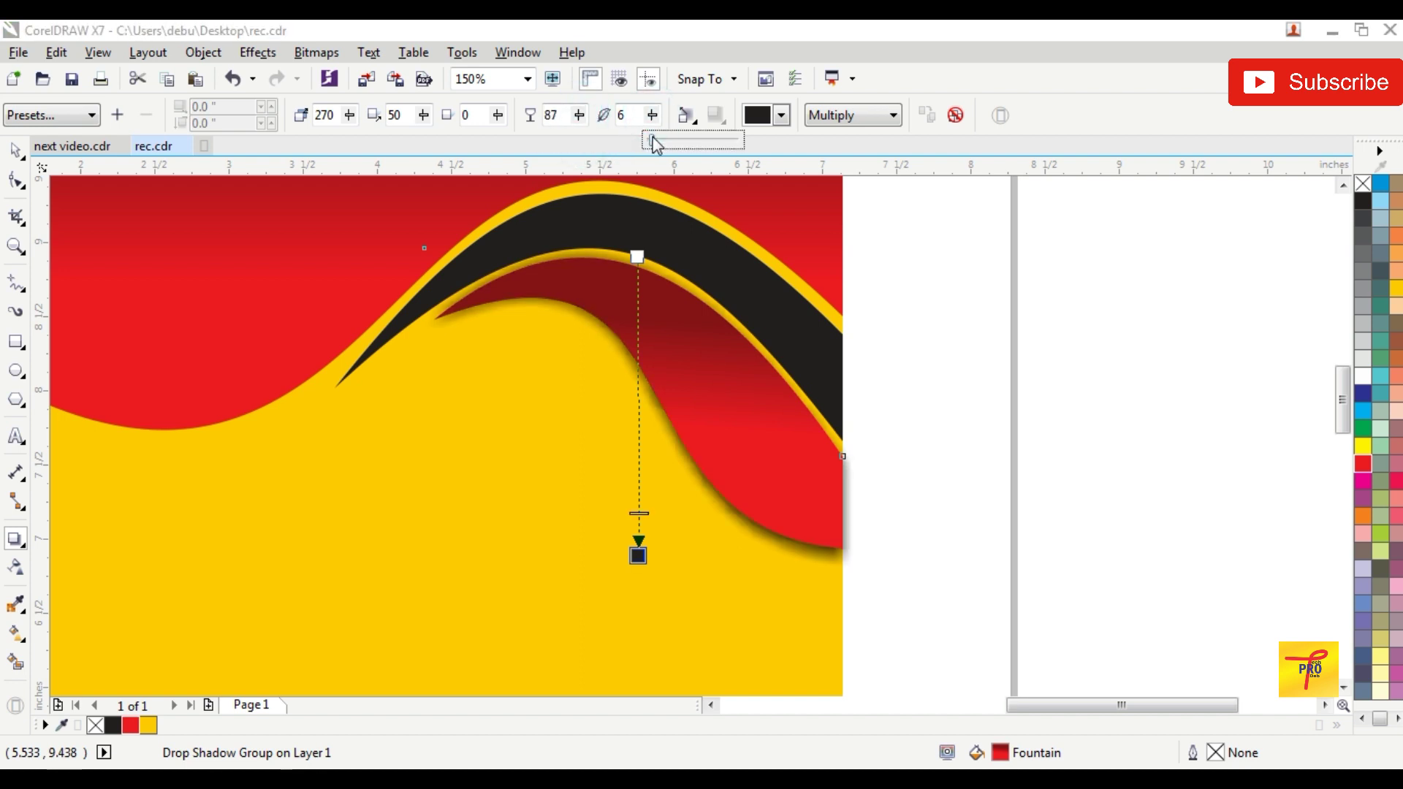
left_click(16, 150)
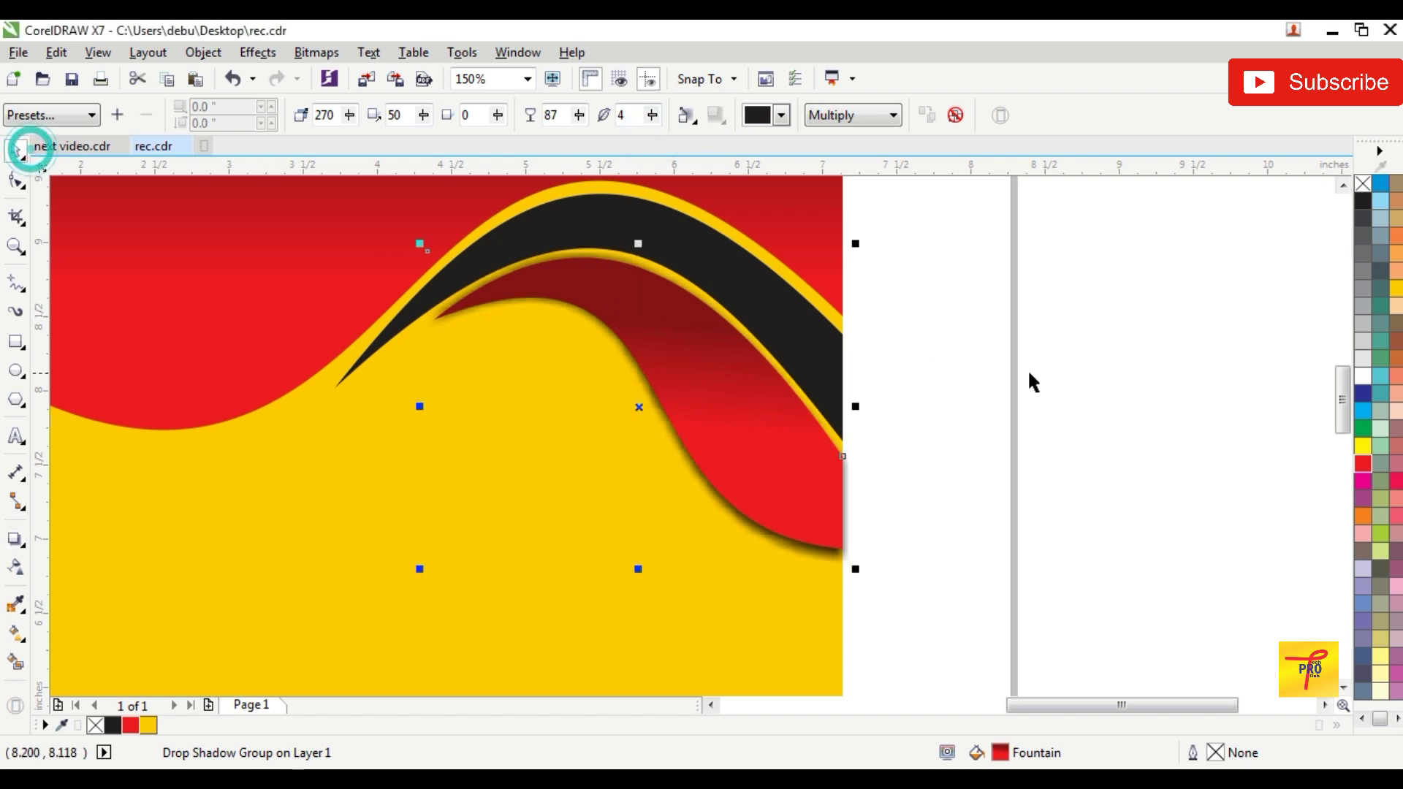
left_click(1023, 365)
Step: Move the Ganesh image onto the top-left of the wave artwork
scroll(1018, 362, "down", 3)
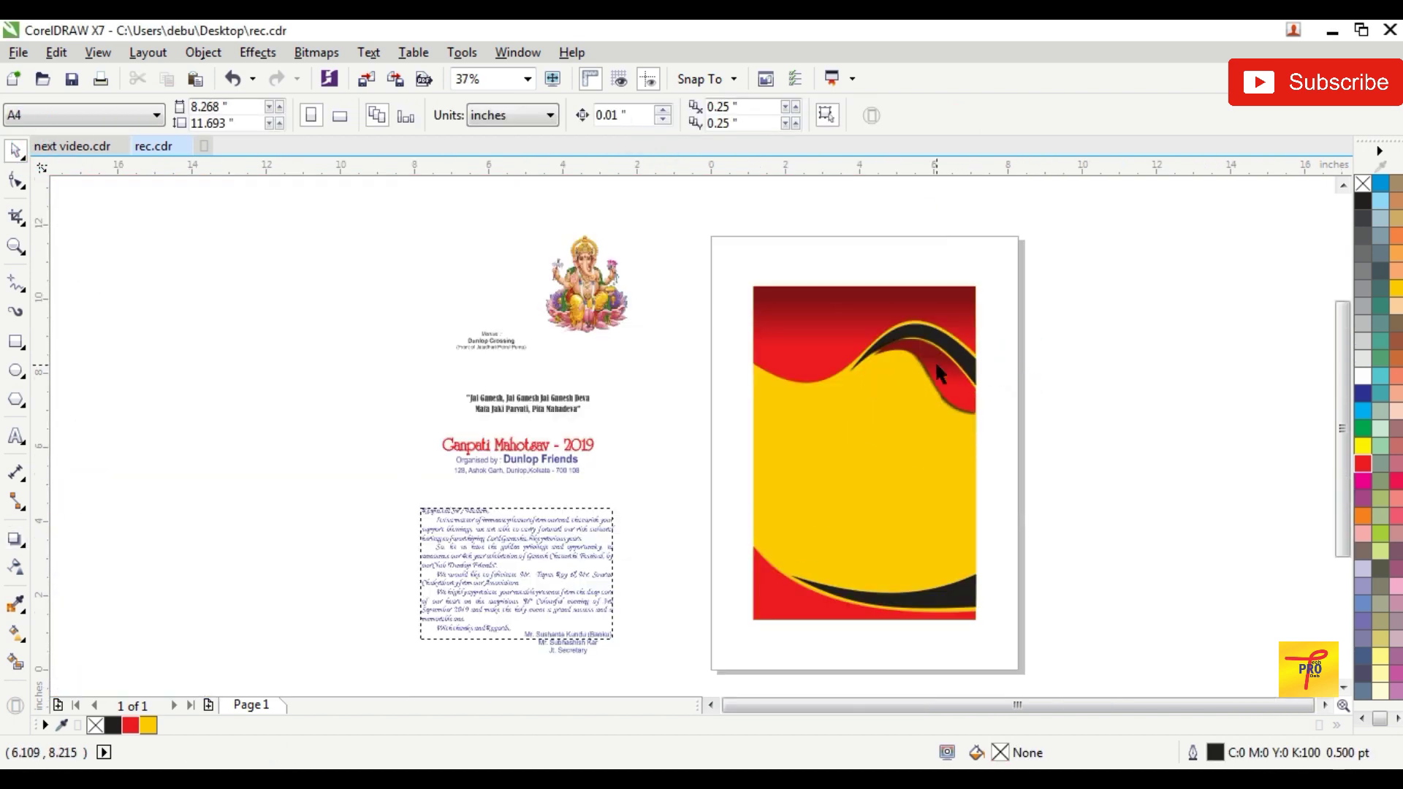
scroll(935, 361, "up", 4)
scroll(935, 361, "down", 6)
scroll(943, 369, "up", 3)
scroll(947, 351, "up", 1)
scroll(950, 354, "down", 3)
scroll(963, 365, "down", 3)
scroll(964, 363, "up", 2)
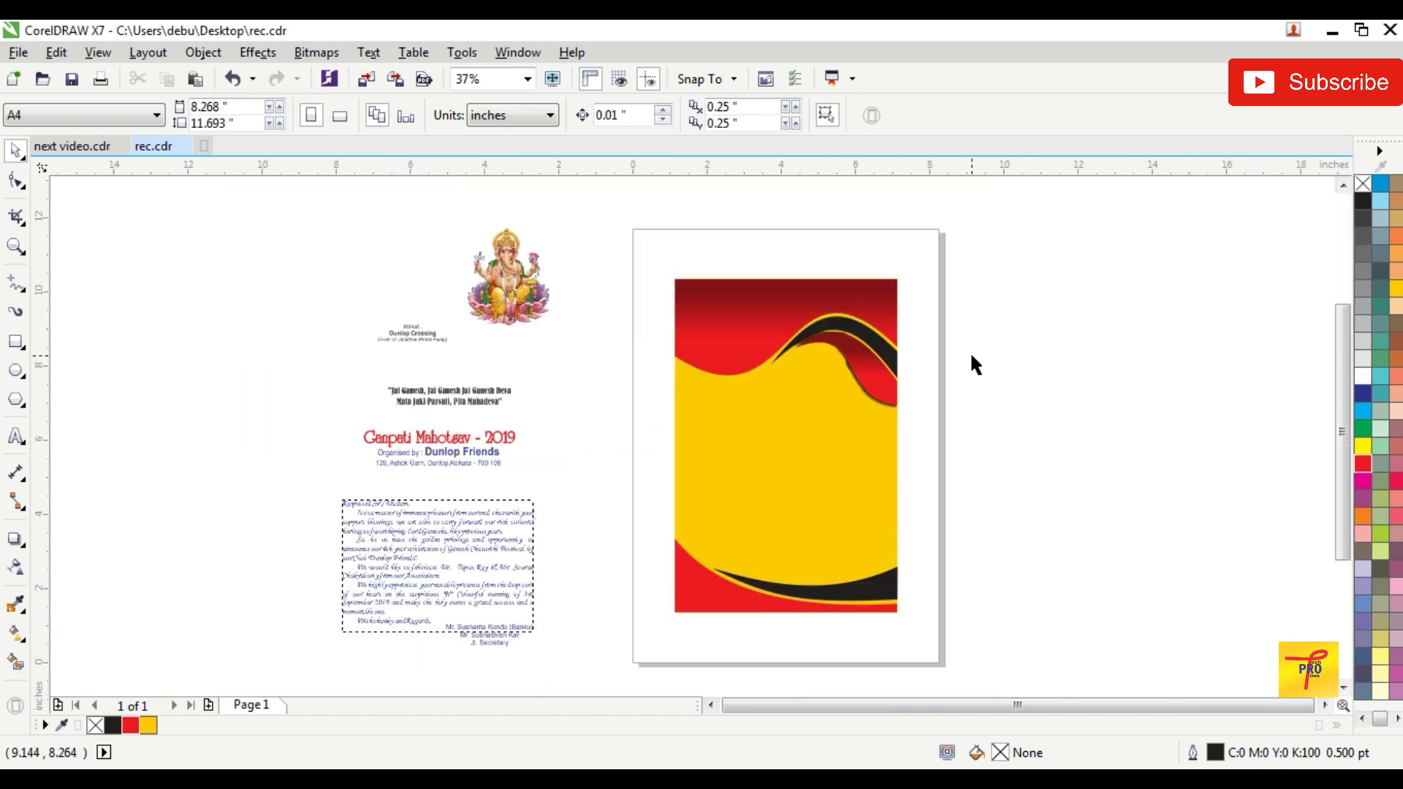
left_click_drag(504, 275, 740, 348)
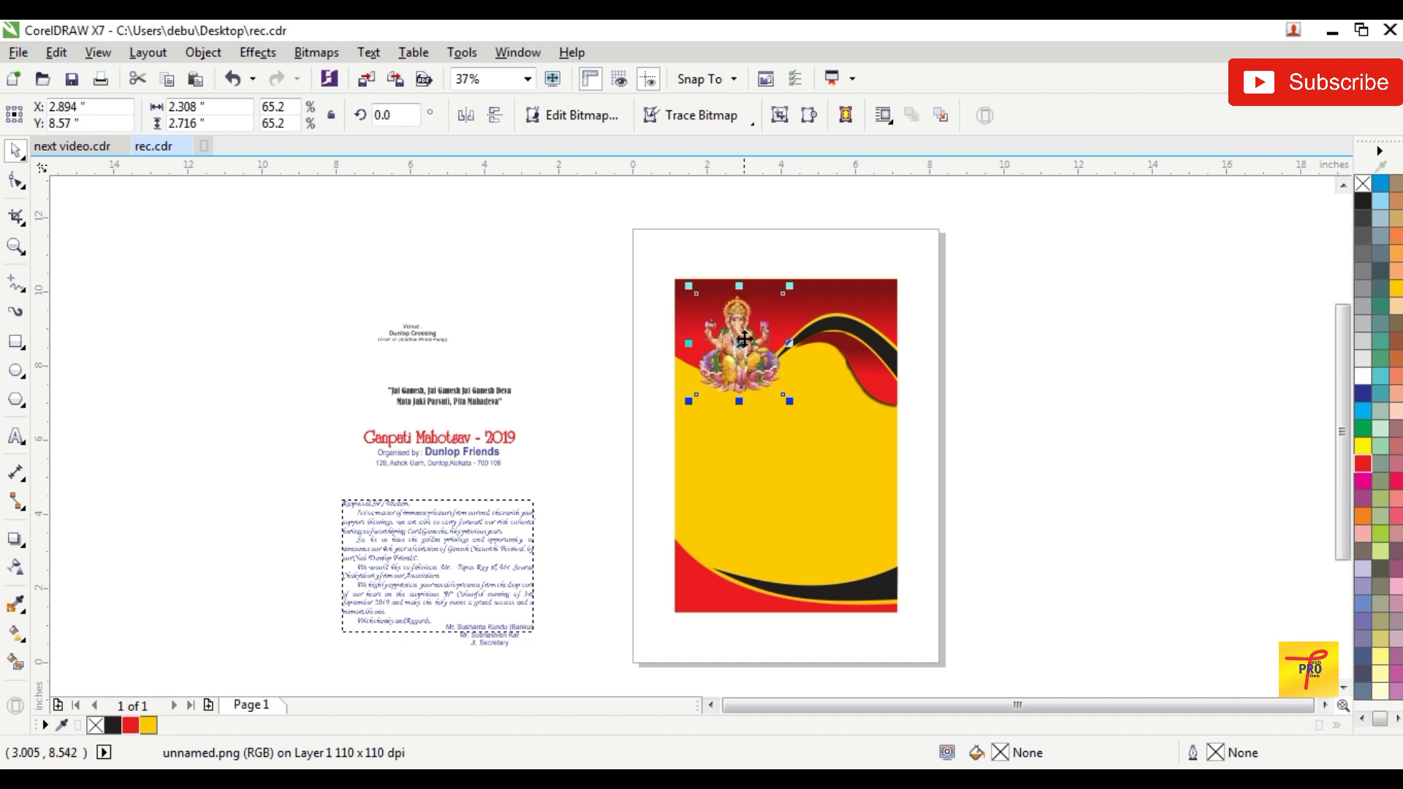
Step: Enlarge the Ganesh image slightly, to 72.7%
scroll(744, 340, "up", 1)
left_click_drag(827, 244, 832, 233)
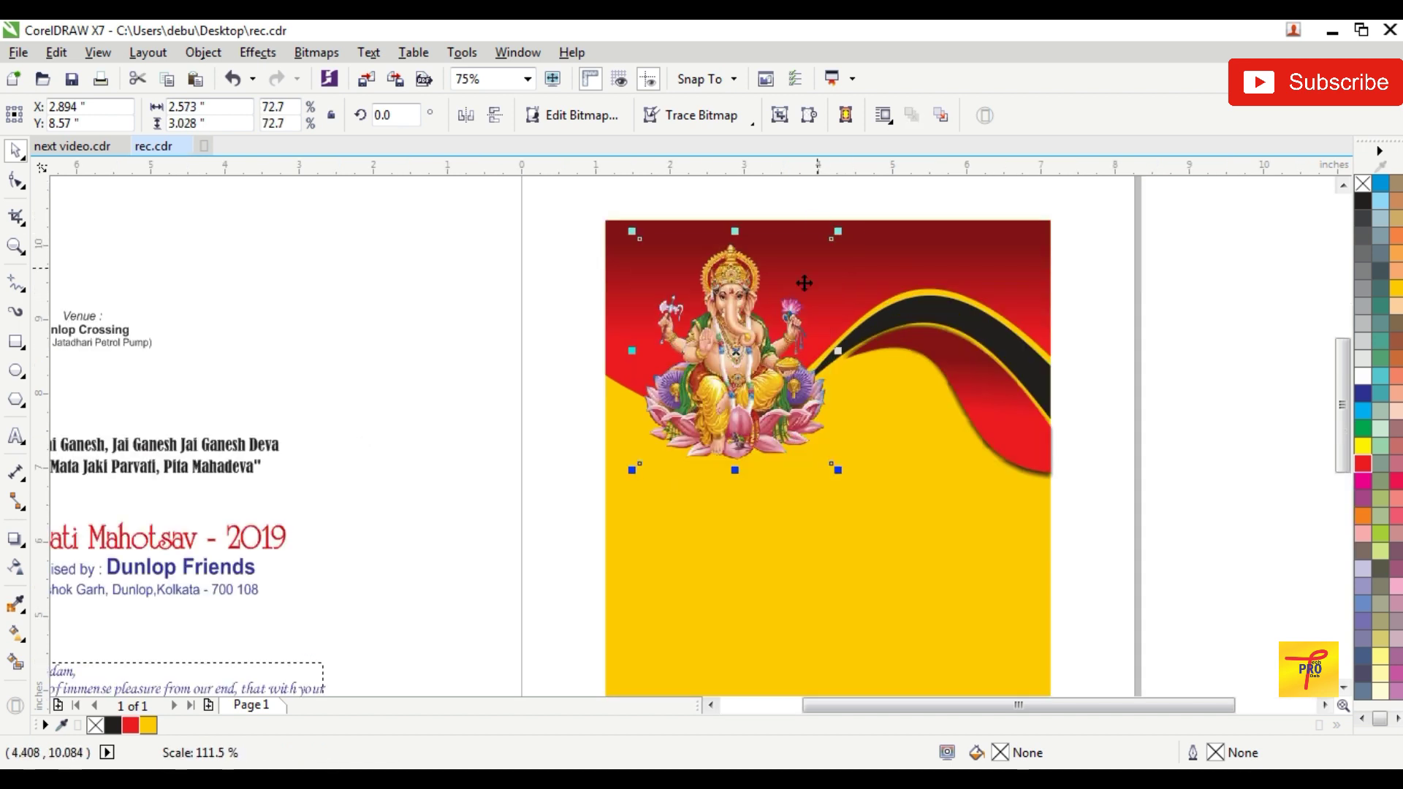
left_click(735, 341)
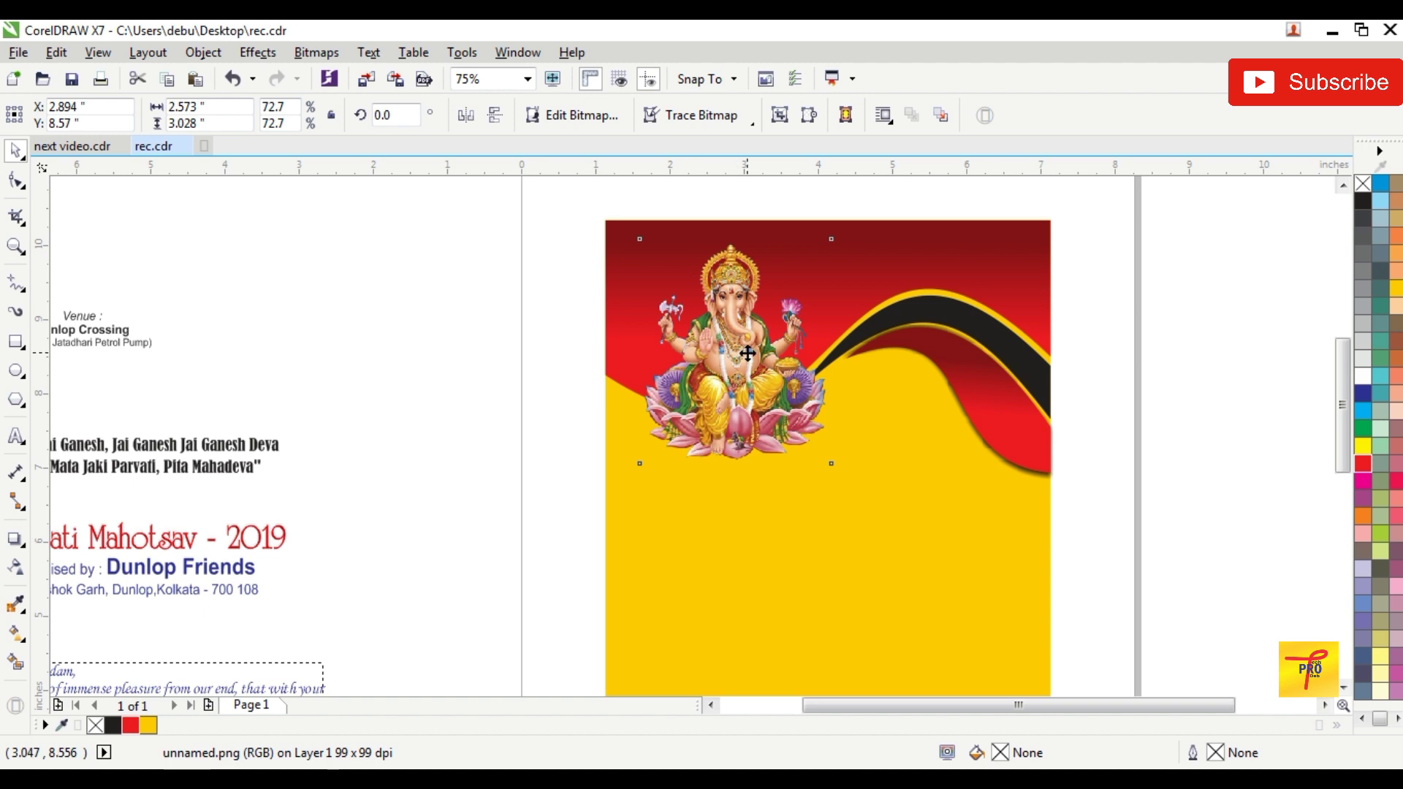
scroll(751, 345, "down", 1)
scroll(751, 315, "up", 1)
left_click(751, 316)
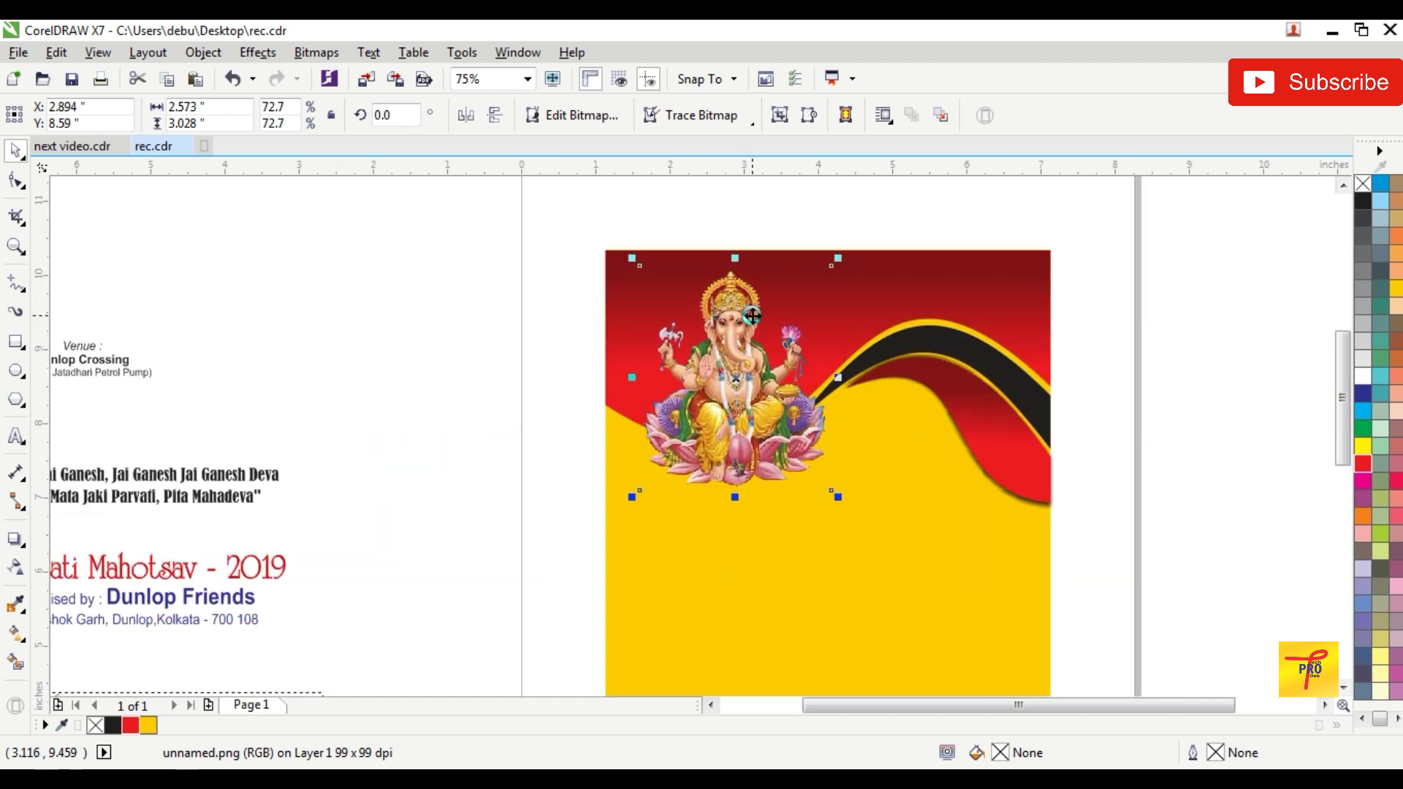
scroll(768, 316, "down", 1)
left_click(980, 263)
Step: Group all the page artwork with Ctrl+G and zoom out to view the page
left_click_drag(1049, 213, 637, 650)
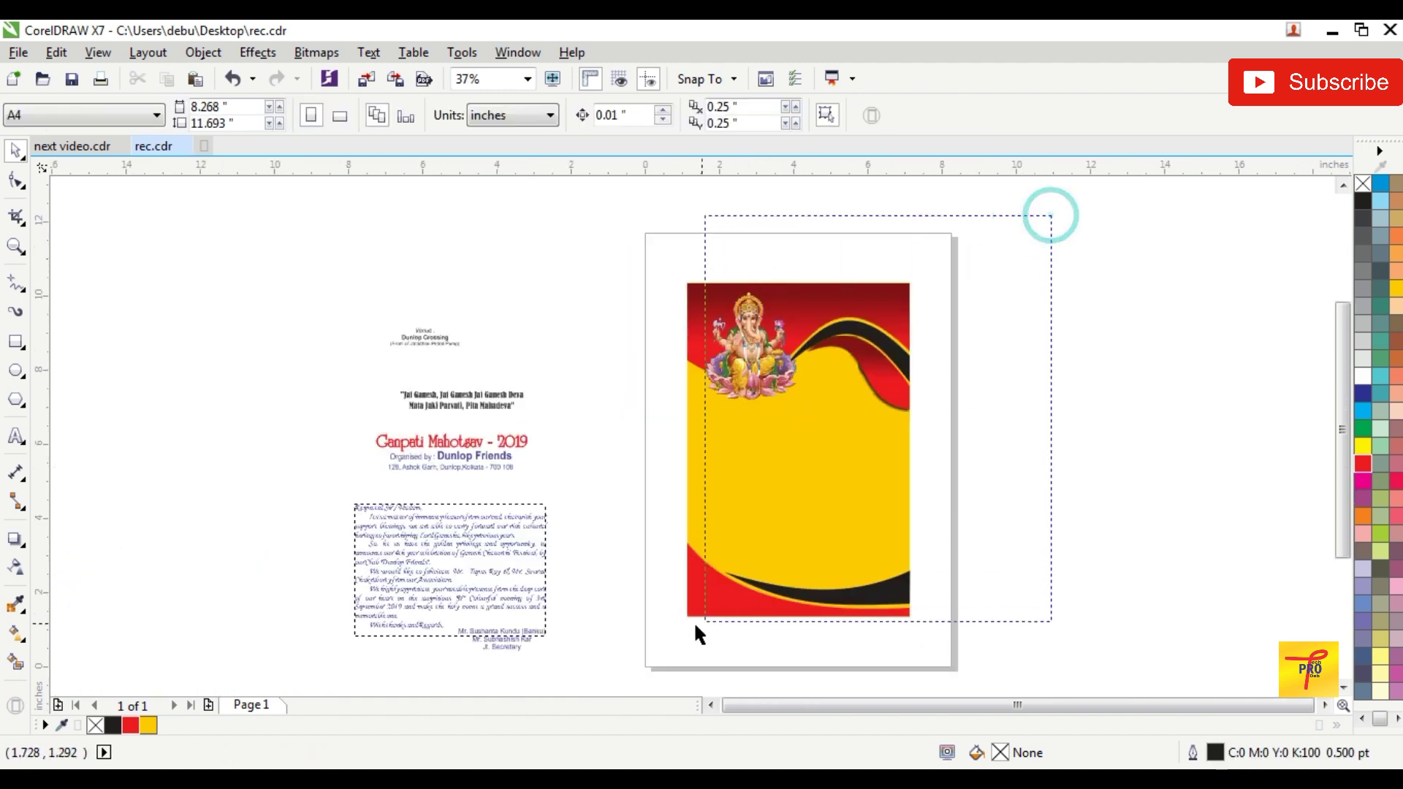
key("ctrl+g")
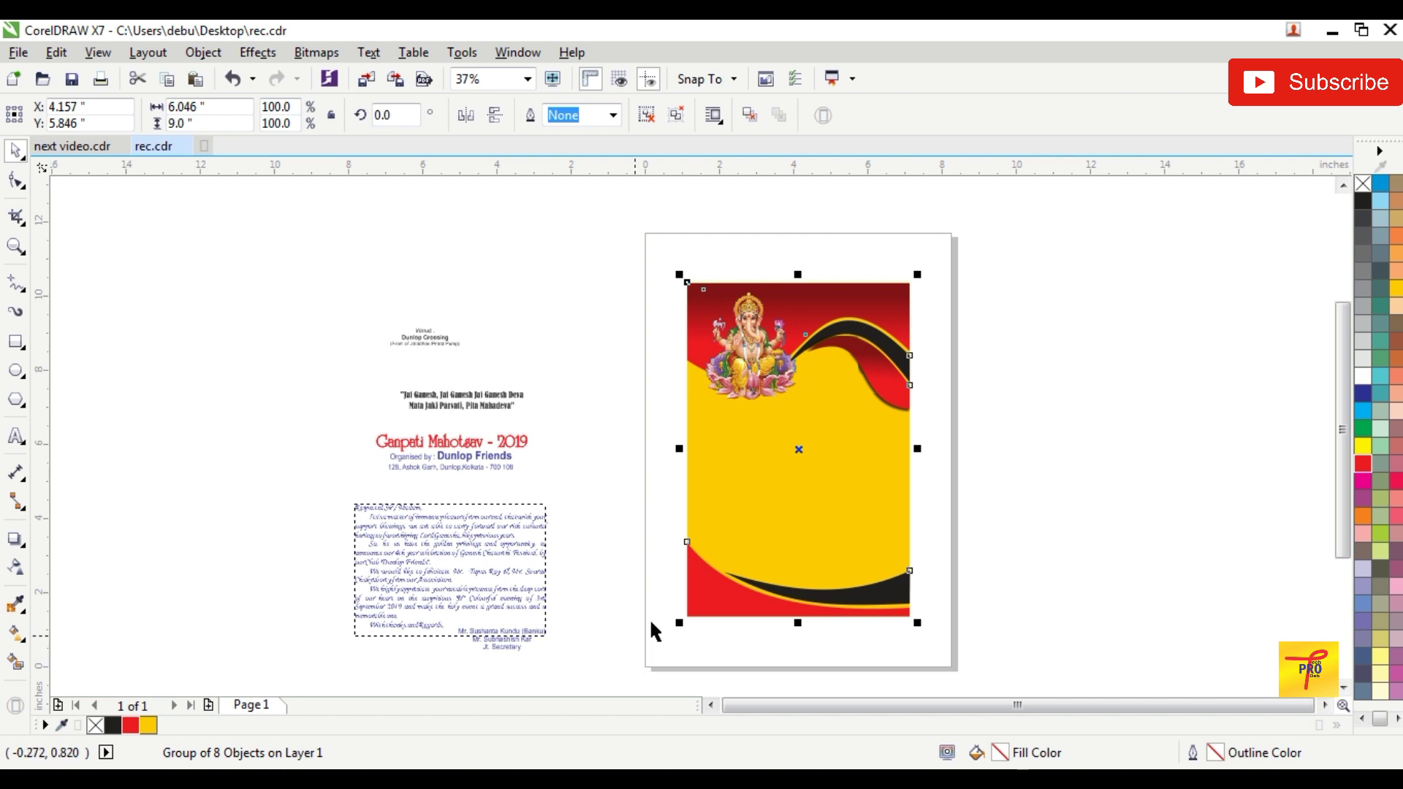
left_click(1073, 304)
scroll(896, 347, "up", 2)
scroll(896, 347, "up", 1)
scroll(891, 358, "up", 1)
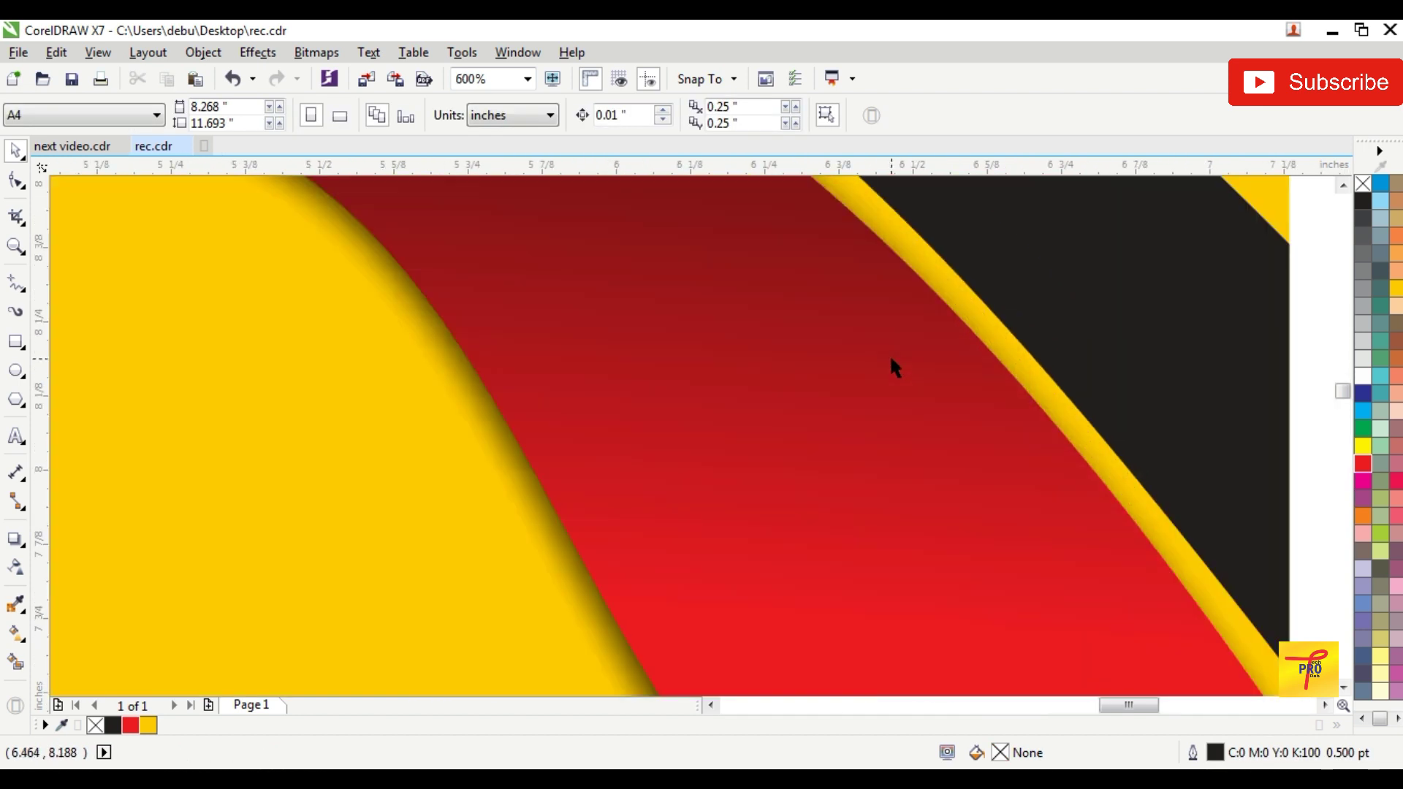
scroll(889, 358, "down", 2)
scroll(759, 387, "down", 2)
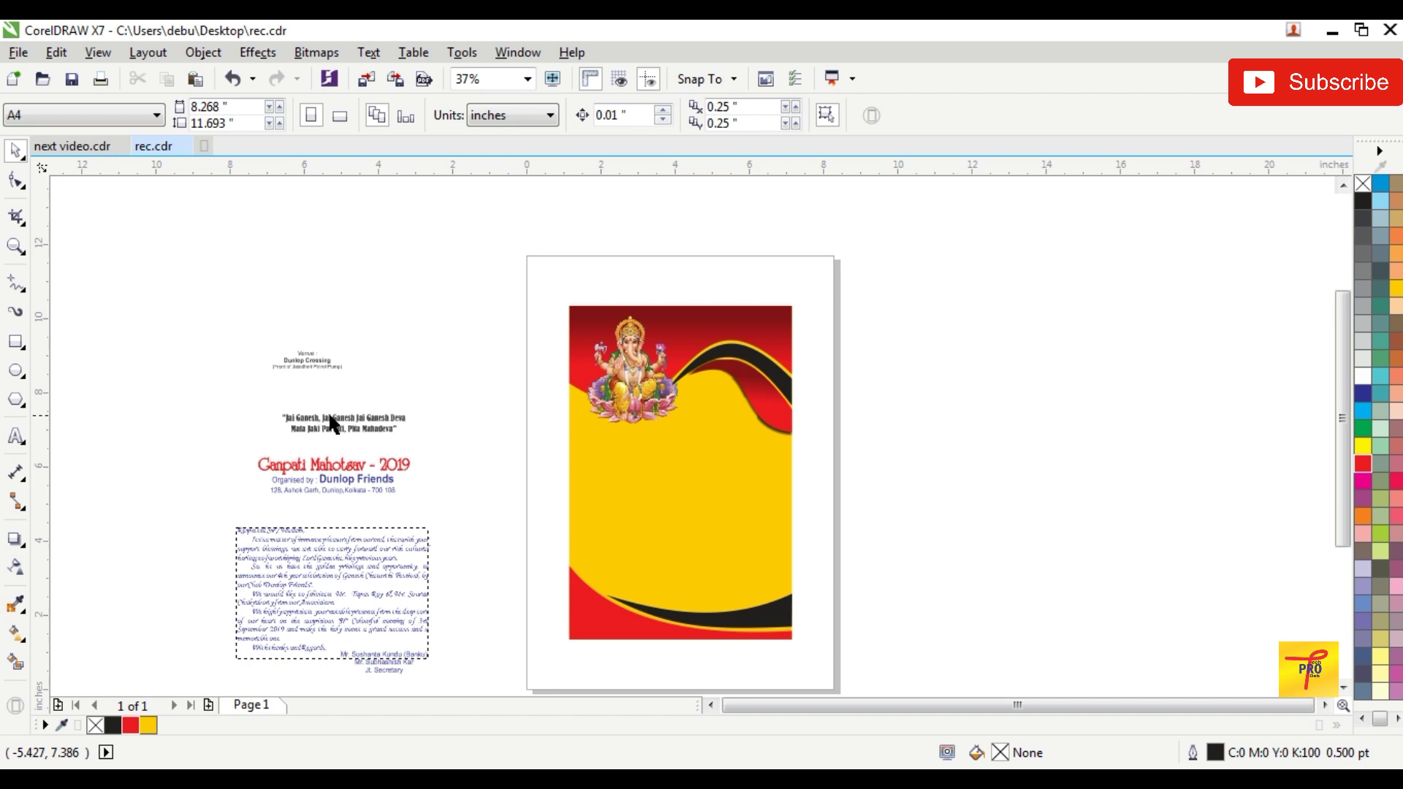
Step: Place the Jai Ganesh quote across the artwork's top in white
left_click_drag(380, 424, 745, 329)
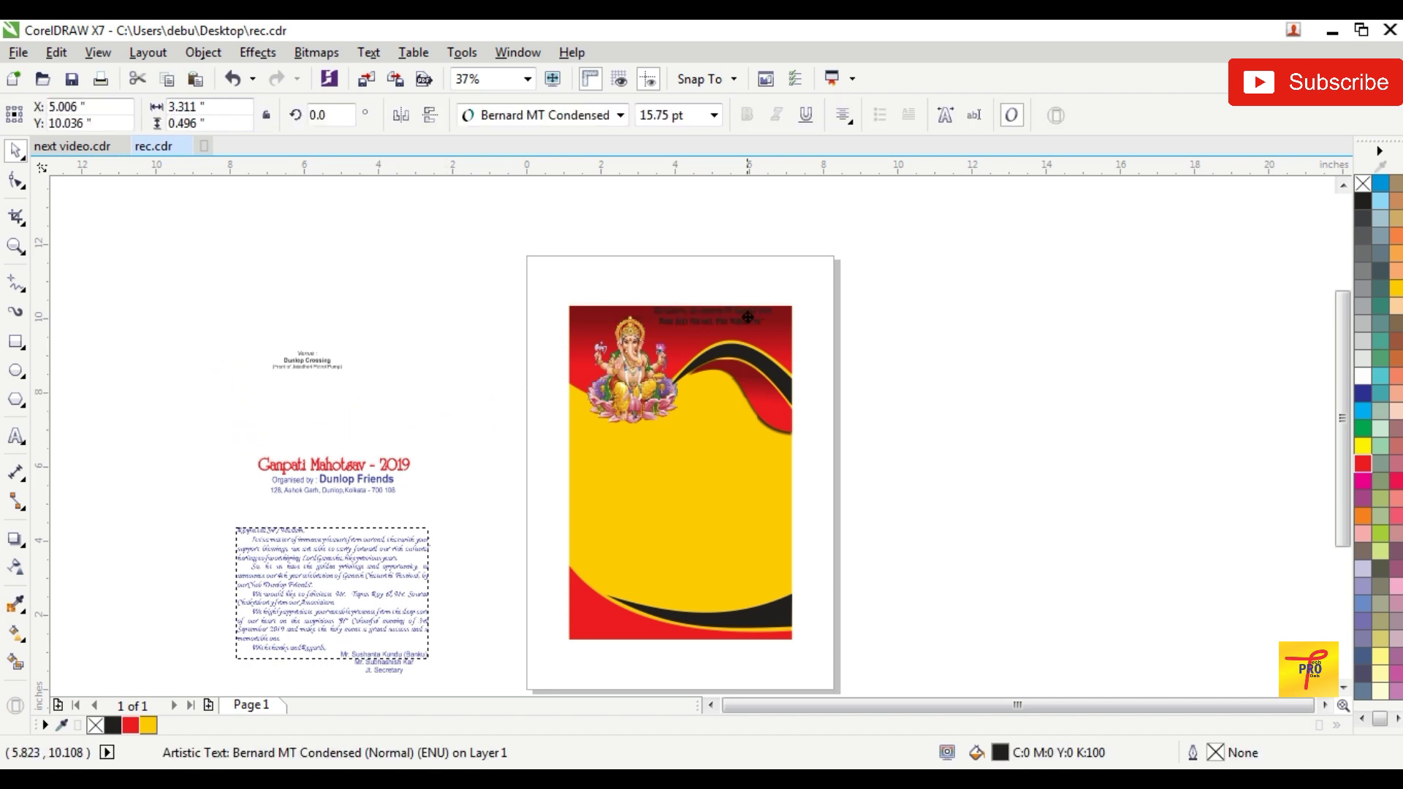
scroll(745, 329, "up", 2)
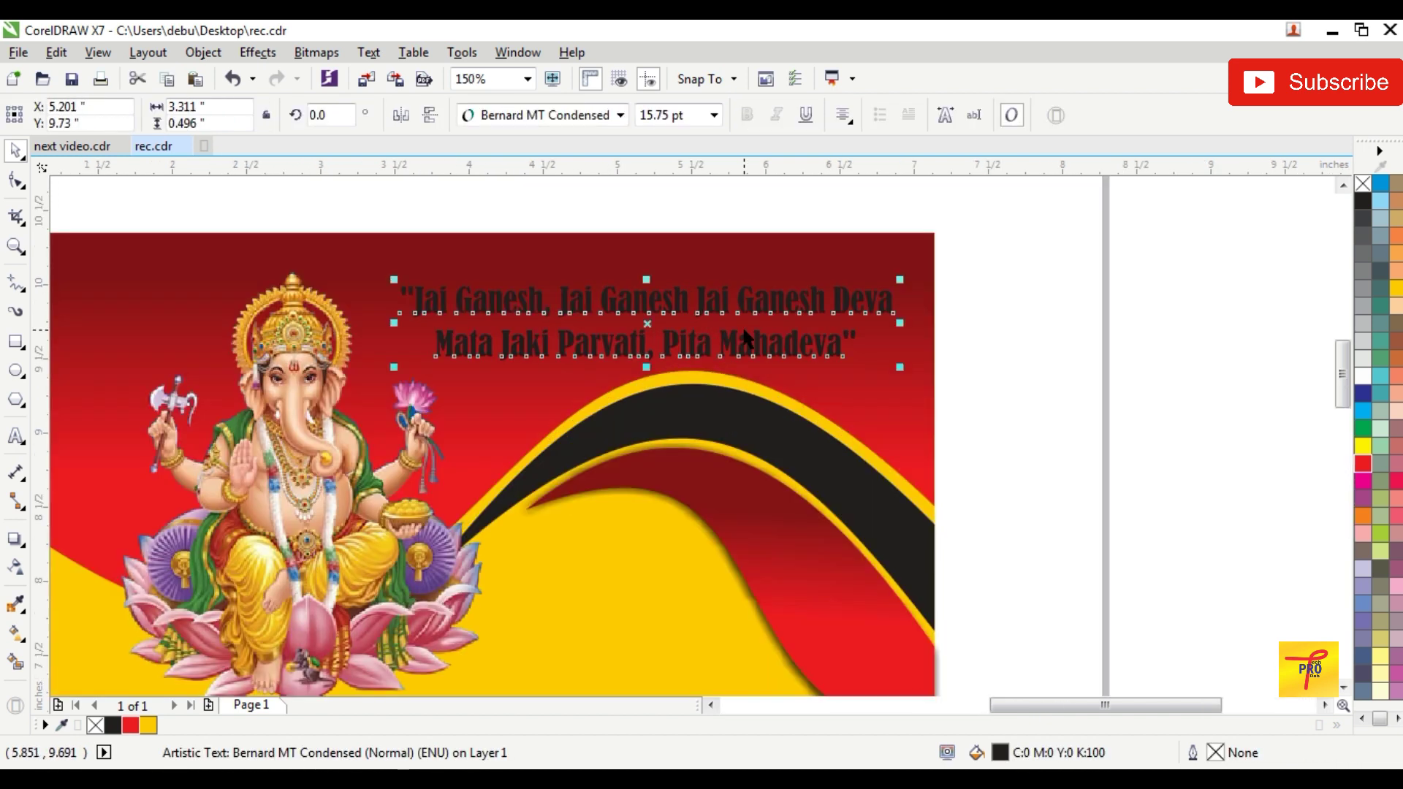
left_click(1363, 377)
left_click_drag(676, 301, 677, 288)
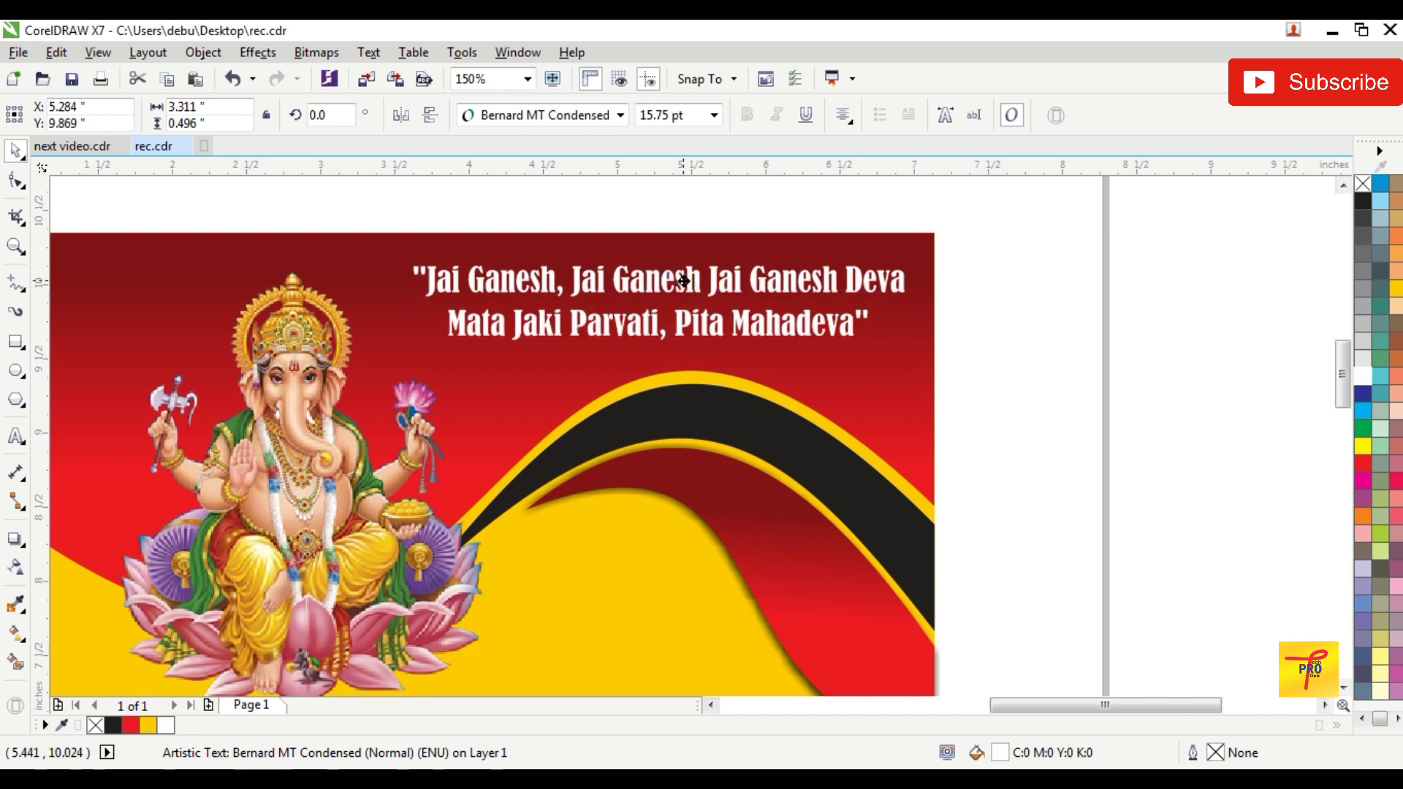
scroll(677, 287, "down", 2)
left_click(876, 282)
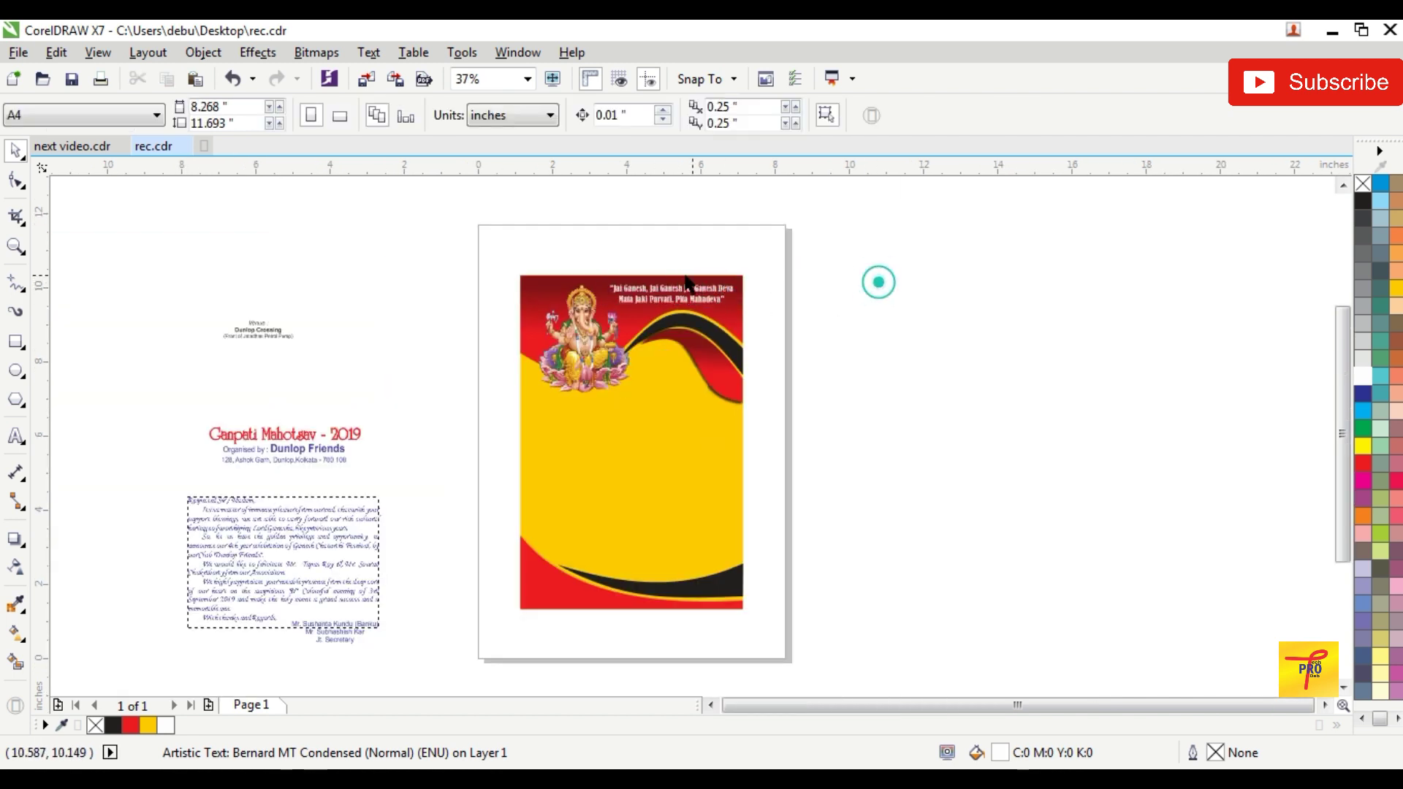
scroll(650, 292, "up", 3)
scroll(652, 285, "down", 5)
scroll(643, 306, "down", 2)
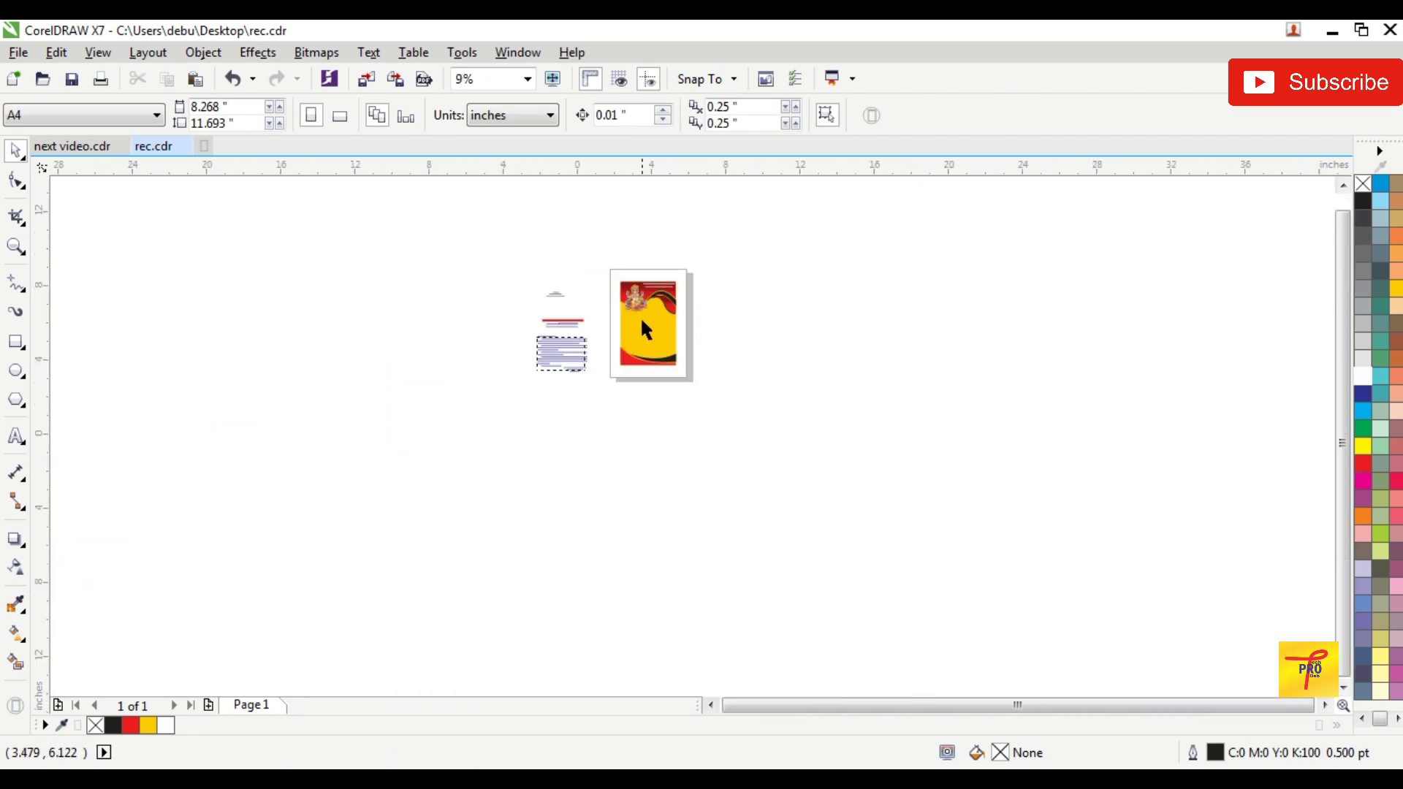
scroll(640, 315, "up", 3)
Step: Place the Venue: Dunlop Crossing text on the bottom red band in yellow
mouse_move(292, 218)
left_mouse_down()
mouse_move(609, 492)
mouse_move(601, 479)
left_mouse_up()
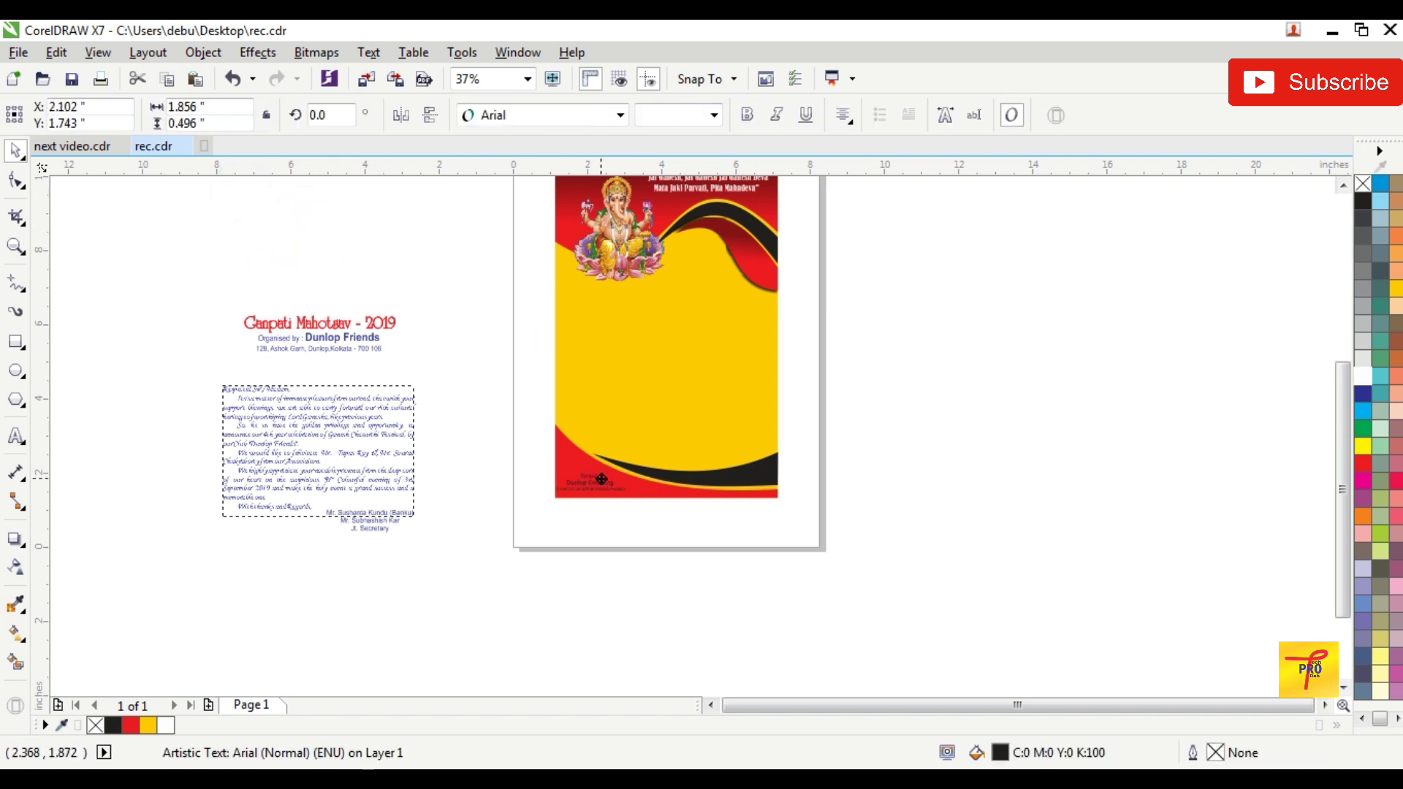
scroll(602, 479, "up", 1)
scroll(601, 480, "up", 2)
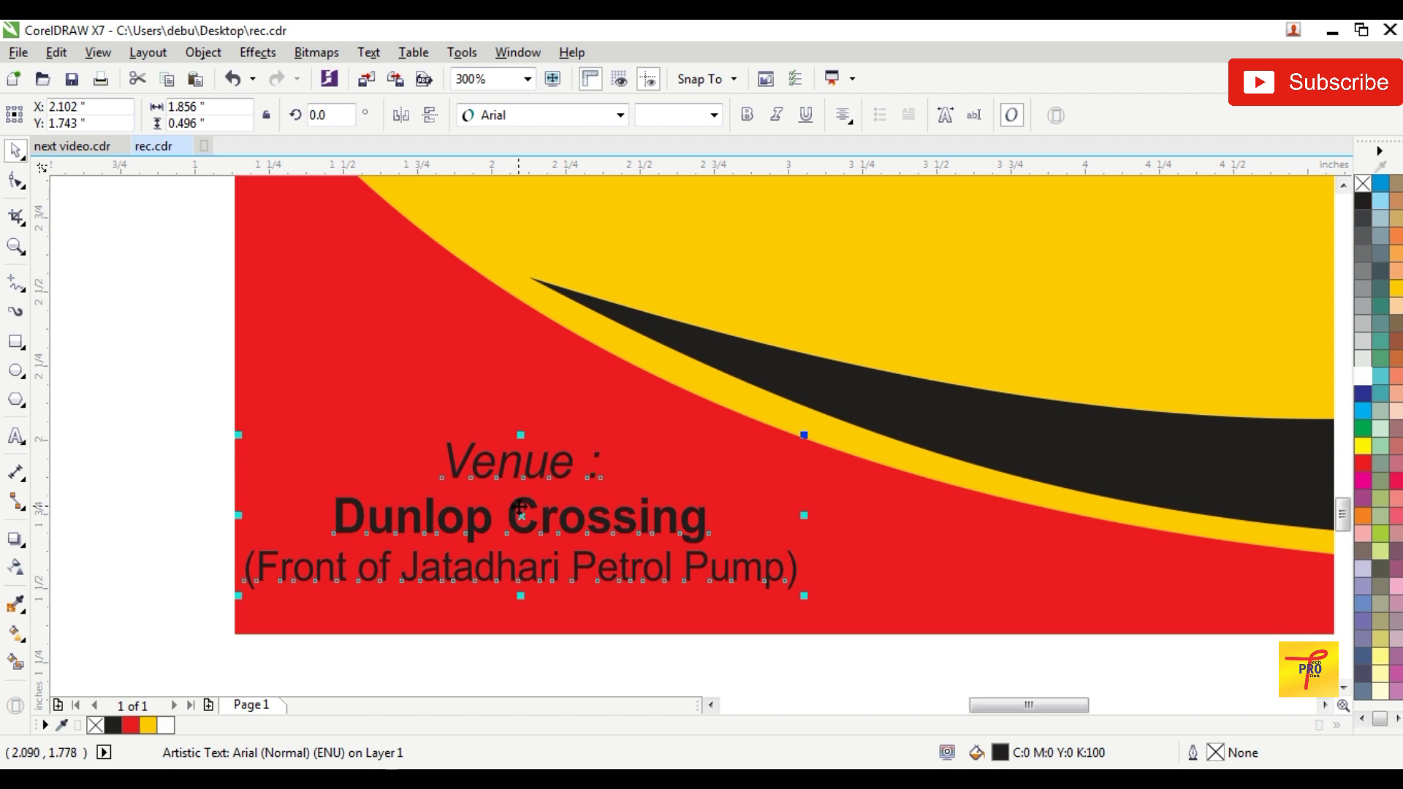
left_click_drag(519, 507, 574, 498)
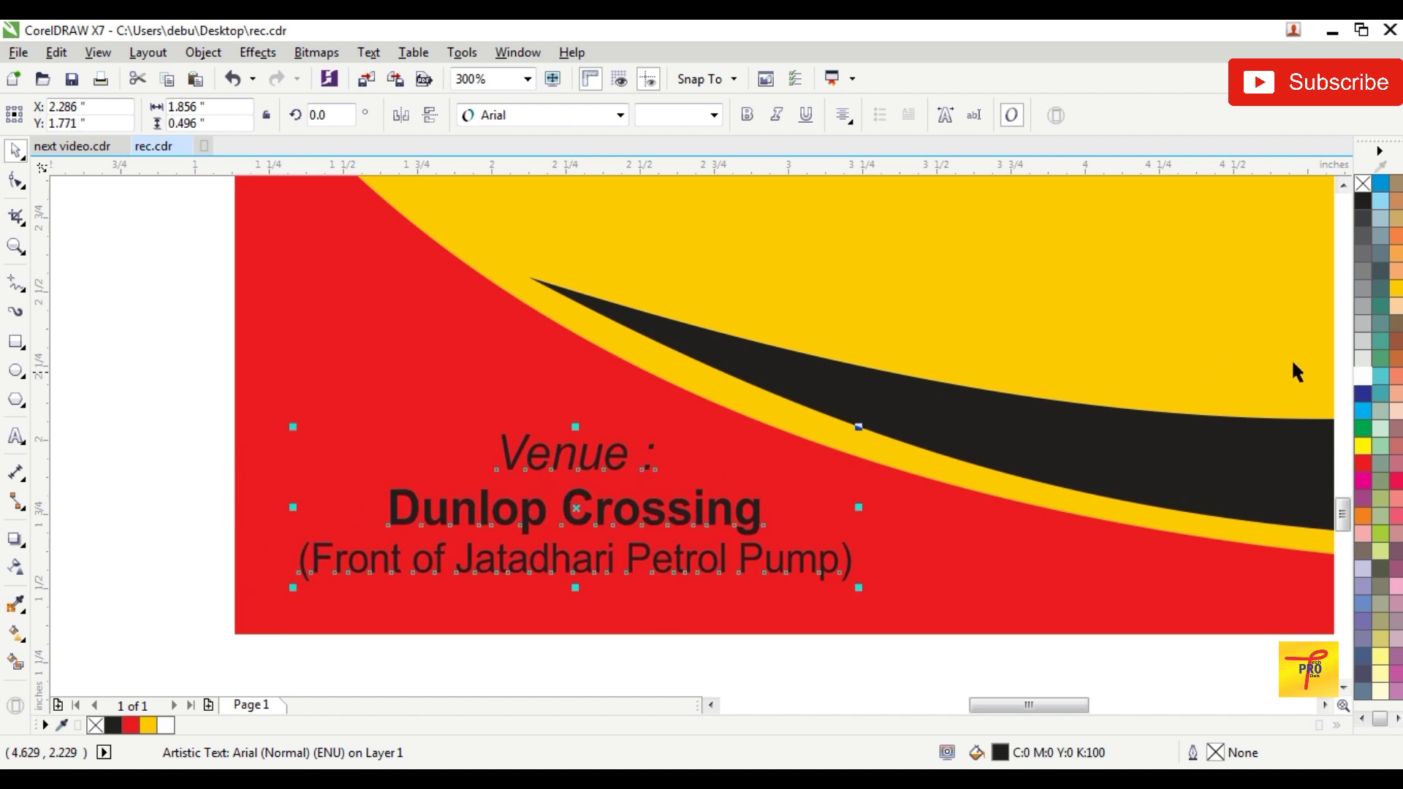
left_click(1360, 379)
scroll(851, 413, "down", 2)
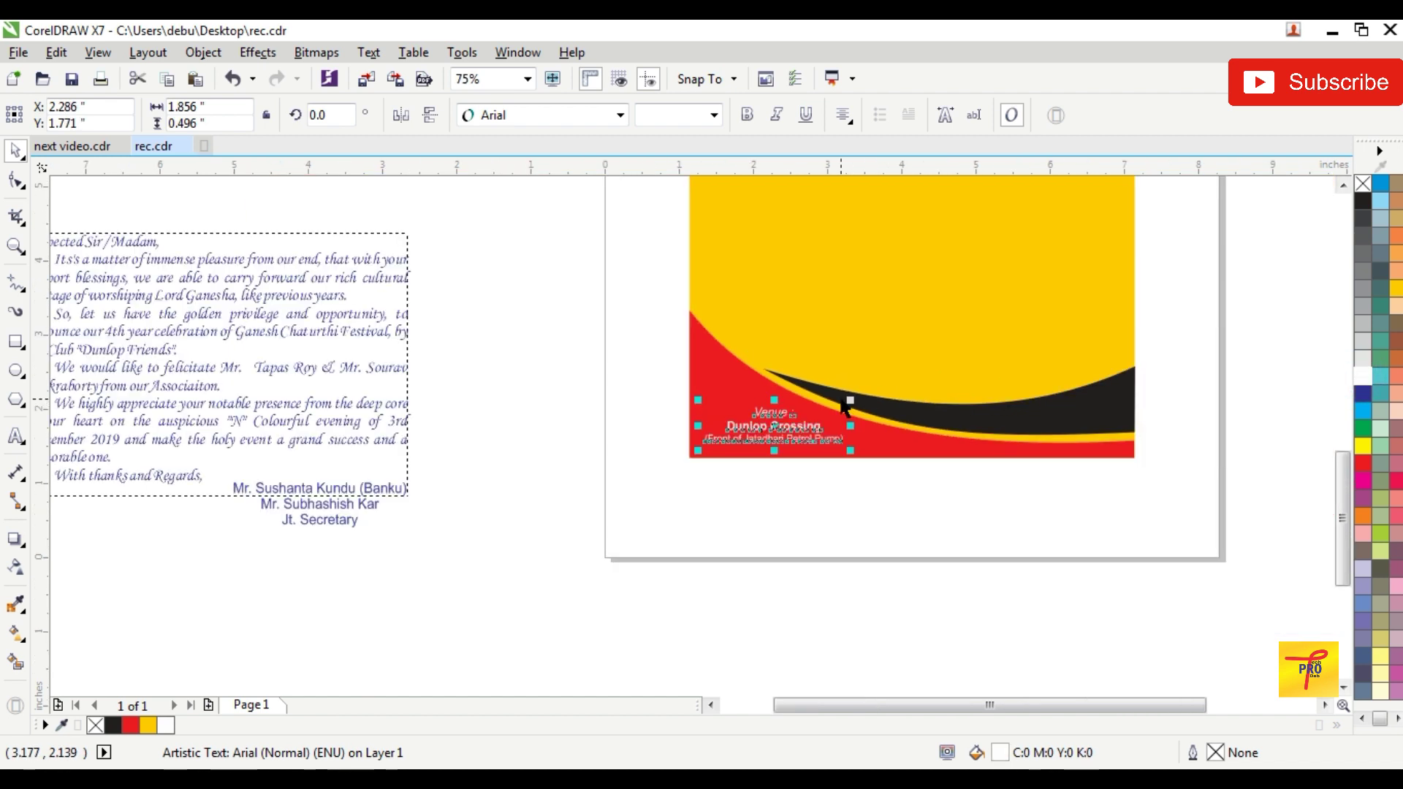
left_click(1363, 447)
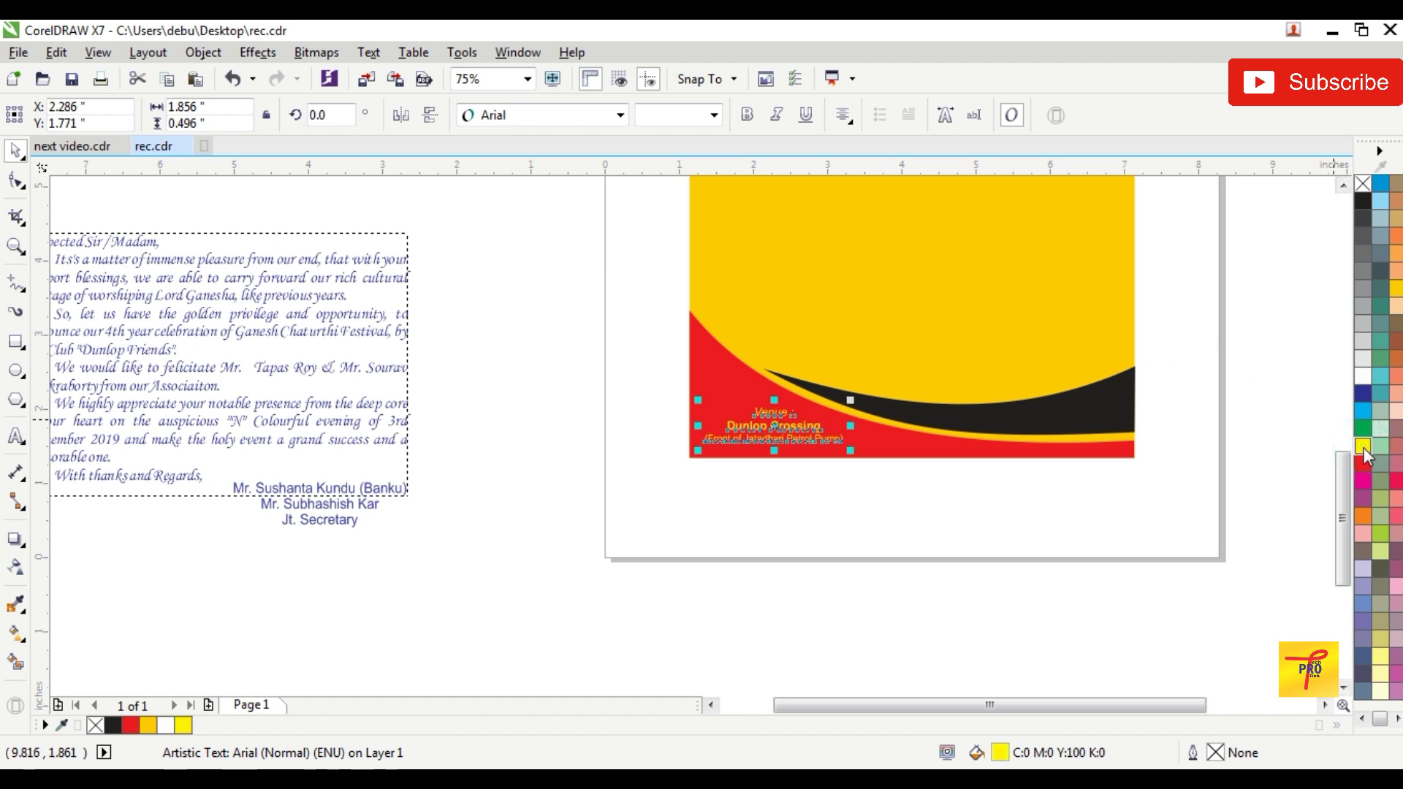
left_click(1089, 486)
scroll(811, 445, "up", 2)
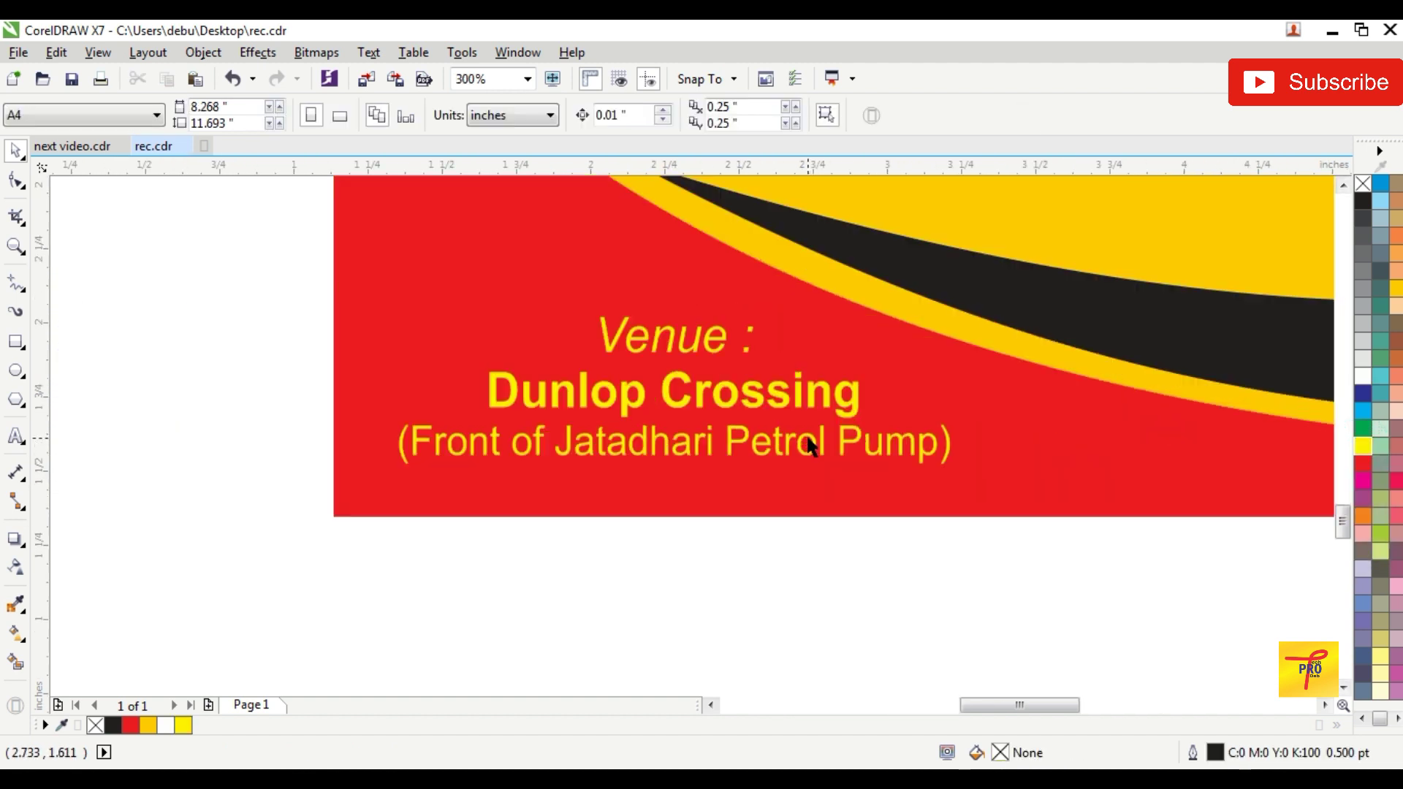
left_click(737, 395)
scroll(738, 392, "down", 2)
Step: Move the three Ganpati Mahotsav - 2019 title lines onto the poster
scroll(740, 389, "up", 1)
left_click_drag(740, 390, 741, 388)
scroll(740, 389, "down", 2)
left_click_drag(305, 195, 577, 292)
scroll(731, 219, "down", 1)
scroll(760, 196, "up", 1)
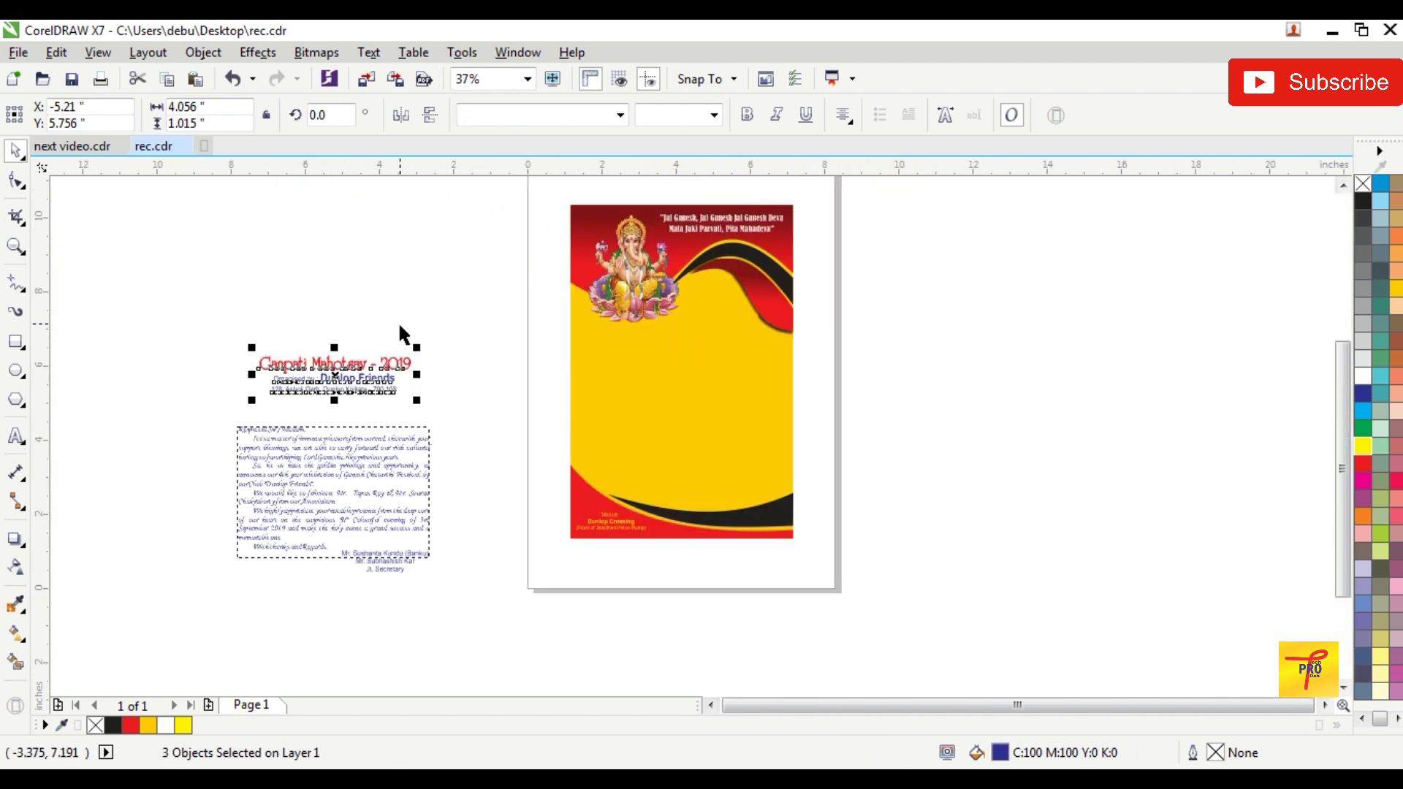
left_click_drag(354, 363, 662, 337)
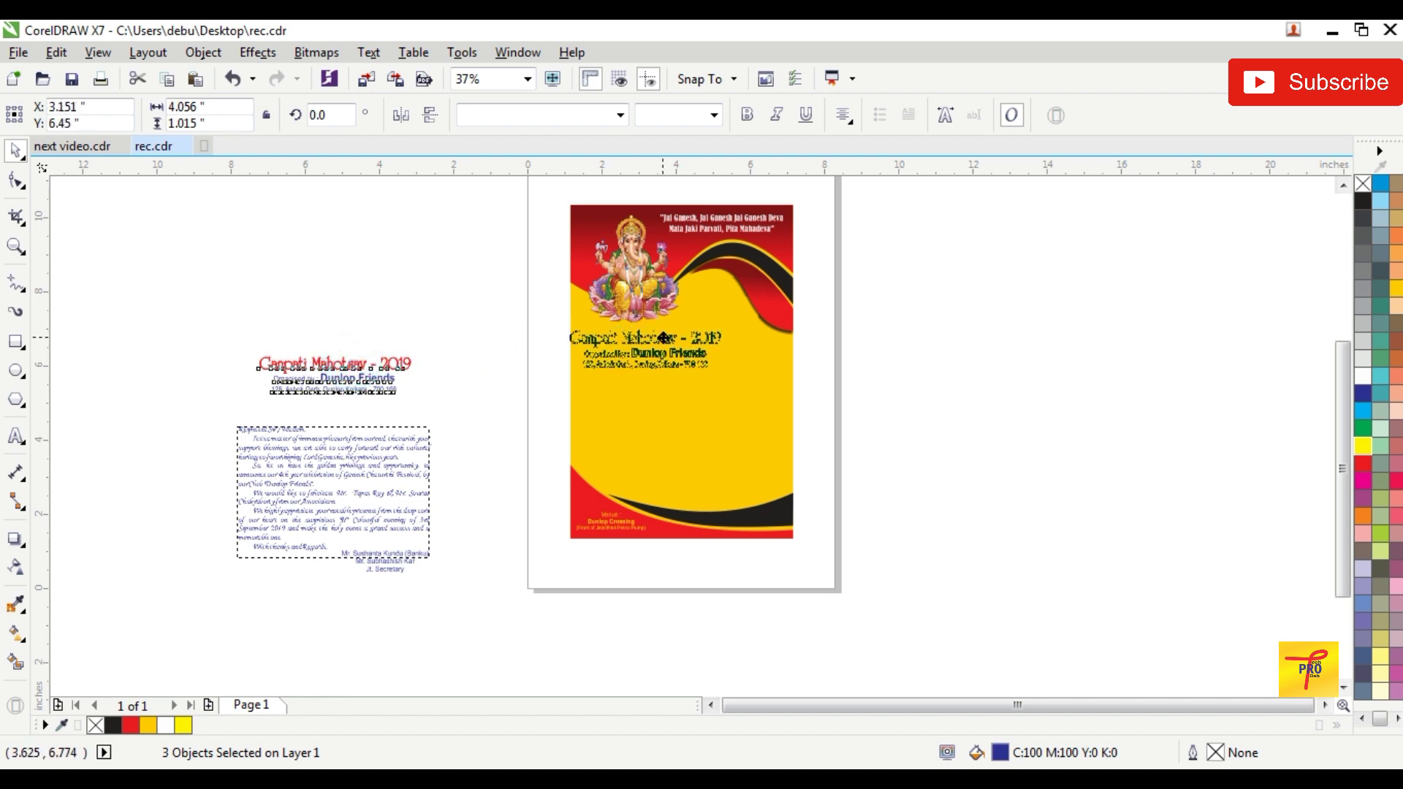
scroll(663, 338, "up", 2)
scroll(663, 338, "down", 1)
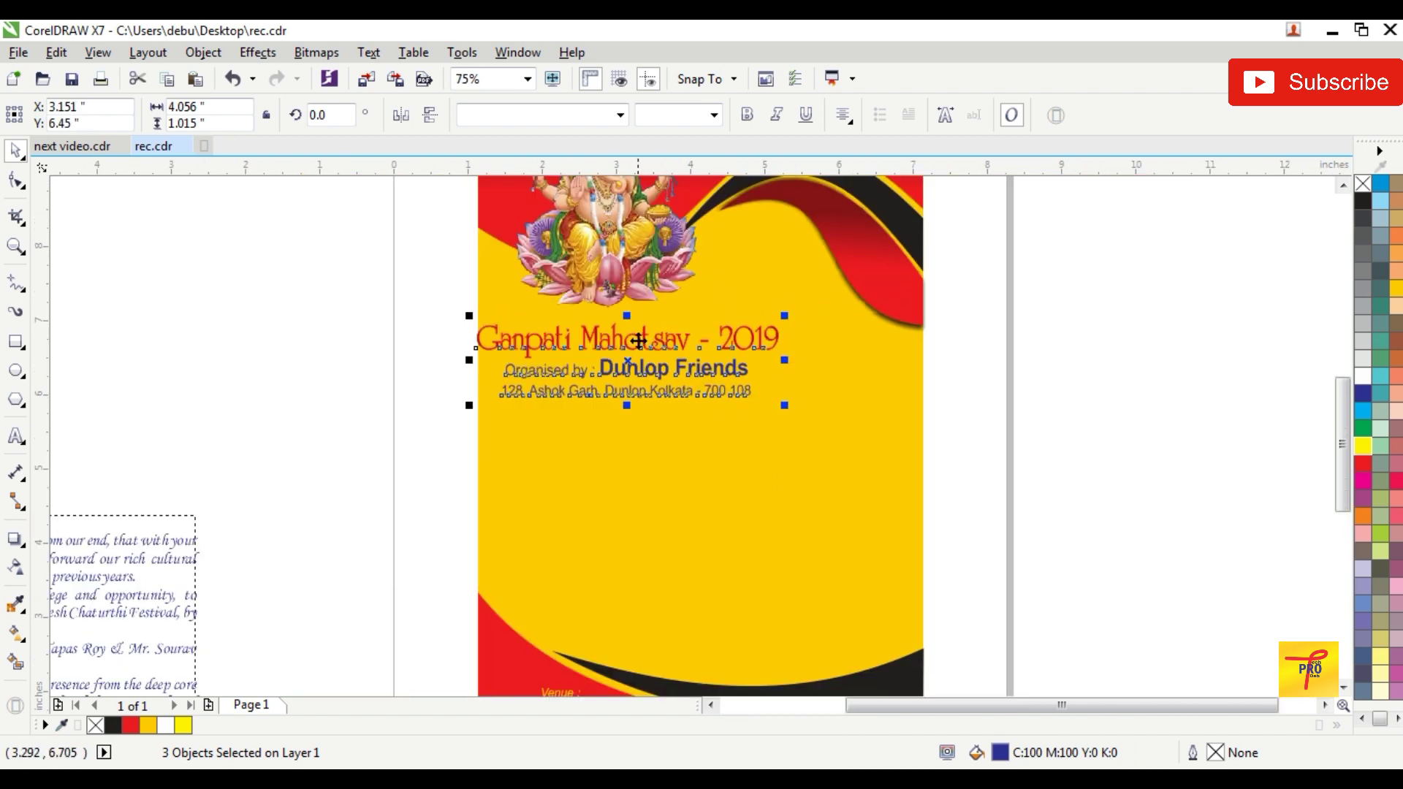
mouse_move(638, 333)
left_mouse_down()
mouse_move(658, 322)
mouse_move(345, 292)
left_mouse_up()
scroll(658, 321, "down", 1)
Step: Move the letter and signatures onto the yellow area, group them, and centre them
left_click_drag(176, 365, 446, 586)
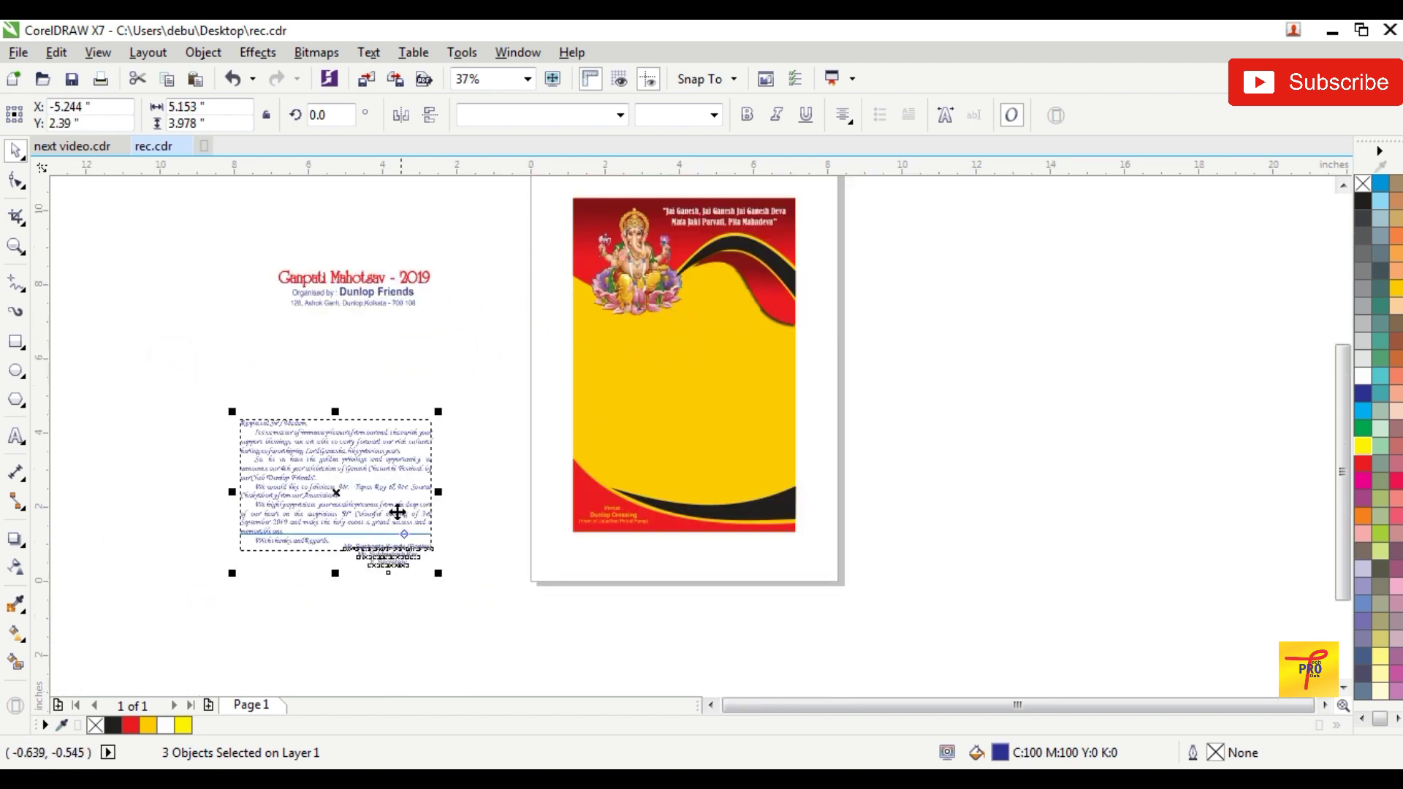
left_click_drag(397, 511, 734, 411)
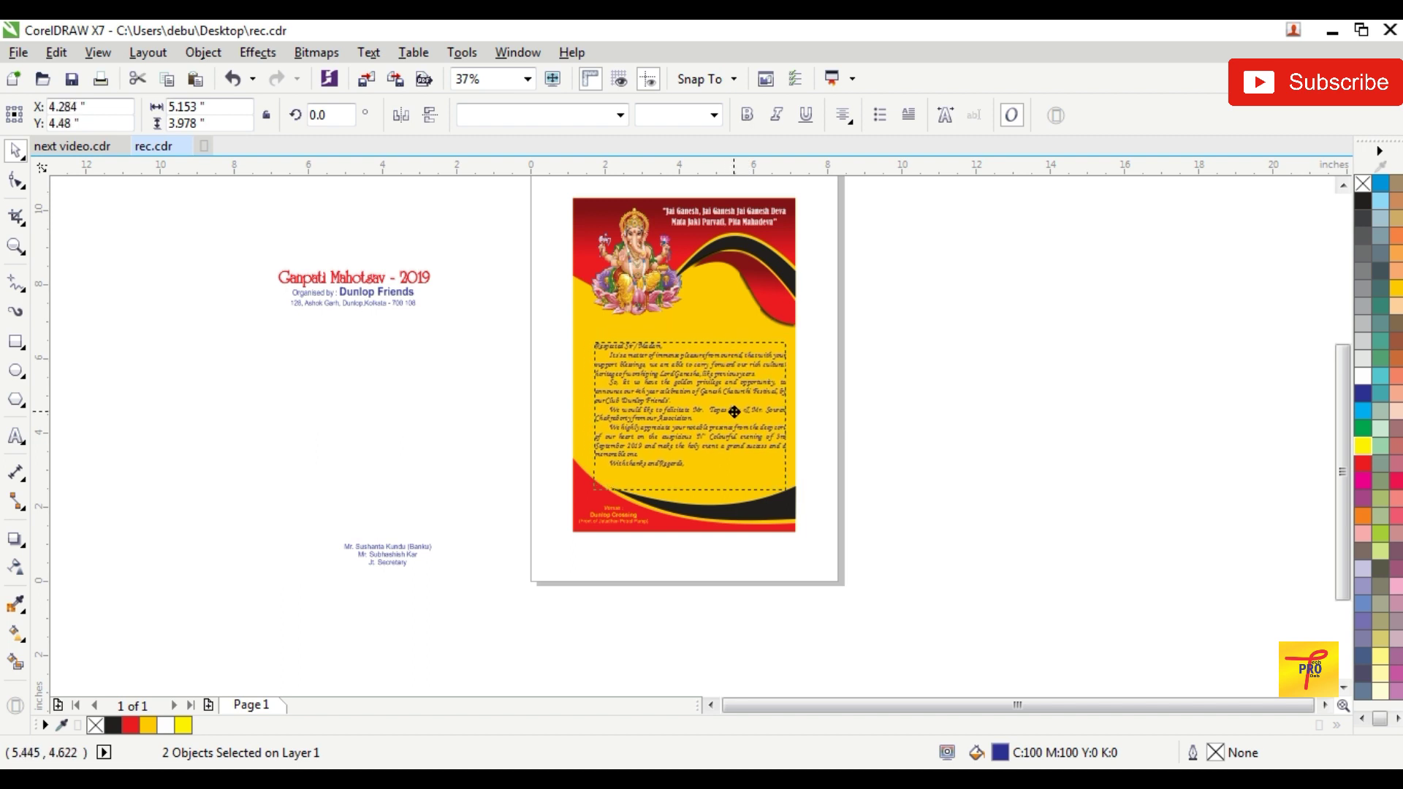
scroll(732, 416, "up", 1)
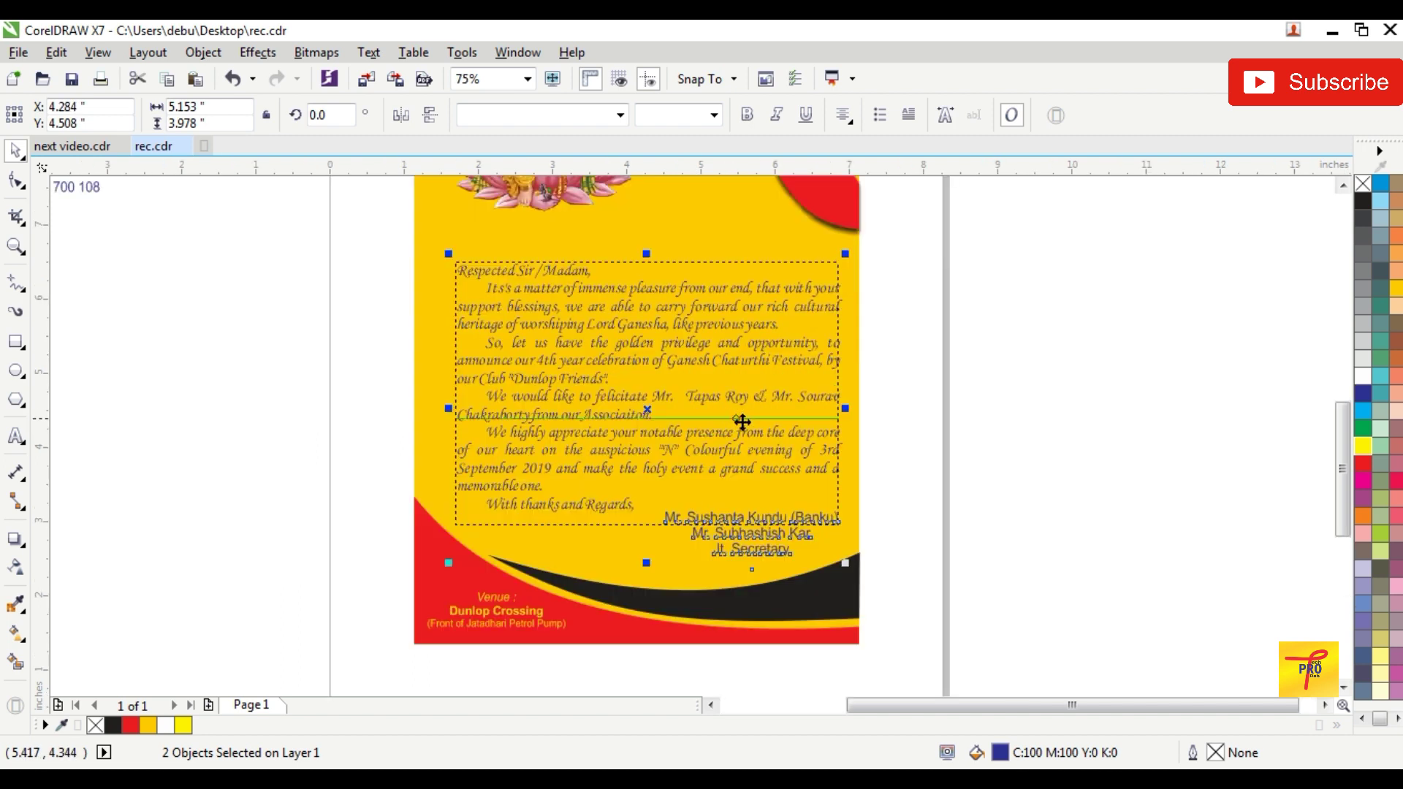
key("ctrl+g")
left_click(439, 287, "shift")
key("c")
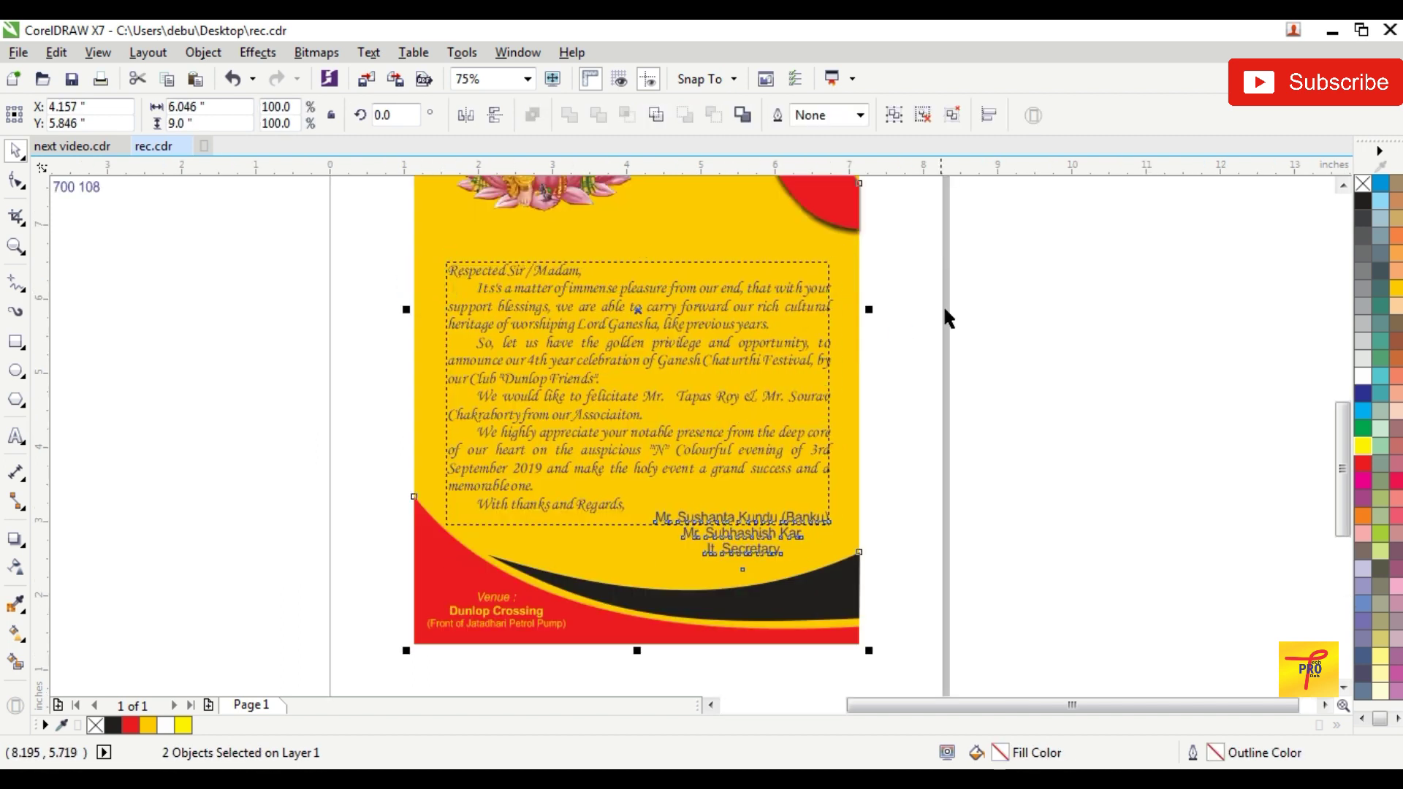
left_click_drag(945, 230, 344, 584)
key("e")
left_click(989, 387)
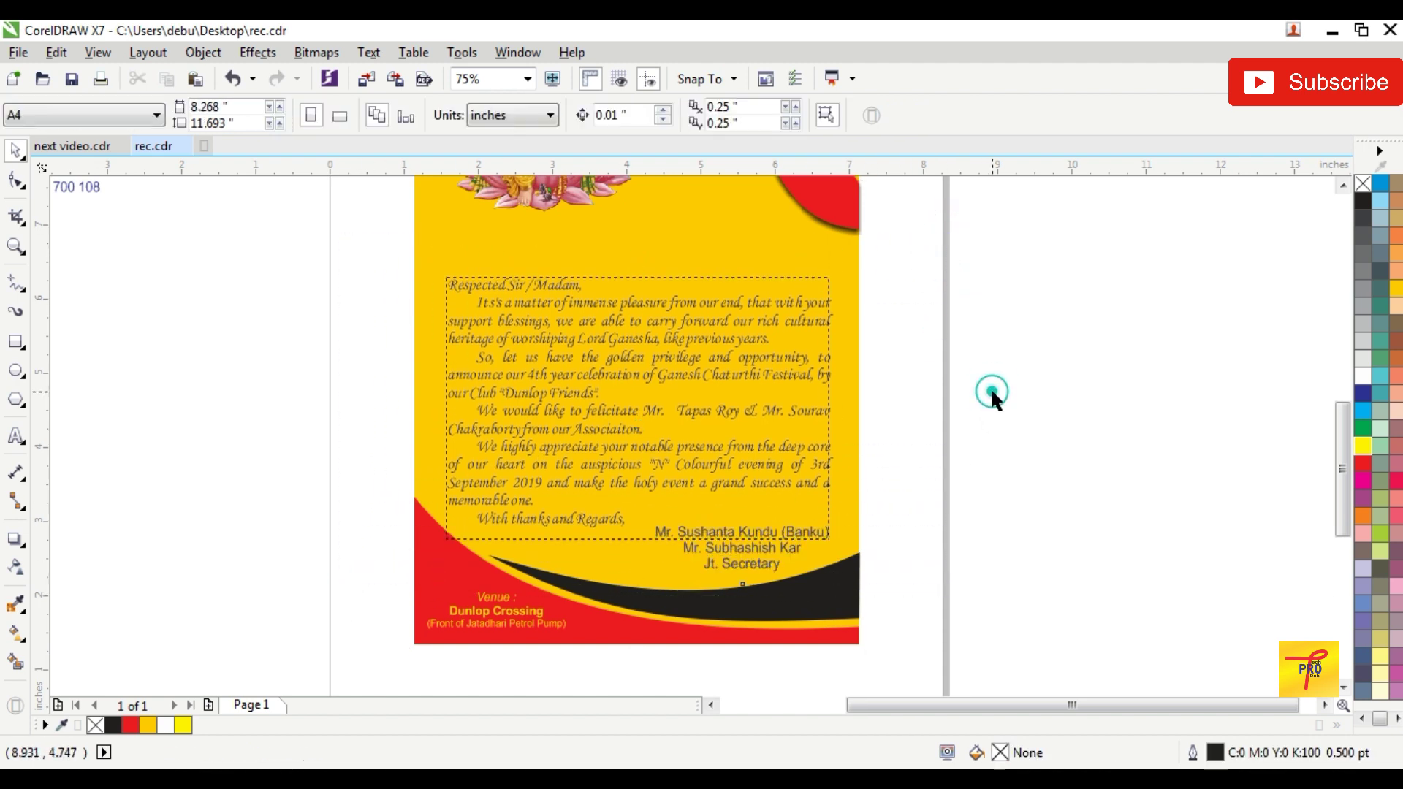
scroll(991, 392, "down", 4)
scroll(856, 322, "up", 2)
scroll(856, 321, "up", 2)
Step: Place the title block under the Ganesh image and ungroup the card artwork
left_click(853, 326)
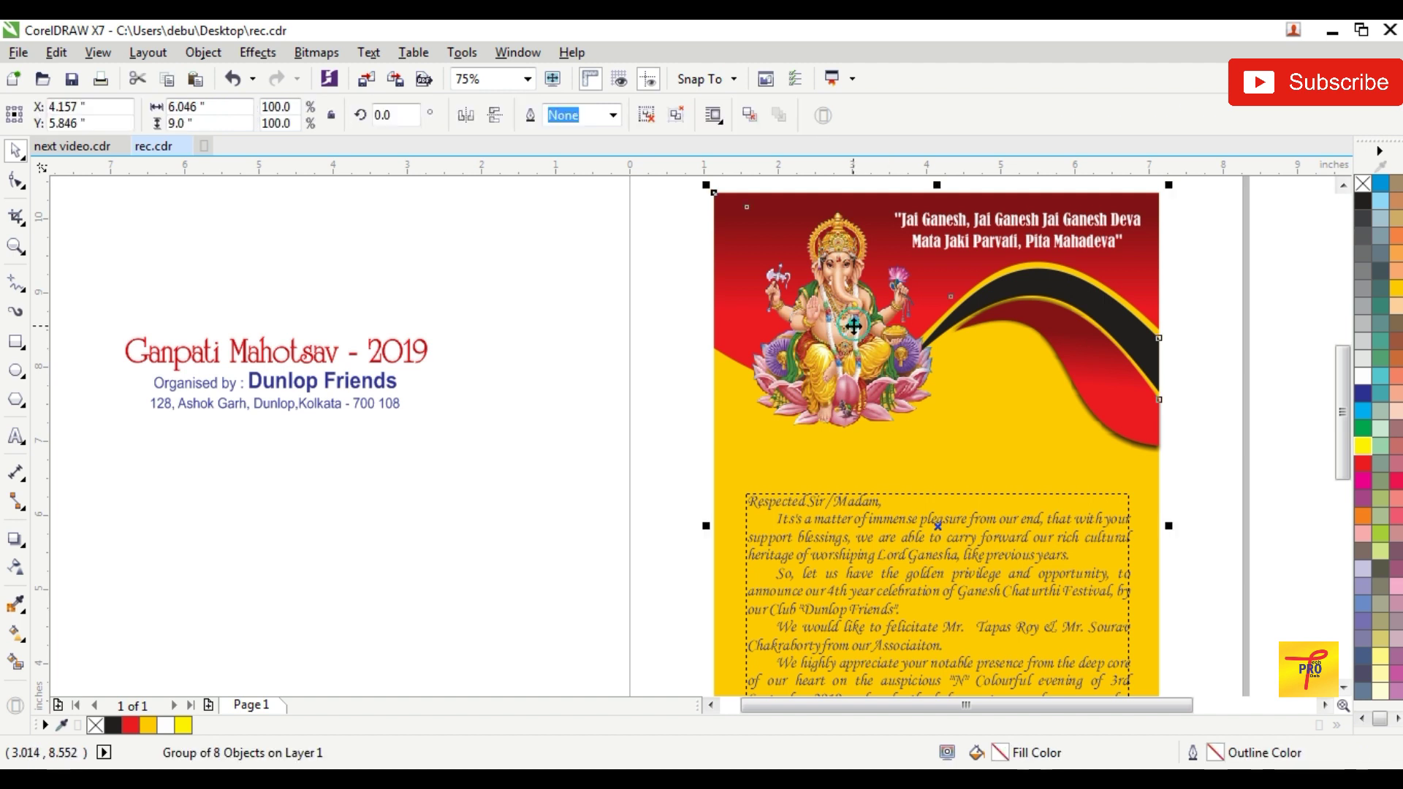
left_click_drag(87, 277, 482, 439)
left_click_drag(351, 356, 1013, 419)
left_click(731, 457, "shift")
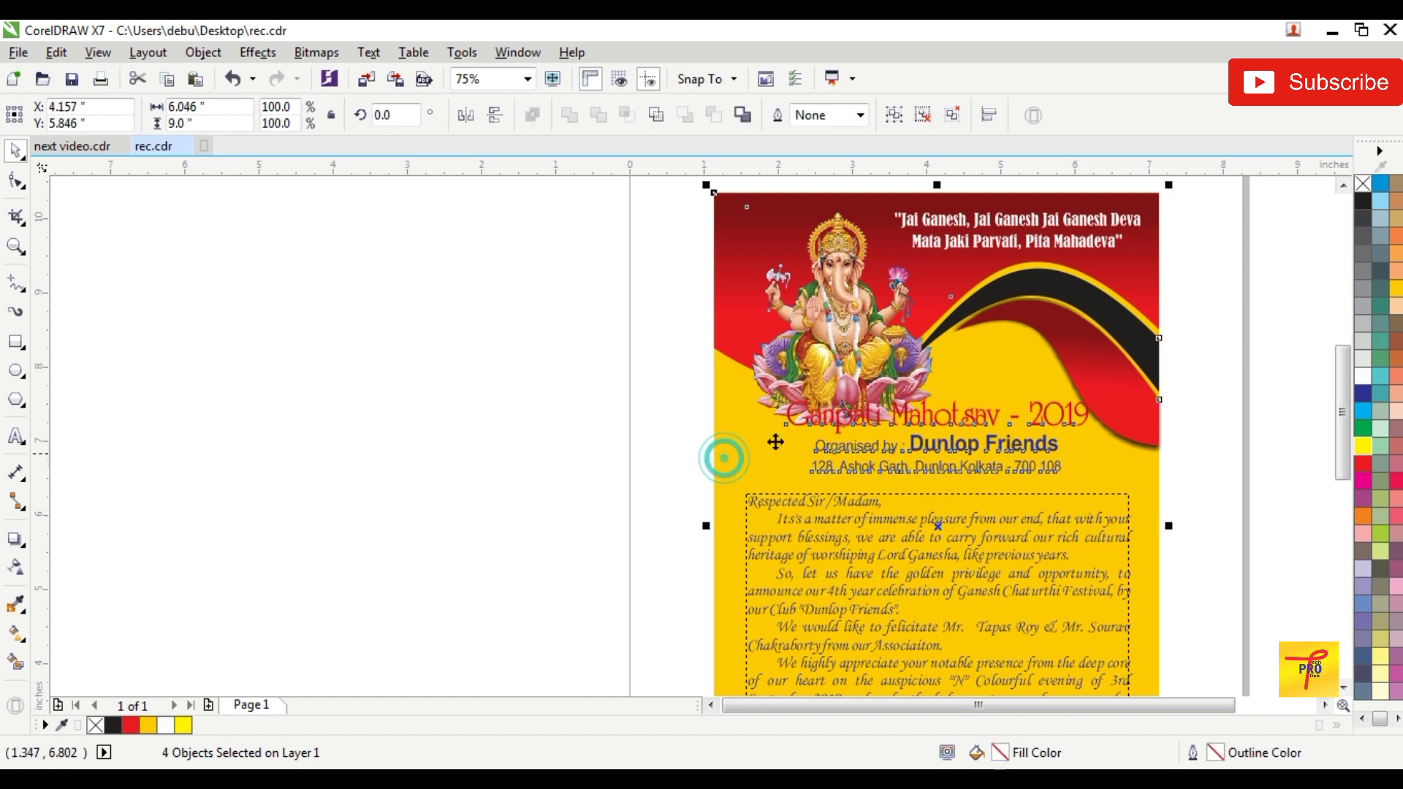
left_click(1268, 297)
left_click_drag(846, 296, 504, 296)
key("ctrl+z")
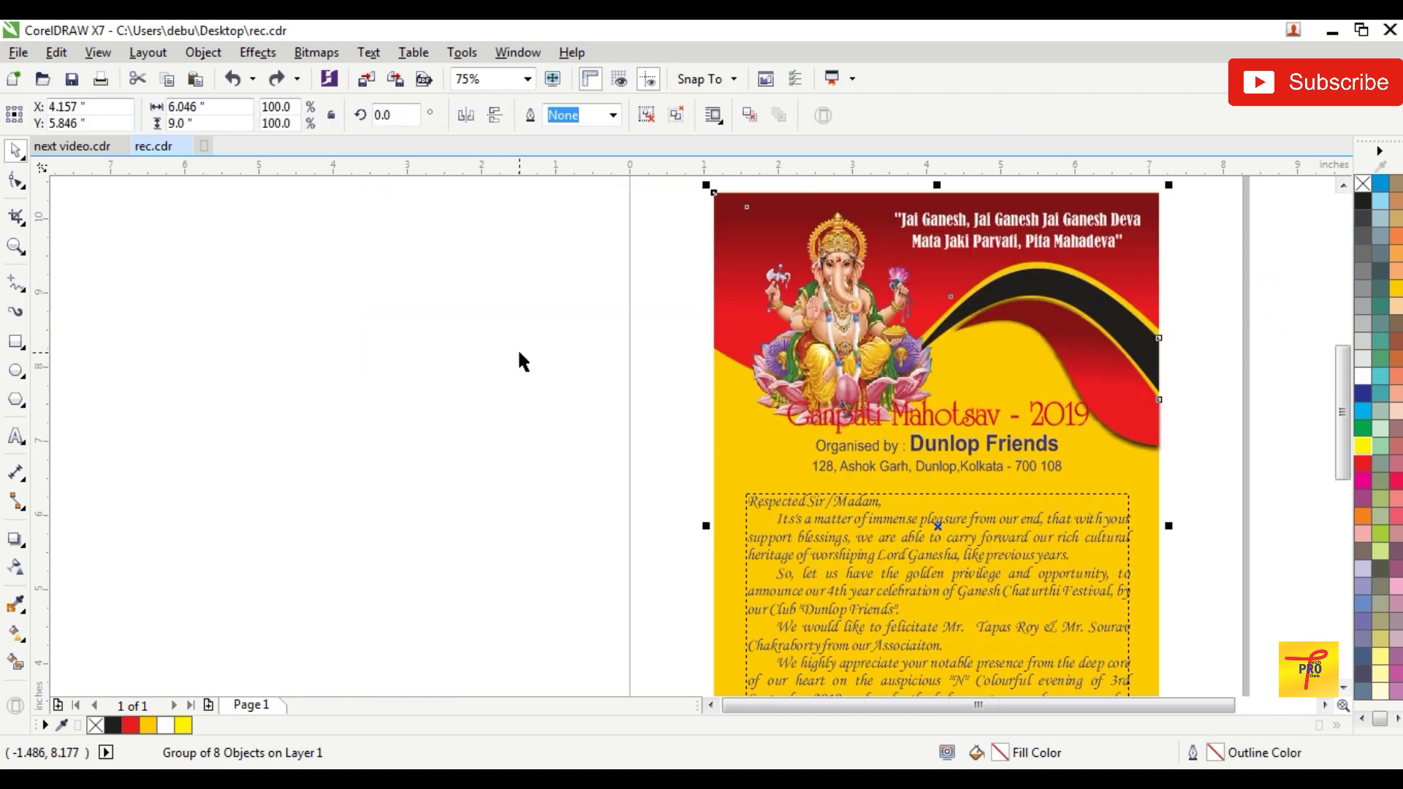
key("ctrl+u")
left_click(573, 322)
left_click(727, 310)
Step: Move the Ganesh image and the quote text off the flyer into the blank area on the left
left_click_drag(727, 309, 410, 341)
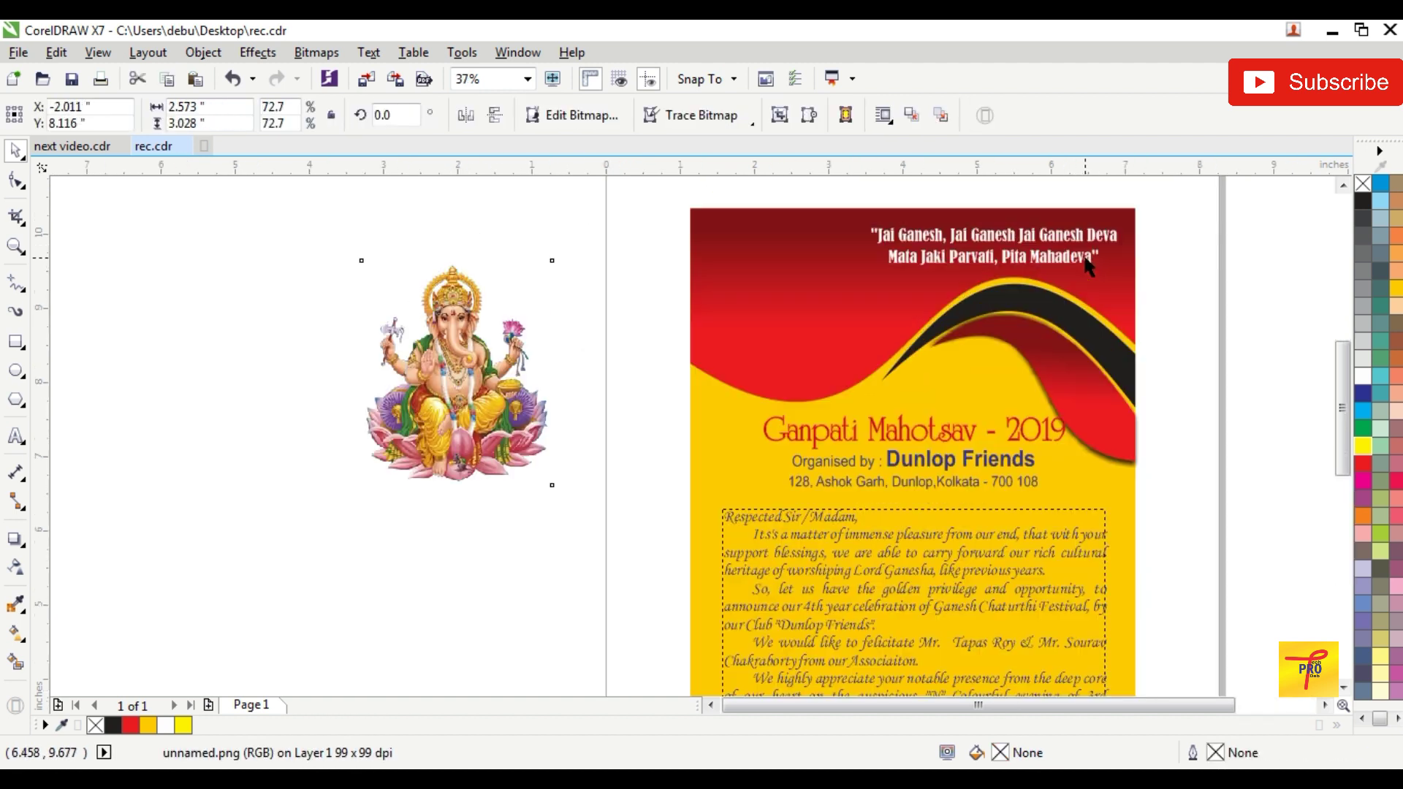
left_click_drag(1067, 245, 642, 248)
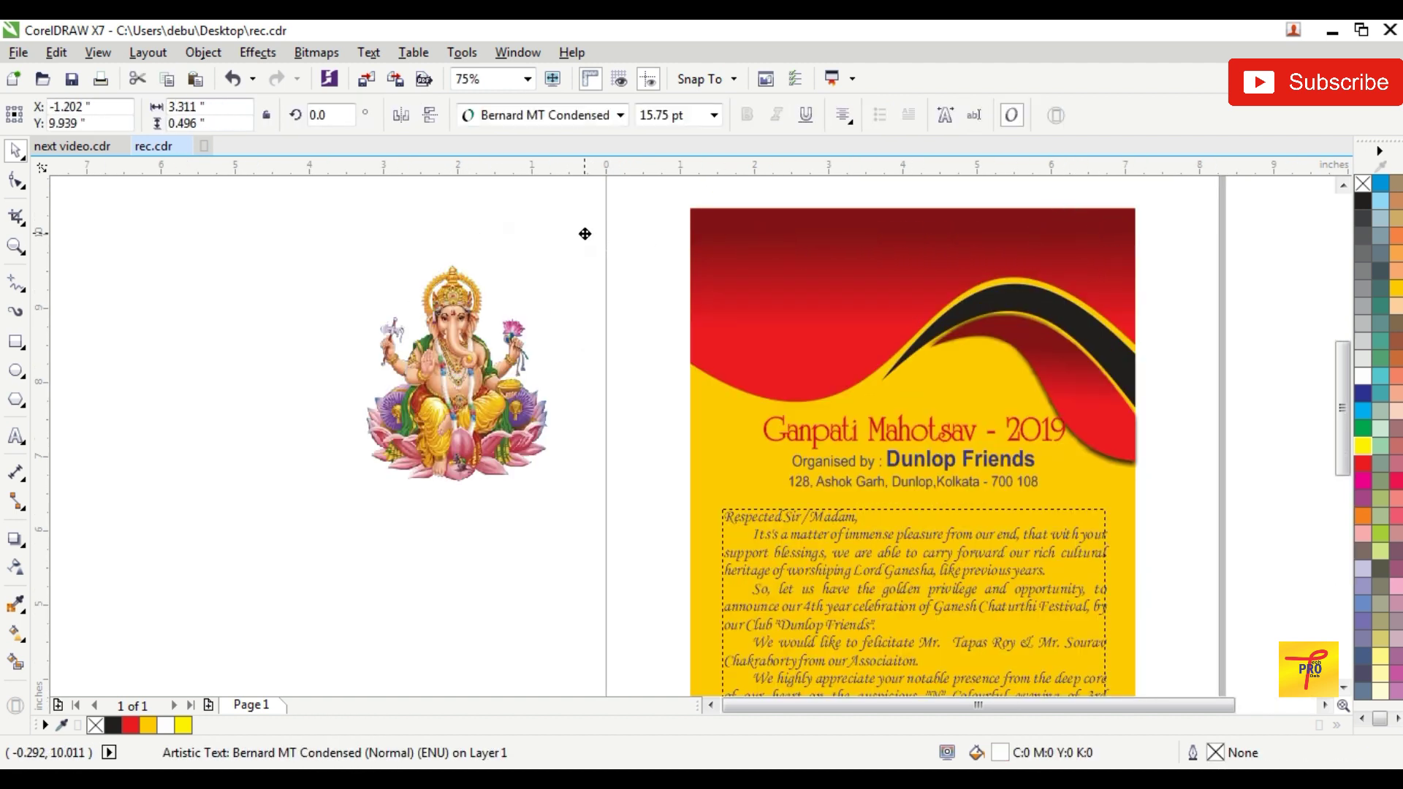
key("ctrl+z")
left_click(436, 488)
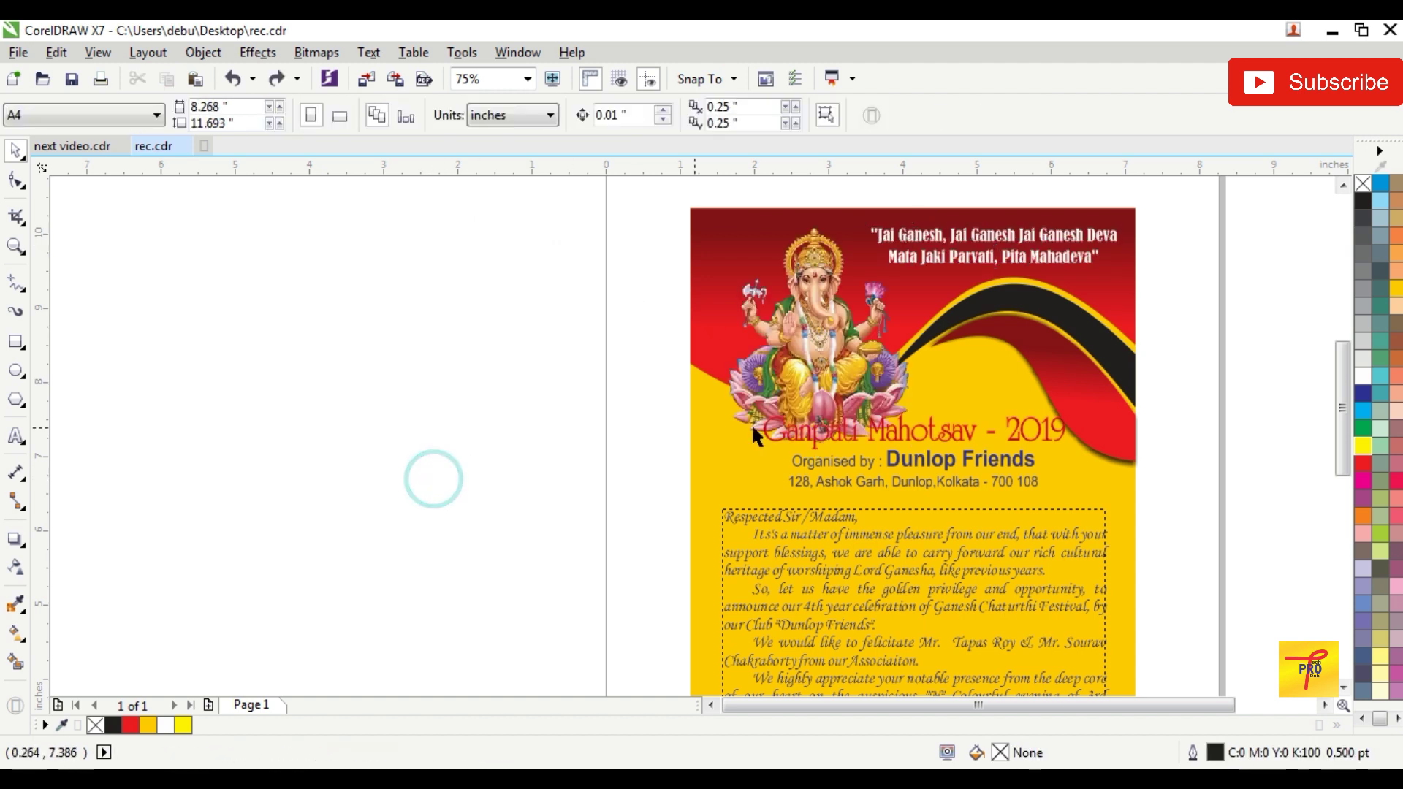
left_click_drag(800, 332, 354, 359)
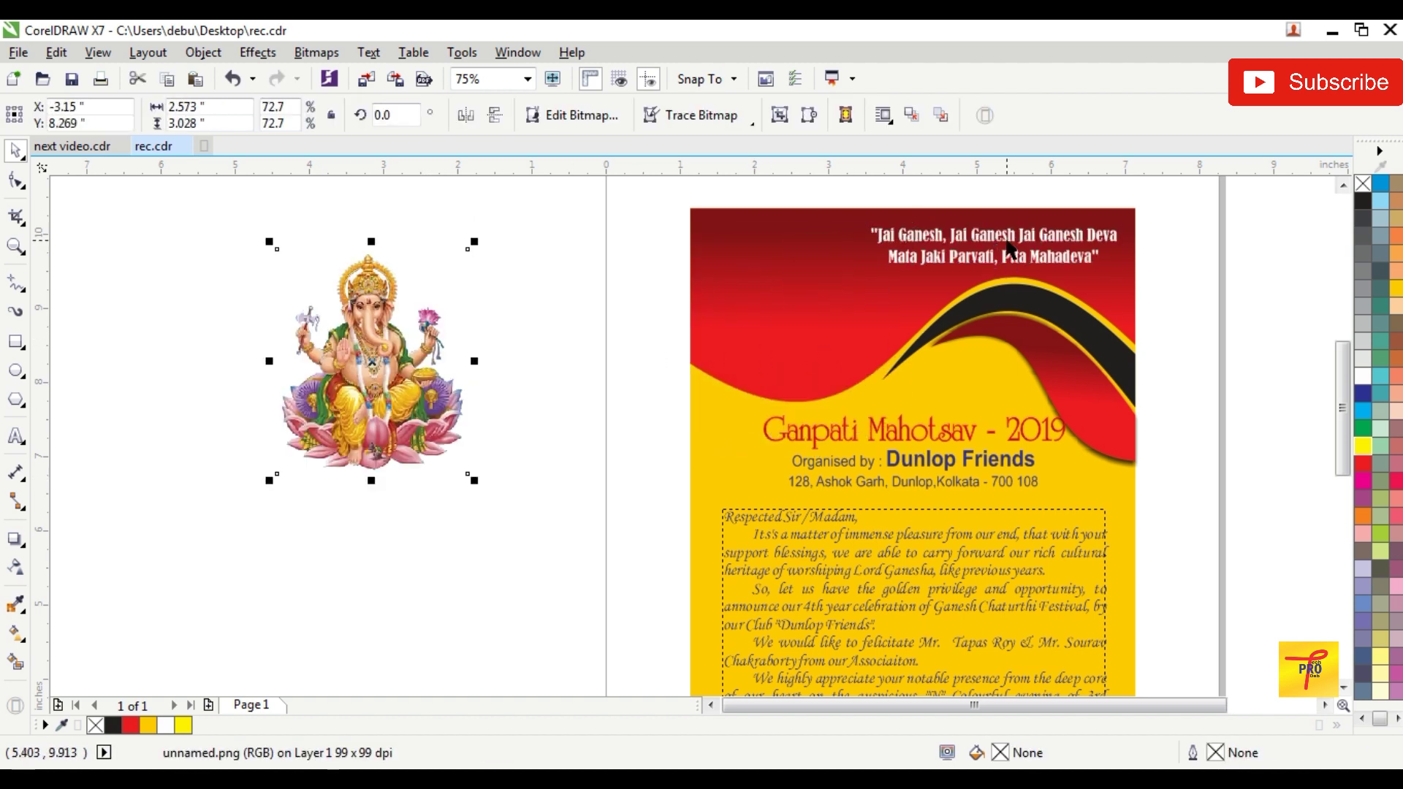
left_click_drag(1008, 249, 457, 252)
left_click(1297, 217)
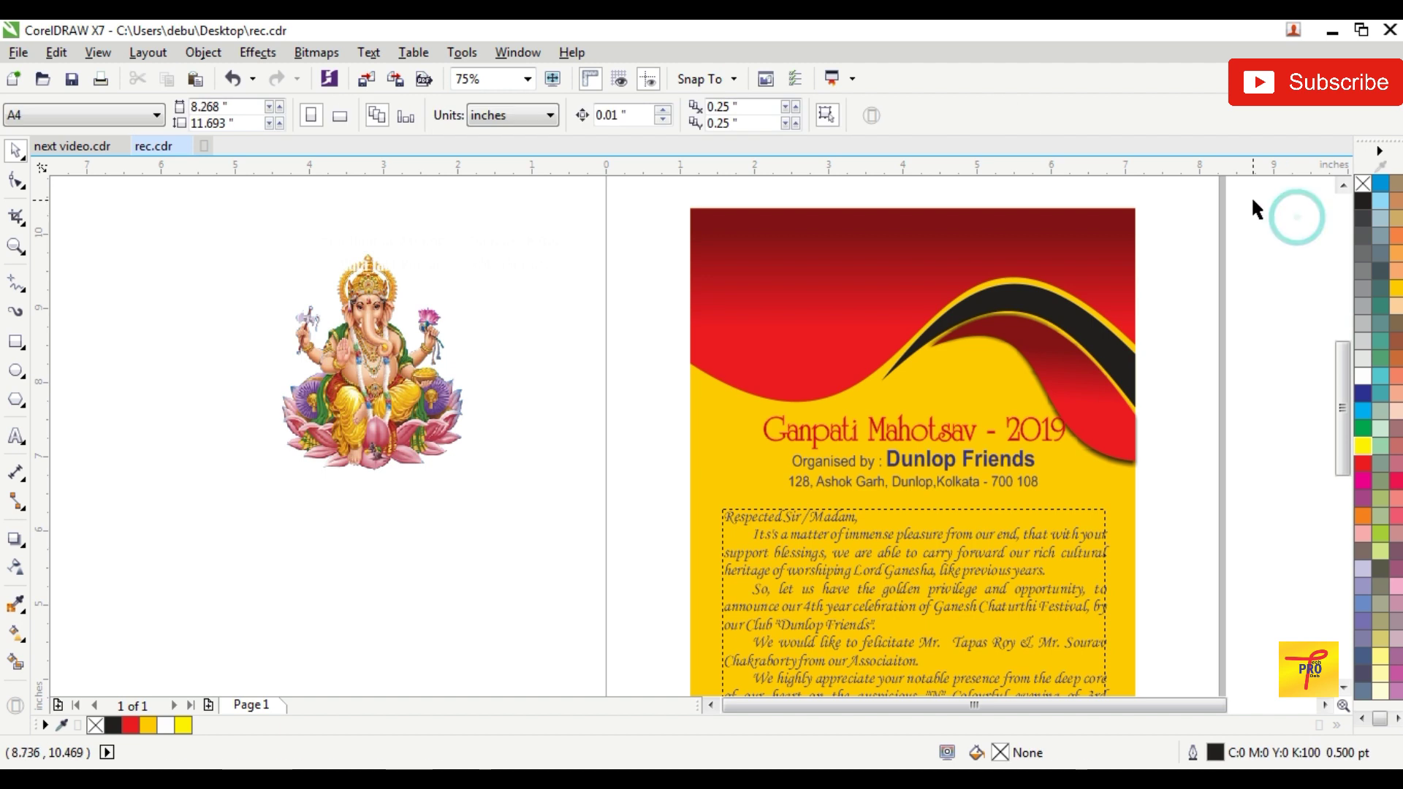
Step: Group the three title lines, then squash the top wave and title group slightly shorter
left_click(959, 244)
left_click_drag(1271, 177, 639, 468)
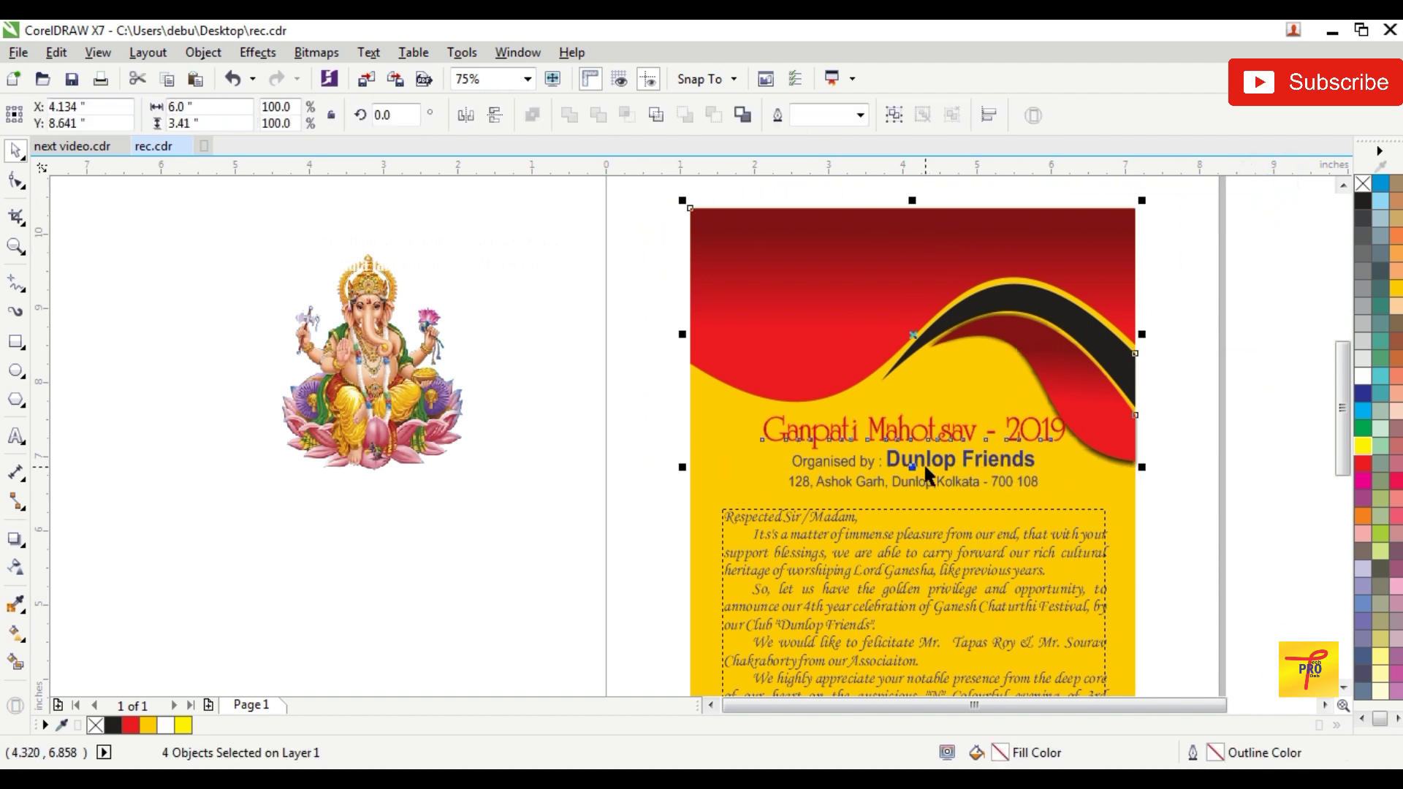
left_click_drag(621, 363, 1100, 517)
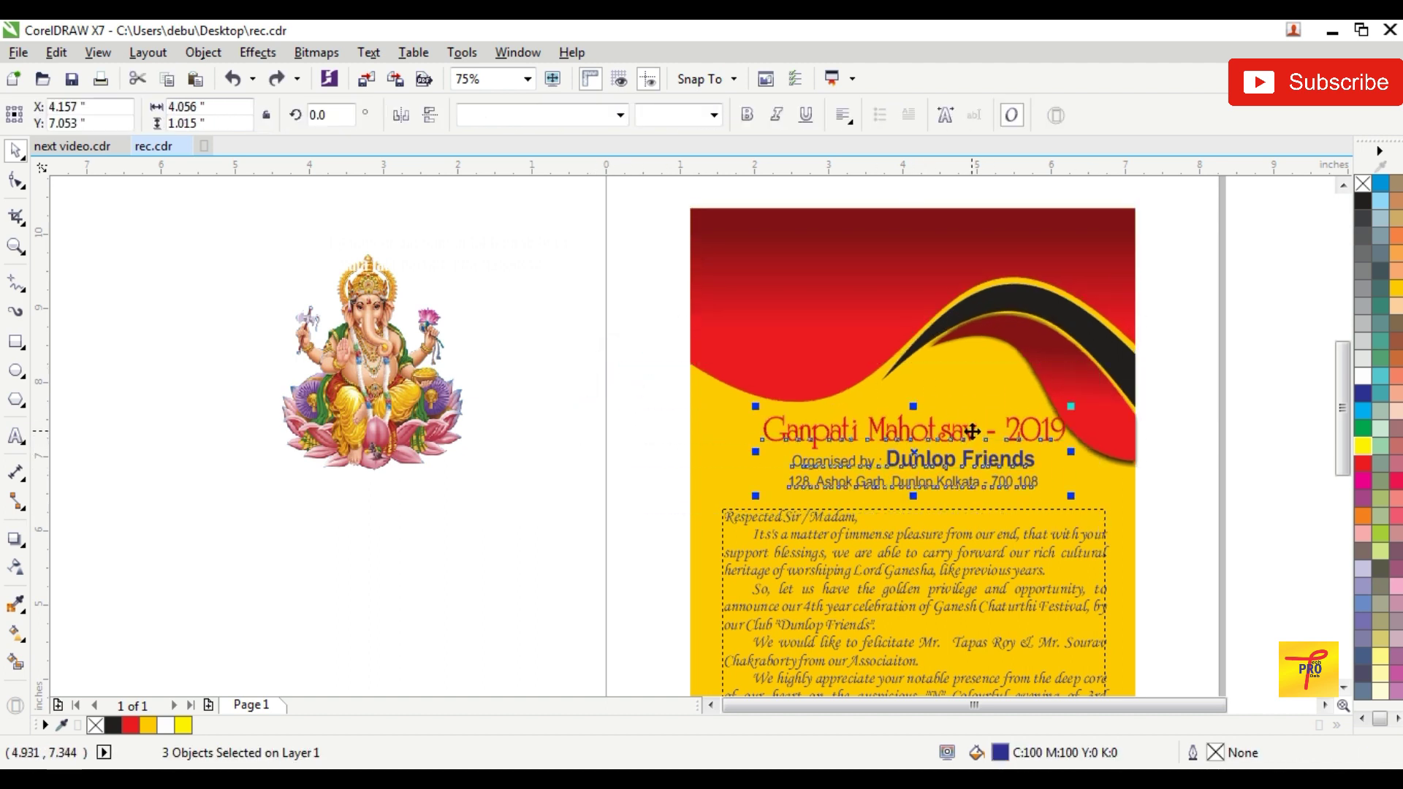
key("ctrl+g")
left_click(955, 538, "shift")
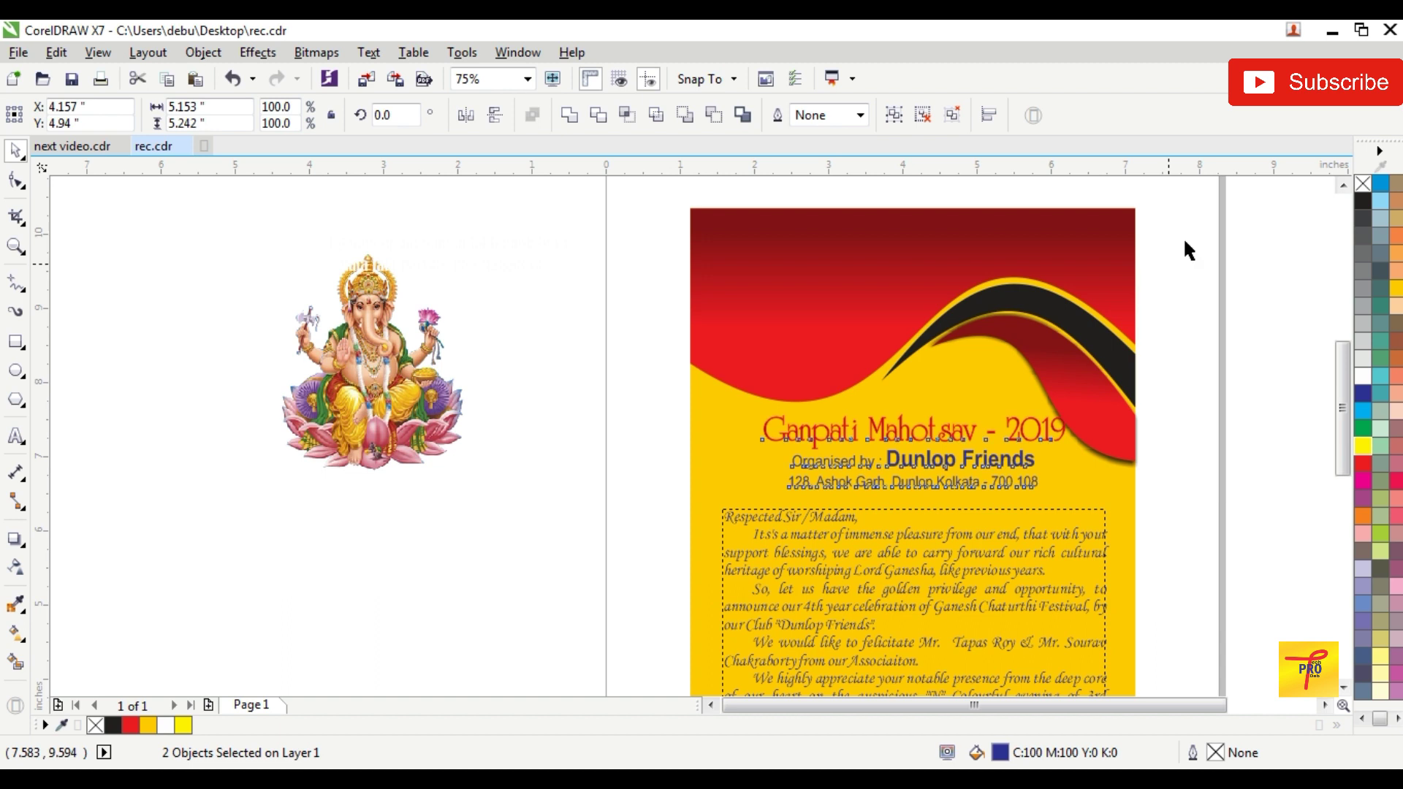
left_click_drag(1216, 174, 609, 473)
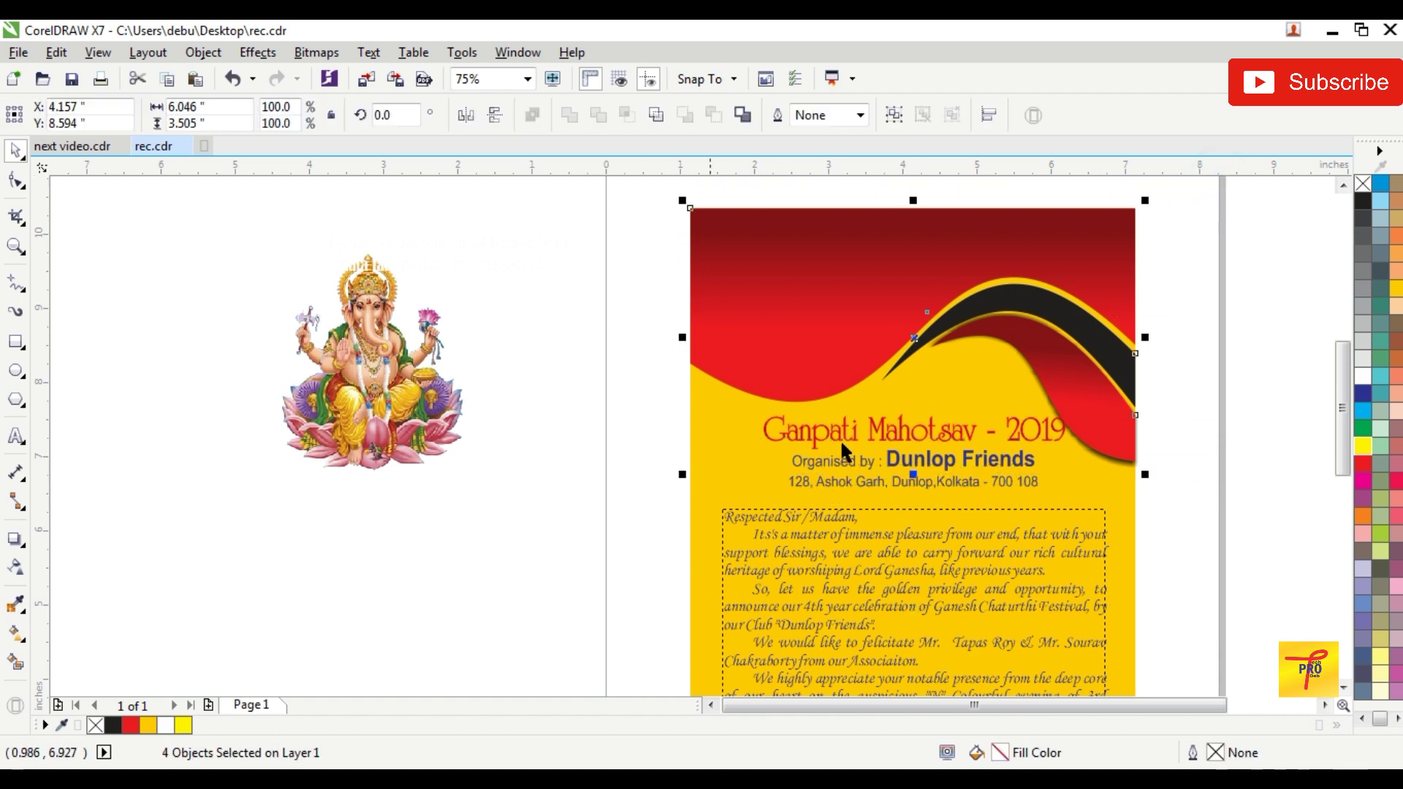
left_click_drag(912, 475, 941, 456)
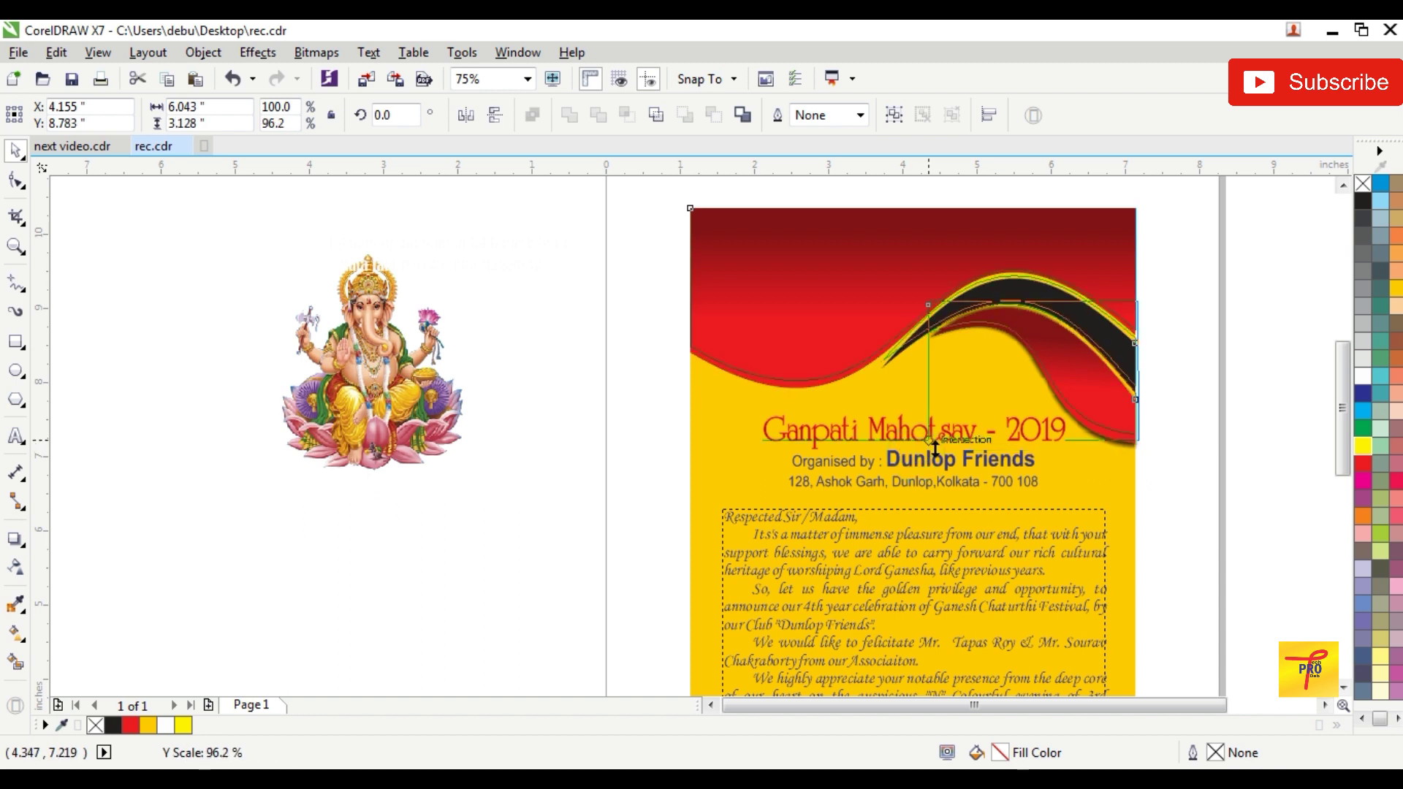
left_click(636, 530)
Step: Place the Ganesha image at the flyer's top left and shrink it to about 63%
left_click_drag(405, 319, 844, 260)
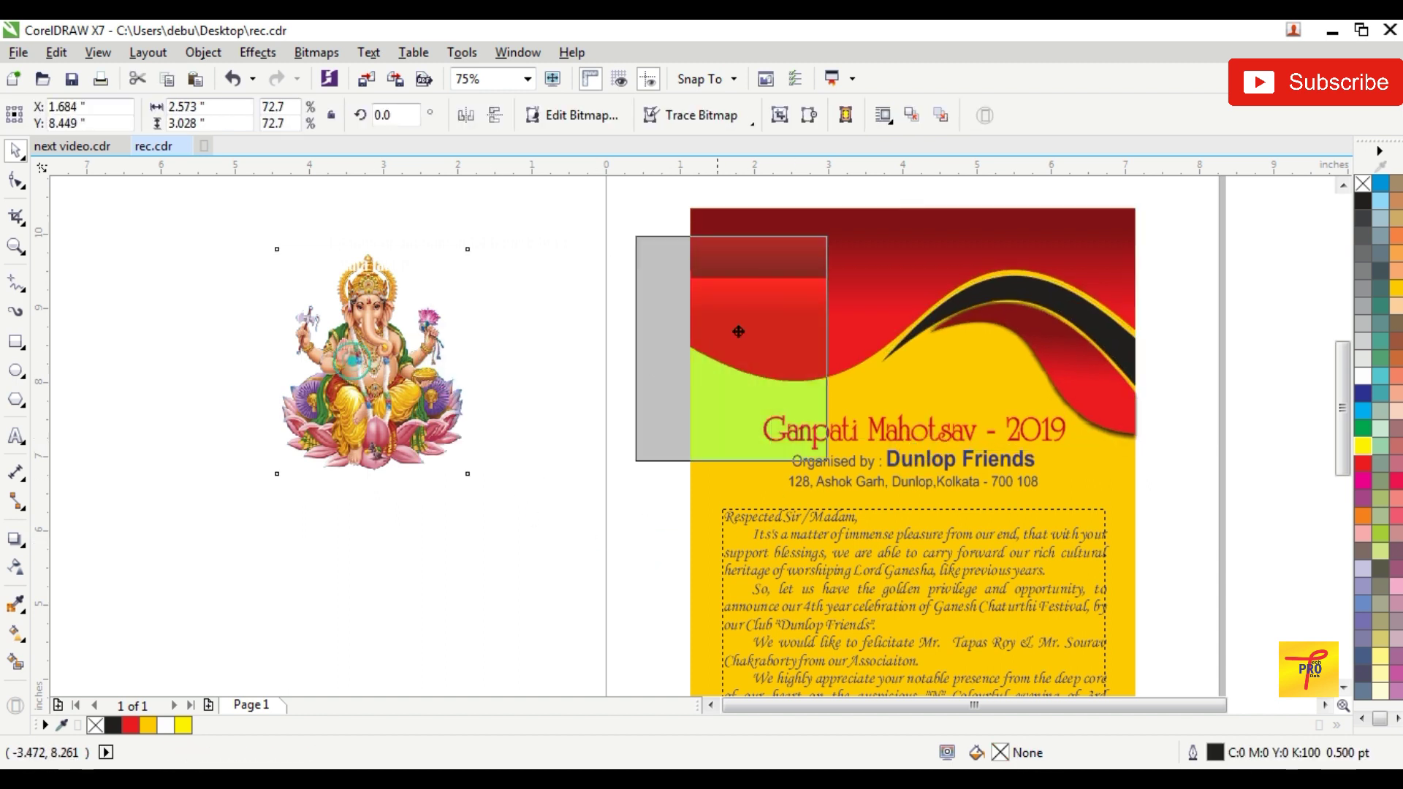
left_click_drag(914, 187, 888, 216)
left_click_drag(871, 268, 885, 261)
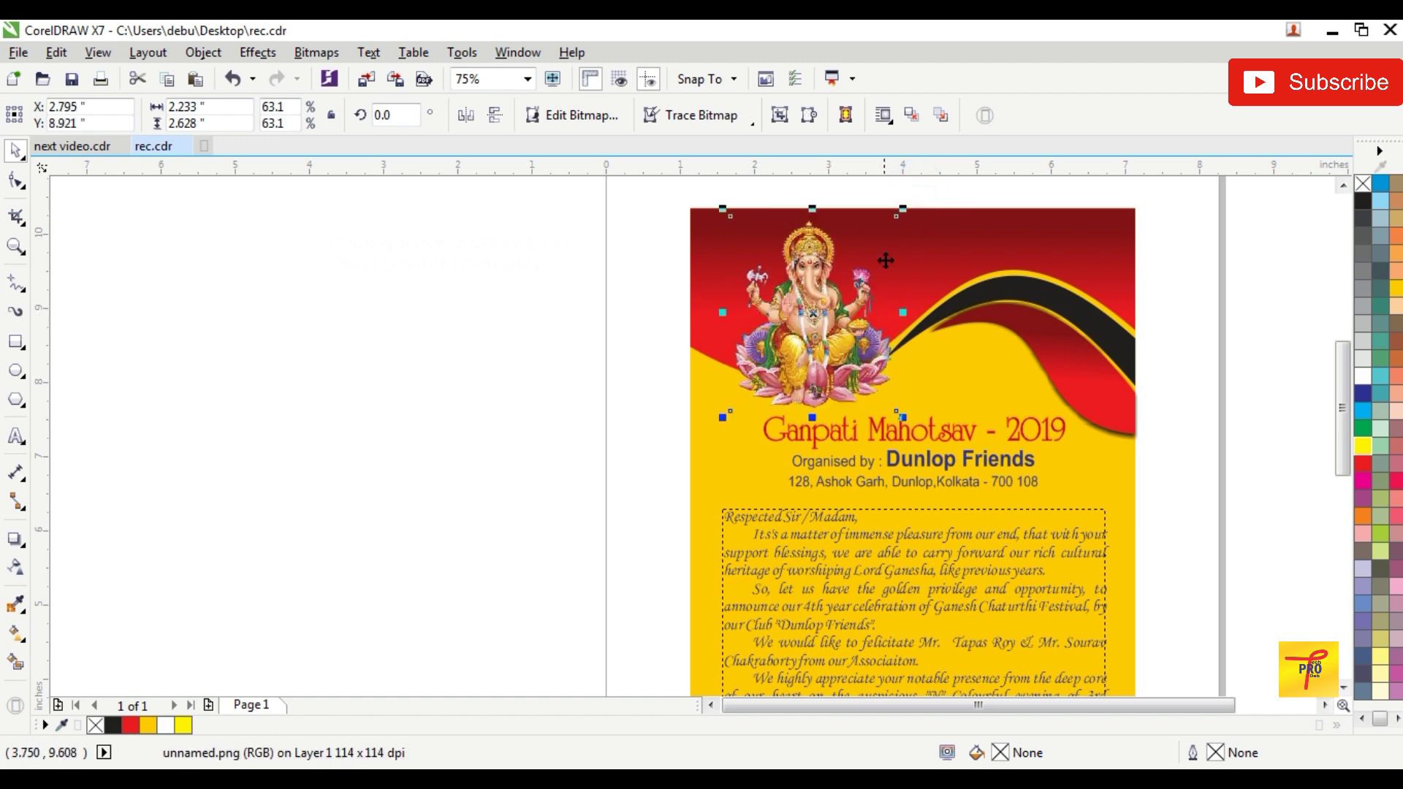
left_click(510, 363)
scroll(515, 366, "down", 2)
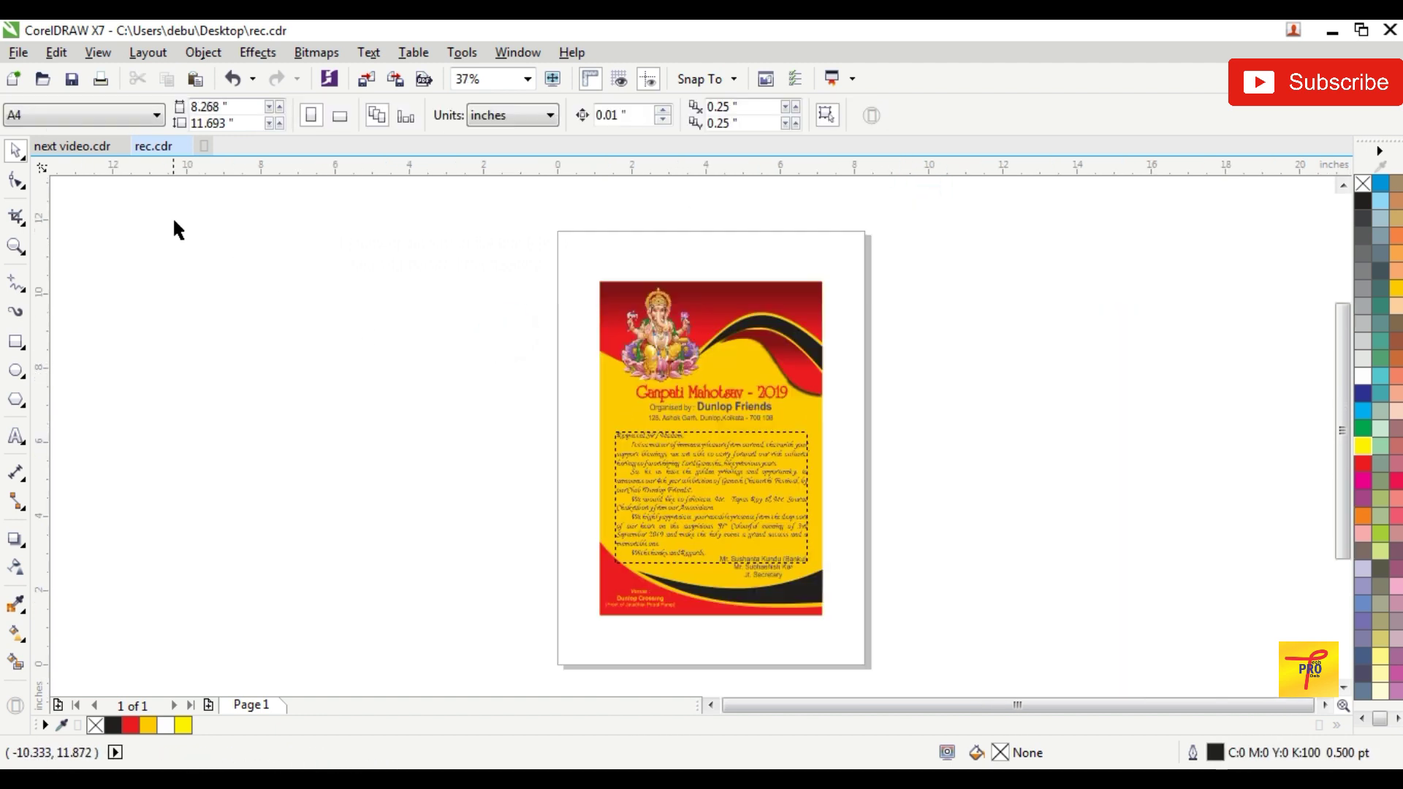
Step: Move the white 'Jai Ganesh… Pita Mahadeva' quote from beside the page to the flyer's top right
left_click_drag(179, 197, 567, 413)
mouse_move(488, 306)
left_mouse_down()
mouse_move(726, 315)
mouse_move(781, 290)
left_mouse_up()
scroll(778, 295, "up", 4)
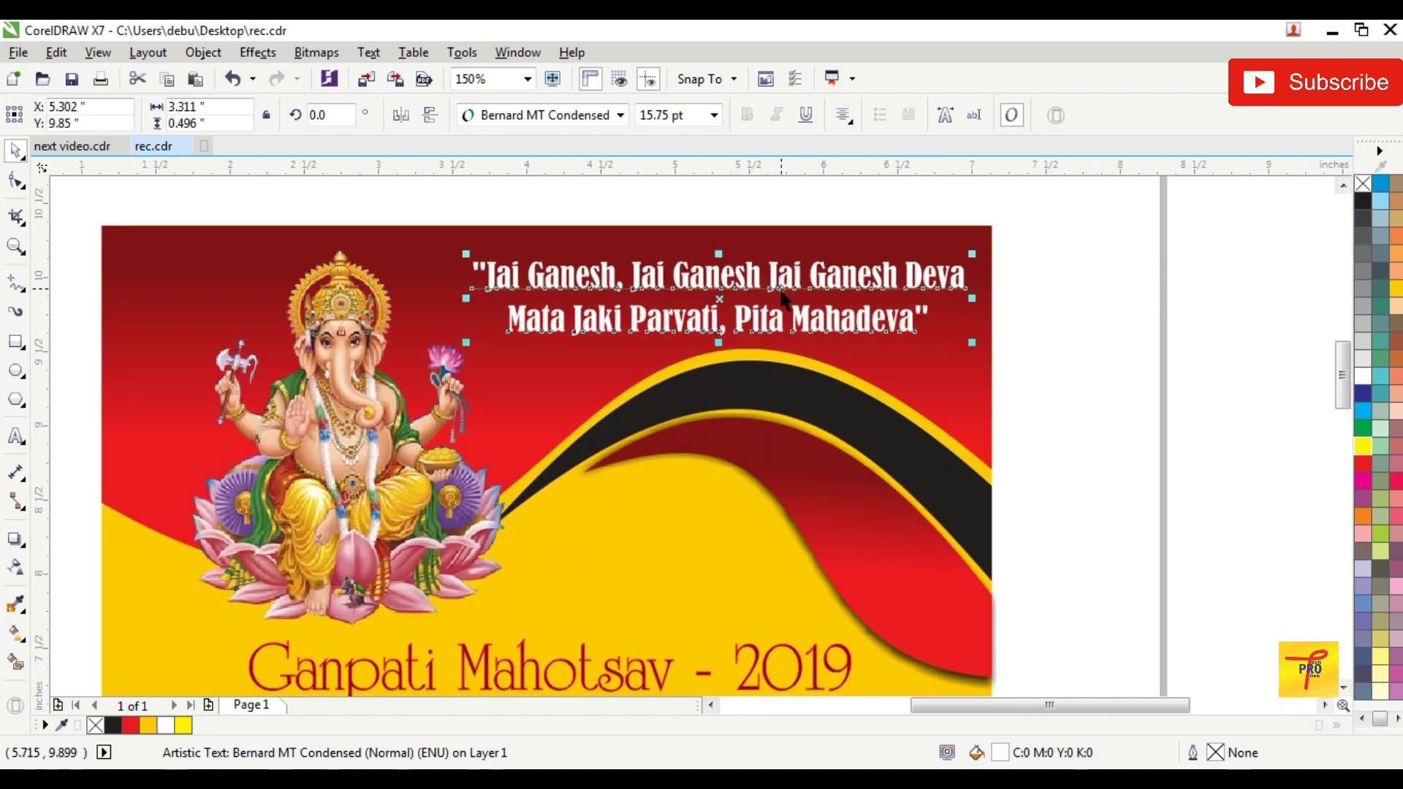
left_click(1129, 299)
scroll(1086, 339, "down", 4)
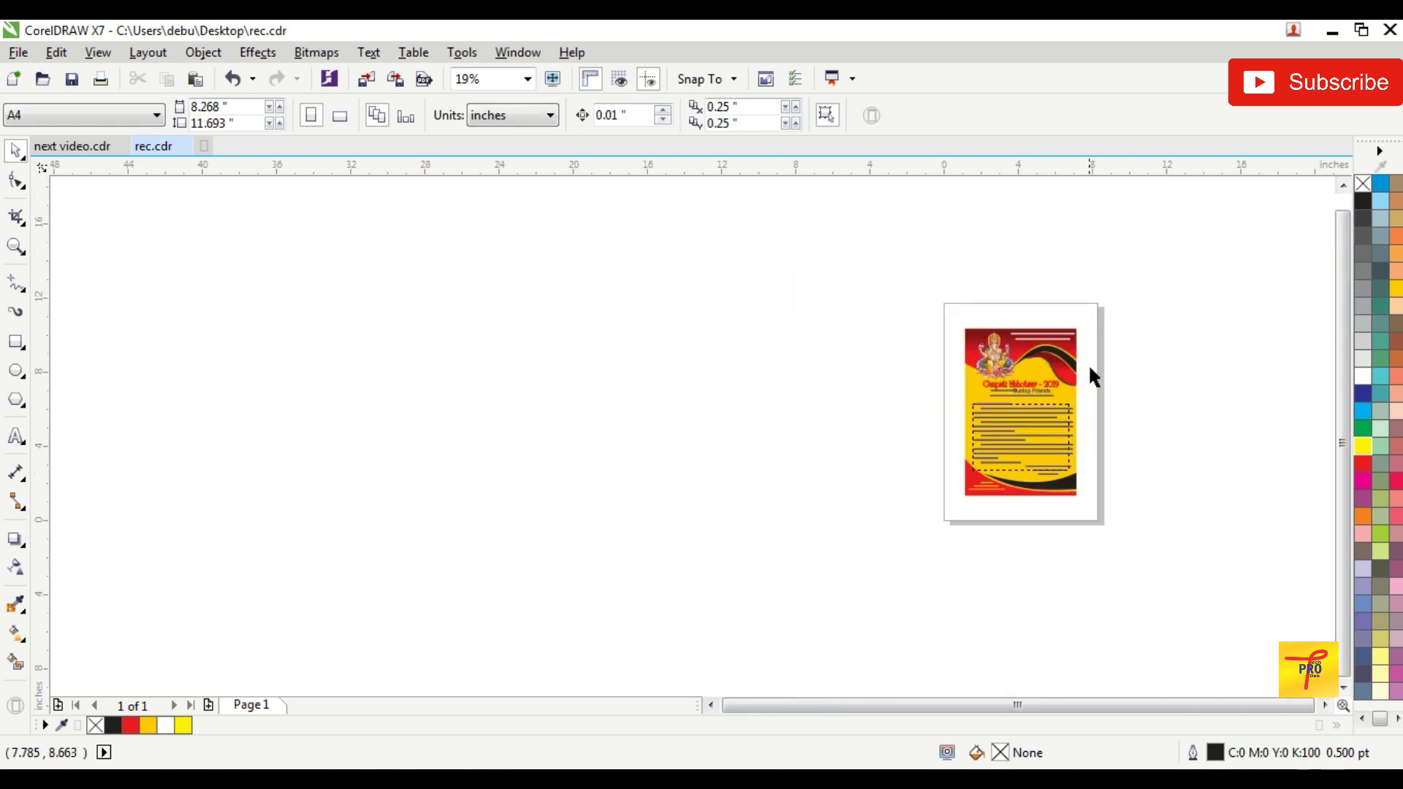
Step: Nudge the letter text group slightly into place on the flyer
left_click(915, 453)
scroll(915, 453, "up", 2)
scroll(915, 452, "up", 2)
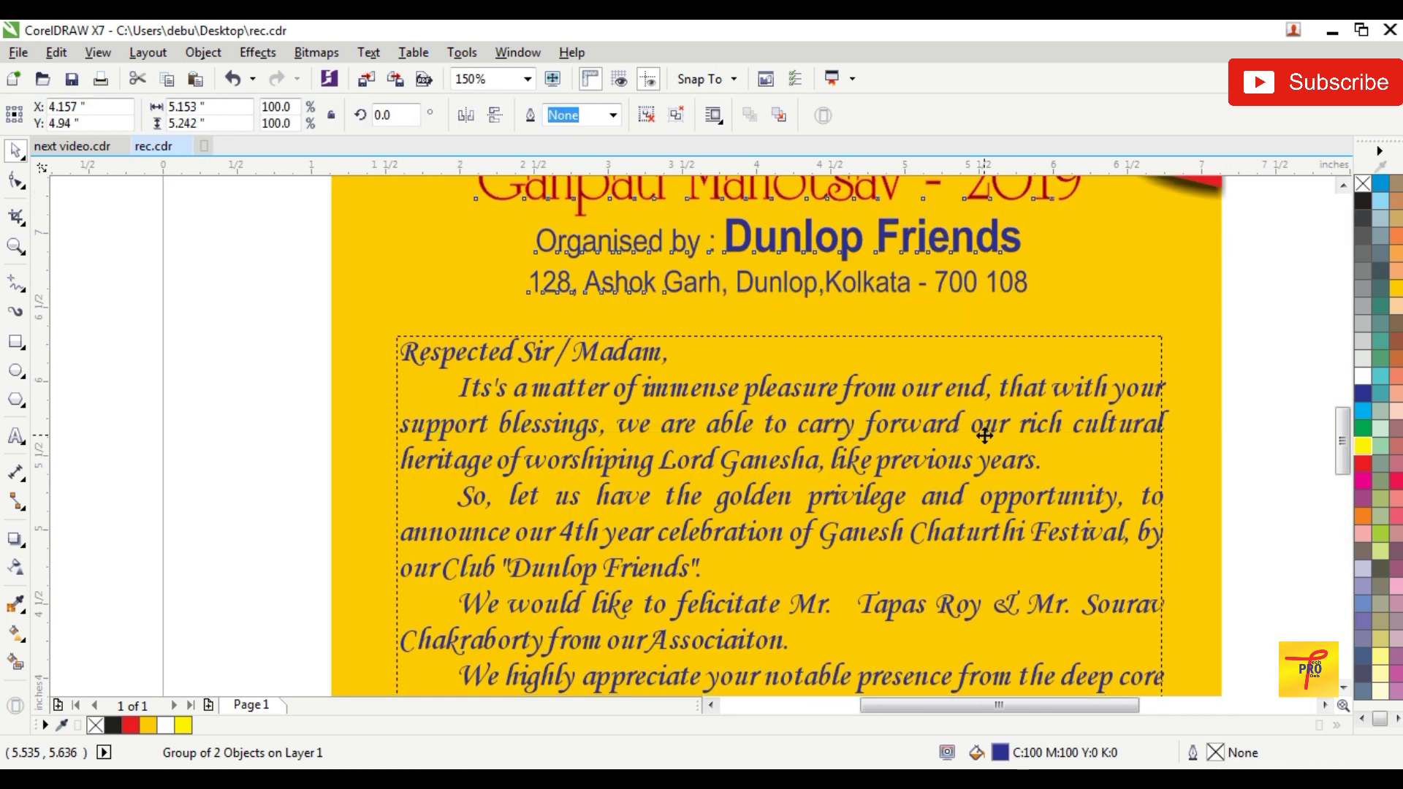
scroll(915, 453, "down", 4)
left_click(1203, 394)
left_click(961, 431)
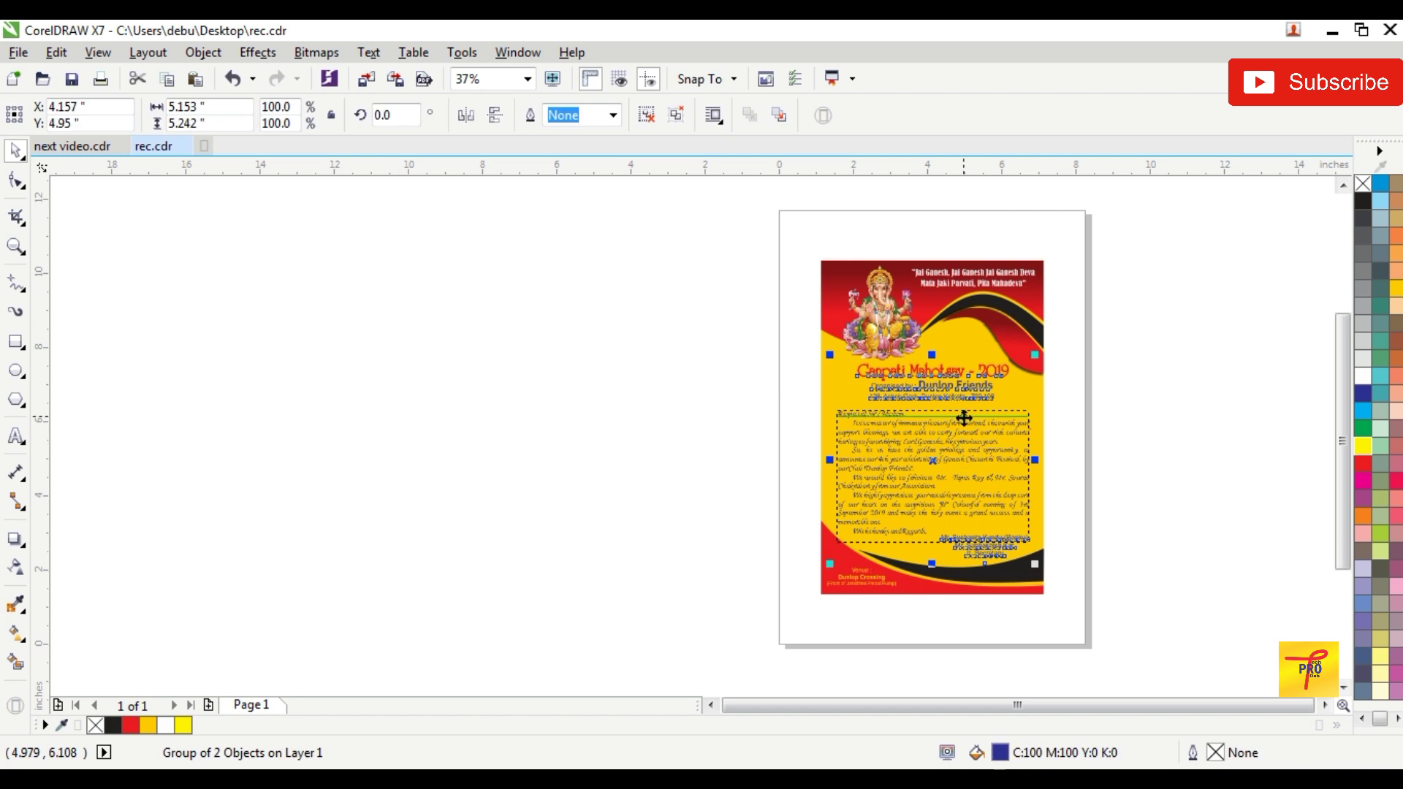
left_click(1161, 382)
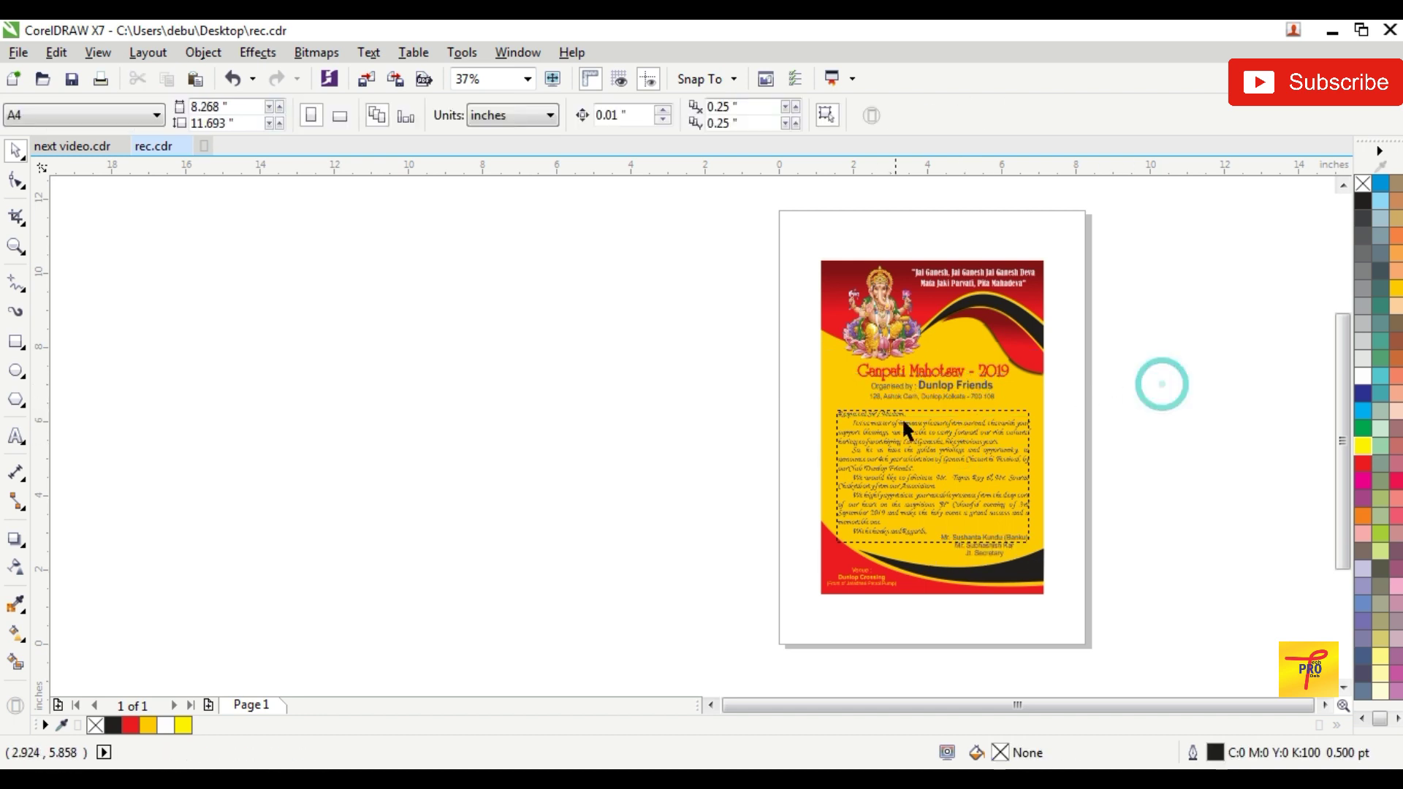
left_click(904, 431)
scroll(904, 432, "up", 2)
left_click_drag(987, 461, 987, 457)
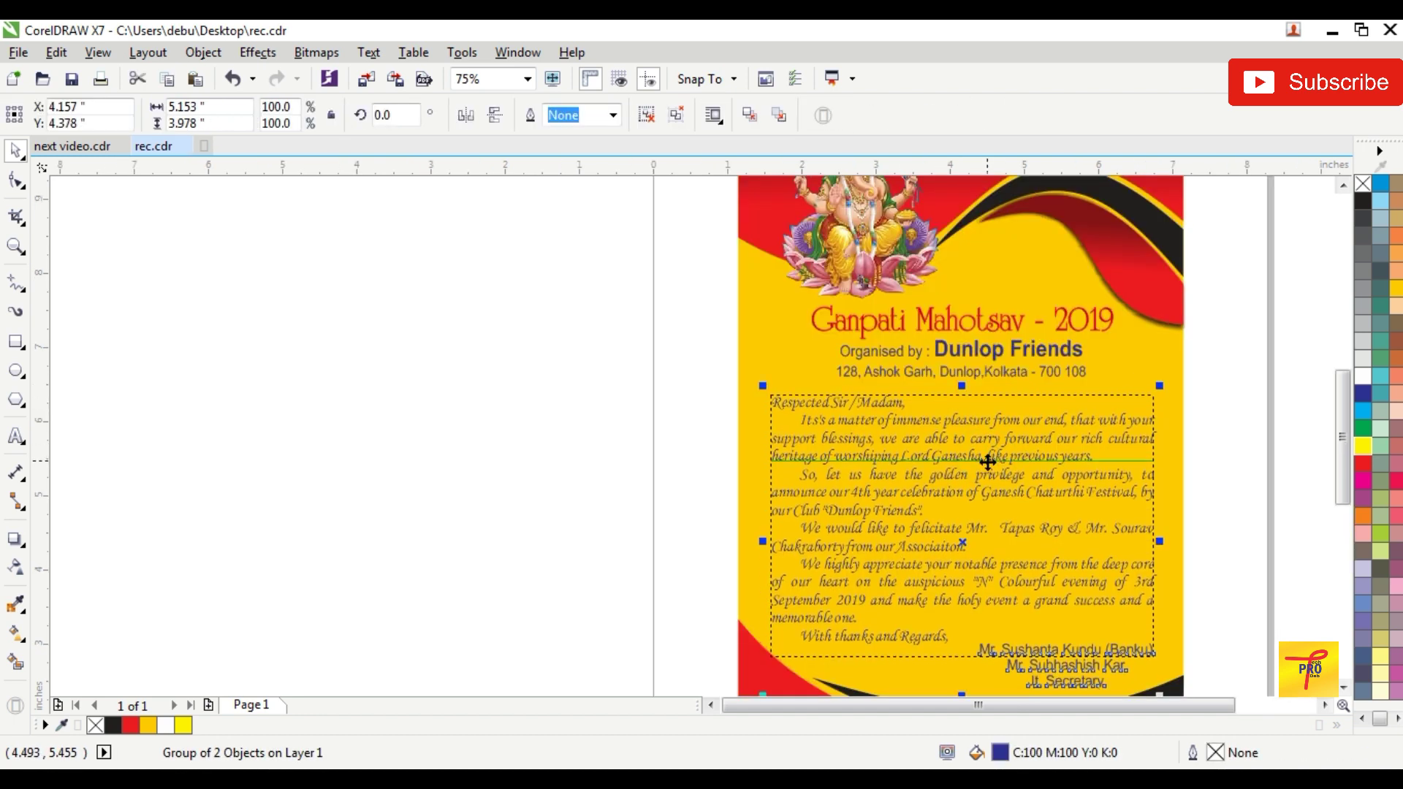
scroll(987, 461, "down", 2)
left_click(686, 384)
Step: Zoom in so the flyer fills the view
key("z")
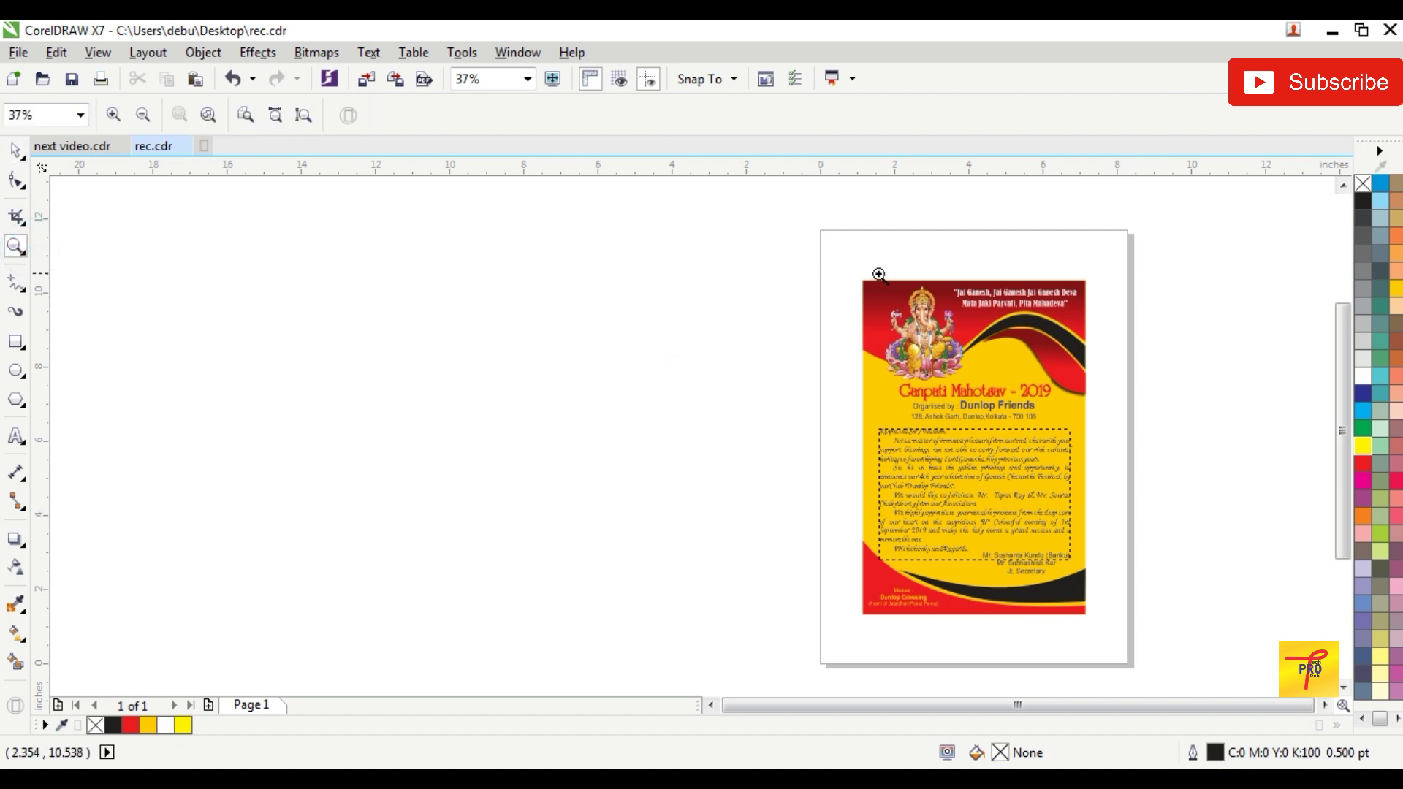
left_click_drag(847, 280, 1114, 641)
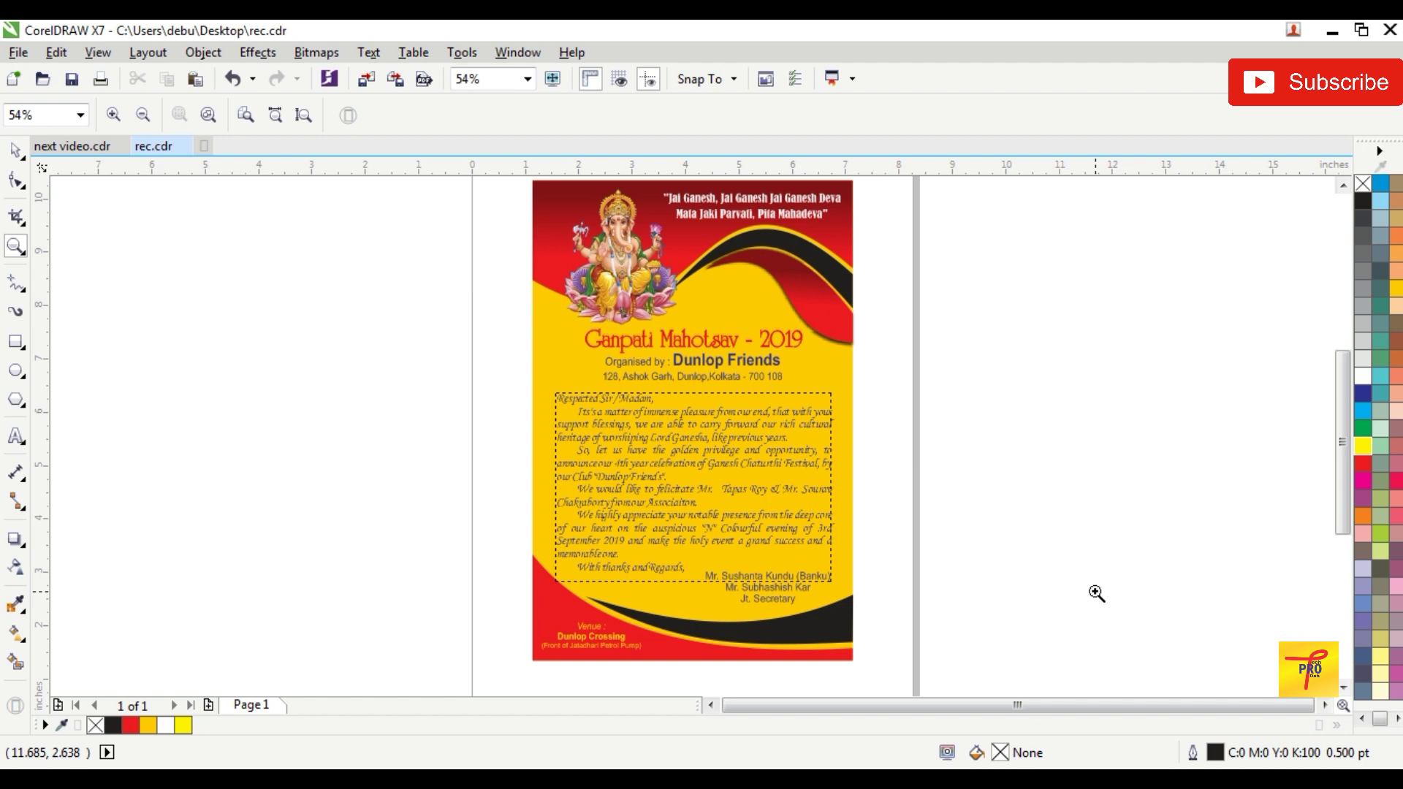
left_click(1077, 545)
scroll(1074, 497, "up", 2)
Step: Set the bottom red wave's fountain fill start colour to dark red
scroll(1066, 484, "up", 2)
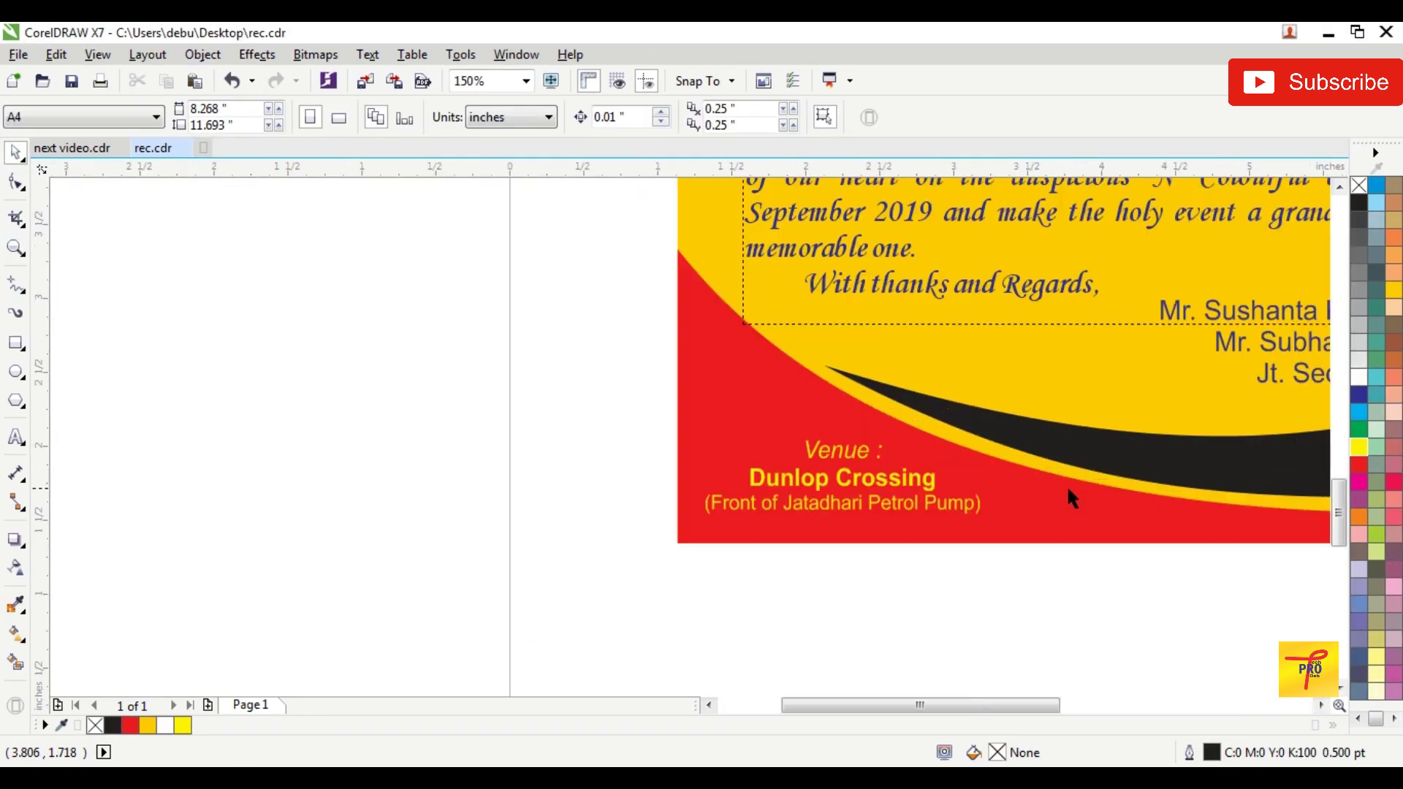
left_click(1067, 489)
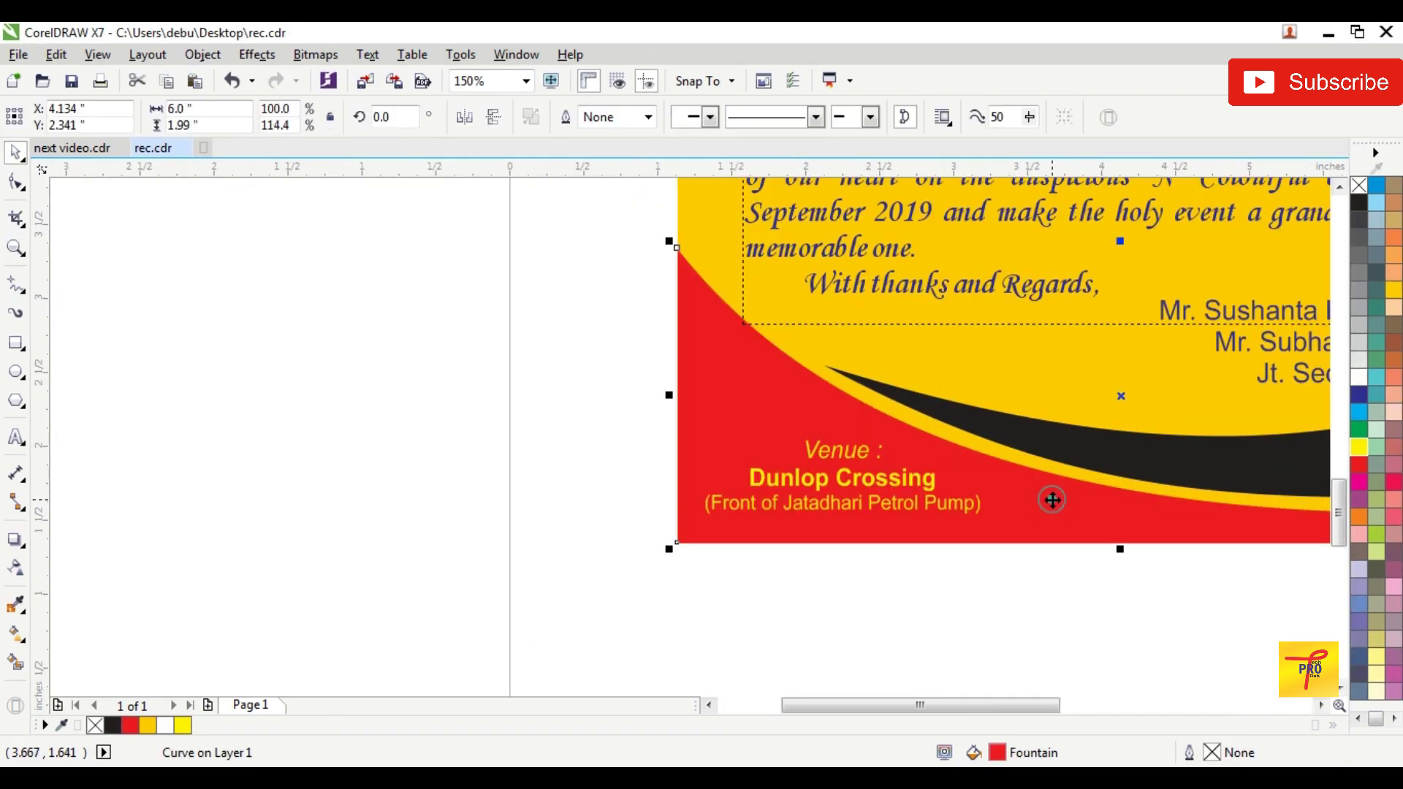
left_click(17, 636)
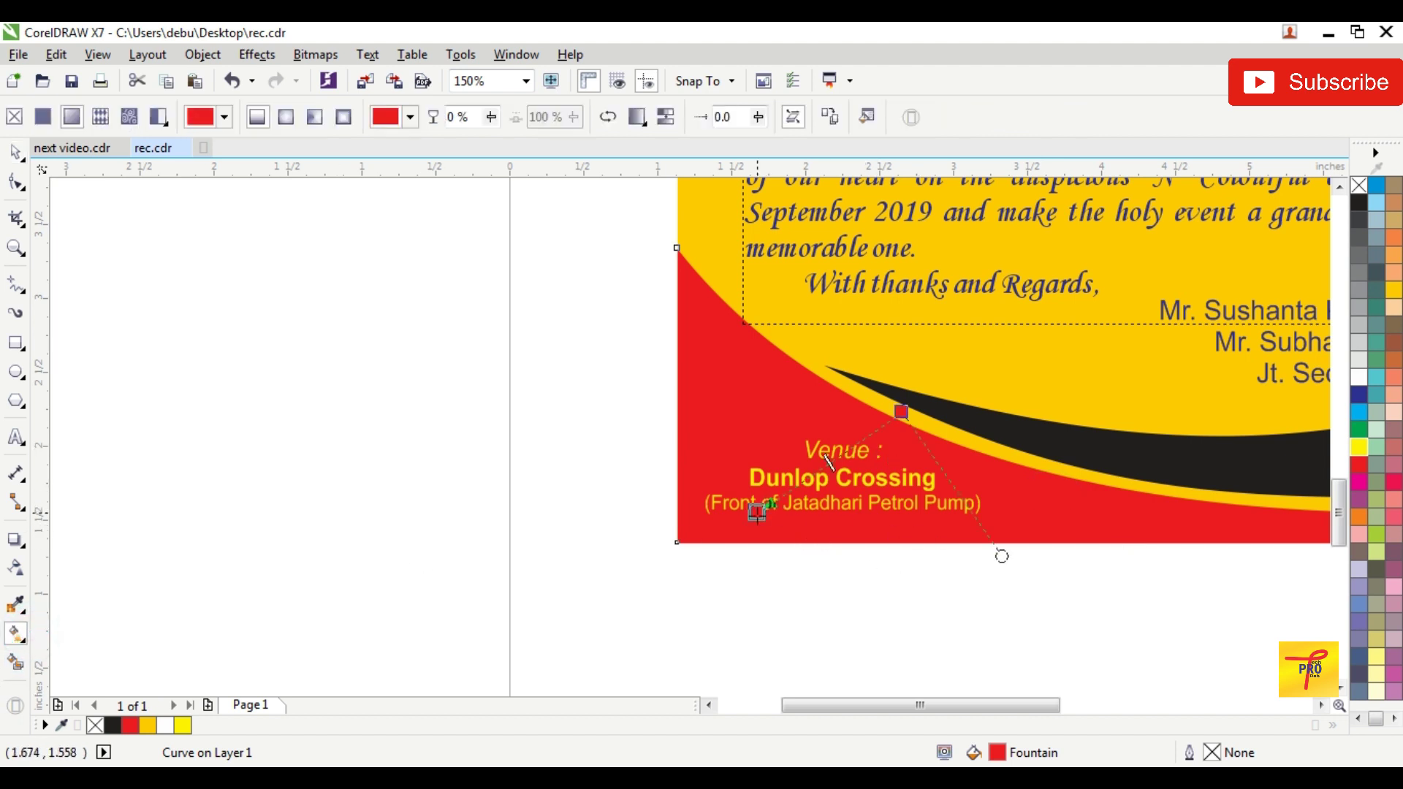
left_click(758, 515)
left_click(765, 543)
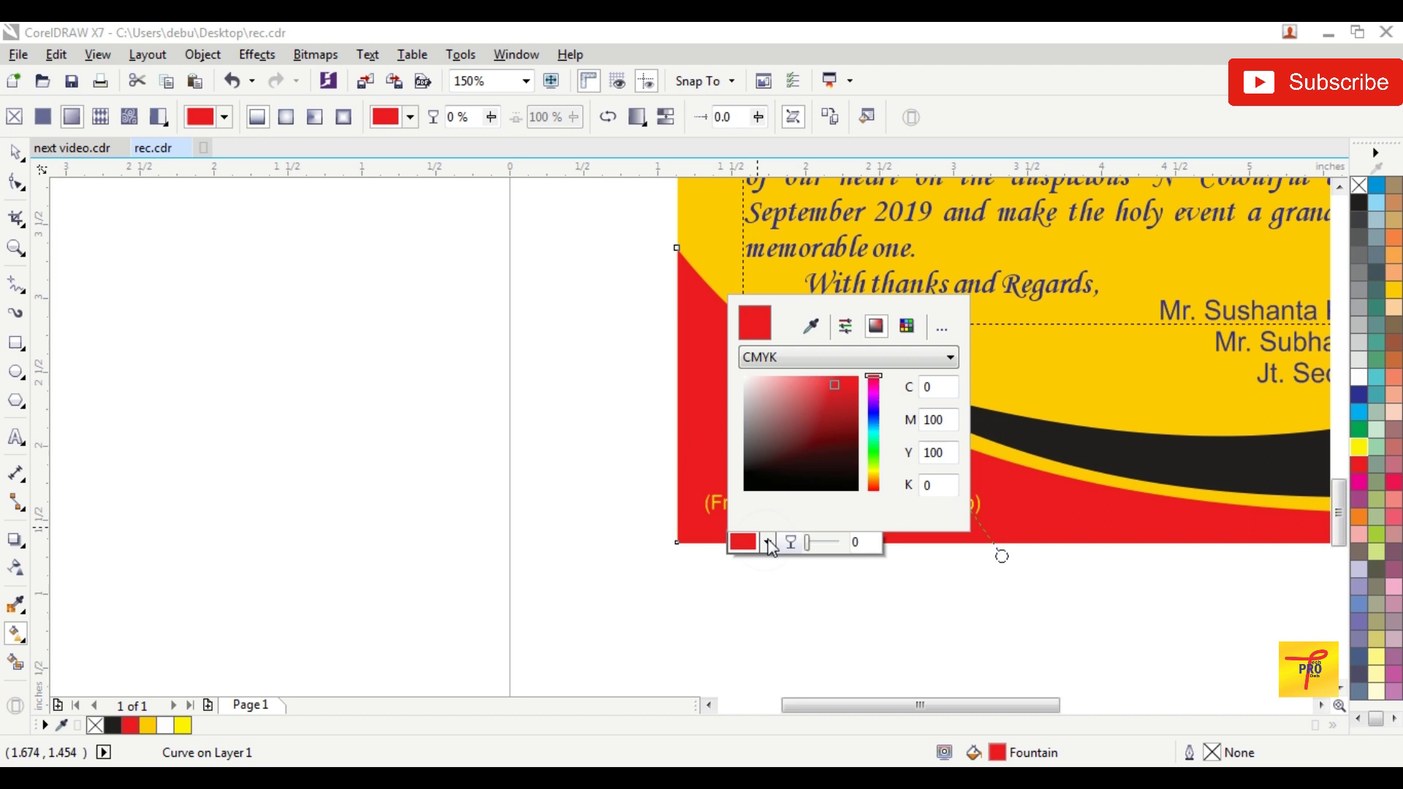
left_click_drag(833, 382, 849, 447)
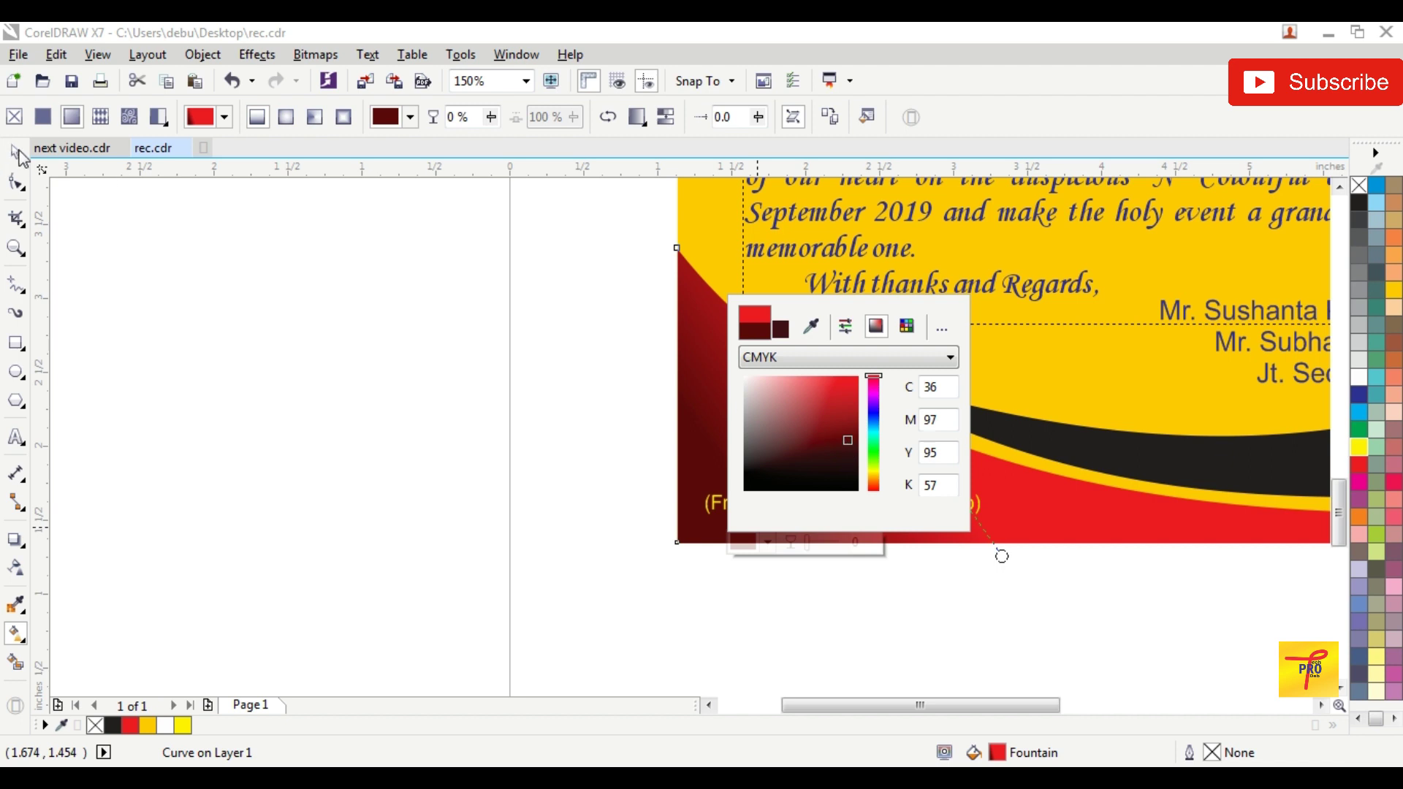
left_click(441, 408)
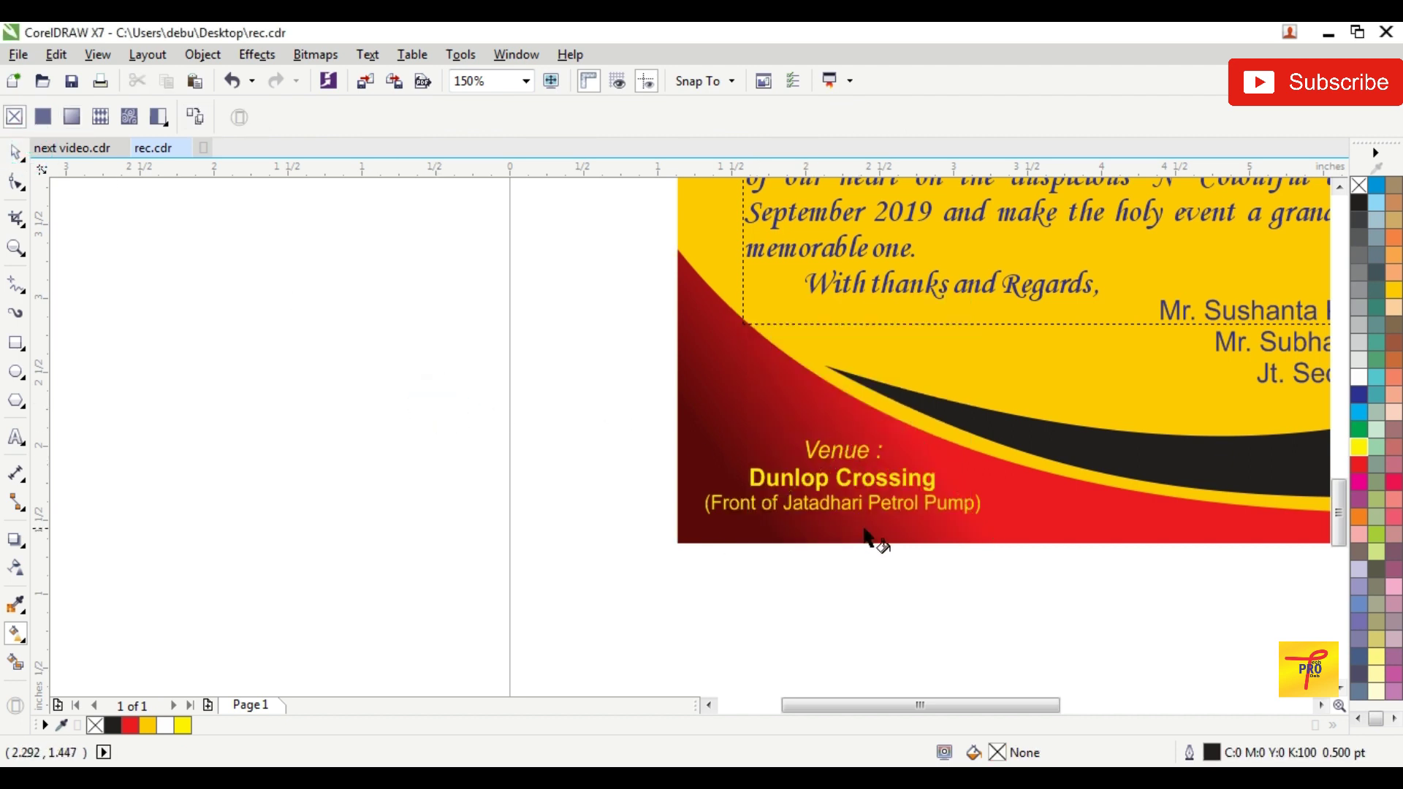
scroll(864, 532, "down", 1)
Step: Adjust the gradient handles so the bottom wave fades vertically from bright red to dark maroon
left_click(972, 515)
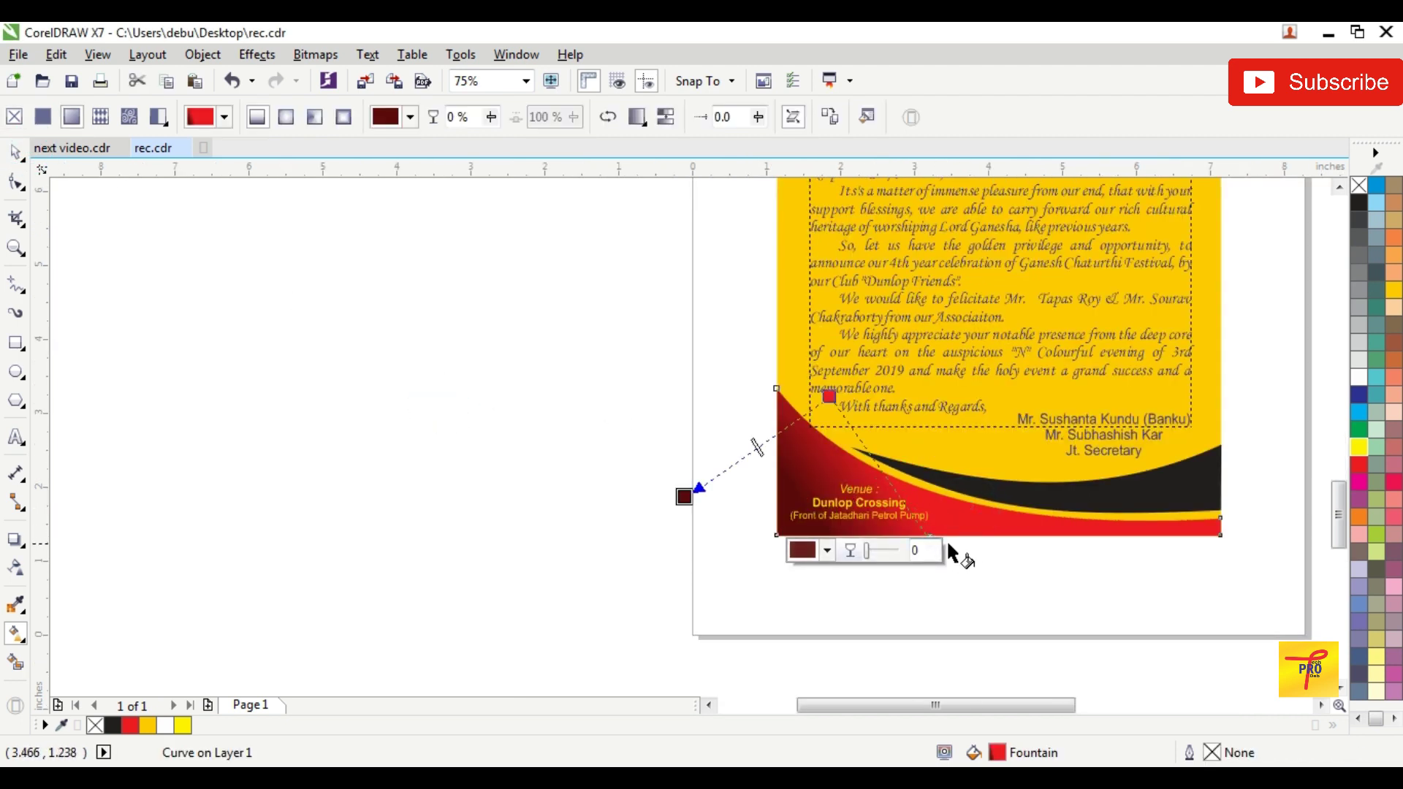
scroll(930, 540, "up", 1)
left_click_drag(953, 497, 929, 364)
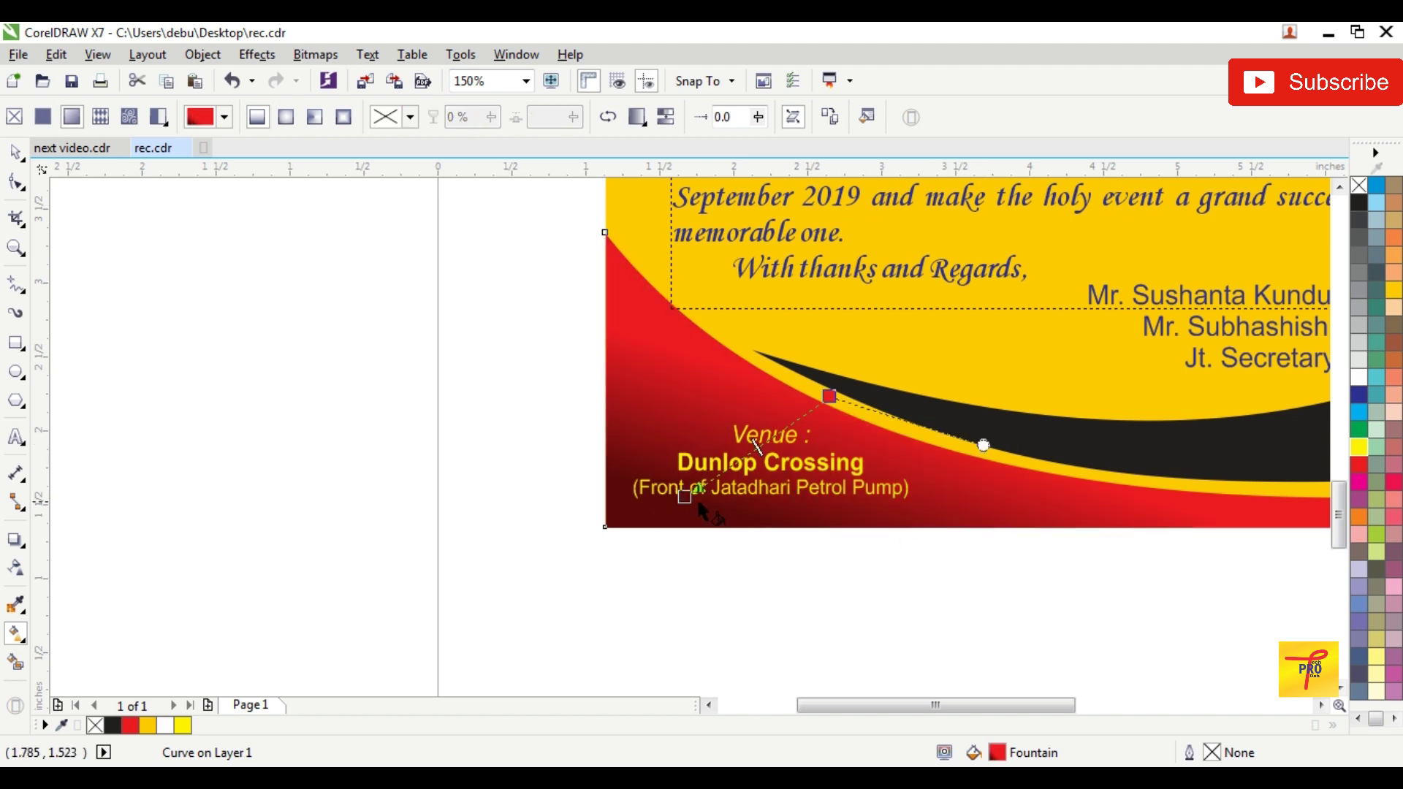
left_click_drag(692, 501, 789, 504)
left_click_drag(928, 365, 946, 392)
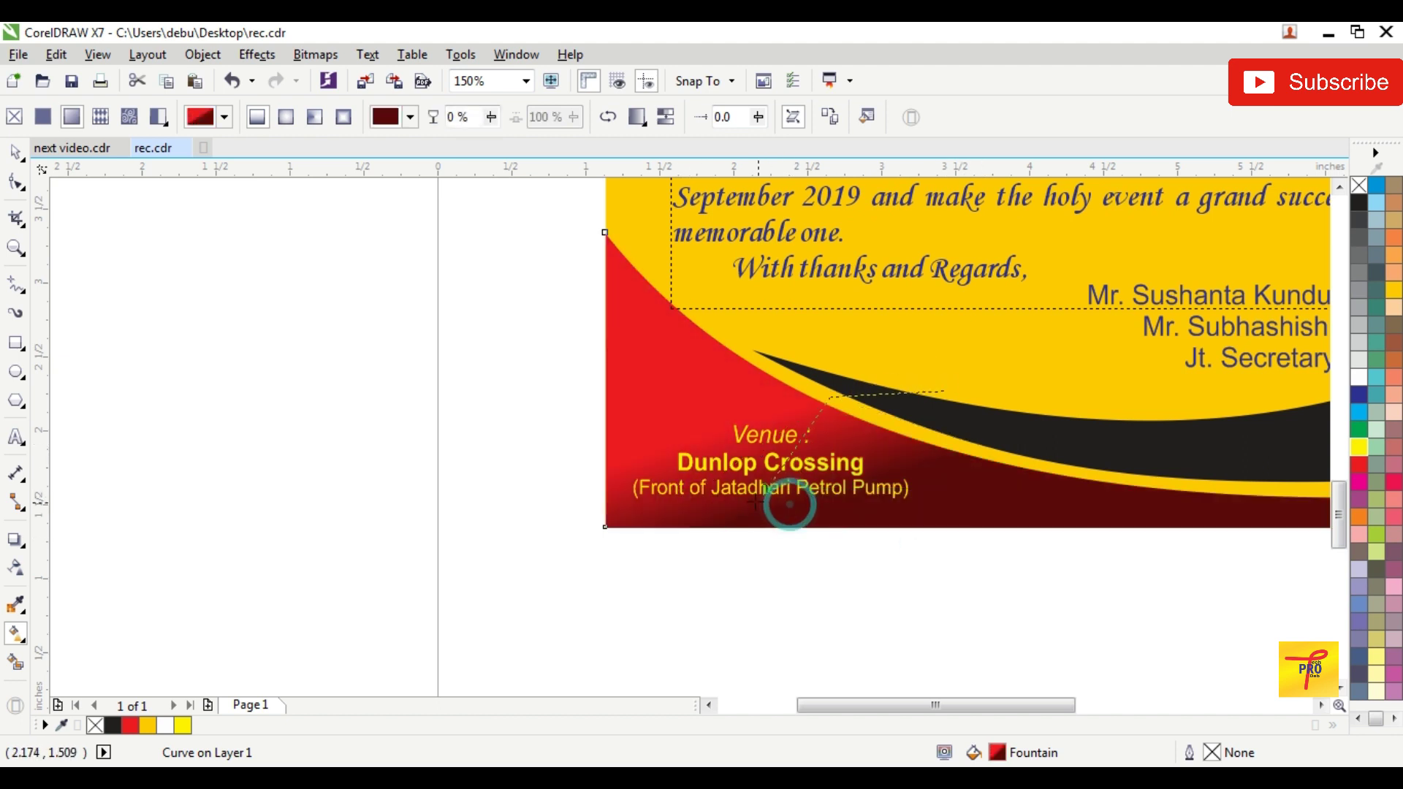
left_click_drag(789, 505, 754, 500)
left_click(20, 166)
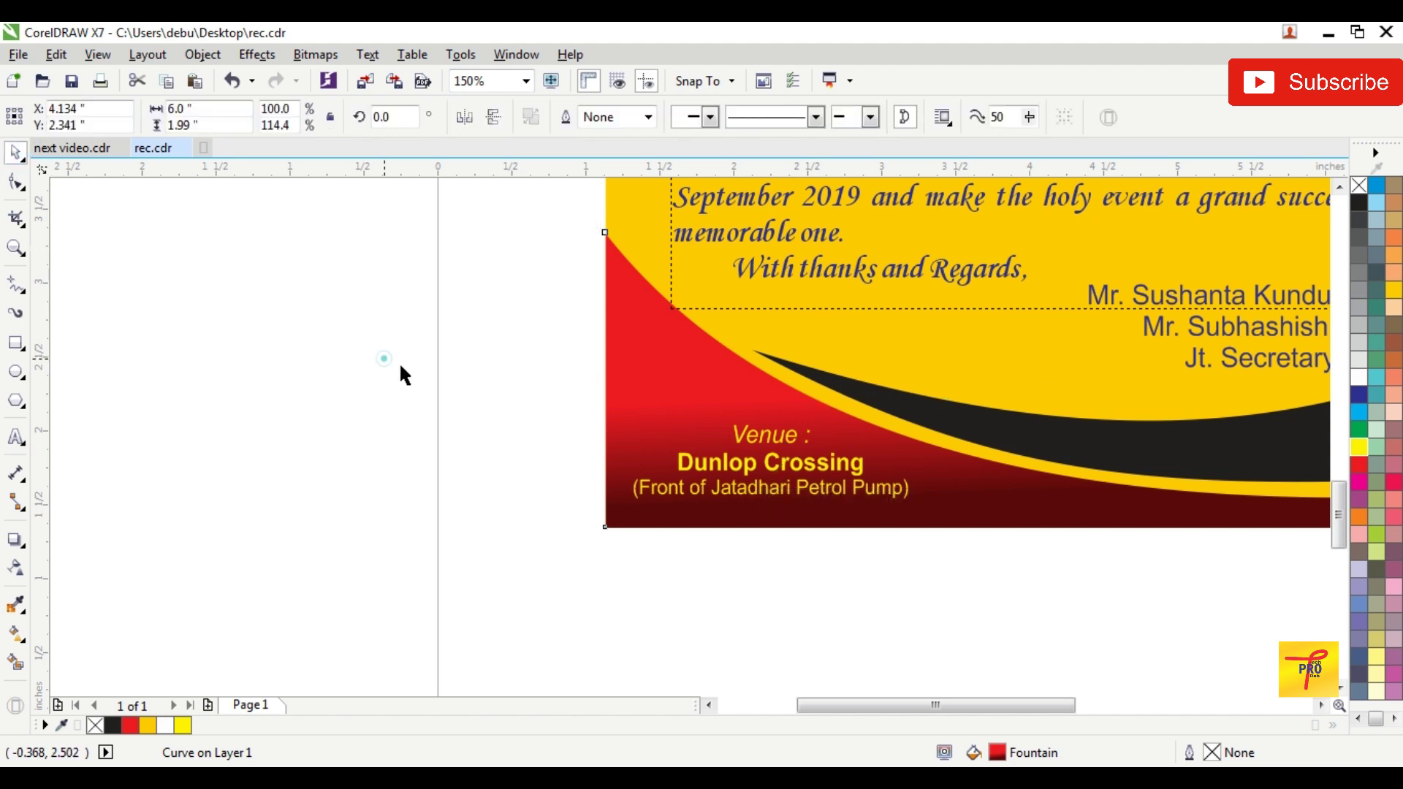
left_click(401, 372)
scroll(627, 421, "down", 1)
scroll(855, 401, "down", 2)
scroll(878, 302, "up", 1)
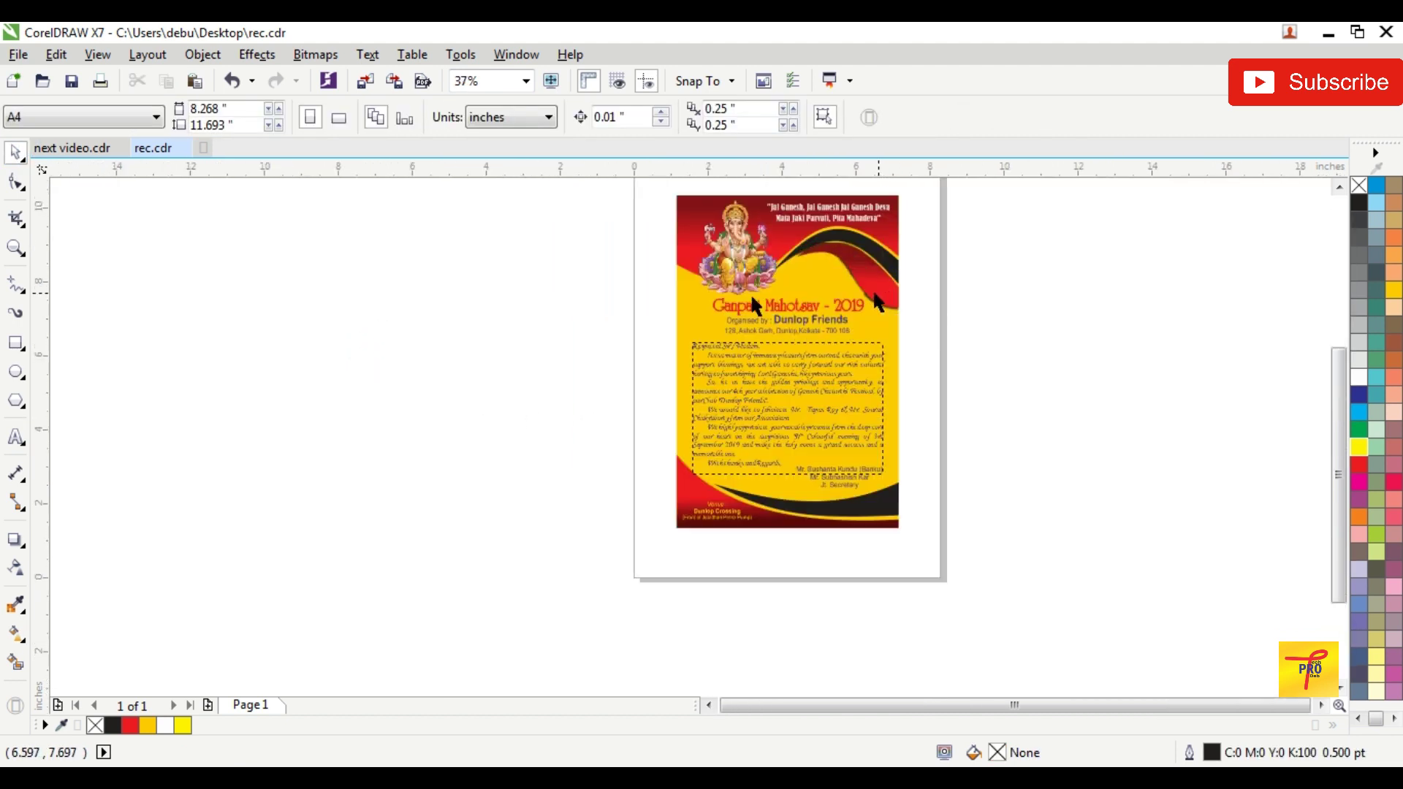